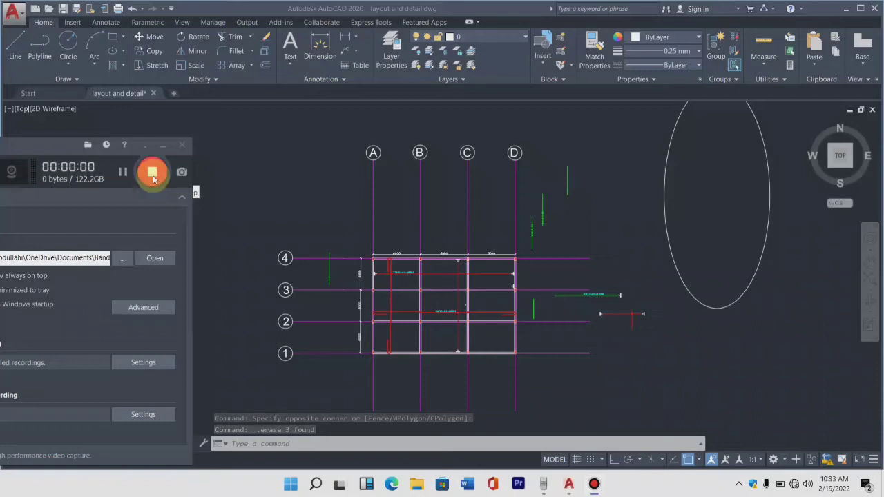
Step: Start the recording, minimise the recorder and zoom around the slab plan
{"action": "left_click", "coordinate": [153, 173]}
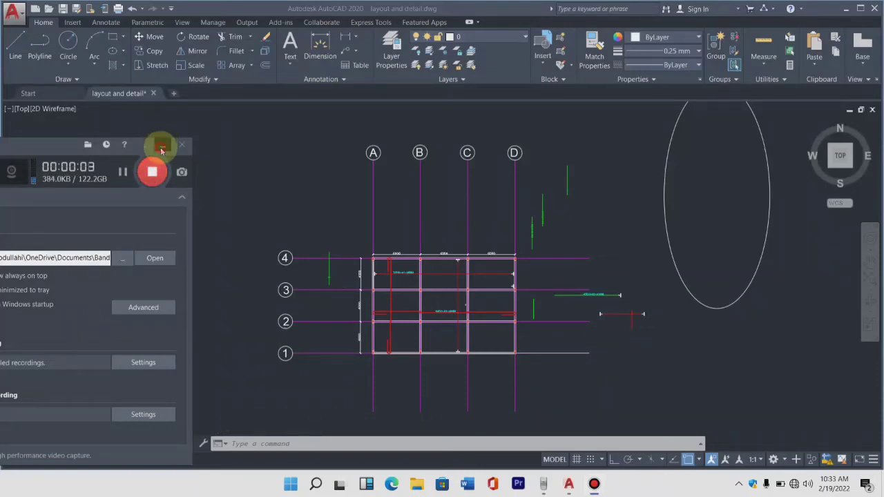
{"action": "left_click", "coordinate": [161, 148]}
{"action": "scroll", "coordinate": [455, 316], "scroll_direction": "up", "scroll_amount": 5}
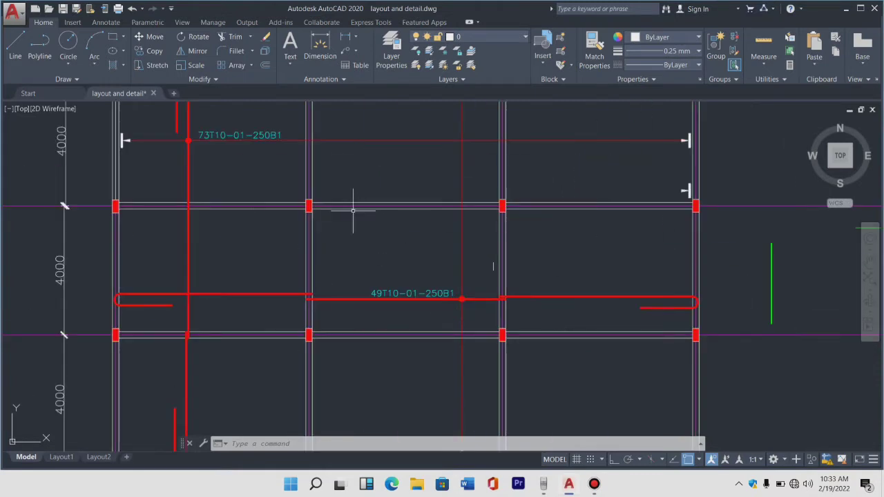
{"action": "scroll", "coordinate": [269, 195], "scroll_direction": "down", "scroll_amount": 3}
{"action": "scroll", "coordinate": [256, 193], "scroll_direction": "down", "scroll_amount": 2}
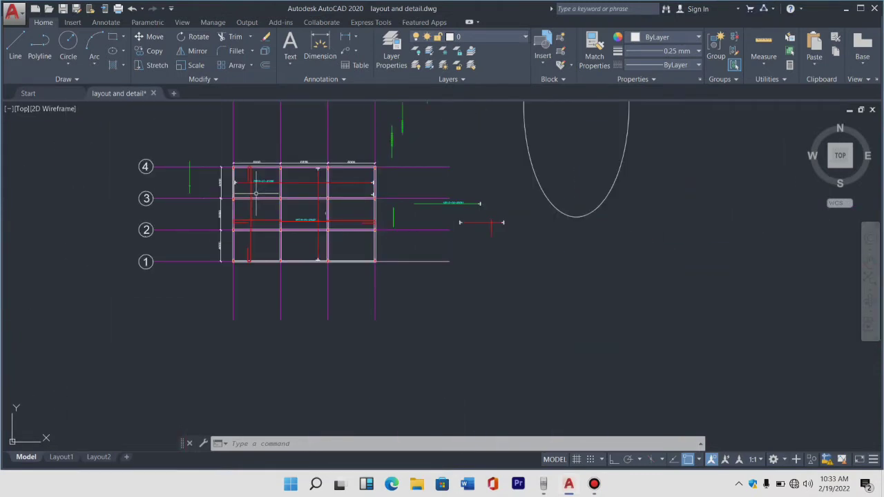
{"action": "scroll", "coordinate": [257, 195], "scroll_direction": "up", "scroll_amount": 2}
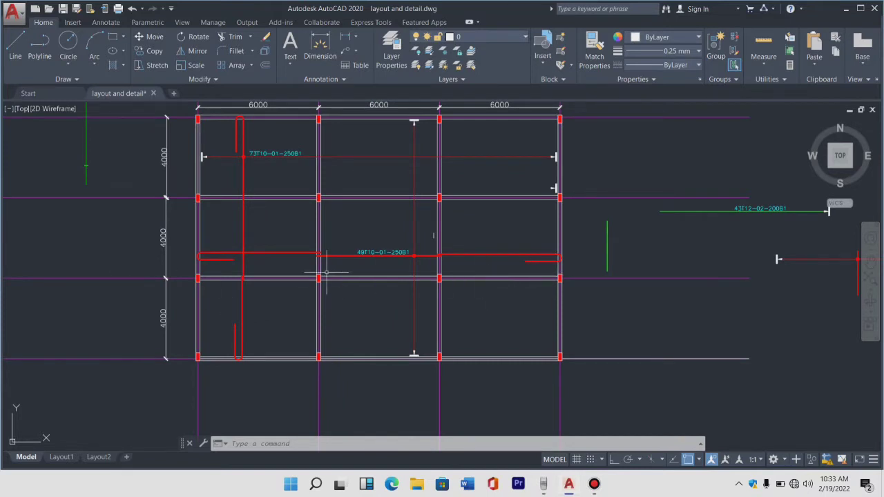
{"action": "scroll", "coordinate": [326, 272], "scroll_direction": "down", "scroll_amount": 2}
{"action": "scroll", "coordinate": [233, 213], "scroll_direction": "up", "scroll_amount": 2}
{"action": "scroll", "coordinate": [351, 232], "scroll_direction": "down", "scroll_amount": 2}
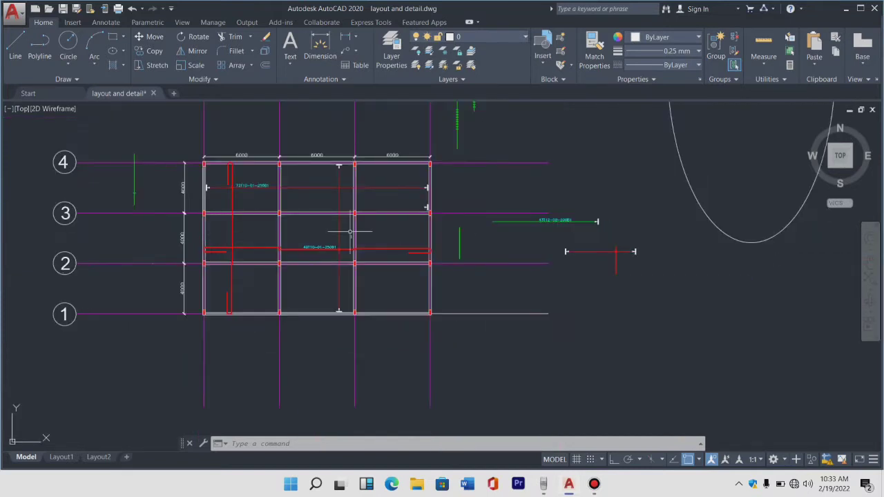
{"action": "scroll", "coordinate": [610, 272], "scroll_direction": "up", "scroll_amount": 4}
Step: Copy the red vertical marker bar into the A–B panel below grid 3 and select the copy
{"action": "left_click_drag", "start_coordinate": [690, 266], "coordinate": [584, 286]}
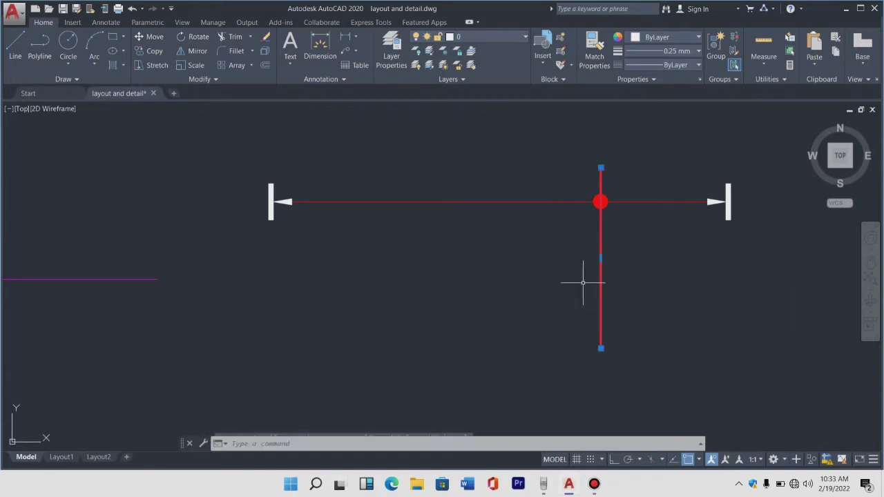
{"action": "left_click", "coordinate": [149, 50]}
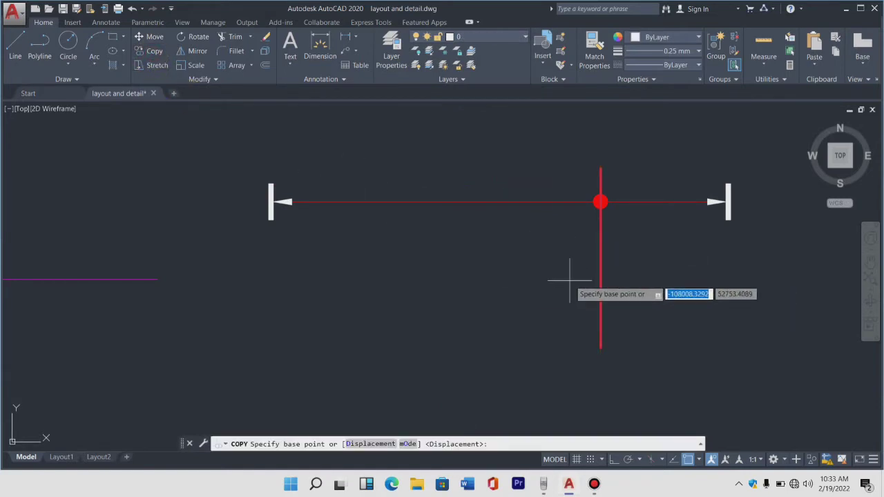
{"action": "left_click", "coordinate": [600, 311]}
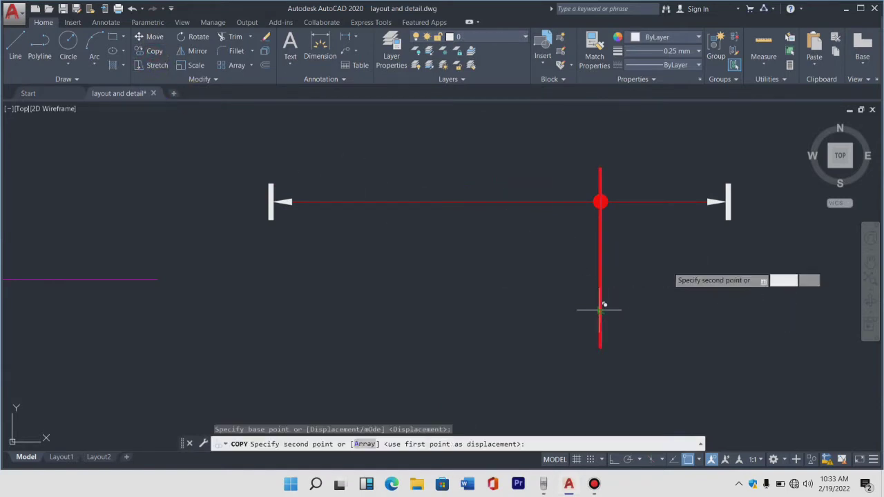
{"action": "scroll", "coordinate": [601, 300], "scroll_direction": "down", "scroll_amount": 5}
{"action": "scroll", "coordinate": [433, 260], "scroll_direction": "up", "scroll_amount": 4}
{"action": "scroll", "coordinate": [434, 254], "scroll_direction": "up", "scroll_amount": 4}
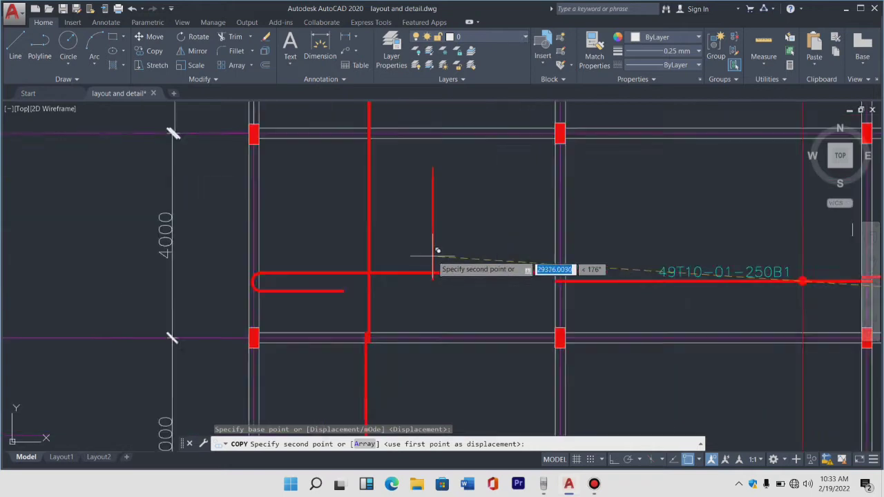
{"action": "scroll", "coordinate": [415, 233], "scroll_direction": "up", "scroll_amount": 2}
{"action": "scroll", "coordinate": [414, 233], "scroll_direction": "down", "scroll_amount": 6}
{"action": "scroll", "coordinate": [394, 221], "scroll_direction": "up", "scroll_amount": 2}
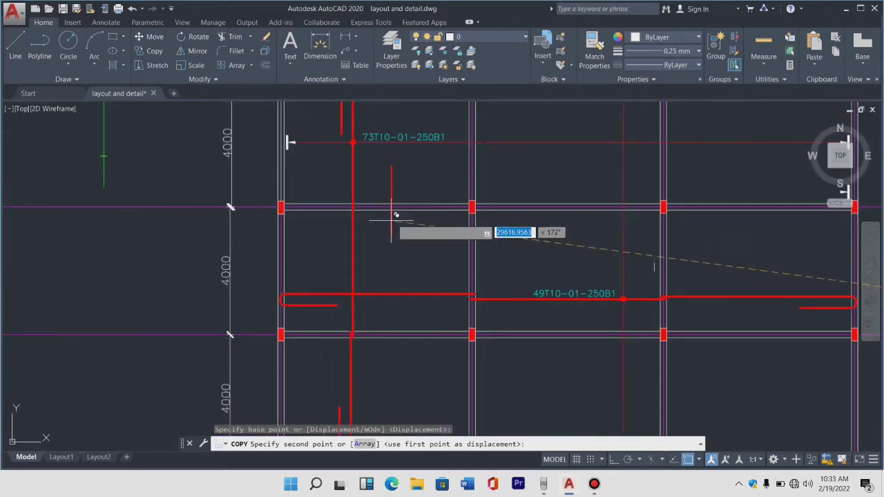
{"action": "left_click", "coordinate": [395, 264]}
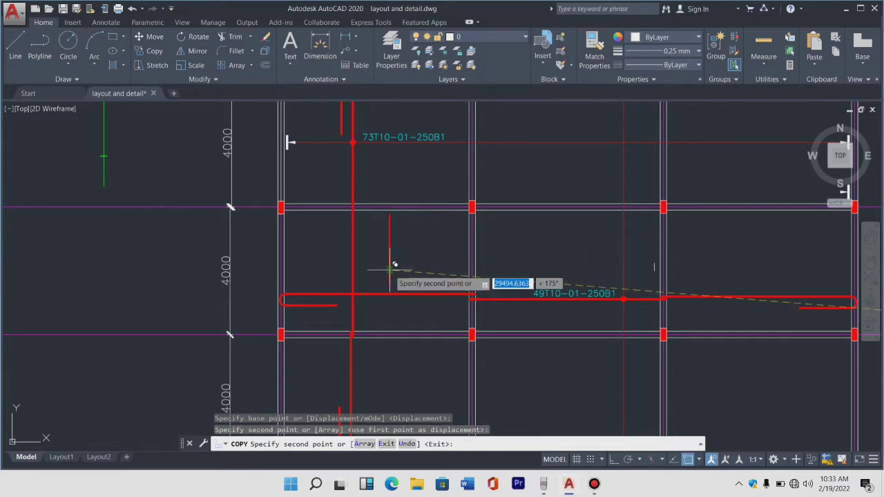
{"action": "key", "text": "Escape"}
{"action": "left_click", "coordinate": [402, 262]}
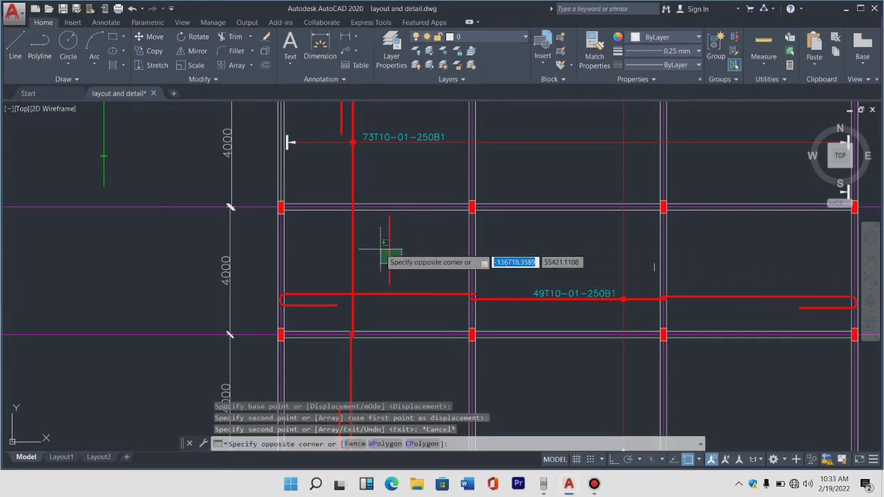
{"action": "left_click", "coordinate": [378, 251]}
Step: Move the short copied red bar so its centre sits on grid line 3 between A and B
{"action": "type", "text": "m"}
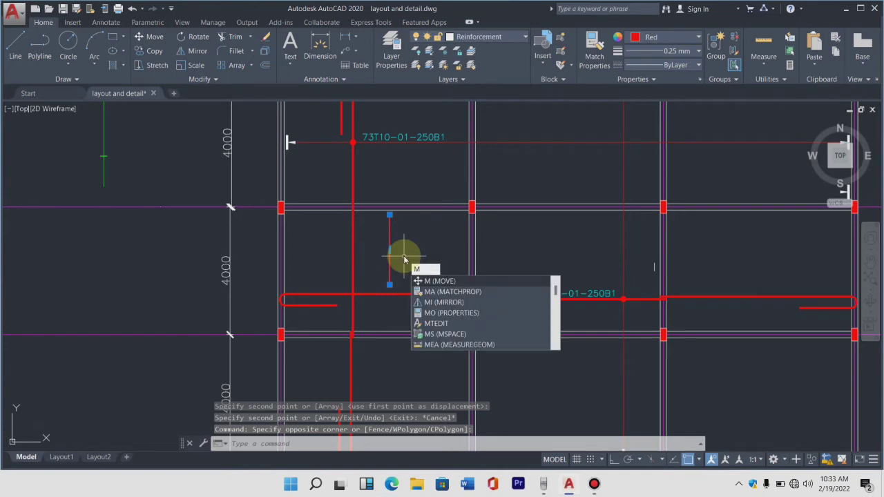
{"action": "type", "text": "o"}
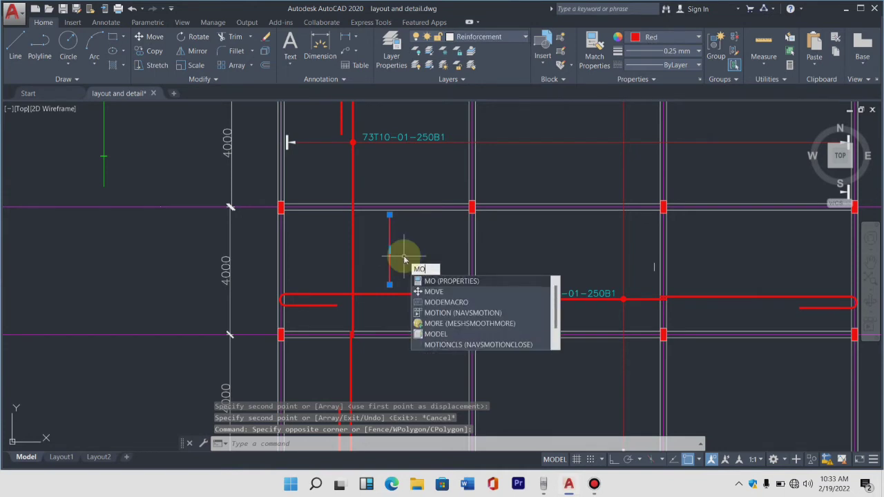
{"action": "key", "text": "BackSpace"}
{"action": "key", "text": "Return"}
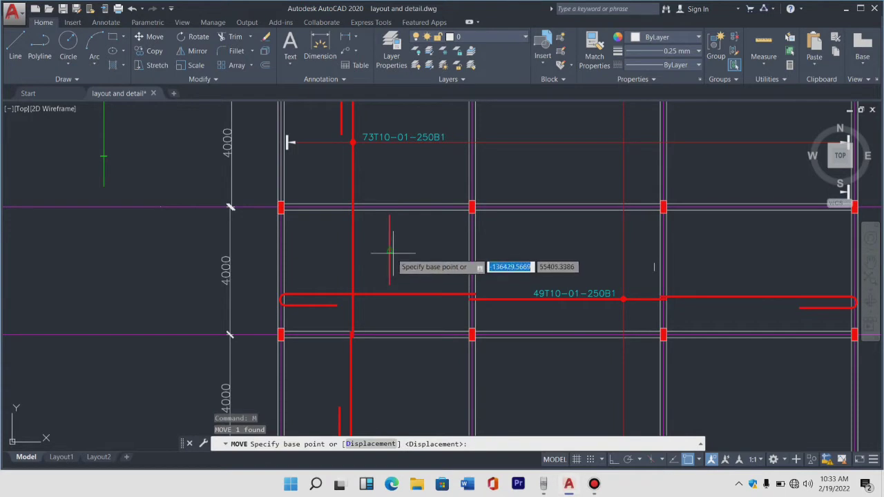
{"action": "left_click", "coordinate": [389, 216]}
{"action": "scroll", "coordinate": [395, 184], "scroll_direction": "up", "scroll_amount": 3}
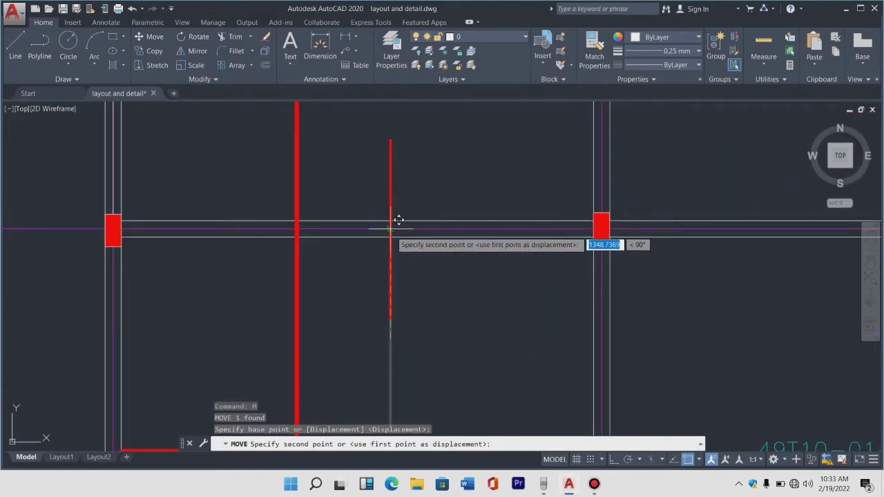
{"action": "left_click", "coordinate": [398, 223]}
{"action": "scroll", "coordinate": [377, 221], "scroll_direction": "down", "scroll_amount": 3}
{"action": "scroll", "coordinate": [373, 215], "scroll_direction": "up", "scroll_amount": 2}
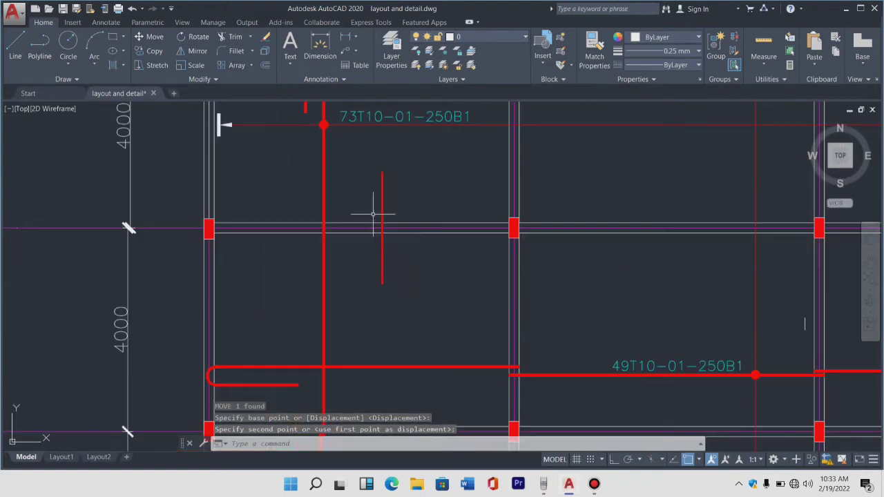
{"action": "scroll", "coordinate": [380, 220], "scroll_direction": "up", "scroll_amount": 3}
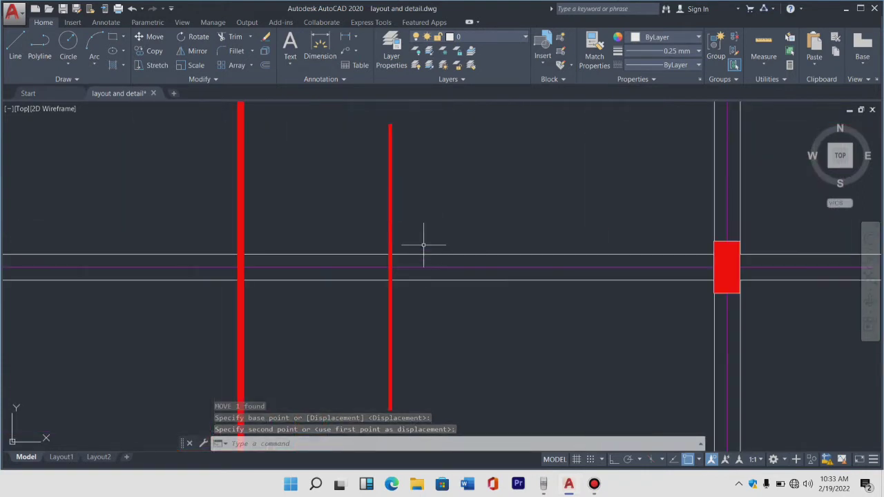
{"action": "scroll", "coordinate": [423, 244], "scroll_direction": "down", "scroll_amount": 3}
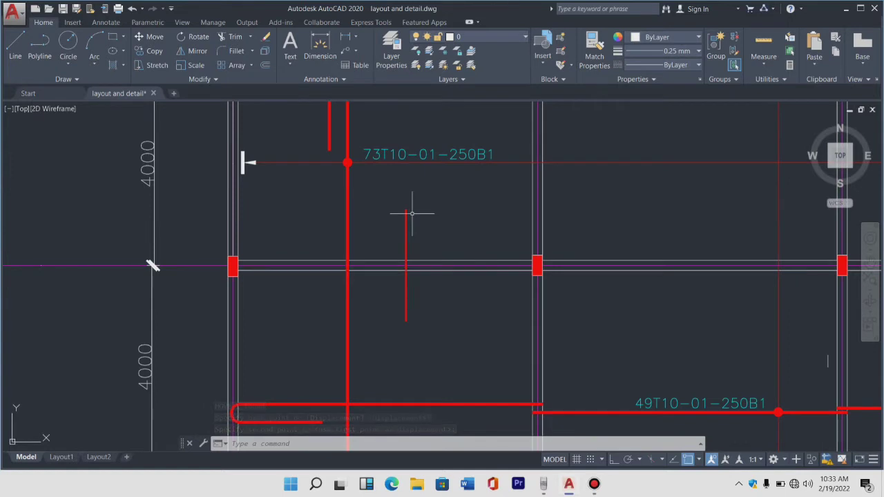
{"action": "scroll", "coordinate": [411, 213], "scroll_direction": "down", "scroll_amount": 2}
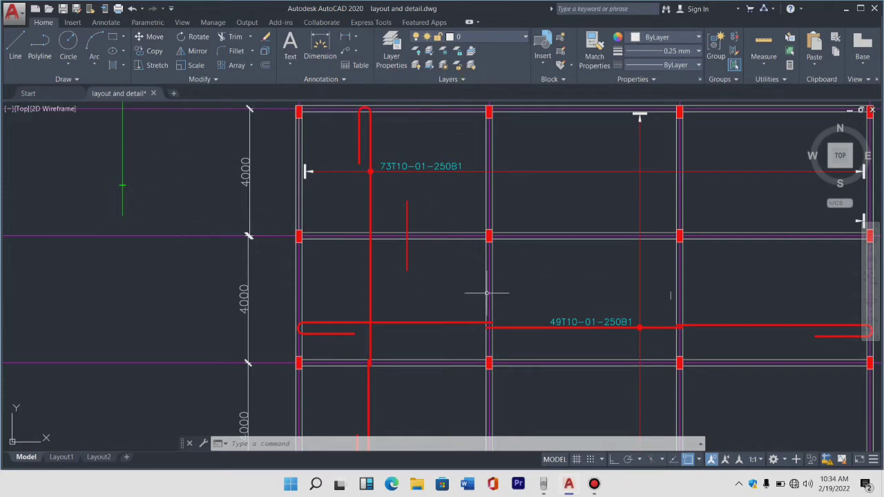
{"action": "scroll", "coordinate": [486, 293], "scroll_direction": "down", "scroll_amount": 2}
{"action": "scroll", "coordinate": [414, 180], "scroll_direction": "up", "scroll_amount": 5}
{"action": "scroll", "coordinate": [420, 122], "scroll_direction": "up", "scroll_amount": 3}
{"action": "scroll", "coordinate": [417, 233], "scroll_direction": "down", "scroll_amount": 6}
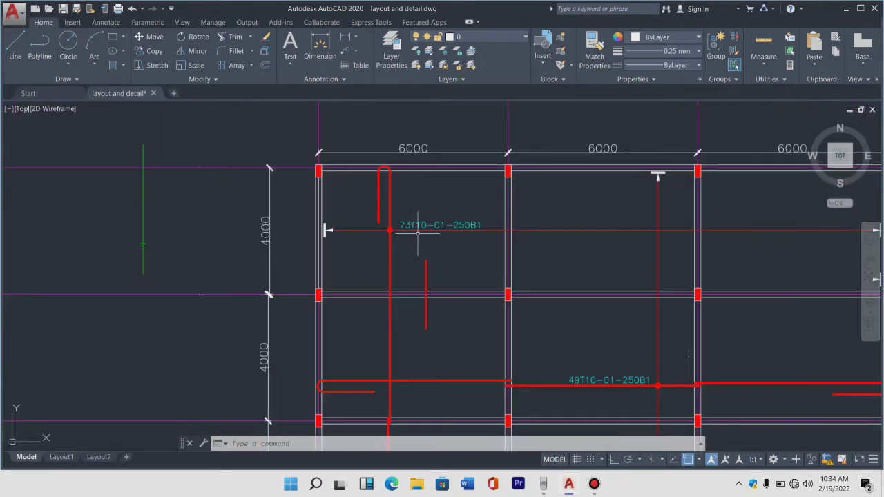
{"action": "scroll", "coordinate": [423, 286], "scroll_direction": "up", "scroll_amount": 4}
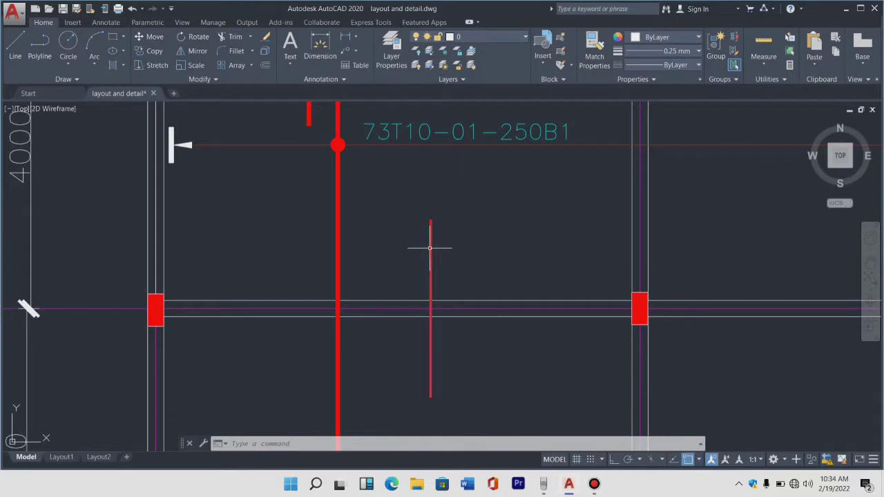
Step: In the calculator emulator, clear the old result and compute 1/4 × 6 = 1.5
{"action": "left_click", "coordinate": [544, 485]}
{"action": "left_click_drag", "start_coordinate": [764, 436], "coordinate": [648, 304]}
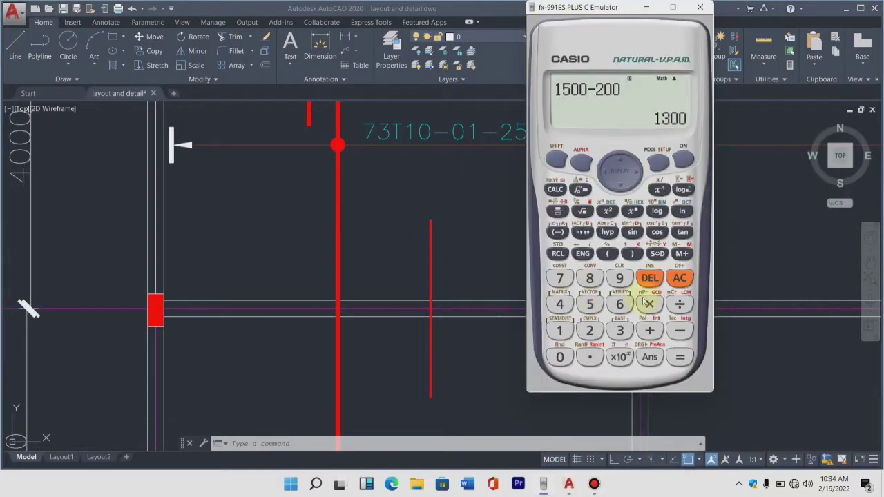
{"action": "left_click", "coordinate": [674, 282]}
{"action": "type", "text": "1/4×6"}
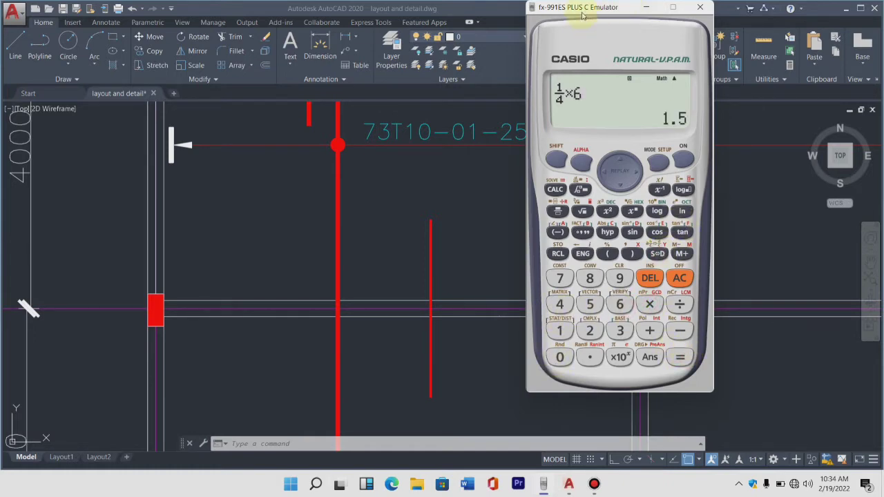
{"action": "left_click_drag", "start_coordinate": [583, 15], "coordinate": [745, 65]}
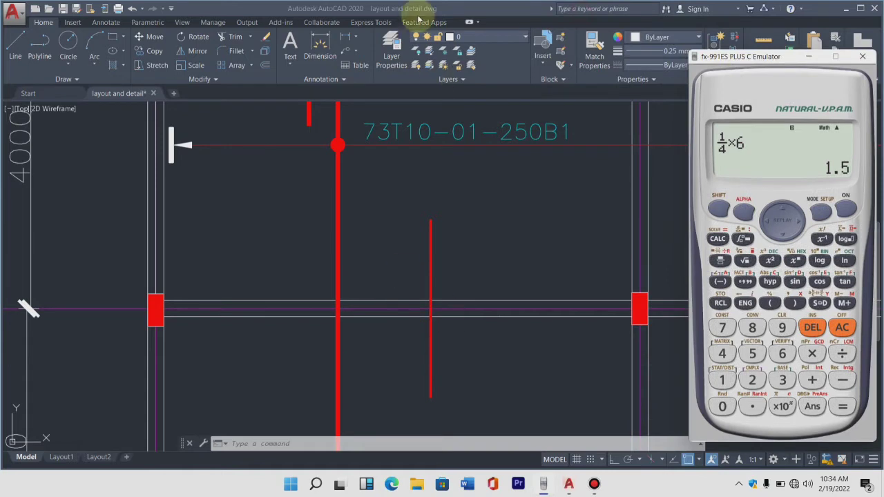
{"action": "scroll", "coordinate": [445, 313], "scroll_direction": "up", "scroll_amount": 2}
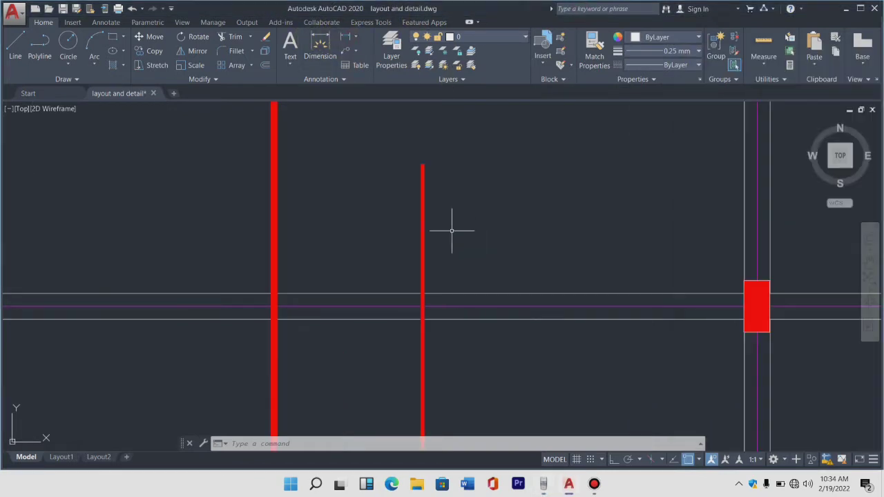
Step: Dimension the short red bar at 2200 and start matching properties to the plan's existing style
{"action": "scroll", "coordinate": [442, 220], "scroll_direction": "down", "scroll_amount": 1}
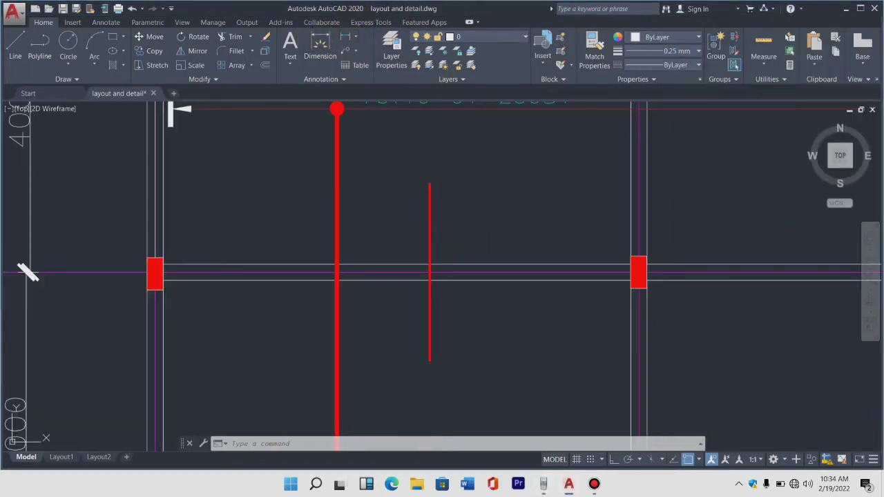
{"action": "left_click", "coordinate": [320, 47]}
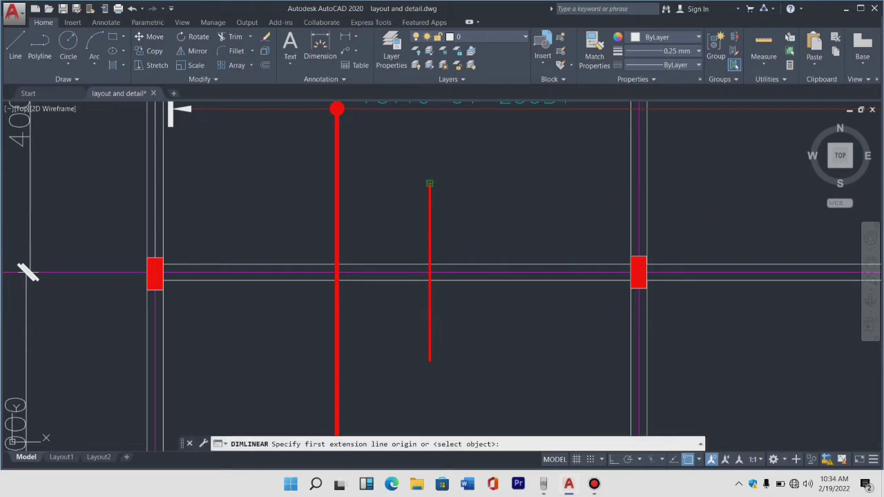
{"action": "left_click", "coordinate": [430, 183]}
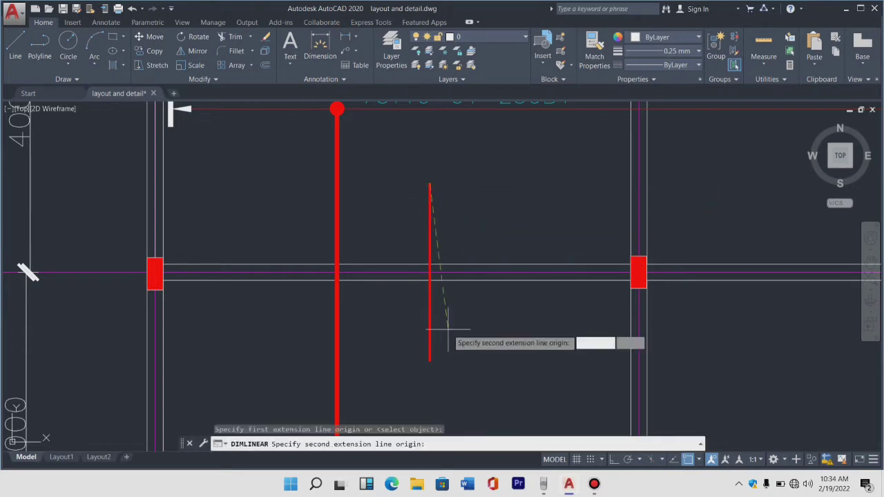
{"action": "left_click", "coordinate": [430, 360]}
{"action": "left_click", "coordinate": [460, 359]}
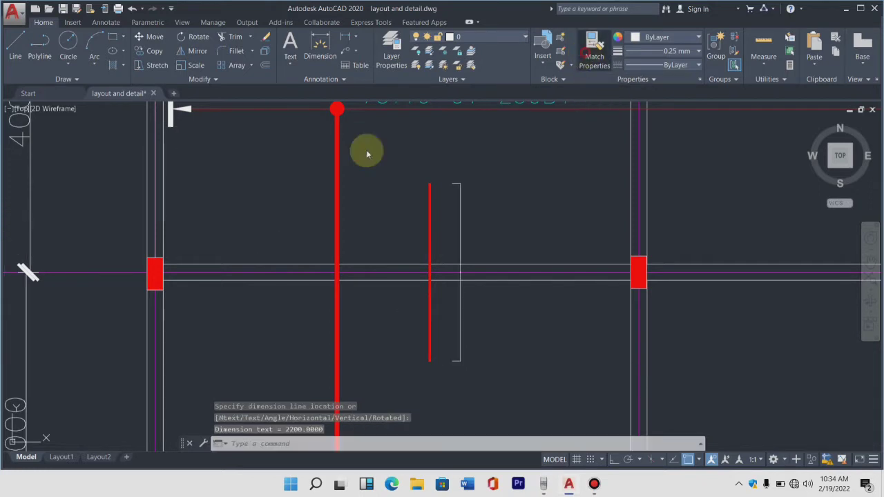
{"action": "left_click", "coordinate": [594, 55]}
{"action": "left_click", "coordinate": [29, 148]}
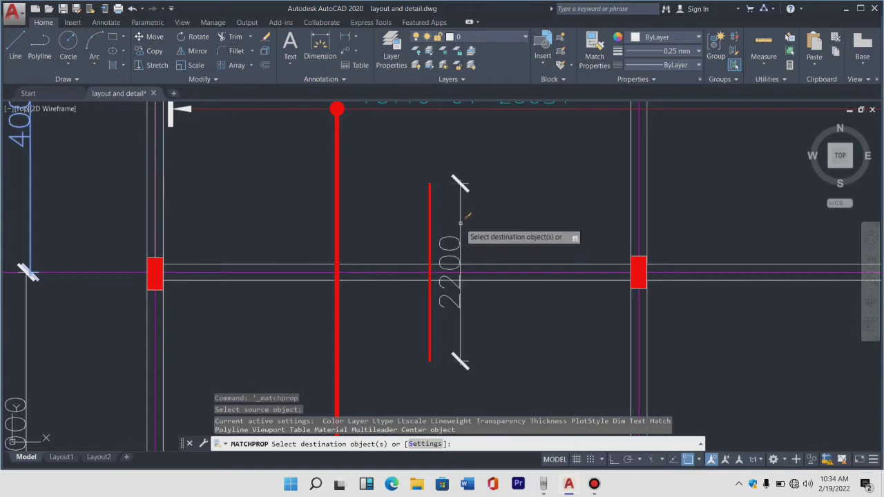
Step: Offset horizontal grid line 3 by 1500 both upward and downward as helper lines
{"action": "key", "text": "Escape"}
{"action": "type", "text": "OFF"}
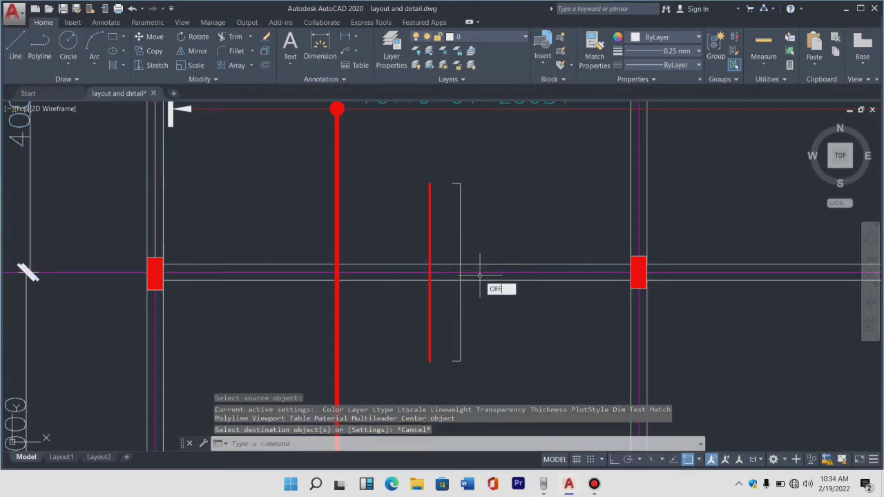
{"action": "key", "text": "Return"}
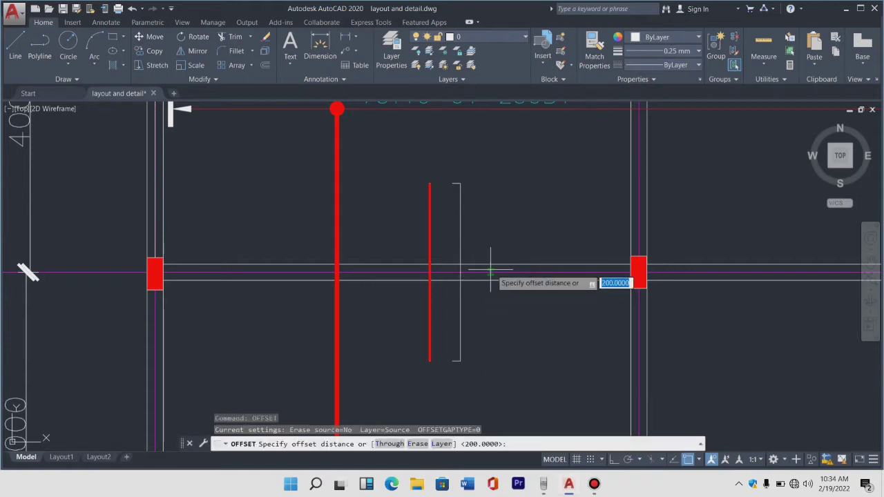
{"action": "left_click", "coordinate": [440, 273]}
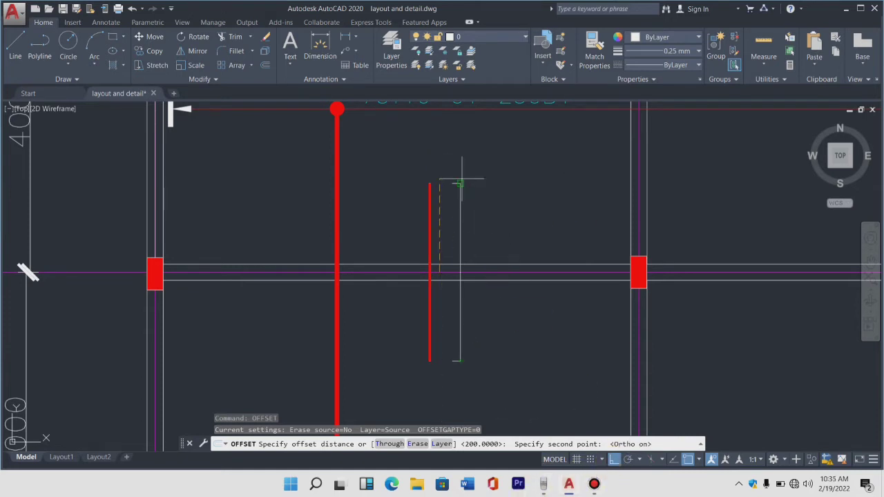
{"action": "type", "text": "15"}
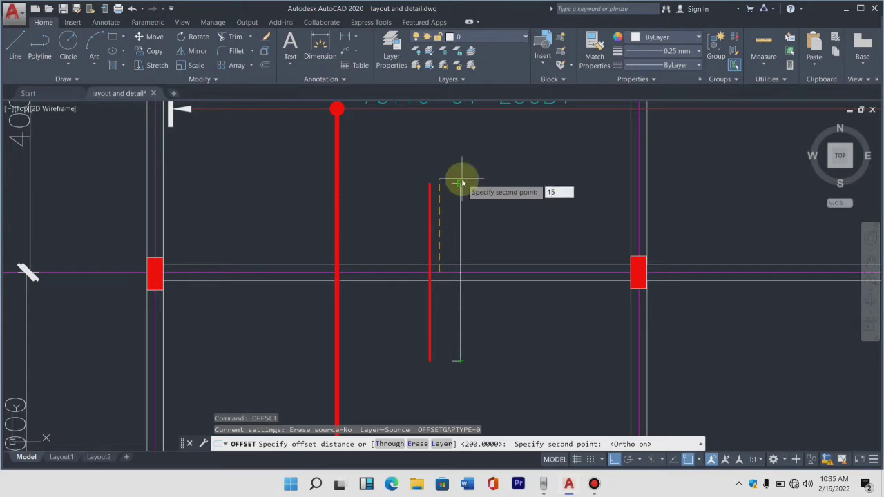
{"action": "type", "text": "00"}
{"action": "key", "text": "Return"}
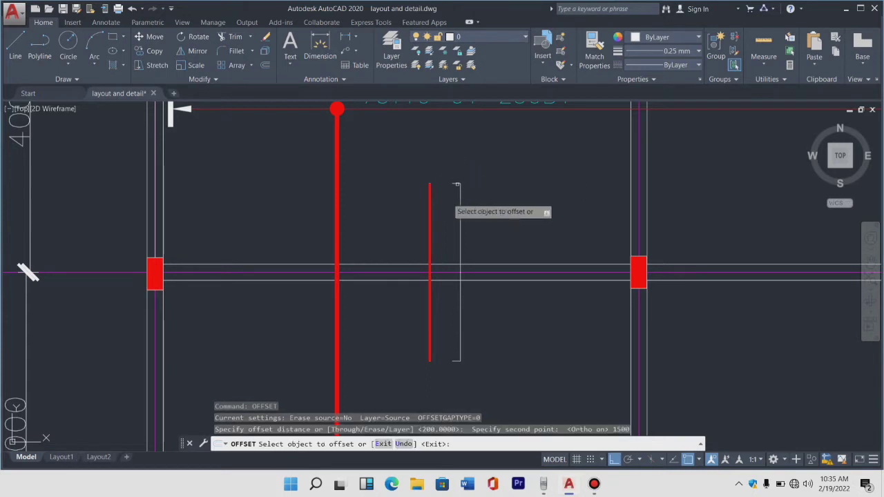
{"action": "left_click", "coordinate": [442, 273]}
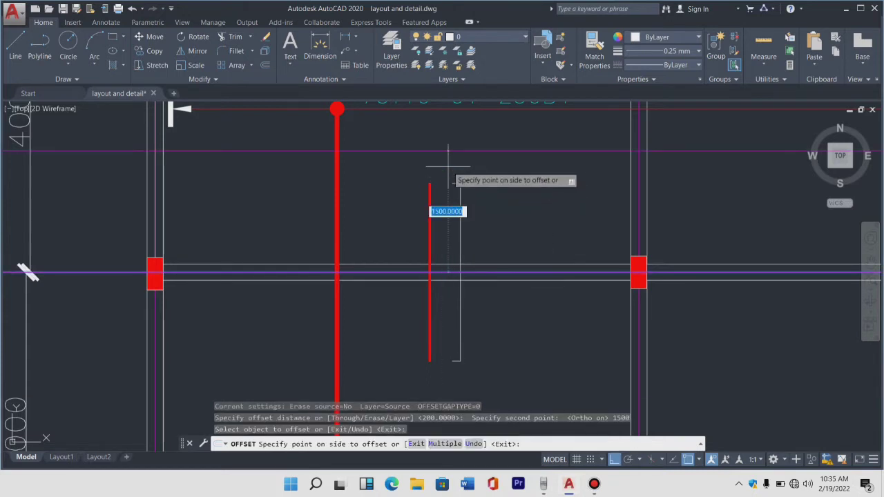
{"action": "left_click", "coordinate": [448, 167]}
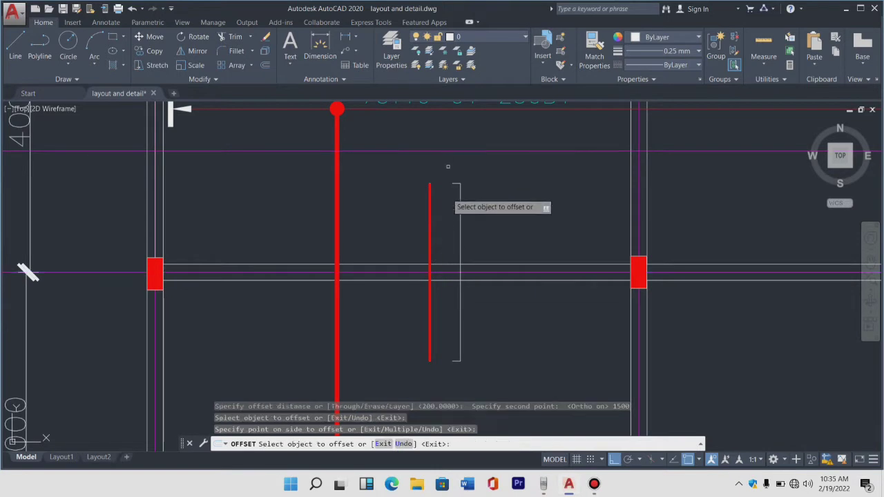
{"action": "left_click", "coordinate": [447, 270]}
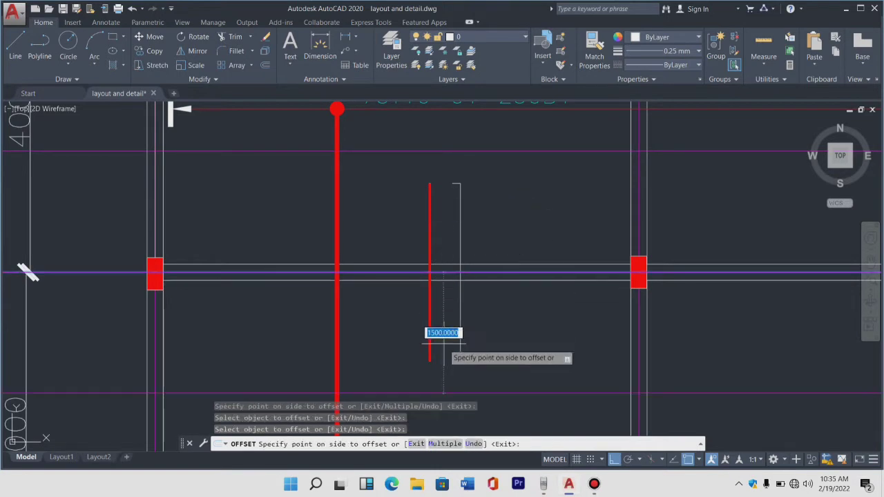
{"action": "left_click", "coordinate": [442, 348]}
{"action": "scroll", "coordinate": [464, 261], "scroll_direction": "down", "scroll_amount": 3}
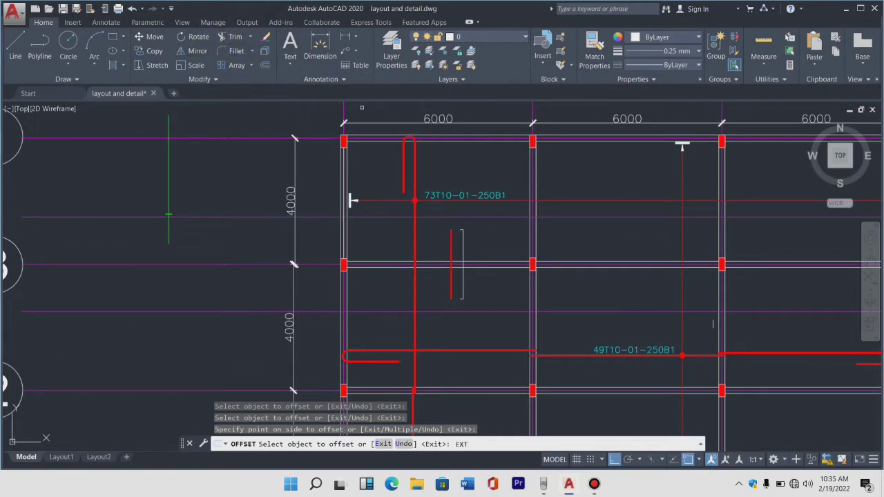
Step: Extend the short red bar to the two 1500 helper lines above and below grid 3
{"action": "key", "text": "Escape"}
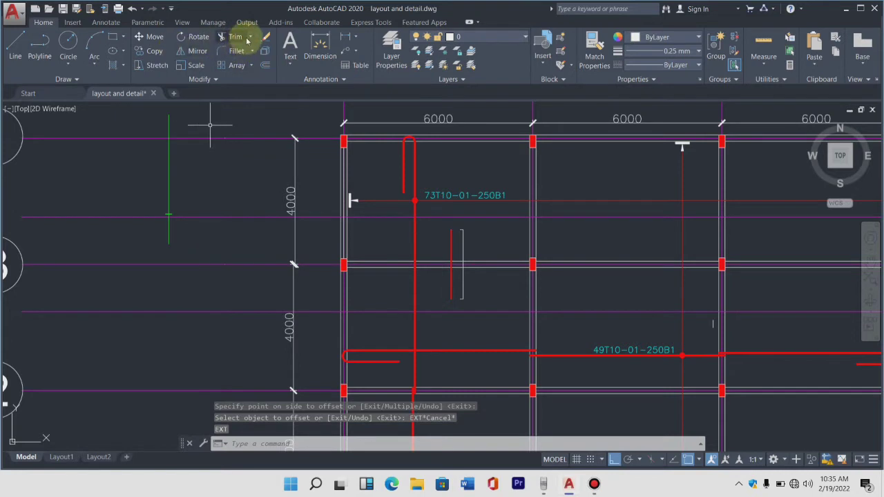
{"action": "left_click", "coordinate": [235, 37]}
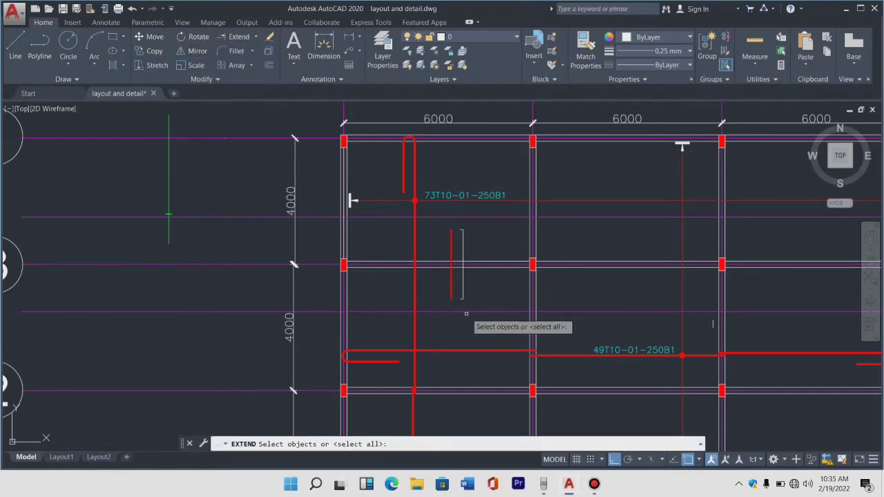
{"action": "key", "text": "Escape"}
{"action": "left_click", "coordinate": [501, 223]}
{"action": "left_click", "coordinate": [494, 208]}
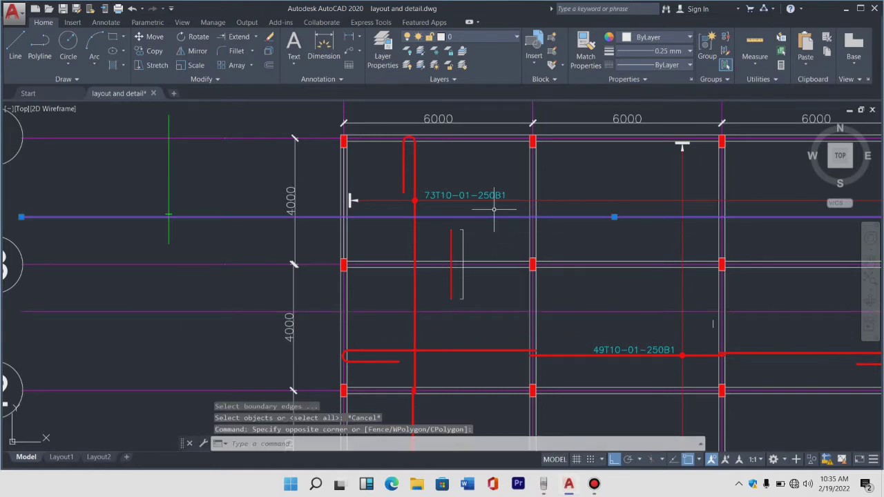
{"action": "left_click", "coordinate": [475, 317]}
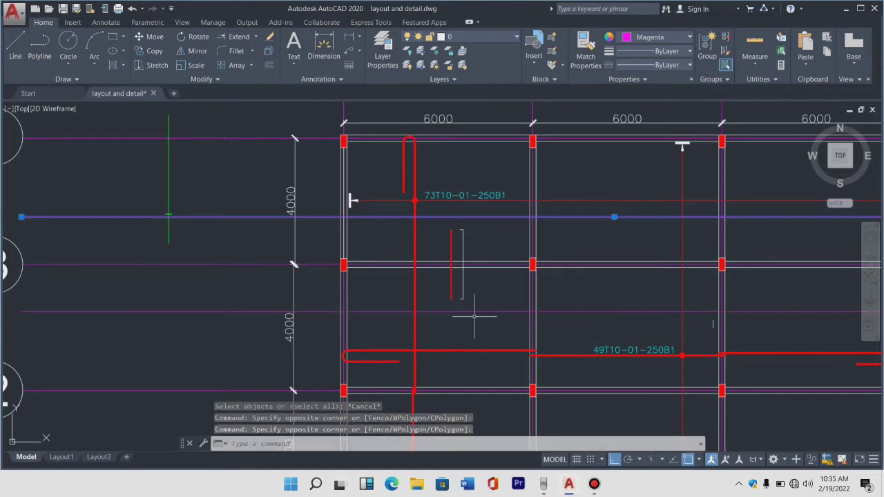
{"action": "left_click", "coordinate": [474, 311]}
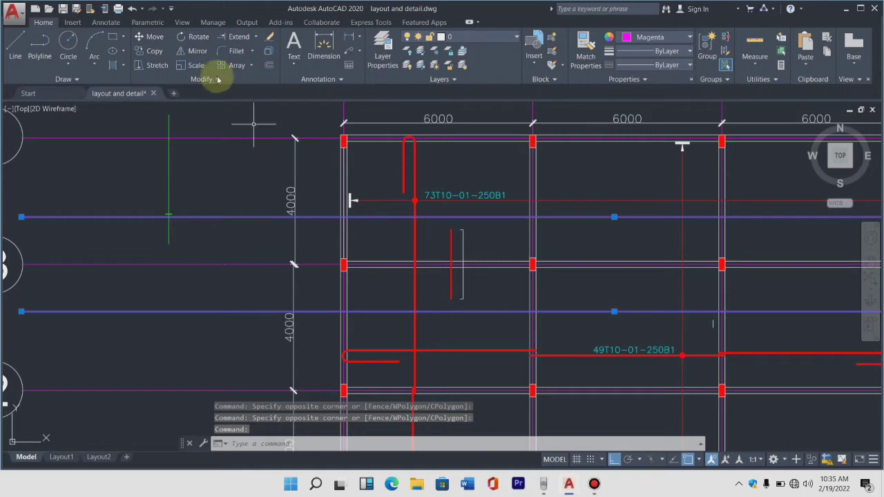
{"action": "left_click", "coordinate": [238, 38]}
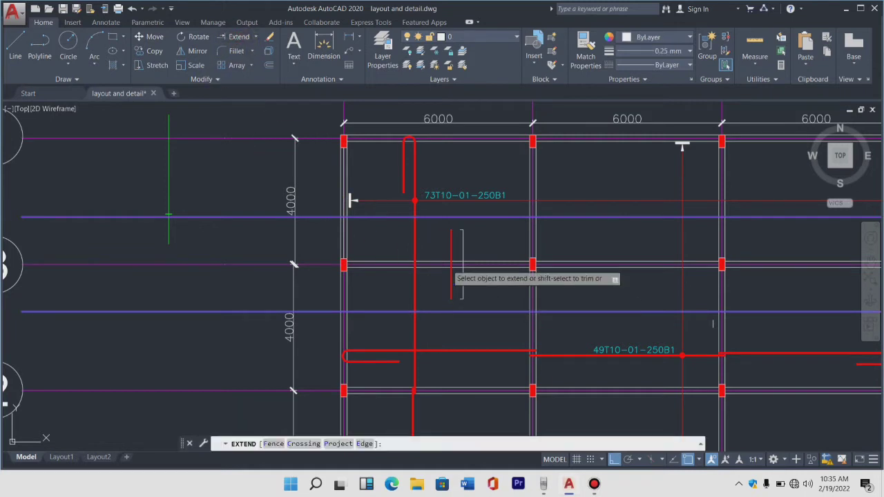
{"action": "left_click", "coordinate": [451, 290]}
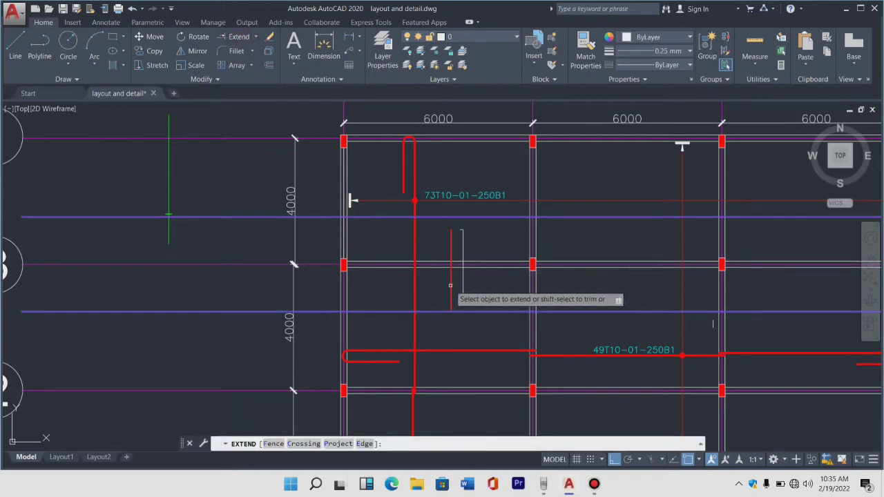
{"action": "scroll", "coordinate": [455, 238], "scroll_direction": "up", "scroll_amount": 2}
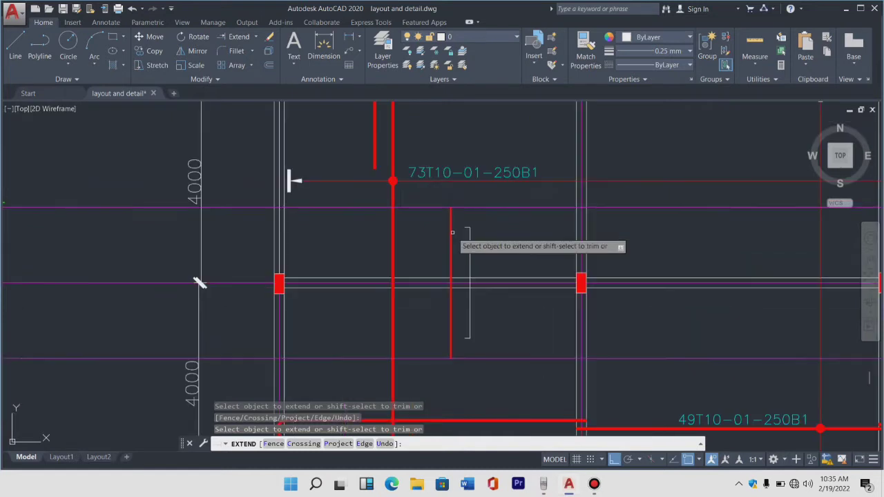
{"action": "key", "text": "Escape"}
Step: Erase both temporary helper lines
{"action": "left_click", "coordinate": [476, 228]}
{"action": "left_click", "coordinate": [474, 204]}
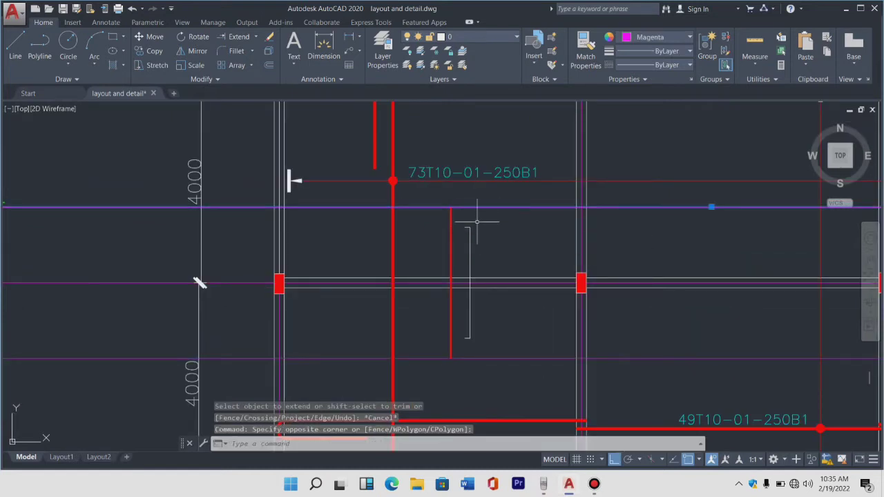
{"action": "key", "text": "Delete"}
{"action": "left_click", "coordinate": [497, 357]}
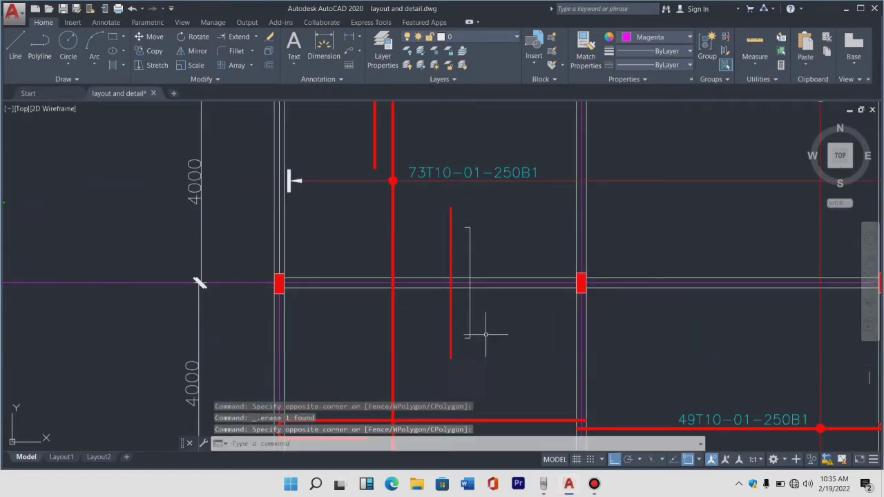
{"action": "key", "text": "Delete"}
{"action": "scroll", "coordinate": [479, 311], "scroll_direction": "up", "scroll_amount": 2}
{"action": "left_click", "coordinate": [480, 311]}
Step: Delete the leftover white bracket line near the short red bar
{"action": "left_click", "coordinate": [461, 302]}
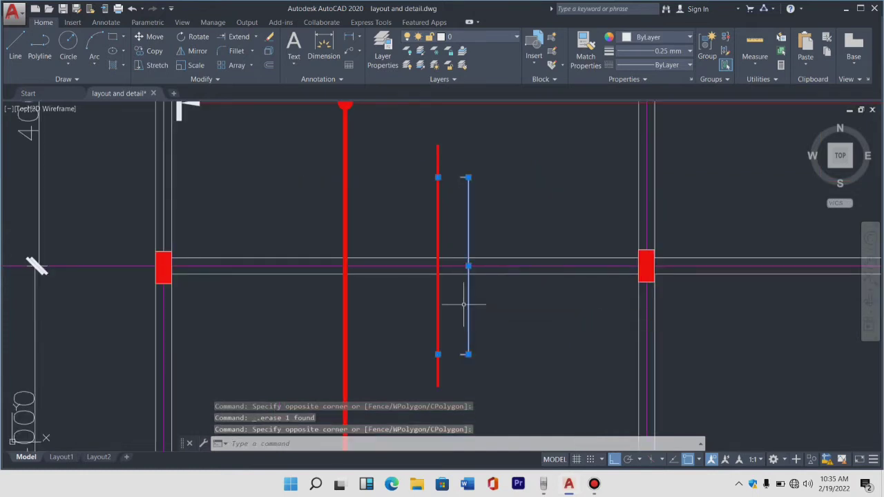
{"action": "key", "text": "Delete"}
{"action": "scroll", "coordinate": [450, 306], "scroll_direction": "down", "scroll_amount": 3}
{"action": "scroll", "coordinate": [441, 301], "scroll_direction": "up", "scroll_amount": 2}
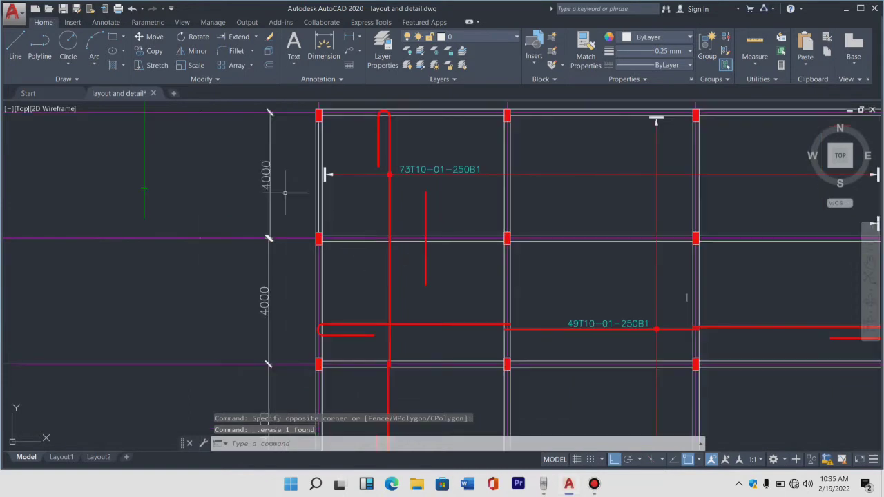
{"action": "scroll", "coordinate": [386, 256], "scroll_direction": "down", "scroll_amount": 2}
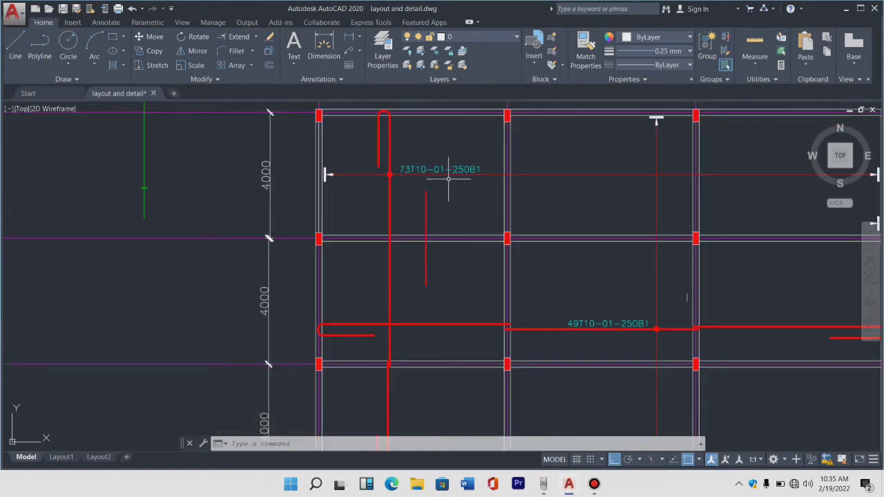
{"action": "scroll", "coordinate": [448, 179], "scroll_direction": "up", "scroll_amount": 2}
{"action": "scroll", "coordinate": [253, 166], "scroll_direction": "up", "scroll_amount": 2}
Step: Select the 73T10-01-250B1 bar, its label and the tick markers at both ends
{"action": "left_click", "coordinate": [277, 230]}
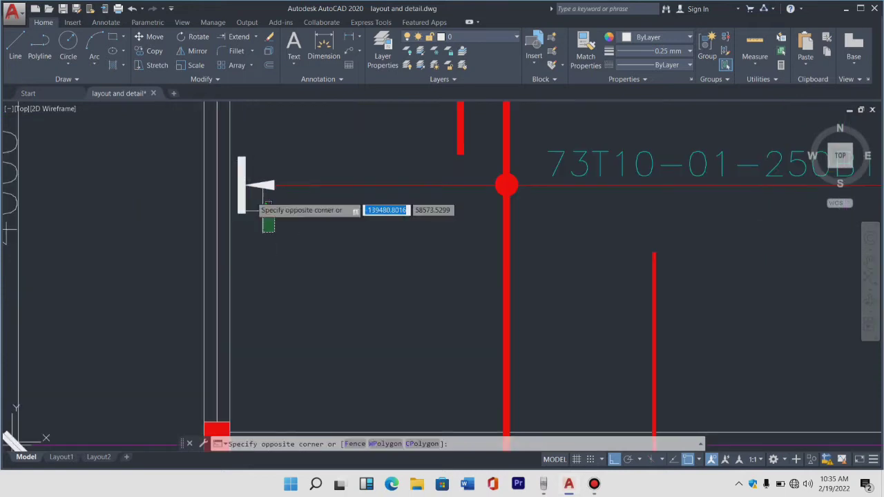
{"action": "left_click", "coordinate": [243, 191]}
{"action": "left_click", "coordinate": [228, 164]}
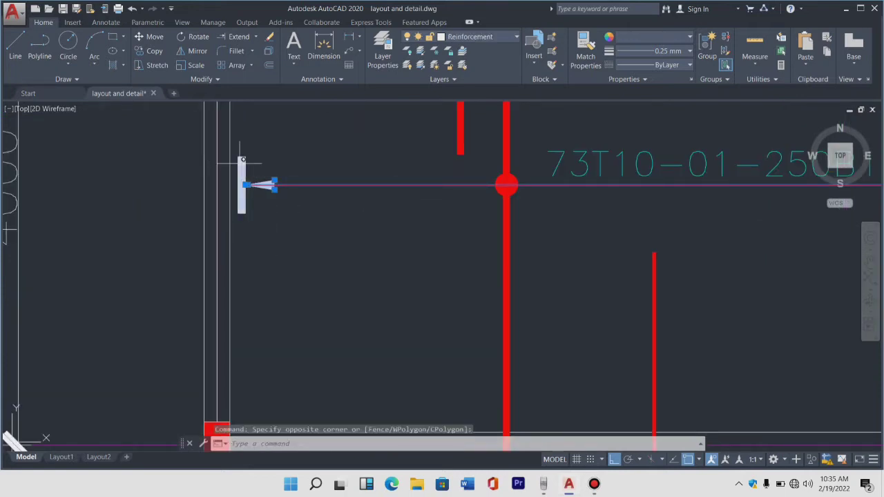
{"action": "left_click", "coordinate": [590, 211]}
{"action": "left_click", "coordinate": [568, 139]}
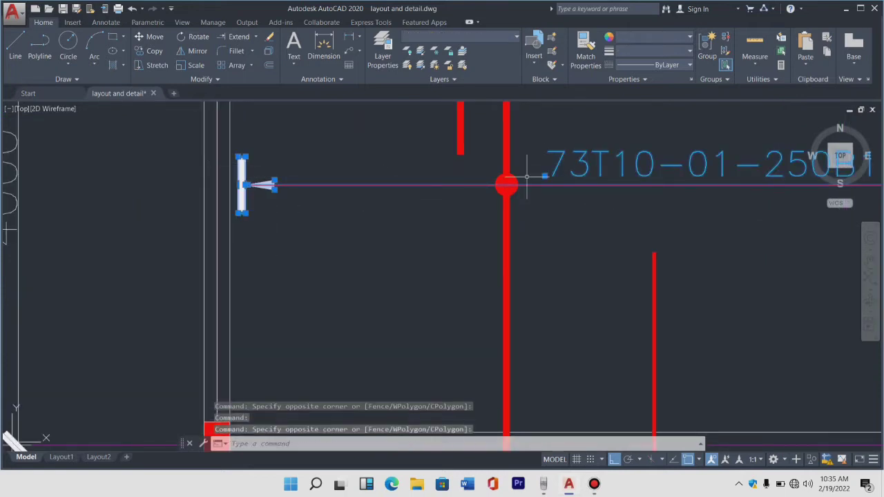
{"action": "scroll", "coordinate": [246, 203], "scroll_direction": "down", "scroll_amount": 5}
{"action": "scroll", "coordinate": [802, 199], "scroll_direction": "up", "scroll_amount": 4}
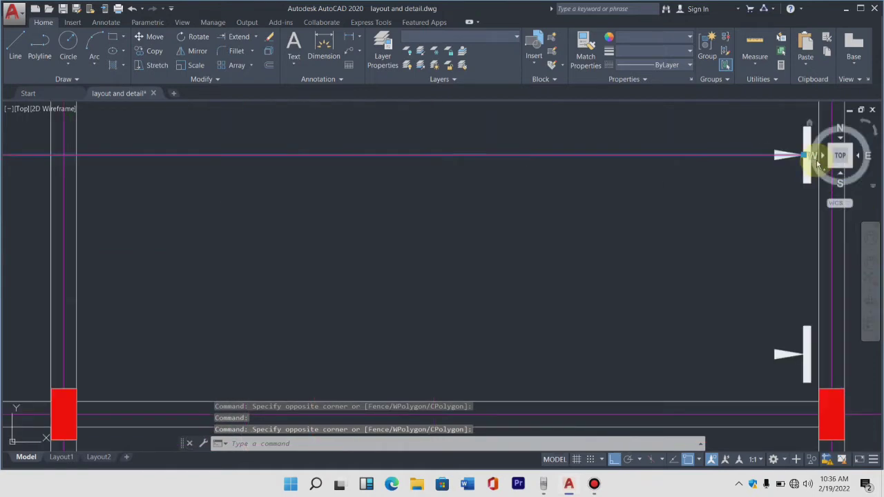
{"action": "scroll", "coordinate": [804, 159], "scroll_direction": "up", "scroll_amount": 2}
{"action": "scroll", "coordinate": [663, 228], "scroll_direction": "down", "scroll_amount": 2}
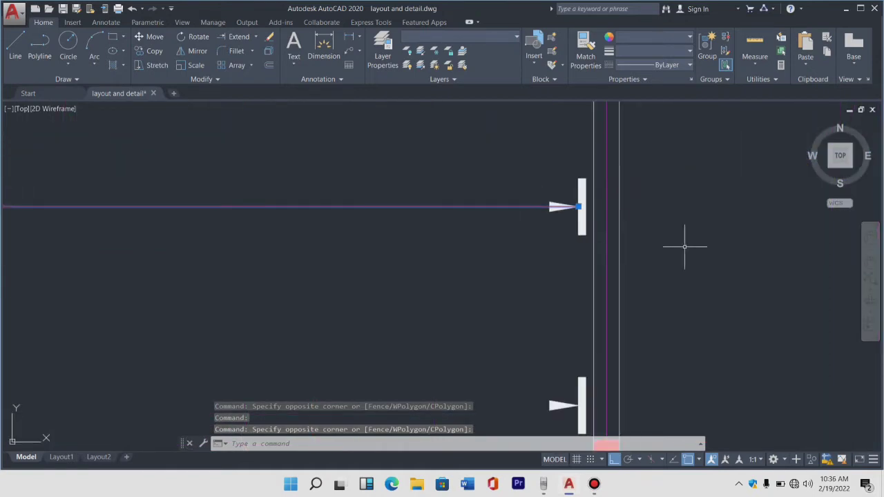
{"action": "left_click", "coordinate": [576, 241]}
{"action": "left_click", "coordinate": [568, 186]}
{"action": "left_click", "coordinate": [588, 212]}
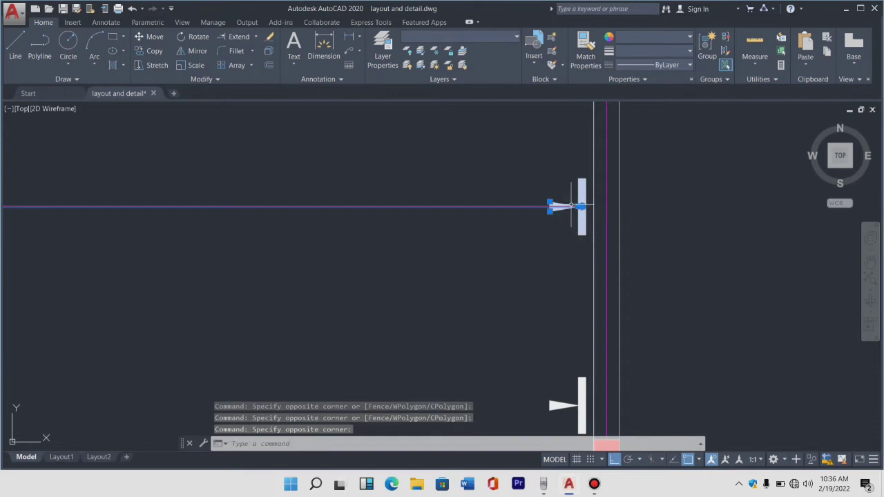
{"action": "left_click", "coordinate": [525, 173]}
{"action": "scroll", "coordinate": [495, 152], "scroll_direction": "down", "scroll_amount": 3}
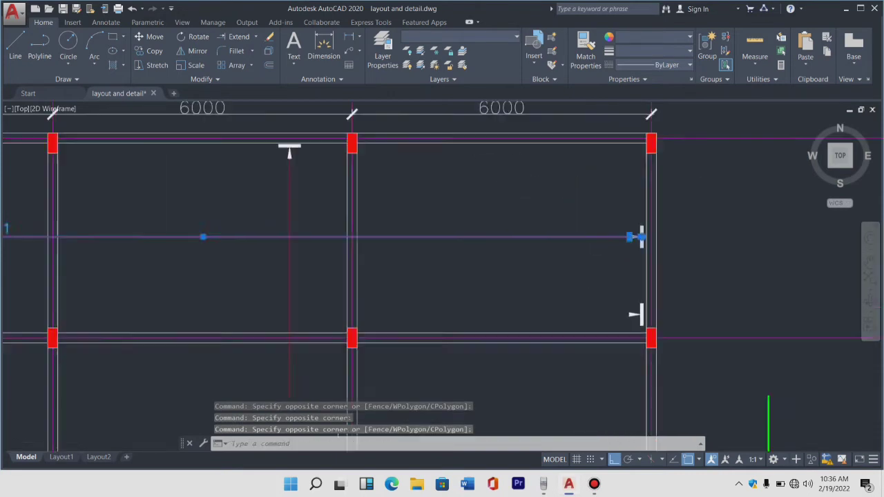
{"action": "scroll", "coordinate": [636, 311], "scroll_direction": "down", "scroll_amount": 2}
Step: Copy the 73T10-01-250B1 bar, label and markers to just above grid line 3
{"action": "scroll", "coordinate": [334, 259], "scroll_direction": "down", "scroll_amount": 2}
{"action": "scroll", "coordinate": [335, 260], "scroll_direction": "up", "scroll_amount": 3}
{"action": "type", "text": "CO"}
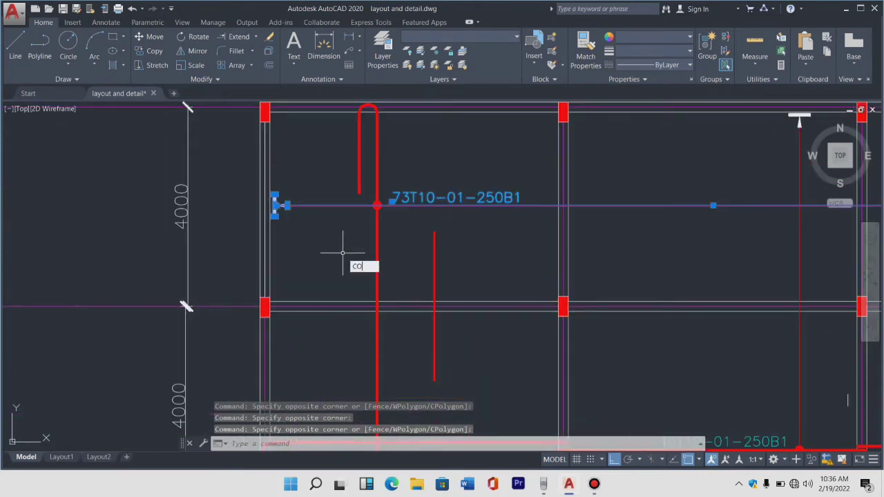
{"action": "key", "text": "Return"}
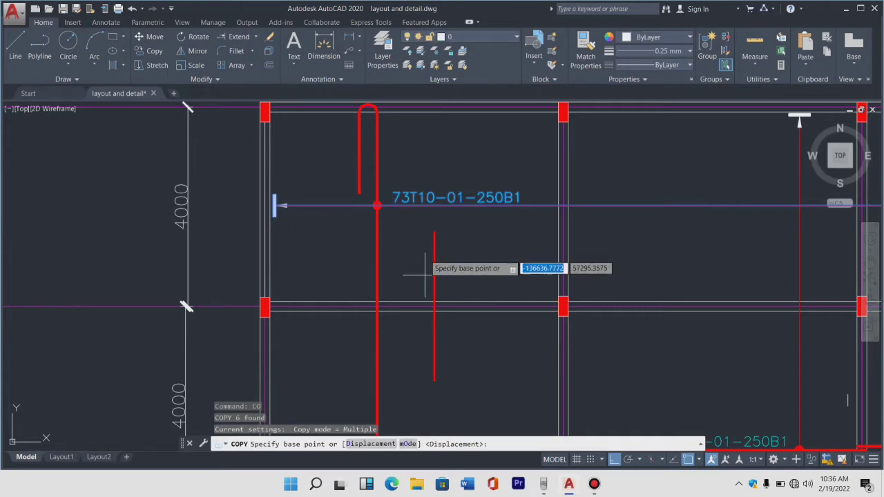
{"action": "left_click", "coordinate": [447, 201]}
{"action": "scroll", "coordinate": [456, 295], "scroll_direction": "up", "scroll_amount": 2}
{"action": "scroll", "coordinate": [458, 297], "scroll_direction": "up", "scroll_amount": 2}
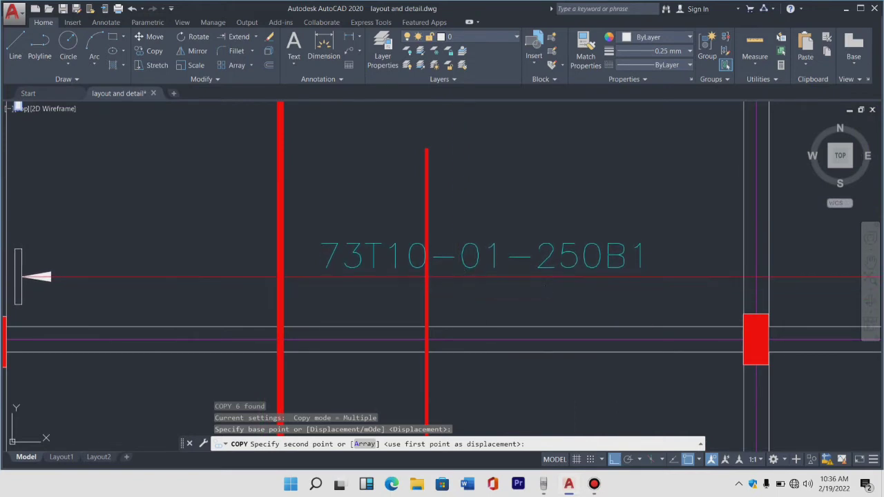
{"action": "left_click", "coordinate": [457, 295]}
{"action": "scroll", "coordinate": [457, 296], "scroll_direction": "down", "scroll_amount": 2}
{"action": "scroll", "coordinate": [465, 270], "scroll_direction": "down", "scroll_amount": 2}
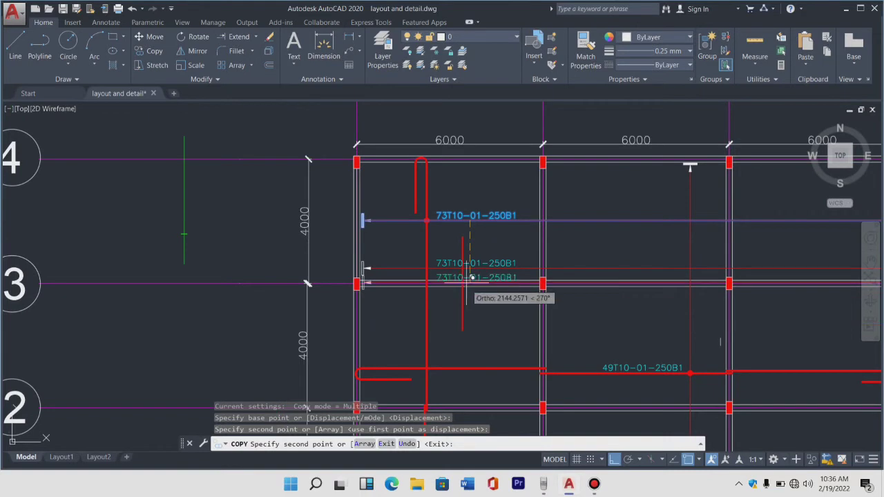
{"action": "key", "text": "Escape"}
Step: Move the short red cross line right to the copied label's right end
{"action": "scroll", "coordinate": [457, 252], "scroll_direction": "up", "scroll_amount": 5}
{"action": "scroll", "coordinate": [458, 316], "scroll_direction": "up", "scroll_amount": 3}
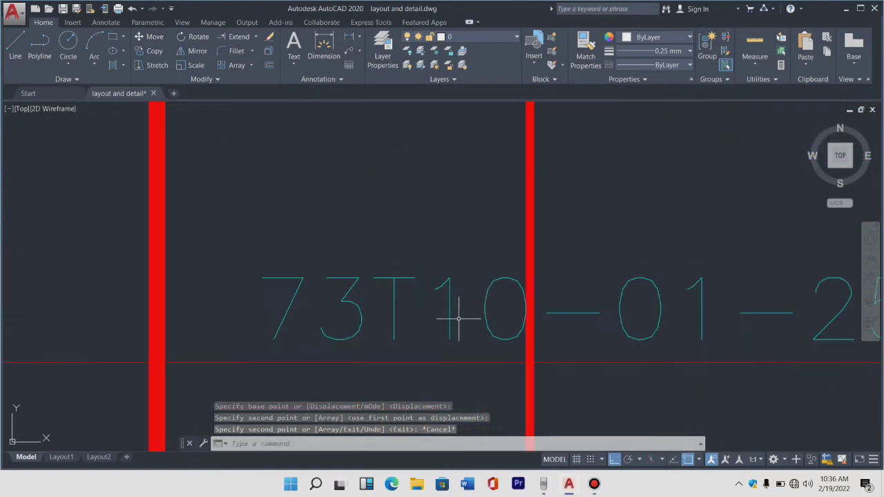
{"action": "scroll", "coordinate": [520, 235], "scroll_direction": "down", "scroll_amount": 5}
{"action": "left_click", "coordinate": [533, 272]}
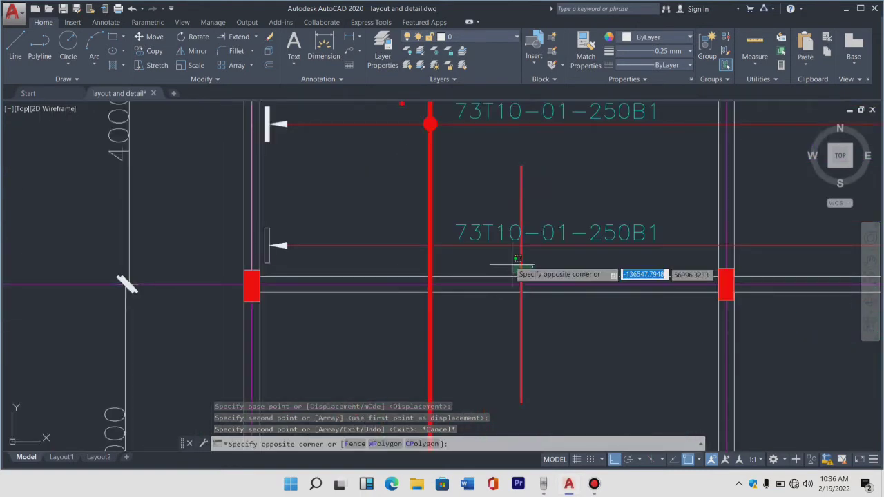
{"action": "left_click", "coordinate": [509, 262]}
{"action": "key", "text": "Return"}
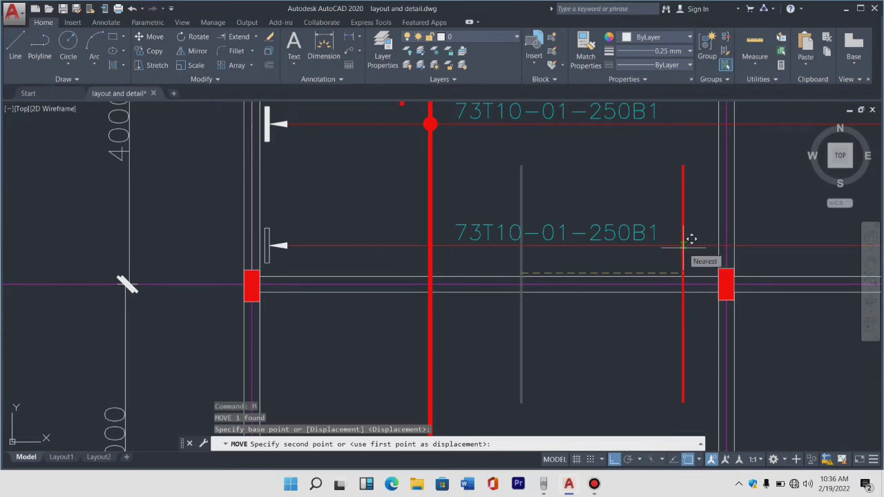
{"action": "left_click", "coordinate": [683, 239]}
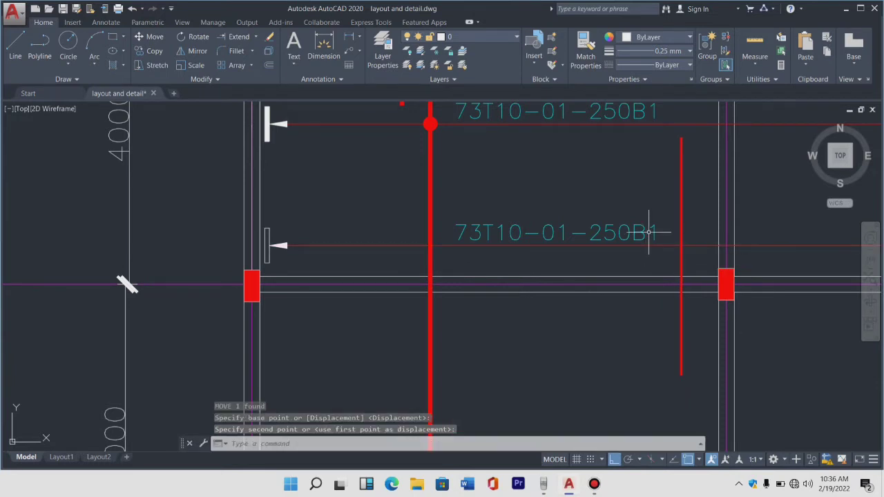
Step: Copy the red dot marker with its label to where the short red line crosses the lower 73T10-01-250B1 bar
{"action": "left_click", "coordinate": [644, 232]}
{"action": "scroll", "coordinate": [531, 229], "scroll_direction": "down", "scroll_amount": 5}
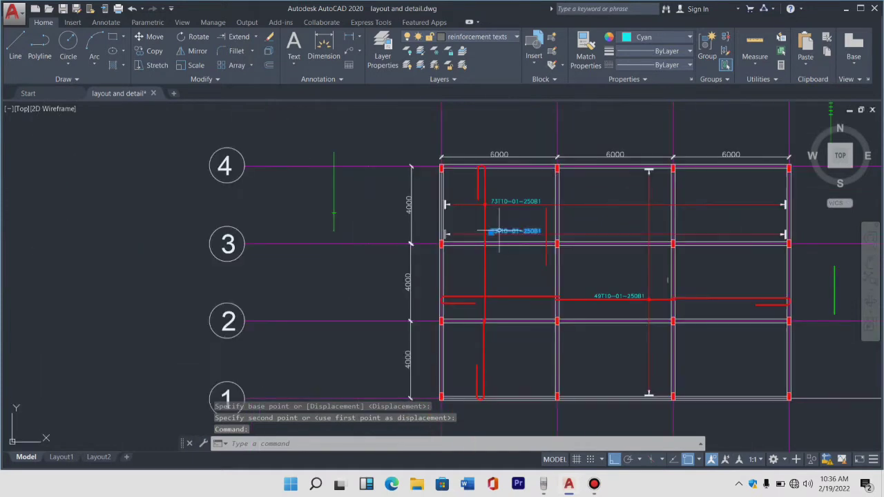
{"action": "scroll", "coordinate": [528, 235], "scroll_direction": "up", "scroll_amount": 5}
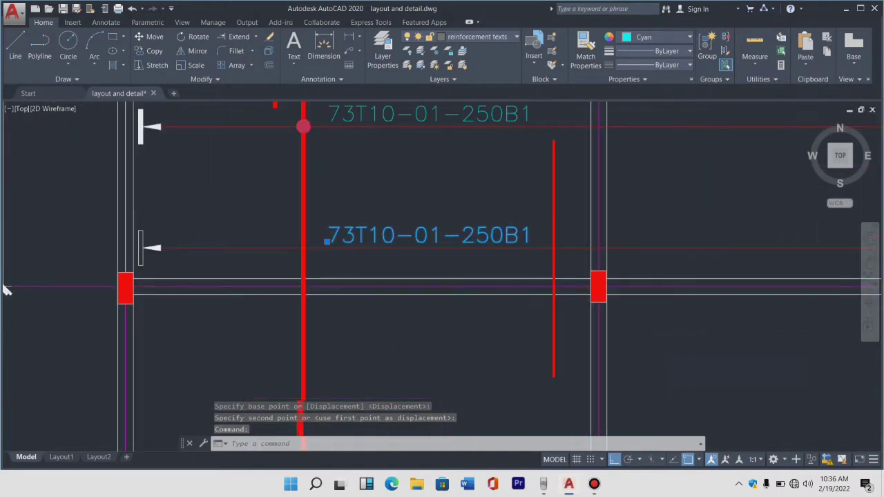
{"action": "scroll", "coordinate": [304, 132], "scroll_direction": "up", "scroll_amount": 5}
{"action": "left_click", "coordinate": [311, 158]}
{"action": "left_click", "coordinate": [306, 147]}
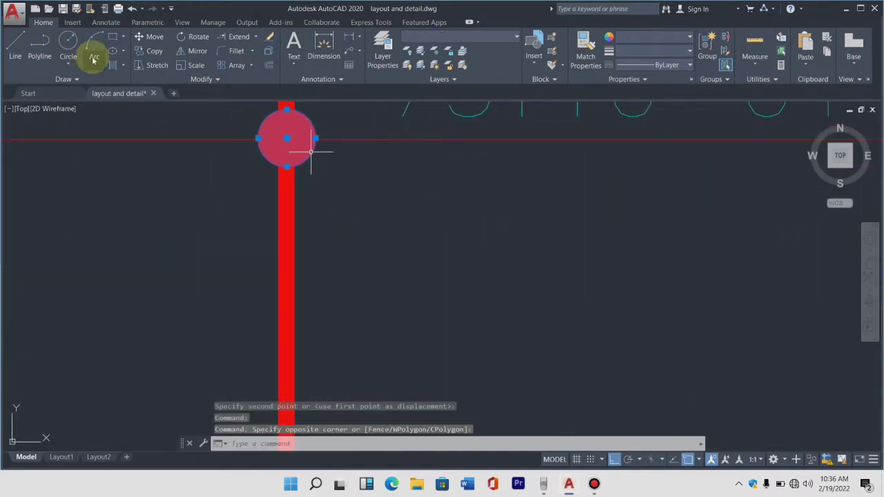
{"action": "left_click", "coordinate": [149, 36]}
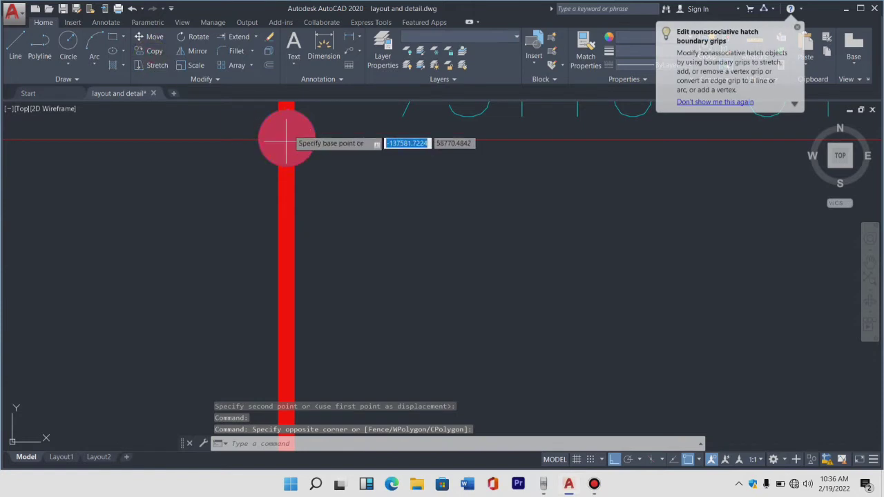
{"action": "left_click", "coordinate": [286, 142]}
{"action": "scroll", "coordinate": [286, 146], "scroll_direction": "down", "scroll_amount": 3}
{"action": "scroll", "coordinate": [414, 228], "scroll_direction": "down", "scroll_amount": 2}
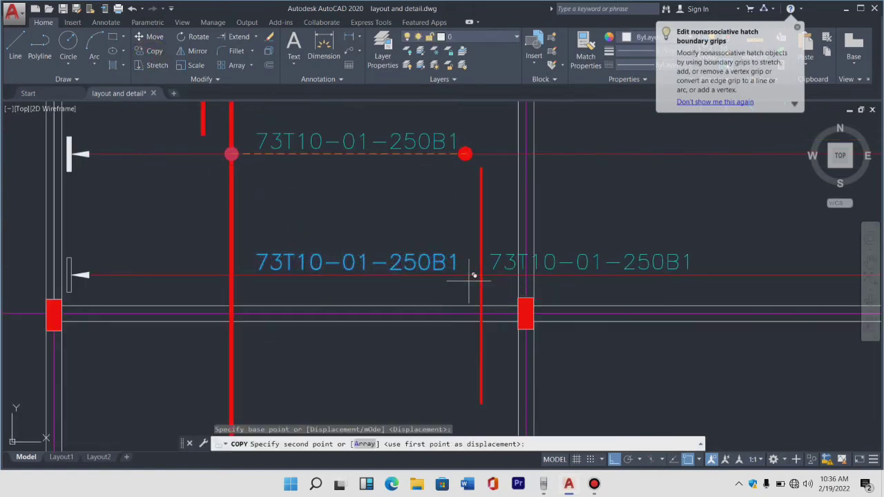
{"action": "scroll", "coordinate": [474, 280], "scroll_direction": "up", "scroll_amount": 2}
{"action": "left_click", "coordinate": [614, 459]}
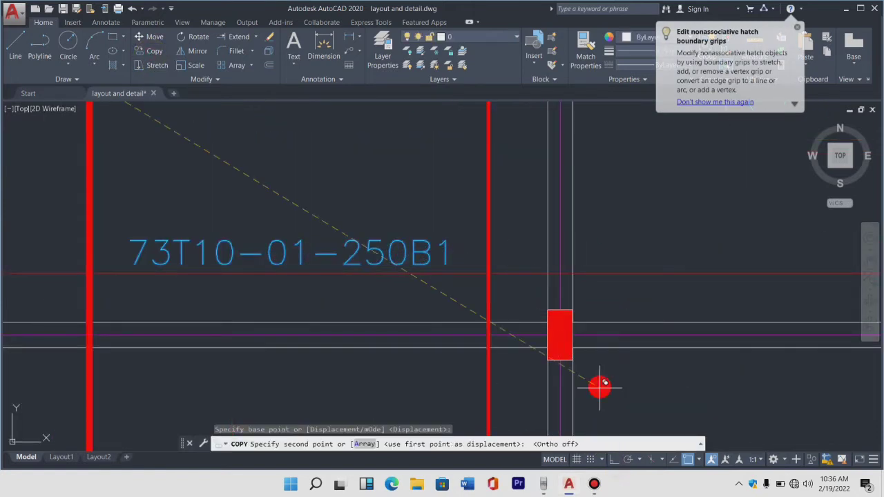
{"action": "left_click", "coordinate": [489, 273]}
{"action": "scroll", "coordinate": [462, 223], "scroll_direction": "down", "scroll_amount": 2}
{"action": "key", "text": "Escape"}
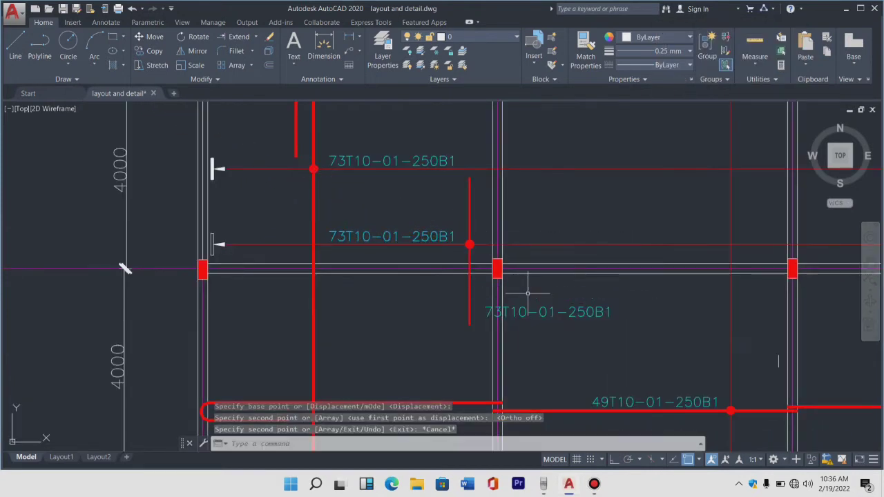
Step: Erase the stray extra label left behind by the copy
{"action": "left_click", "coordinate": [586, 336]}
{"action": "left_click", "coordinate": [556, 299]}
{"action": "key", "text": "Delete"}
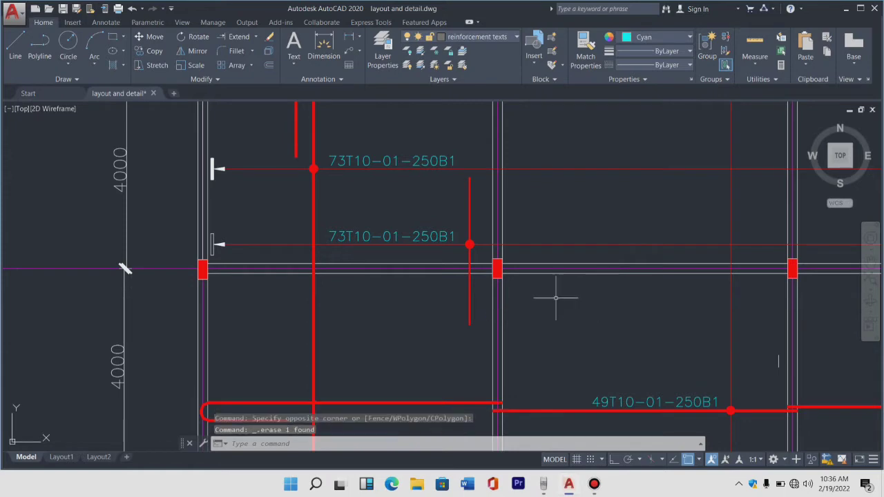
{"action": "scroll", "coordinate": [462, 213], "scroll_direction": "up", "scroll_amount": 4}
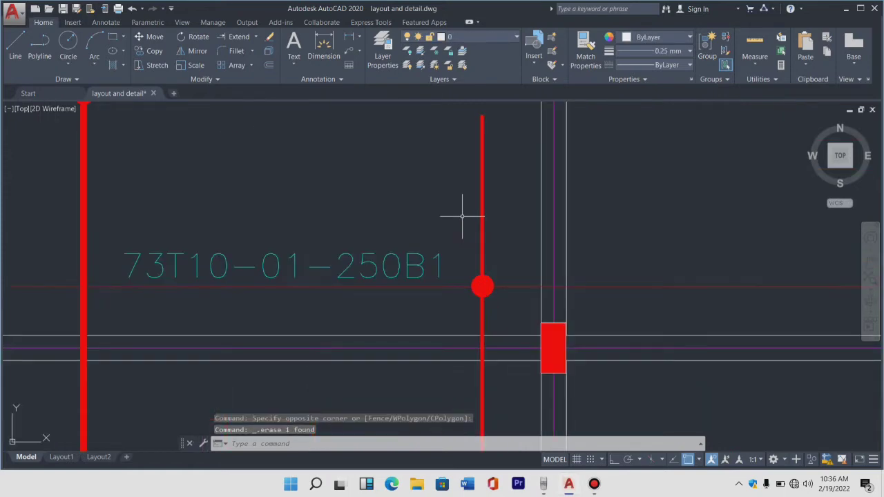
{"action": "scroll", "coordinate": [462, 216], "scroll_direction": "down", "scroll_amount": 3}
{"action": "scroll", "coordinate": [457, 208], "scroll_direction": "down", "scroll_amount": 3}
{"action": "scroll", "coordinate": [408, 216], "scroll_direction": "down", "scroll_amount": 2}
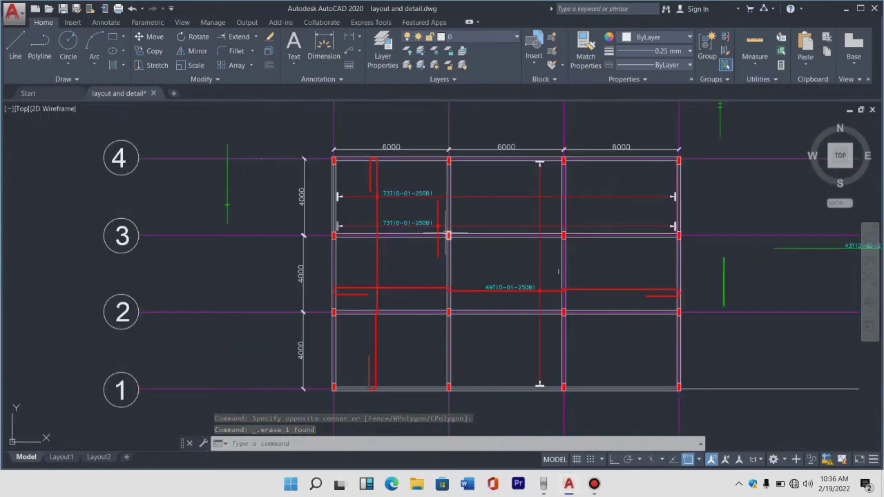
{"action": "scroll", "coordinate": [448, 235], "scroll_direction": "up", "scroll_amount": 4}
Step: Solid-hatch the hollow tick rectangle at the left end of the lower 73T10-01-250B1 bar
{"action": "scroll", "coordinate": [446, 188], "scroll_direction": "up", "scroll_amount": 6}
{"action": "scroll", "coordinate": [438, 191], "scroll_direction": "down", "scroll_amount": 4}
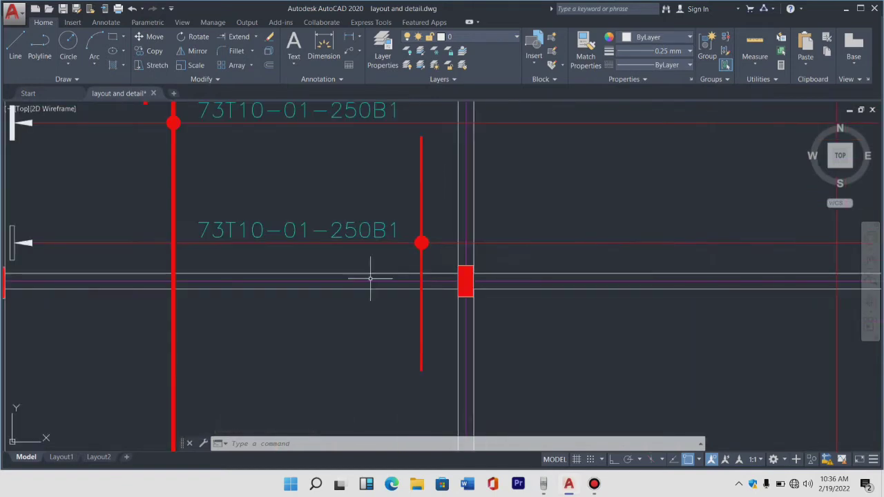
{"action": "left_click", "coordinate": [371, 227]}
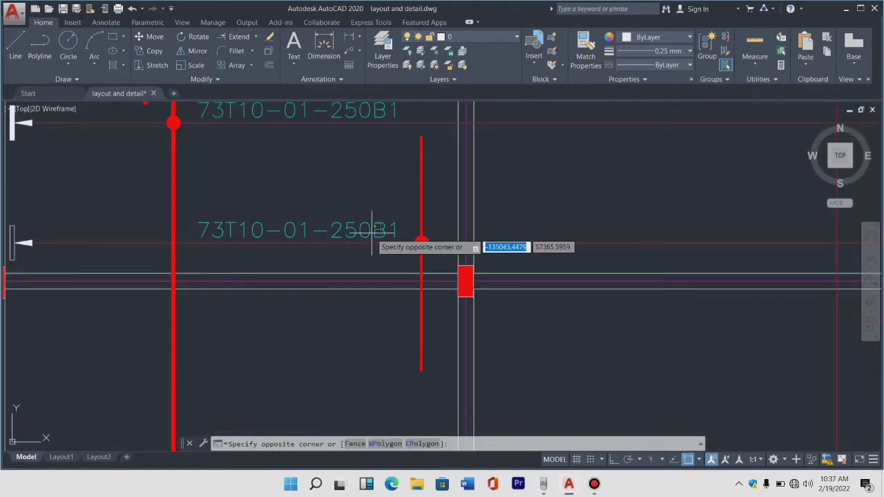
{"action": "scroll", "coordinate": [371, 227], "scroll_direction": "down", "scroll_amount": 5}
{"action": "scroll", "coordinate": [376, 228], "scroll_direction": "up", "scroll_amount": 3}
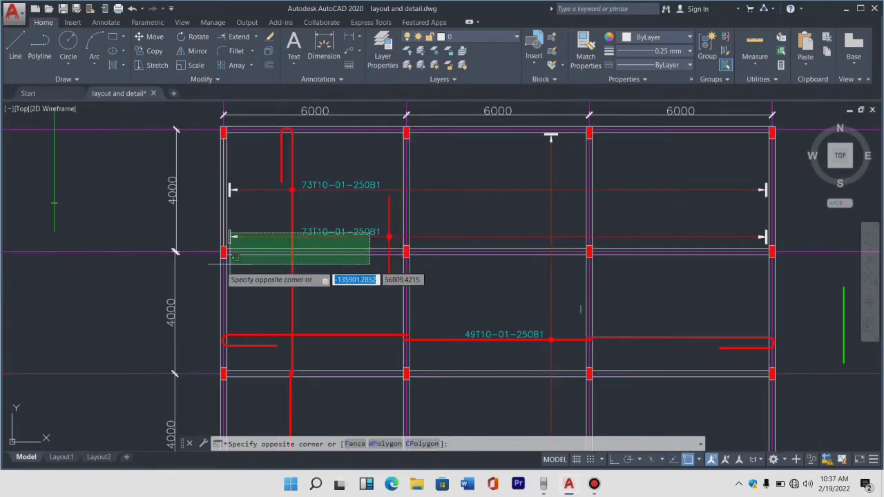
{"action": "key", "text": "Escape"}
{"action": "key", "text": "Escape"}
{"action": "scroll", "coordinate": [228, 237], "scroll_direction": "up", "scroll_amount": 2}
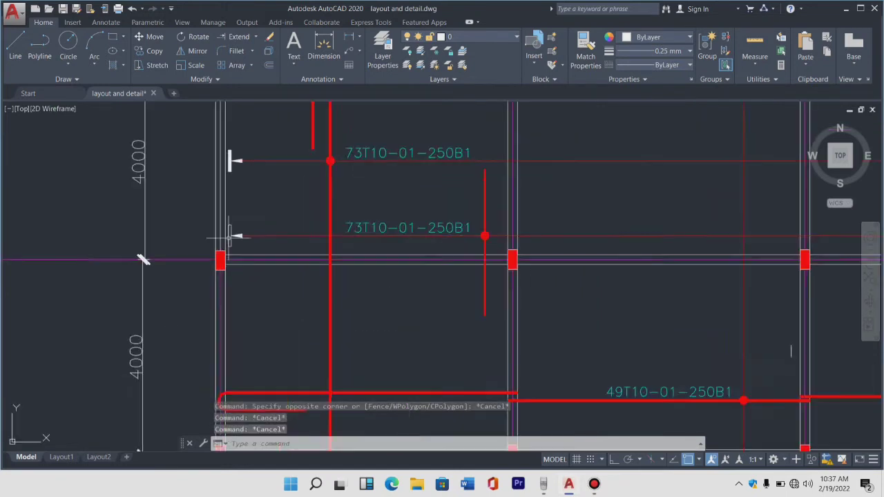
{"action": "scroll", "coordinate": [230, 235], "scroll_direction": "up", "scroll_amount": 3}
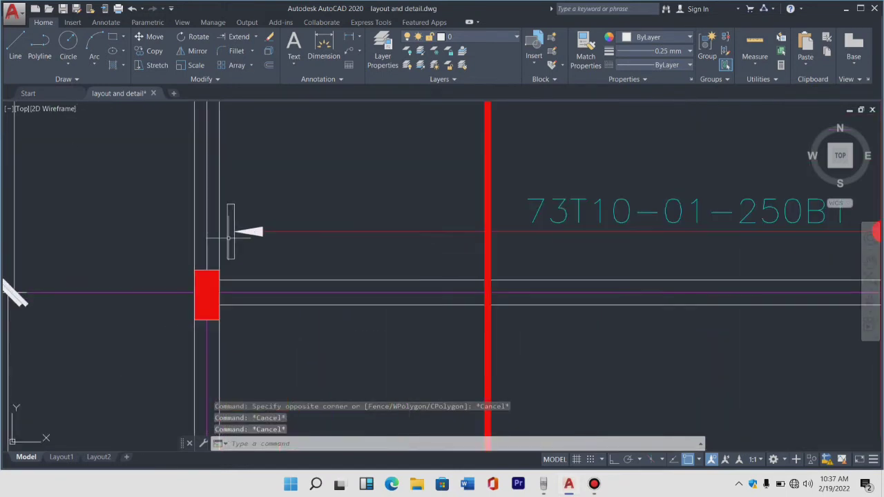
{"action": "left_click", "coordinate": [123, 66]}
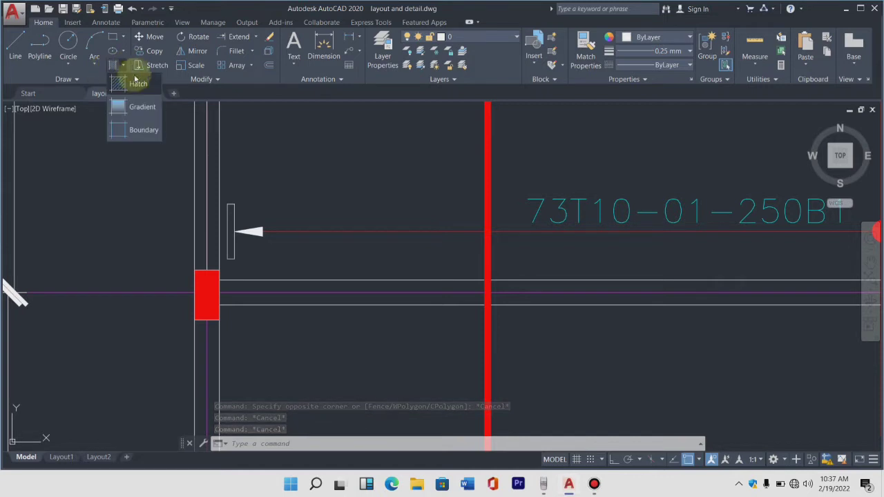
{"action": "left_click", "coordinate": [133, 89]}
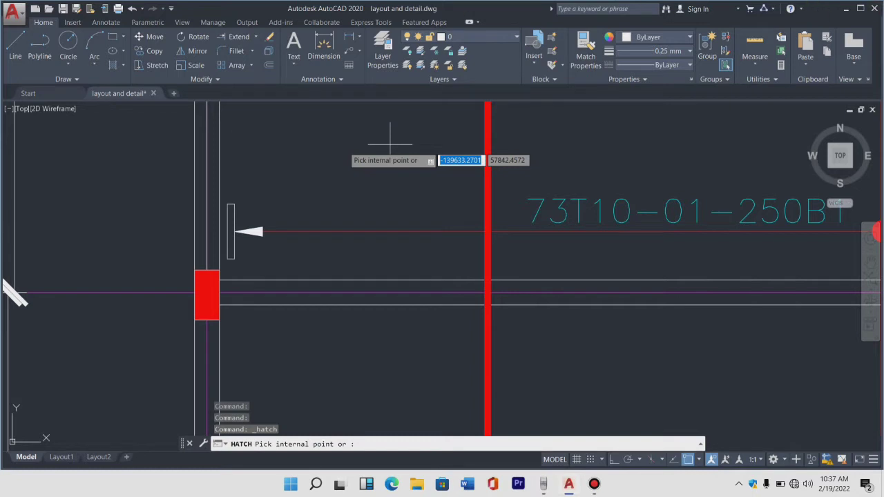
{"action": "left_click", "coordinate": [228, 228]}
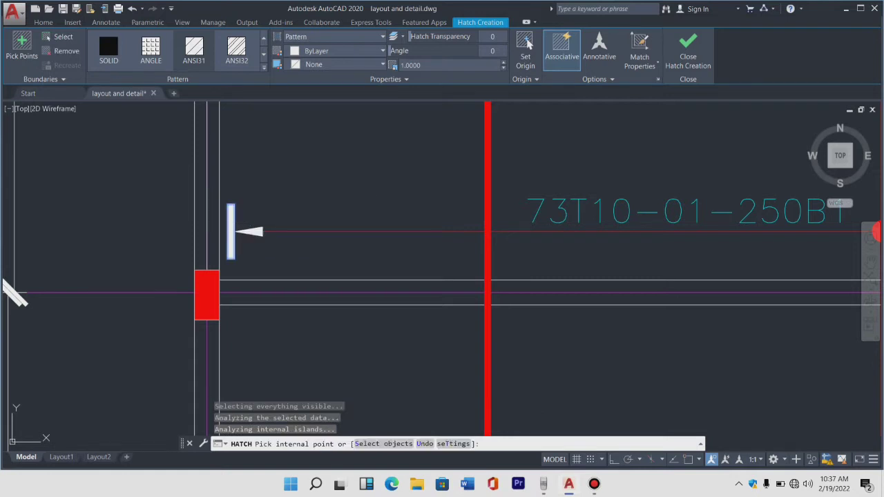
{"action": "key", "text": "Escape"}
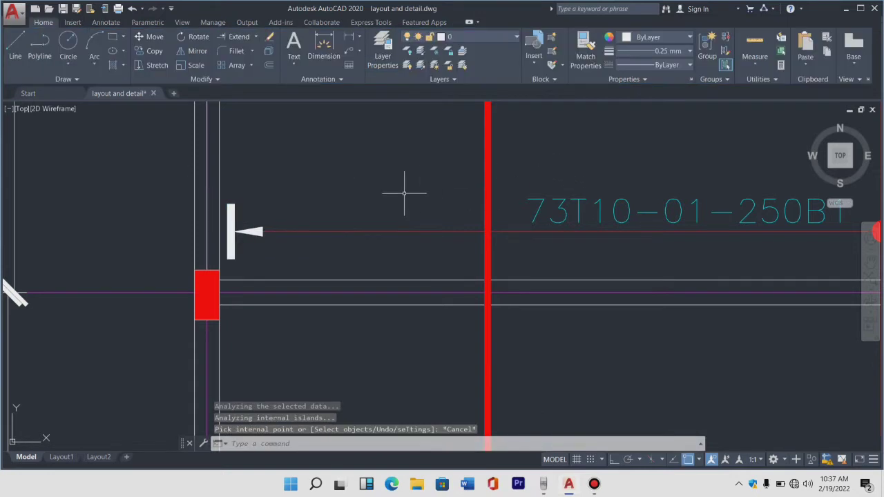
{"action": "scroll", "coordinate": [358, 209], "scroll_direction": "down", "scroll_amount": 6}
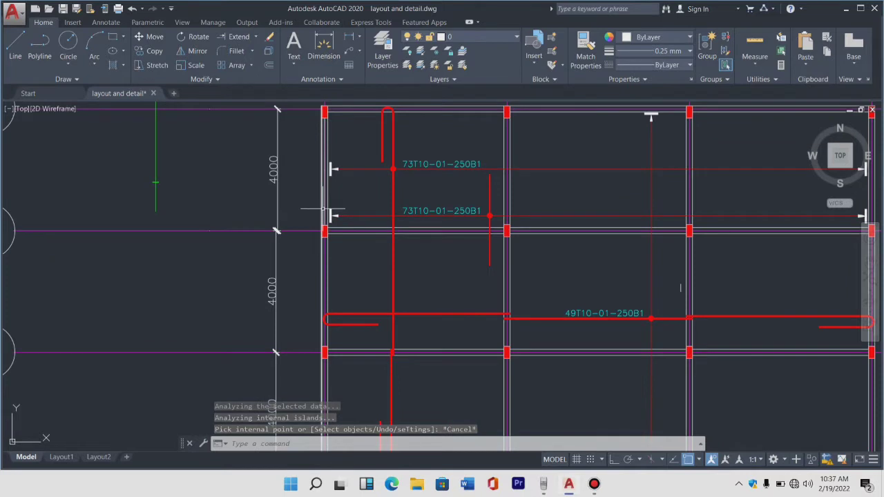
{"action": "scroll", "coordinate": [324, 207], "scroll_direction": "down", "scroll_amount": 4}
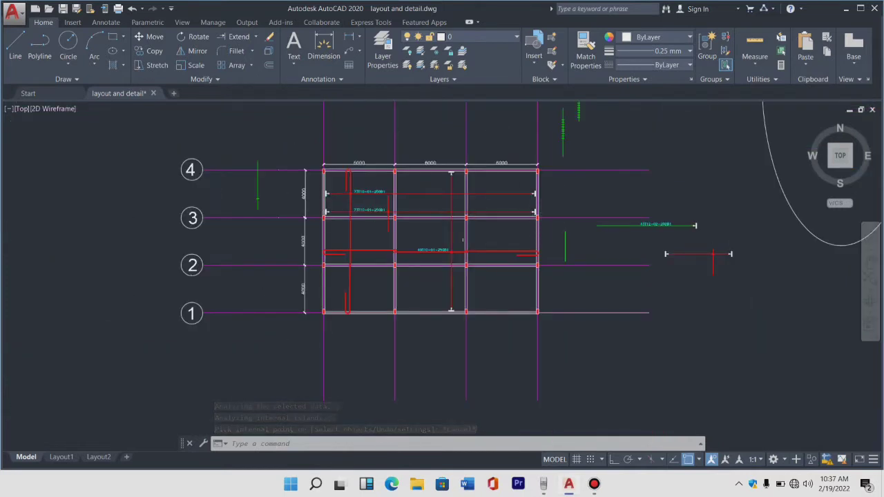
{"action": "scroll", "coordinate": [537, 211], "scroll_direction": "up", "scroll_amount": 4}
{"action": "scroll", "coordinate": [546, 214], "scroll_direction": "down", "scroll_amount": 4}
{"action": "scroll", "coordinate": [540, 207], "scroll_direction": "up", "scroll_amount": 2}
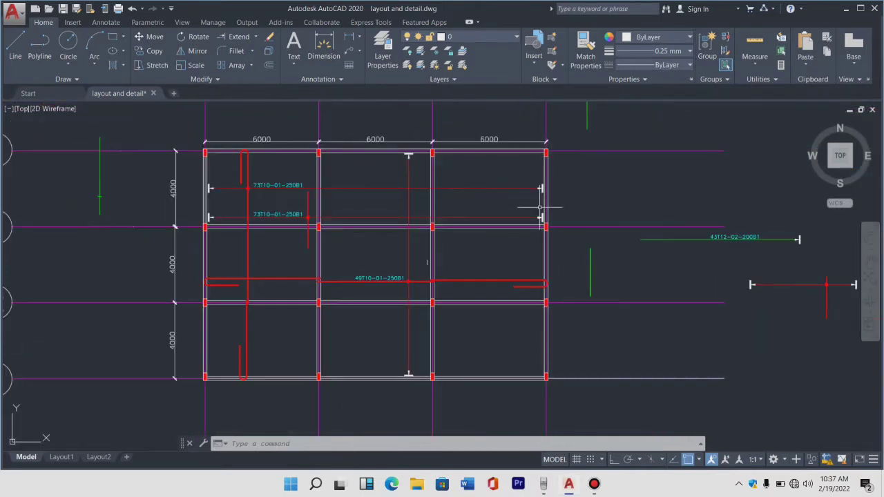
{"action": "scroll", "coordinate": [543, 214], "scroll_direction": "up", "scroll_amount": 2}
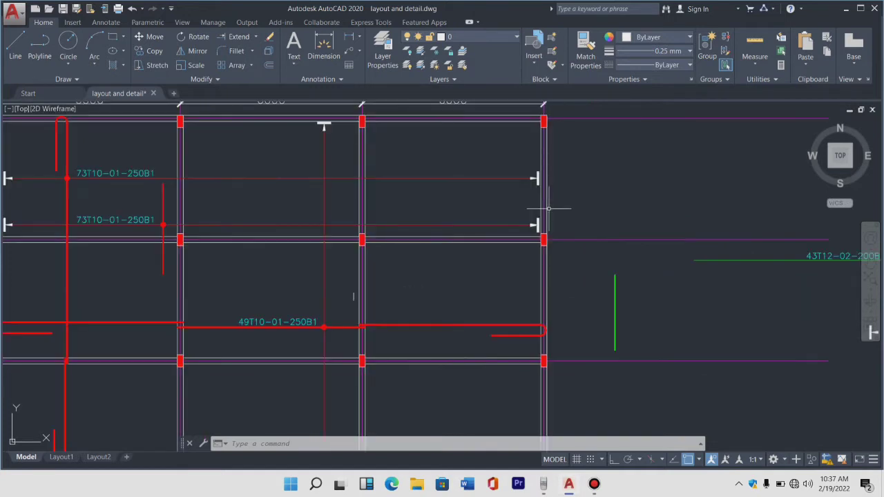
{"action": "scroll", "coordinate": [549, 211], "scroll_direction": "down", "scroll_amount": 2}
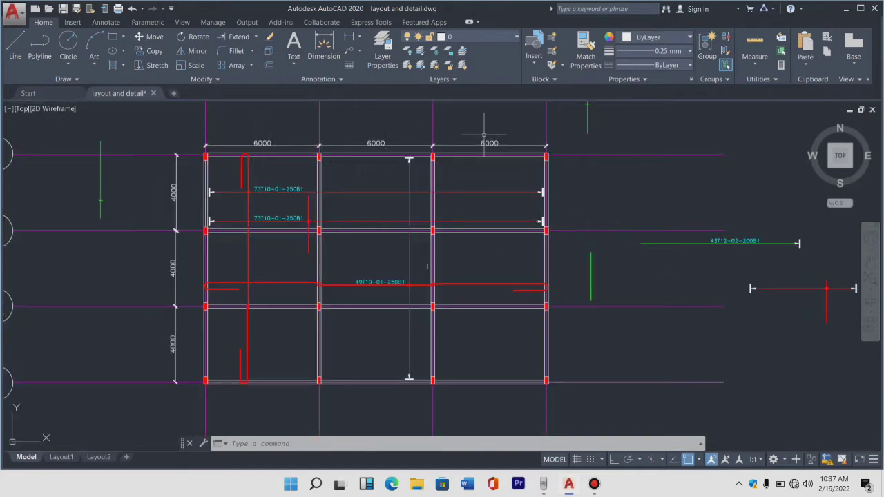
{"action": "scroll", "coordinate": [274, 225], "scroll_direction": "up", "scroll_amount": 4}
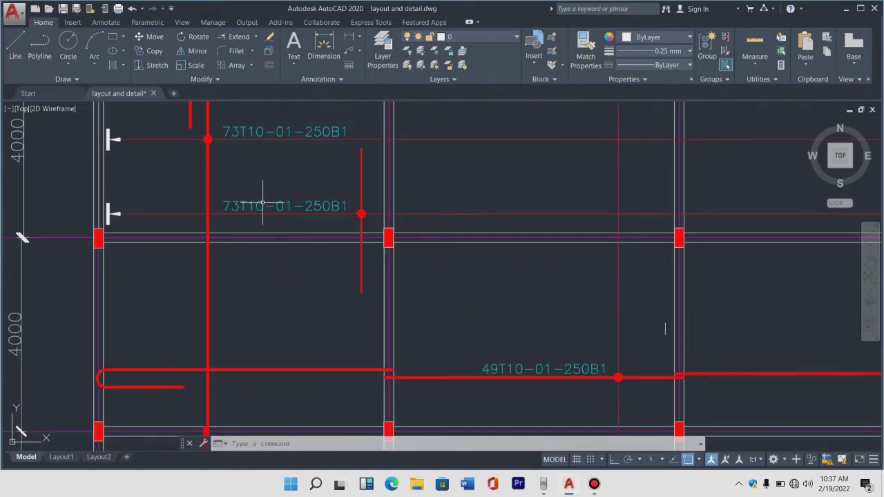
{"action": "left_click", "coordinate": [546, 485]}
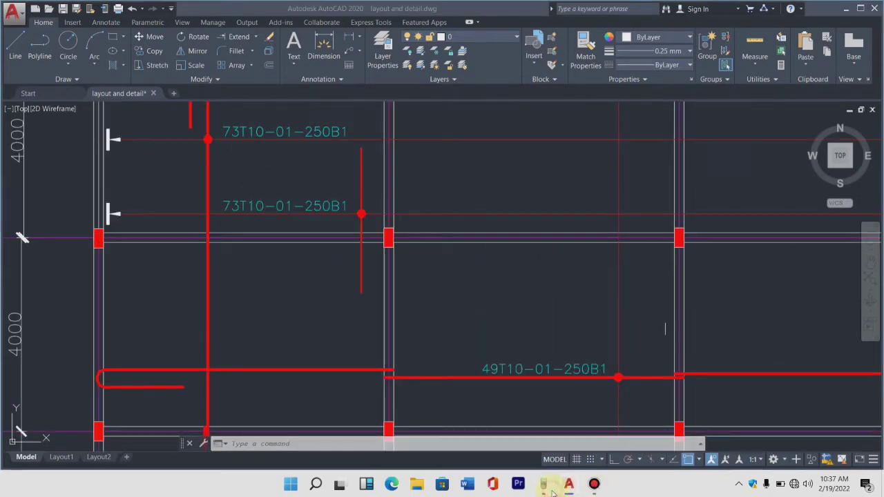
{"action": "key", "text": "Escape"}
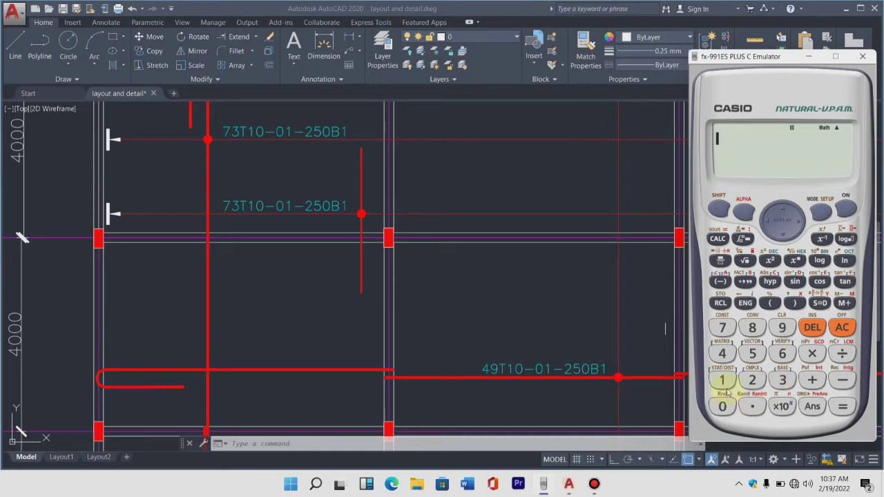
{"action": "left_click", "coordinate": [748, 337]}
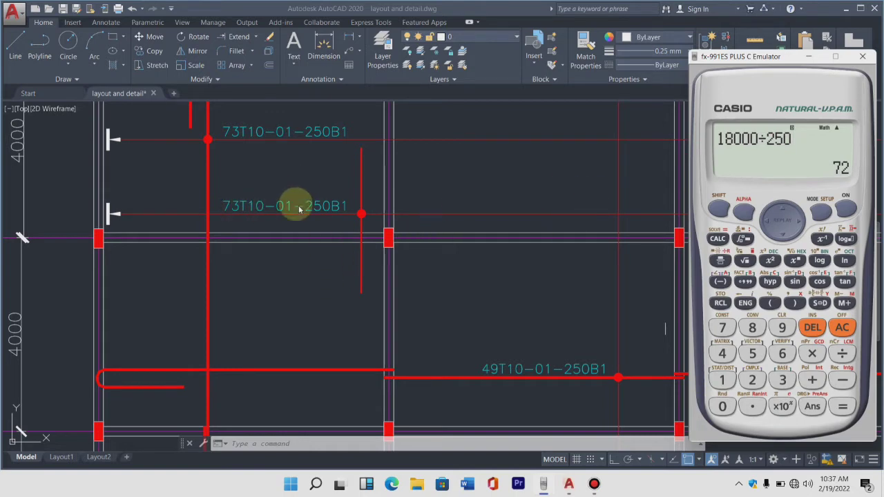
{"action": "left_click", "coordinate": [809, 57]}
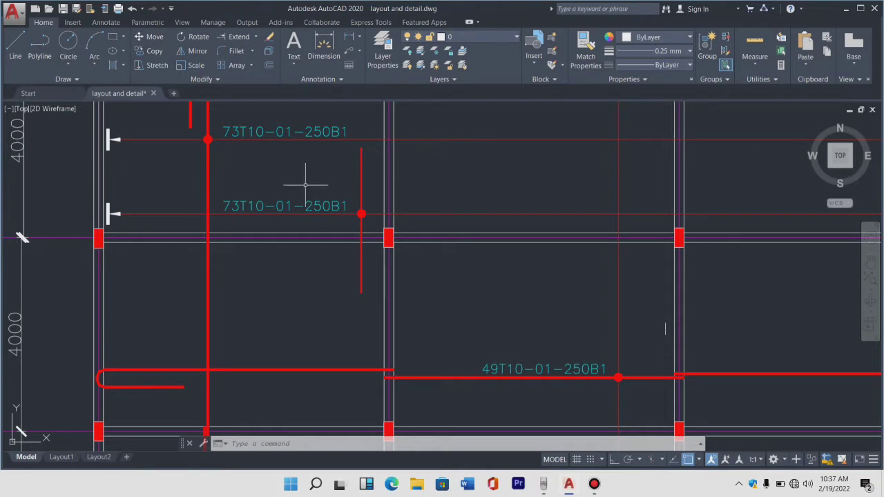
Step: Edit the middle bar's label text in place to read 73T10-03-250T1
{"action": "left_click", "coordinate": [320, 200]}
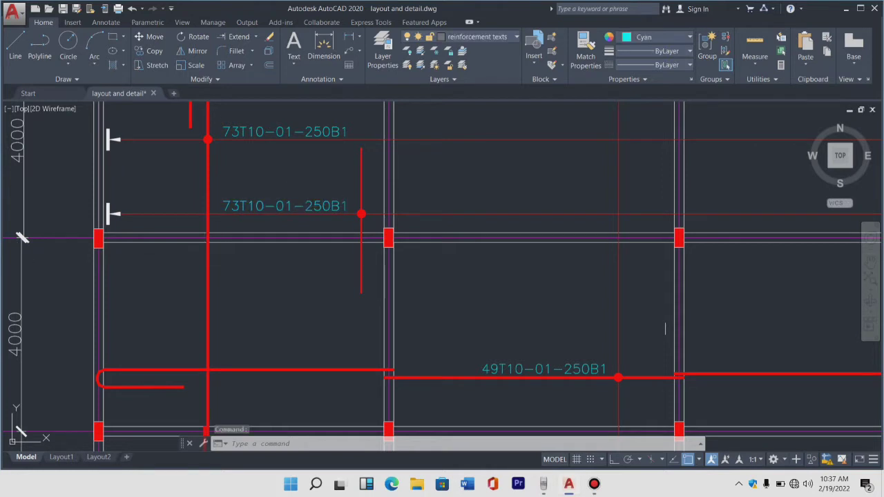
{"action": "double_click", "coordinate": [311, 199]}
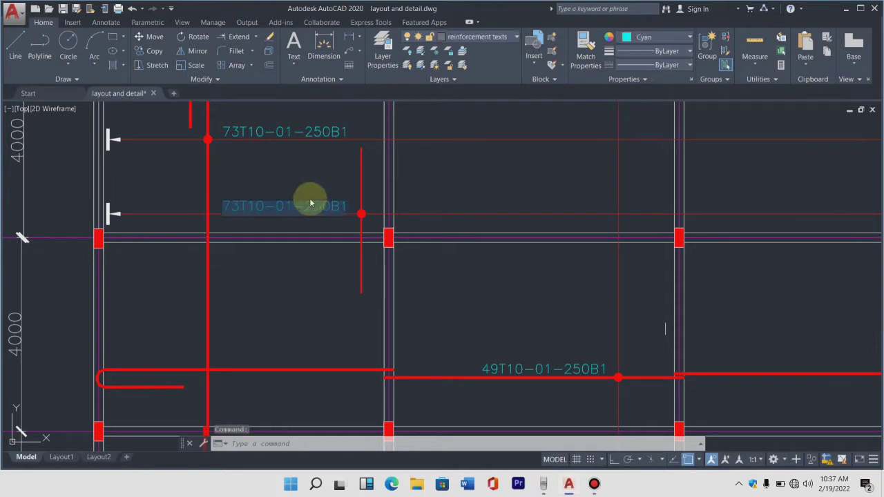
{"action": "left_click", "coordinate": [347, 214]}
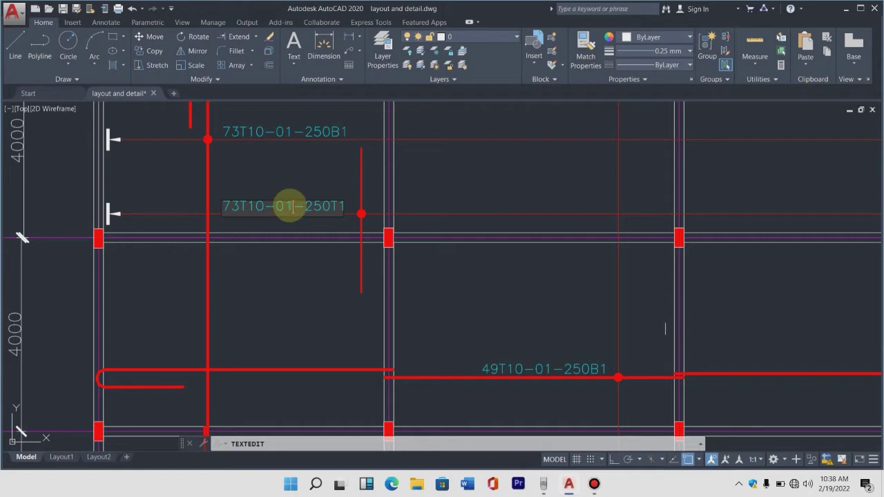
{"action": "type", "text": "3"}
{"action": "left_click", "coordinate": [289, 206]}
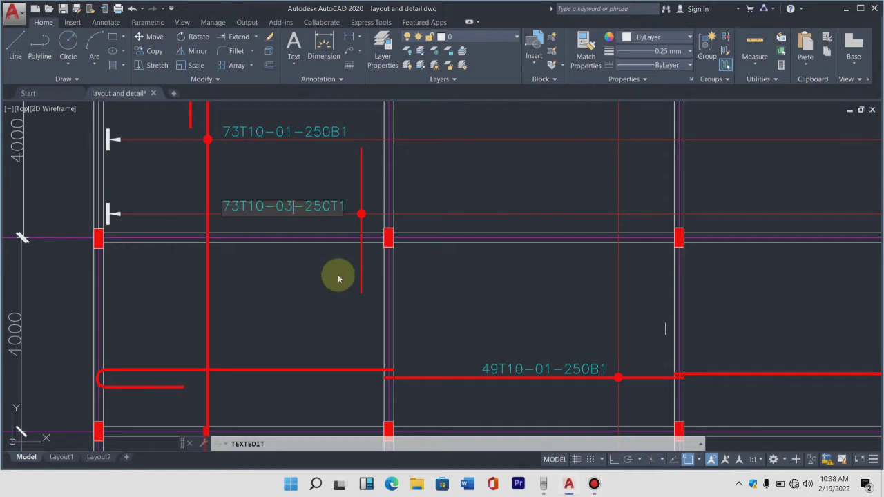
{"action": "key", "text": "Return"}
{"action": "scroll", "coordinate": [333, 204], "scroll_direction": "down", "scroll_amount": 2}
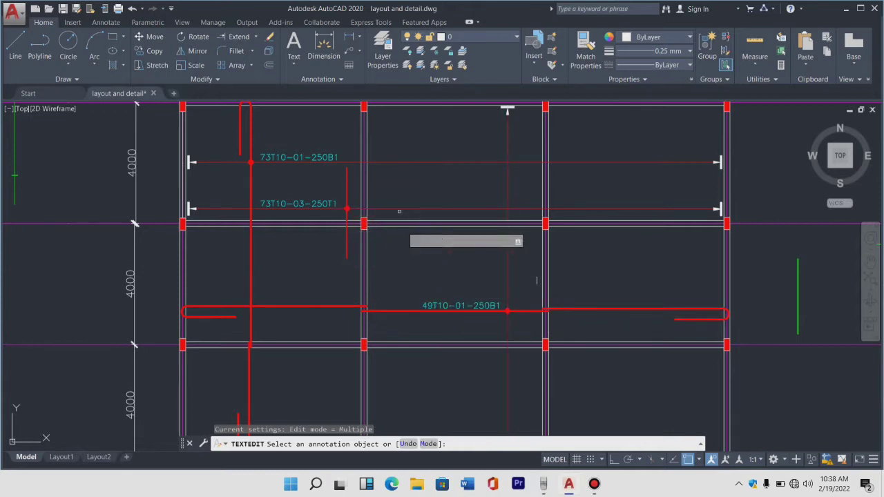
Step: Select the short red vertical bar beside the 73T10-03-250T1 label and review its properties
{"action": "scroll", "coordinate": [345, 200], "scroll_direction": "up", "scroll_amount": 5}
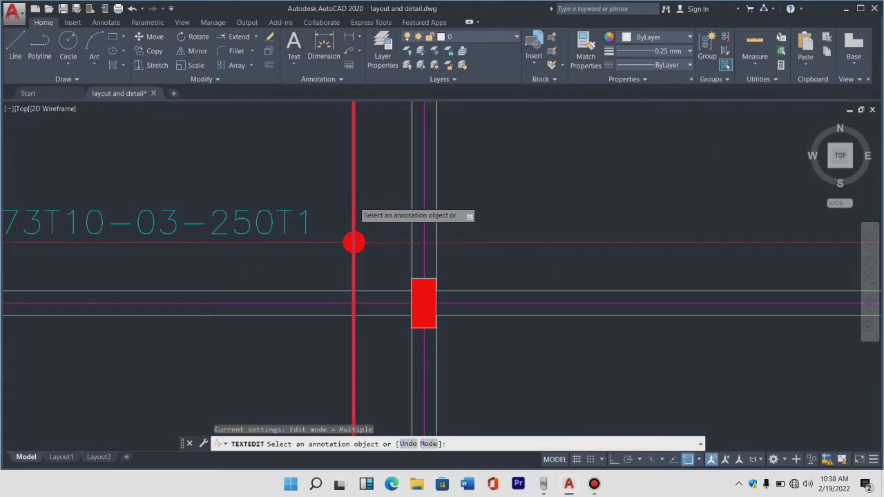
{"action": "scroll", "coordinate": [324, 220], "scroll_direction": "down", "scroll_amount": 3}
{"action": "scroll", "coordinate": [276, 220], "scroll_direction": "down", "scroll_amount": 4}
{"action": "scroll", "coordinate": [670, 215], "scroll_direction": "down", "scroll_amount": 2}
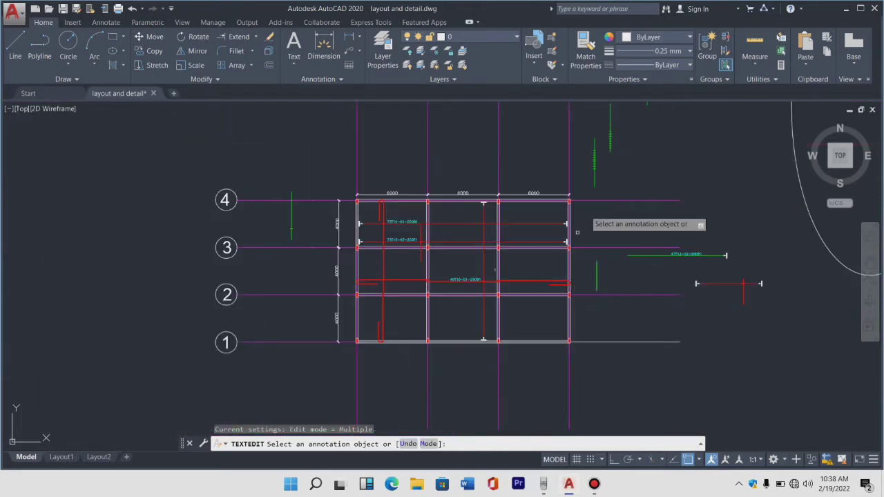
{"action": "scroll", "coordinate": [414, 235], "scroll_direction": "up", "scroll_amount": 3}
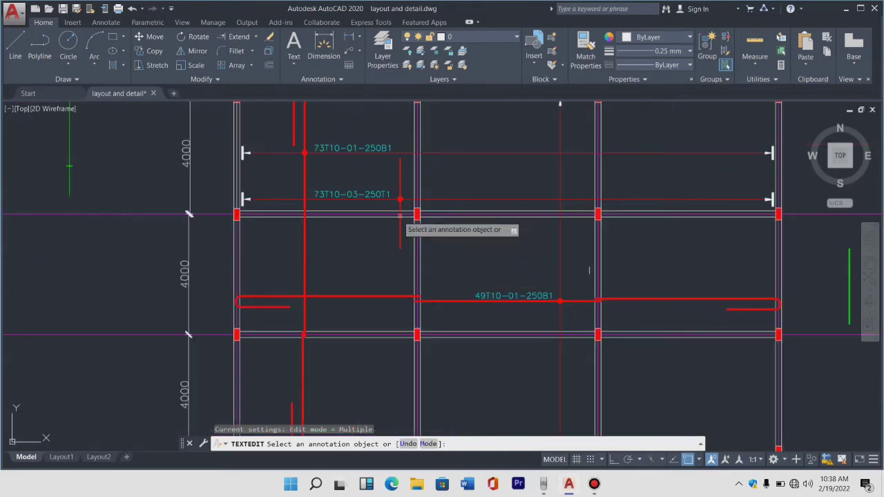
{"action": "scroll", "coordinate": [395, 215], "scroll_direction": "up", "scroll_amount": 3}
{"action": "scroll", "coordinate": [394, 215], "scroll_direction": "down", "scroll_amount": 2}
{"action": "scroll", "coordinate": [396, 220], "scroll_direction": "down", "scroll_amount": 2}
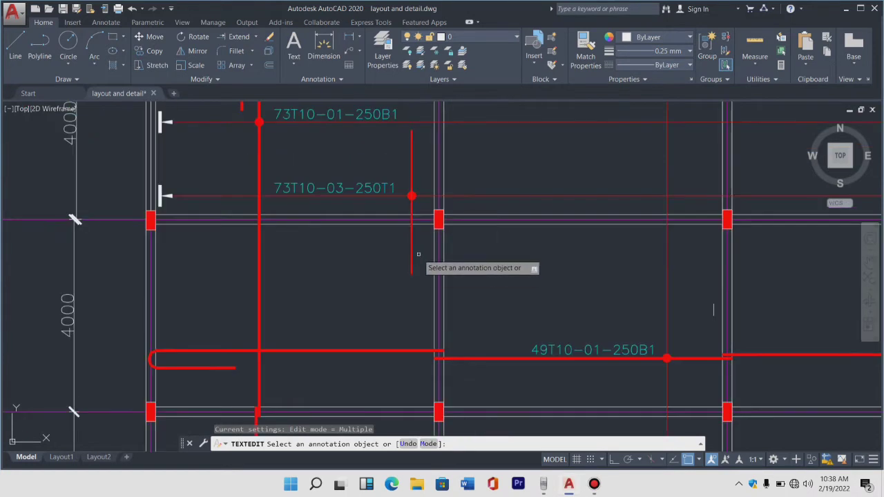
{"action": "scroll", "coordinate": [420, 279], "scroll_direction": "down", "scroll_amount": 2}
{"action": "scroll", "coordinate": [421, 281], "scroll_direction": "up", "scroll_amount": 2}
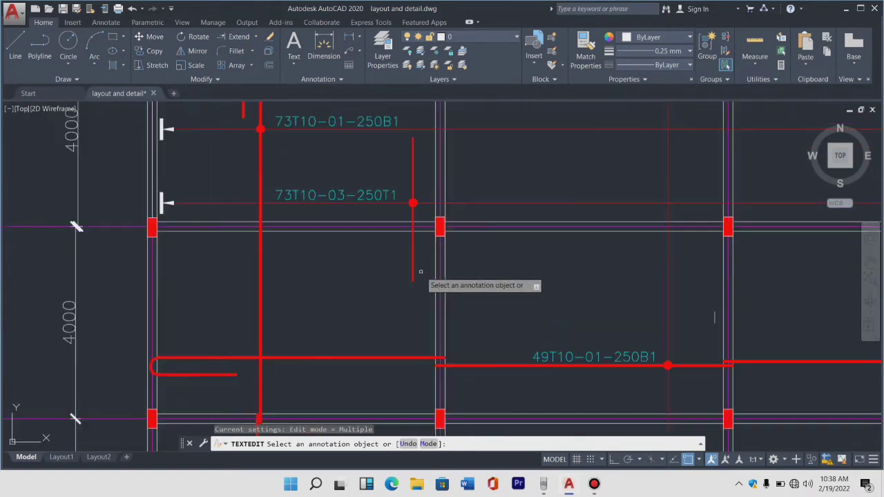
{"action": "key", "text": "Escape"}
{"action": "left_click", "coordinate": [419, 271]}
{"action": "left_click", "coordinate": [407, 267]}
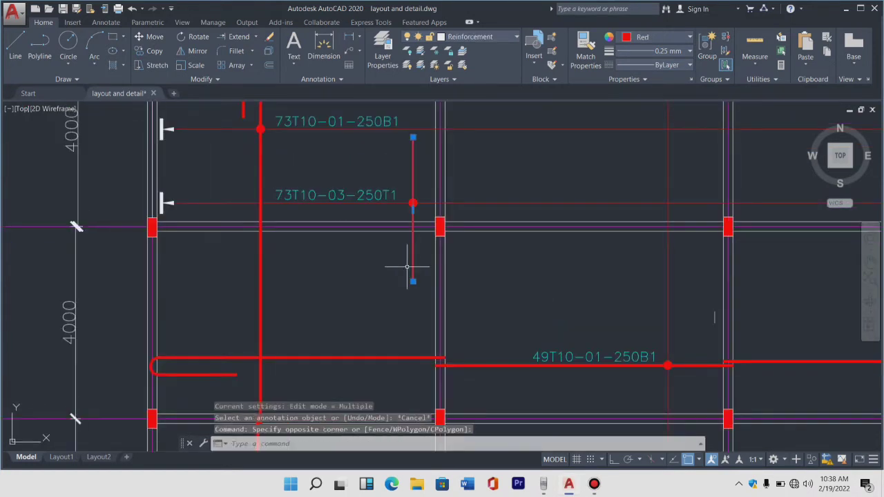
{"action": "type", "text": "MO"}
{"action": "key", "text": "Return"}
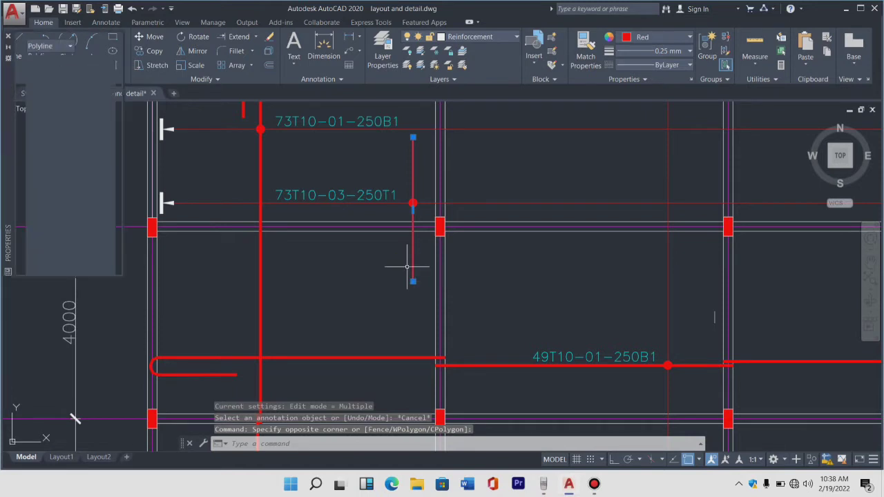
{"action": "left_click", "coordinate": [7, 38]}
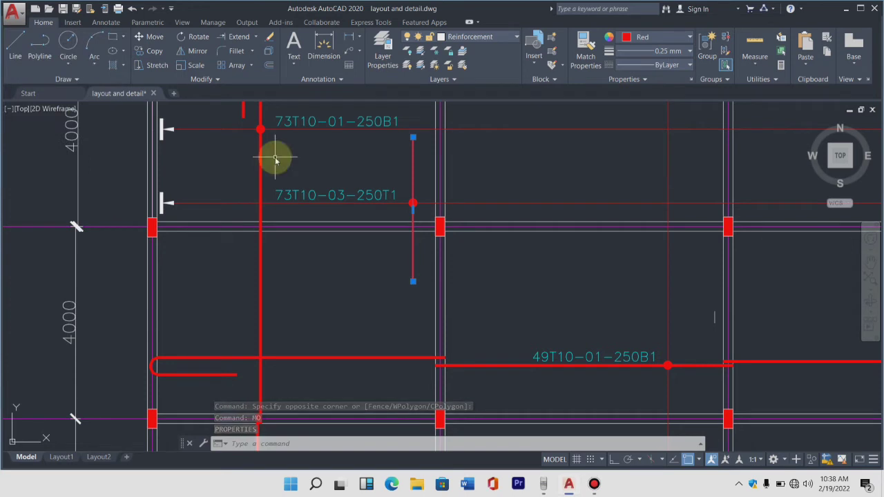
Step: Move the short red bar slightly downward to its new position
{"action": "type", "text": "M"}
{"action": "key", "text": "Return"}
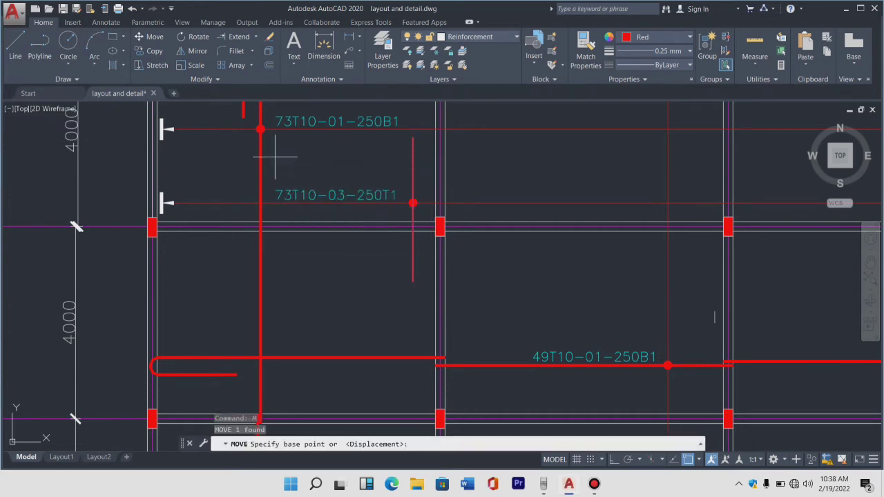
{"action": "left_click", "coordinate": [412, 203]}
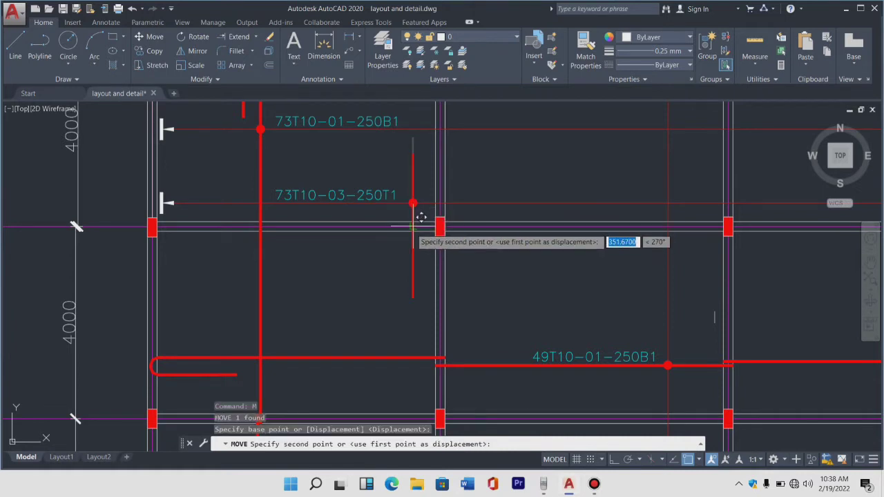
{"action": "left_click", "coordinate": [411, 228]}
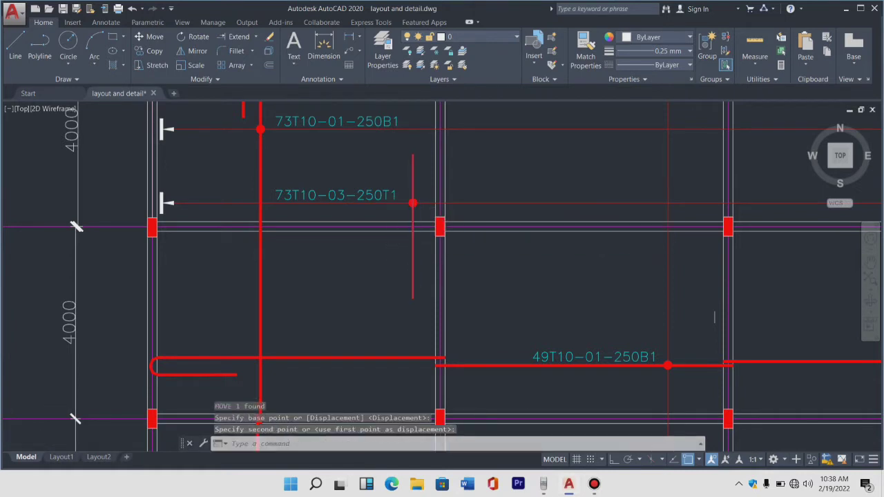
{"action": "scroll", "coordinate": [411, 207], "scroll_direction": "up", "scroll_amount": 3}
{"action": "scroll", "coordinate": [410, 205], "scroll_direction": "down", "scroll_amount": 1}
{"action": "scroll", "coordinate": [427, 215], "scroll_direction": "down", "scroll_amount": 4}
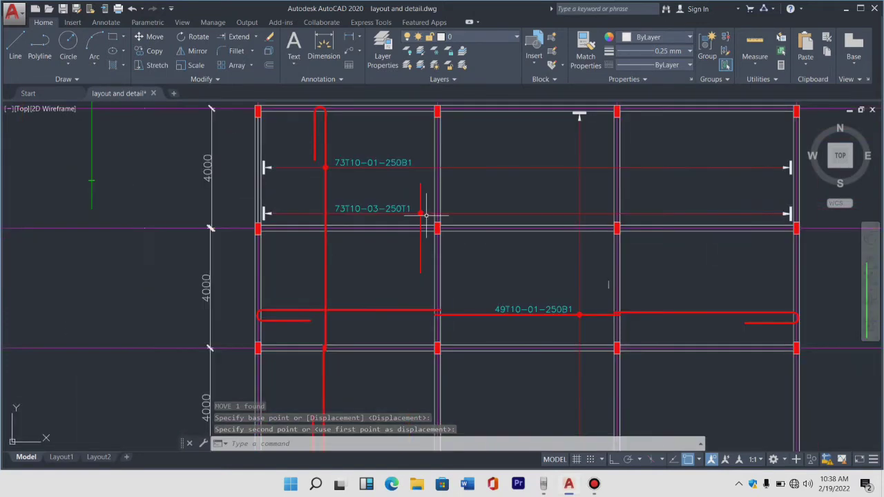
{"action": "scroll", "coordinate": [343, 234], "scroll_direction": "down", "scroll_amount": 2}
{"action": "scroll", "coordinate": [373, 240], "scroll_direction": "up", "scroll_amount": 4}
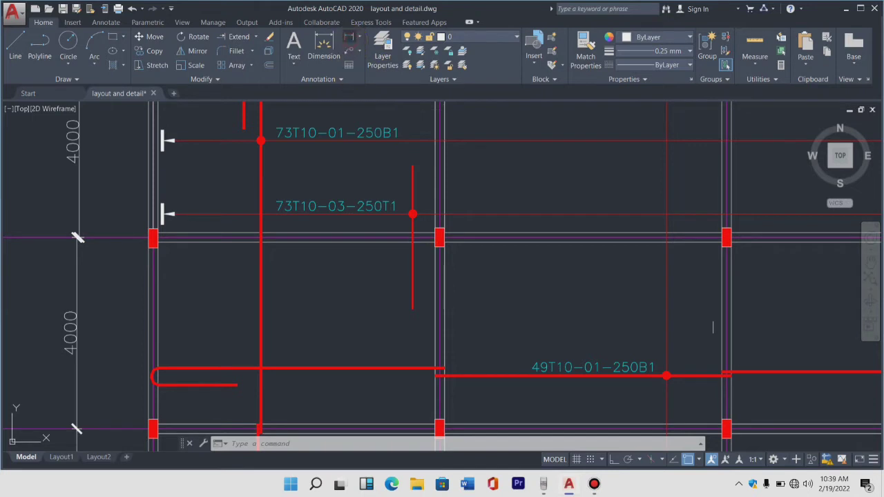
{"action": "left_click", "coordinate": [412, 241]}
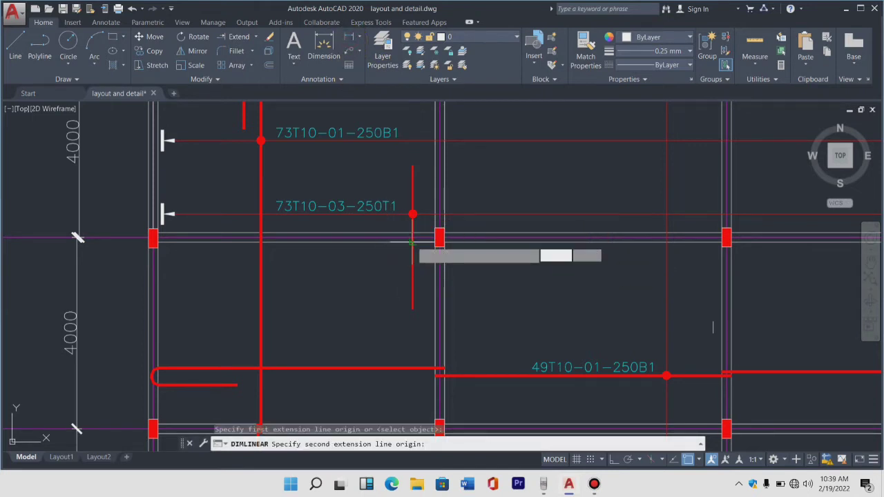
{"action": "left_click", "coordinate": [412, 310]}
{"action": "left_click", "coordinate": [383, 307]}
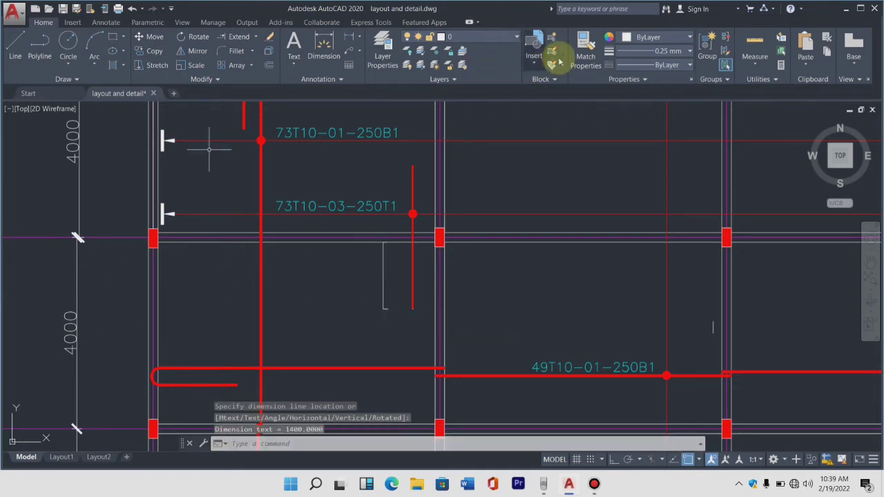
{"action": "left_click", "coordinate": [586, 48]}
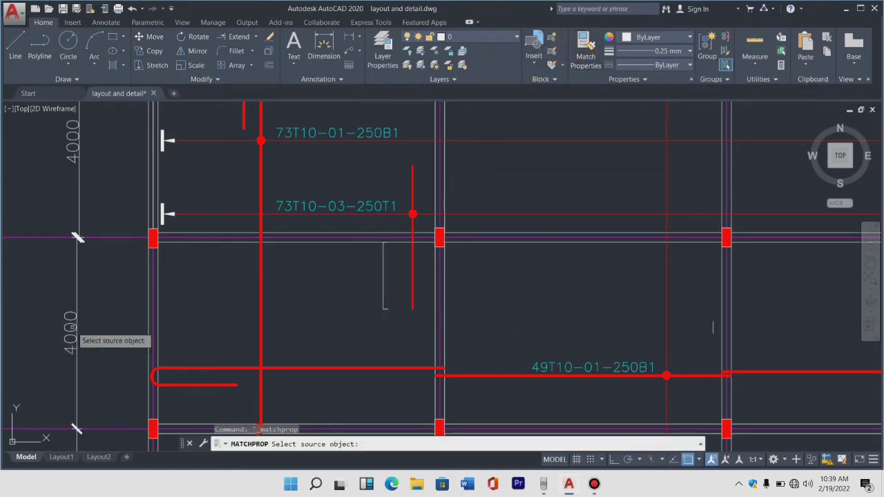
{"action": "left_click", "coordinate": [72, 329]}
{"action": "left_click", "coordinate": [383, 276]}
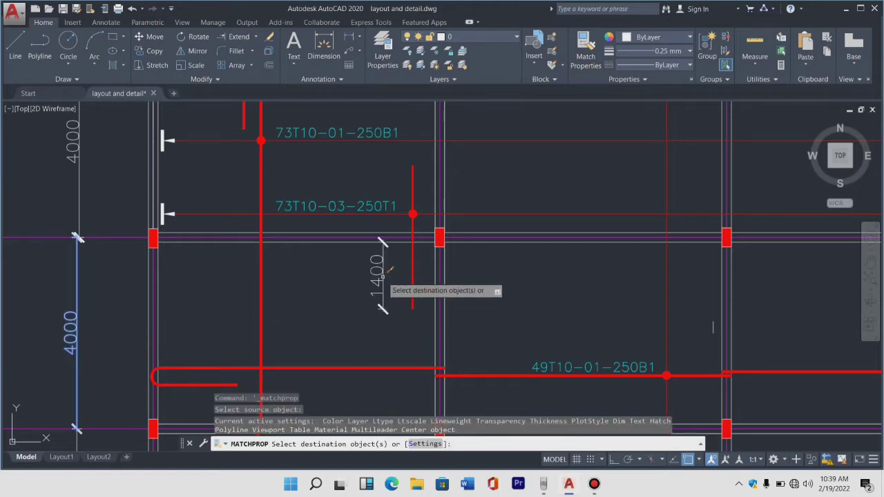
{"action": "scroll", "coordinate": [386, 271], "scroll_direction": "up", "scroll_amount": 2}
{"action": "scroll", "coordinate": [385, 272], "scroll_direction": "up", "scroll_amount": 2}
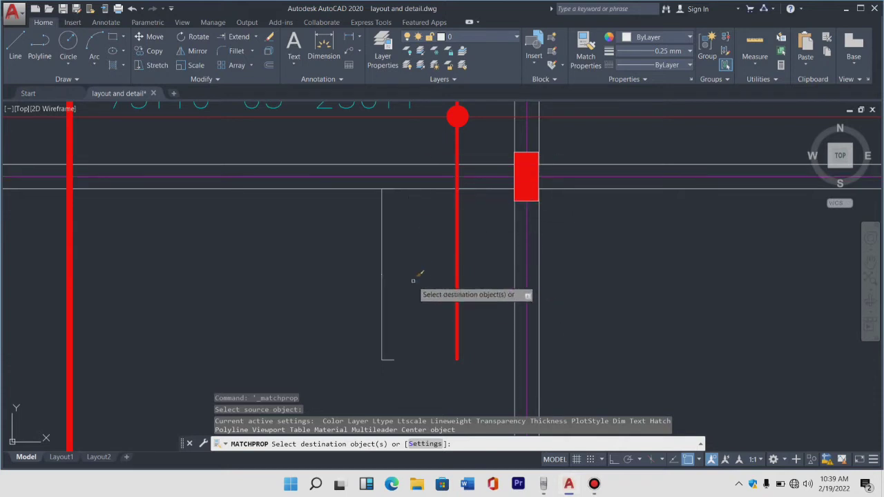
{"action": "key", "text": "Escape"}
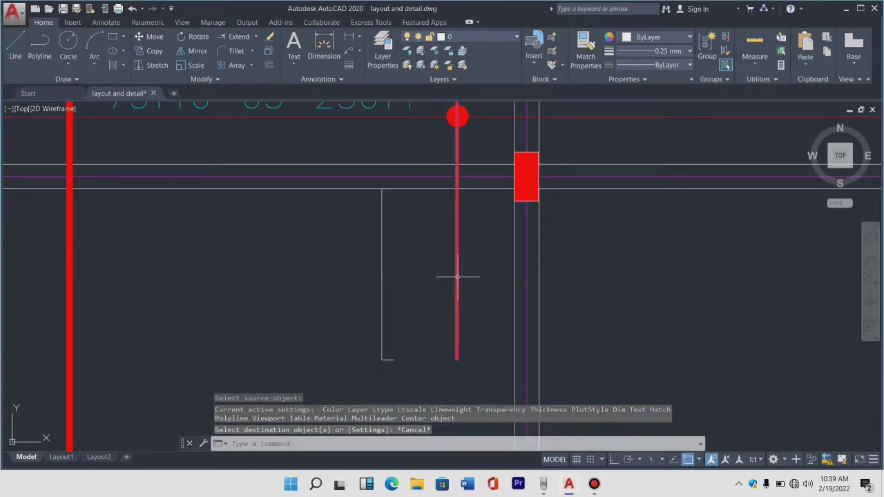
{"action": "left_click", "coordinate": [477, 304]}
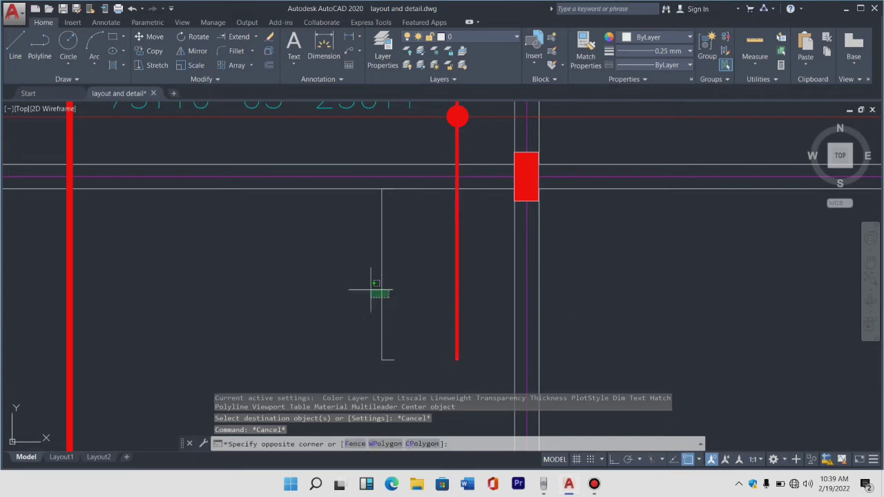
{"action": "left_click", "coordinate": [371, 290]}
{"action": "key", "text": "Delete"}
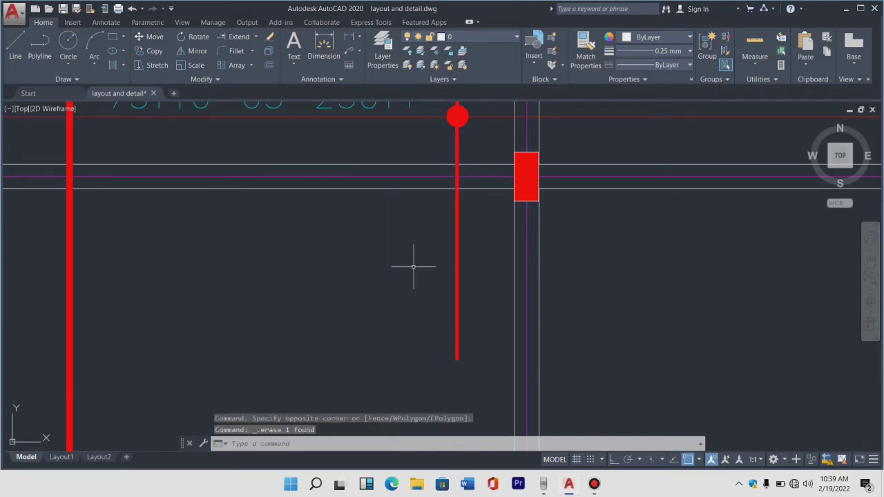
Step: Compute 1400 ÷ 200 = 7 on the Casio calculator, then park it at the right edge
{"action": "scroll", "coordinate": [340, 169], "scroll_direction": "down", "scroll_amount": 2}
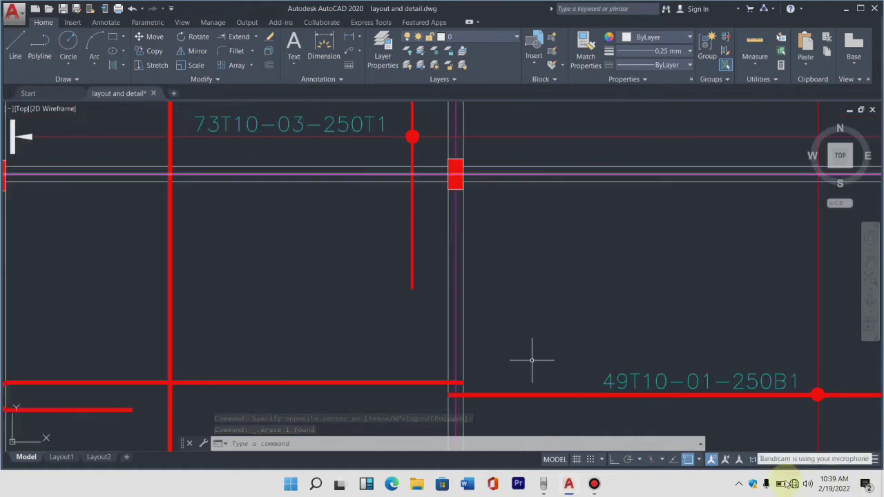
{"action": "left_click", "coordinate": [544, 486]}
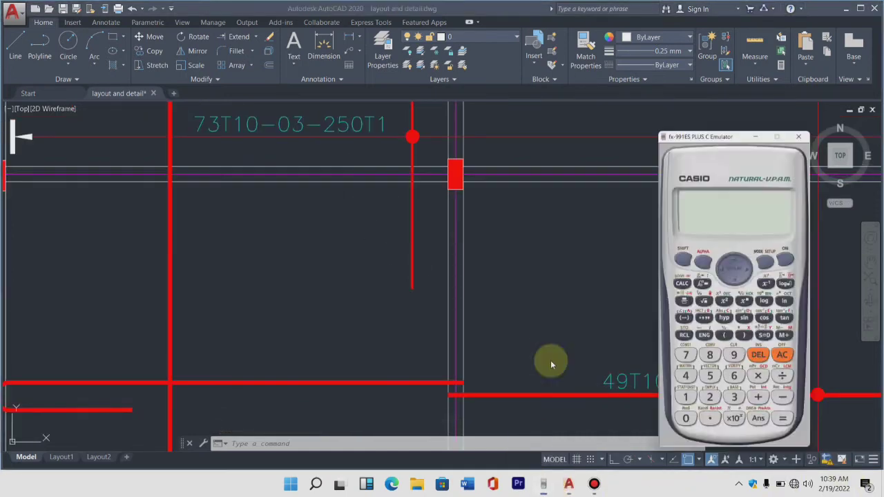
{"action": "left_click_drag", "start_coordinate": [754, 61], "coordinate": [644, 47]}
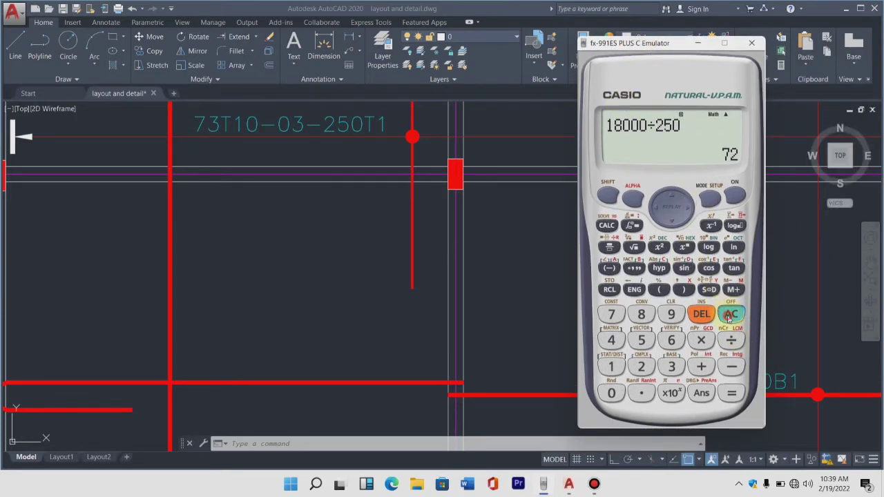
{"action": "left_click", "coordinate": [729, 317]}
{"action": "left_click", "coordinate": [609, 369]}
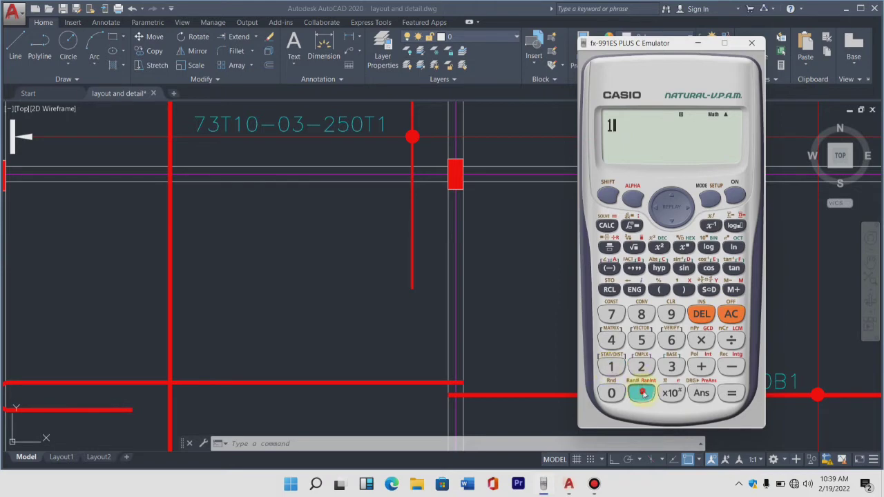
{"action": "left_click", "coordinate": [616, 340]}
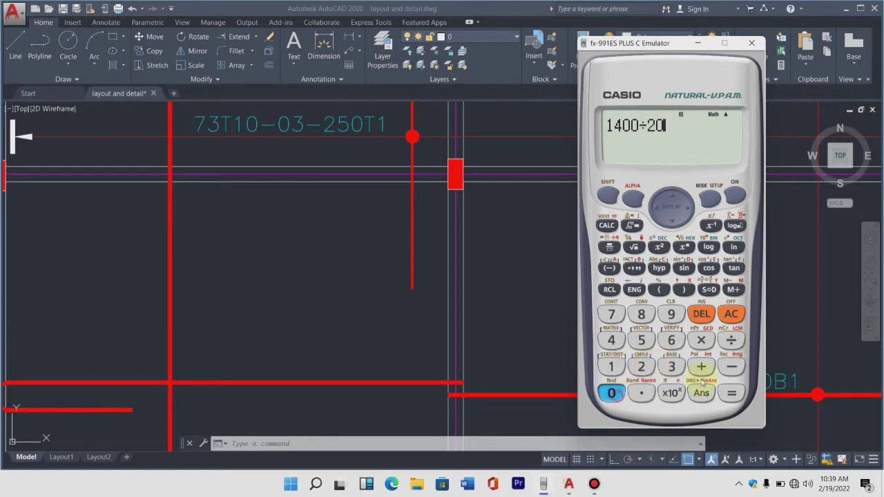
{"action": "left_click", "coordinate": [731, 398]}
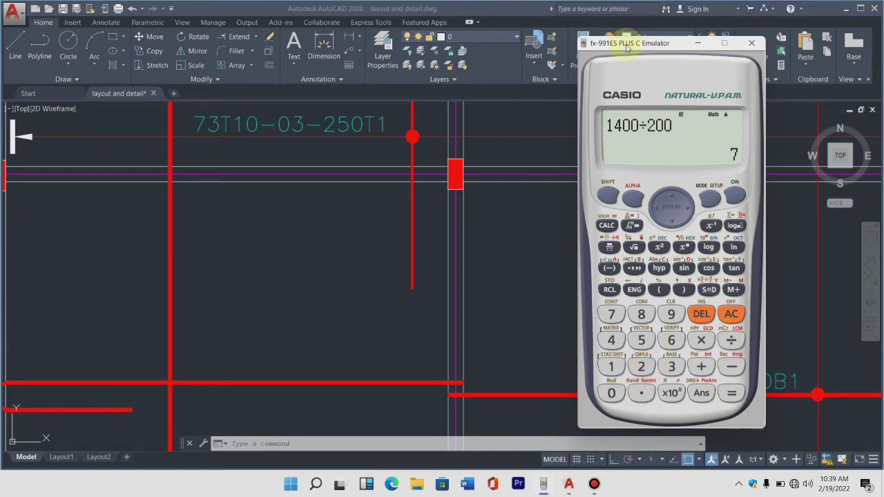
{"action": "left_click_drag", "start_coordinate": [626, 44], "coordinate": [750, 105]}
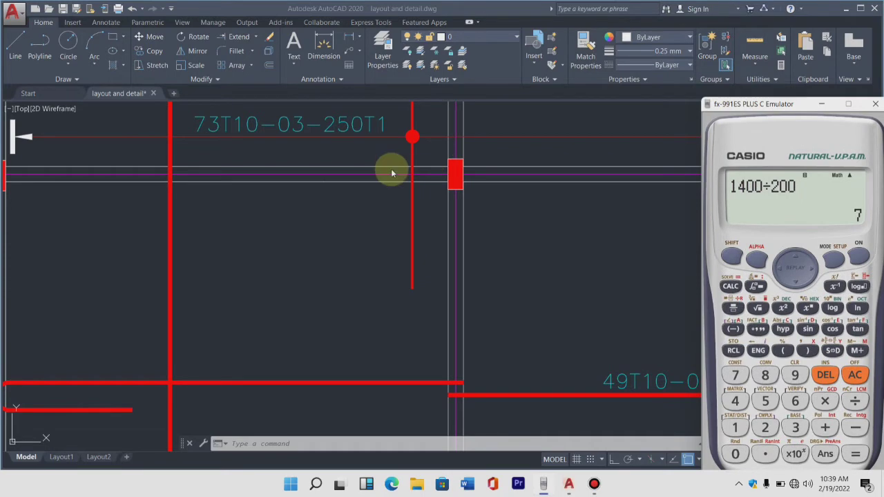
{"action": "scroll", "coordinate": [391, 168], "scroll_direction": "down", "scroll_amount": 3}
{"action": "scroll", "coordinate": [447, 212], "scroll_direction": "up", "scroll_amount": 5}
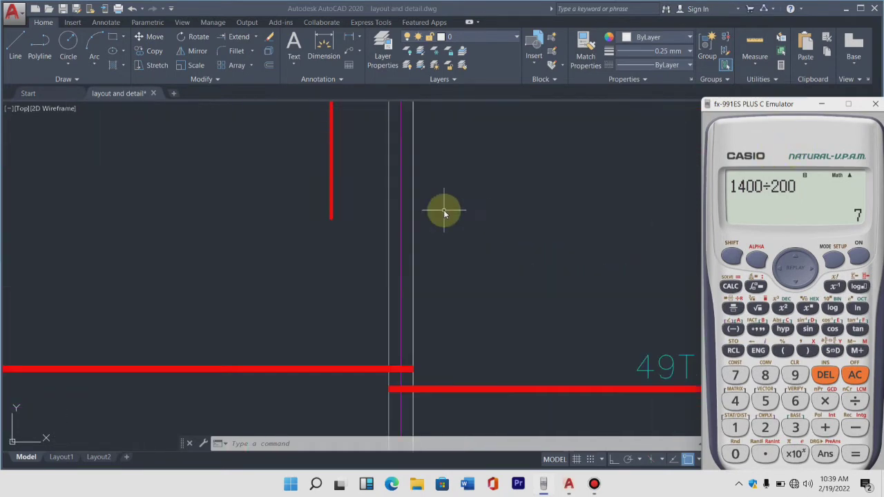
{"action": "scroll", "coordinate": [297, 233], "scroll_direction": "down", "scroll_amount": 2}
{"action": "scroll", "coordinate": [298, 233], "scroll_direction": "down", "scroll_amount": 2}
{"action": "scroll", "coordinate": [323, 223], "scroll_direction": "down", "scroll_amount": 2}
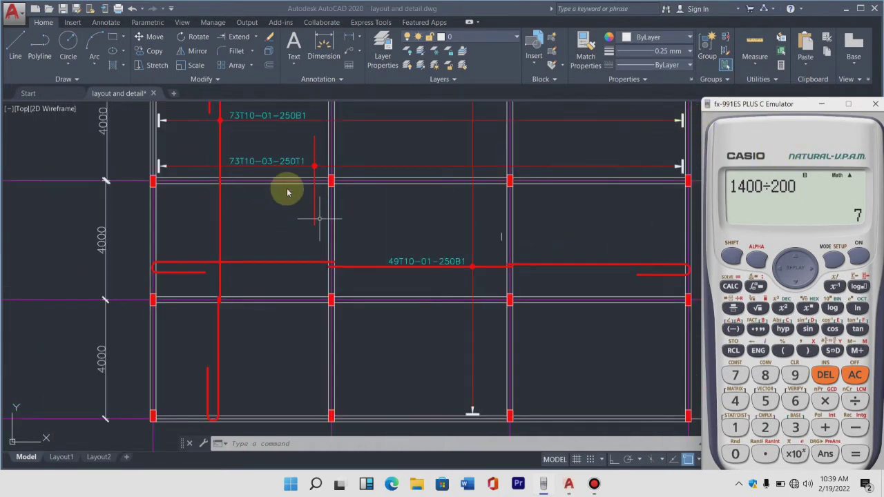
{"action": "scroll", "coordinate": [331, 181], "scroll_direction": "up", "scroll_amount": 5}
{"action": "scroll", "coordinate": [268, 203], "scroll_direction": "down", "scroll_amount": 5}
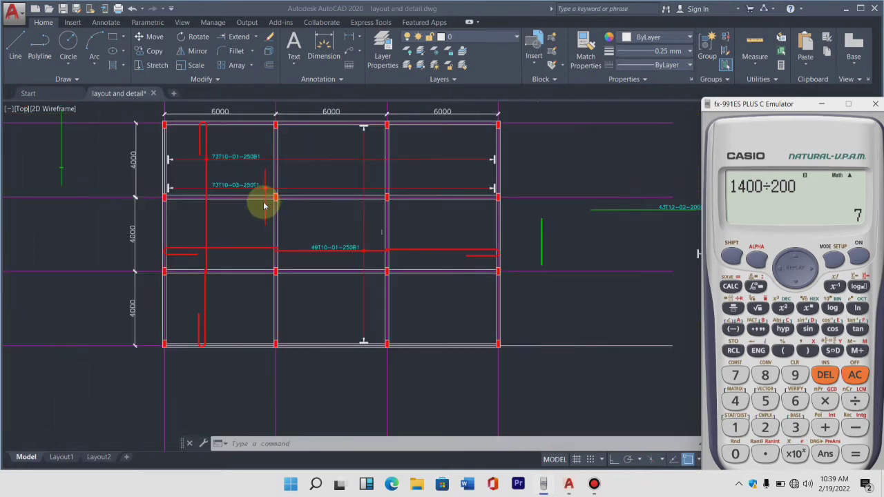
{"action": "scroll", "coordinate": [263, 201], "scroll_direction": "up", "scroll_amount": 4}
{"action": "scroll", "coordinate": [259, 200], "scroll_direction": "down", "scroll_amount": 6}
{"action": "scroll", "coordinate": [250, 201], "scroll_direction": "up", "scroll_amount": 4}
{"action": "scroll", "coordinate": [207, 210], "scroll_direction": "down", "scroll_amount": 6}
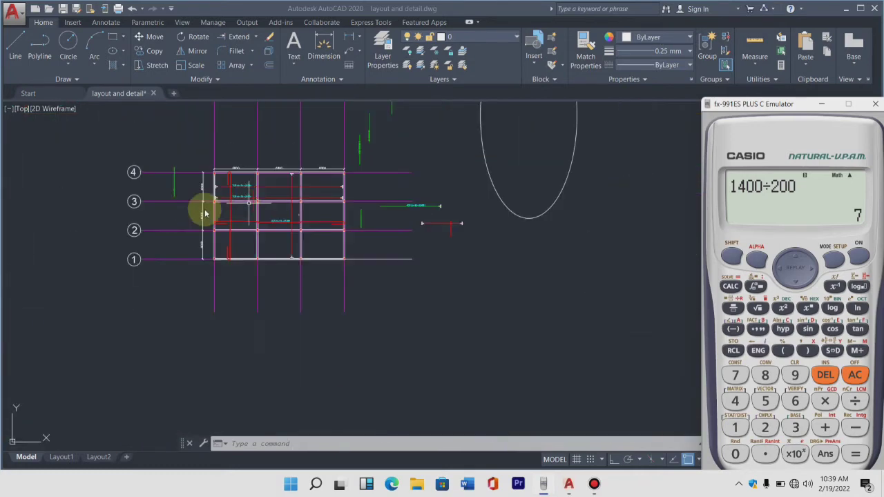
{"action": "scroll", "coordinate": [358, 148], "scroll_direction": "up", "scroll_amount": 6}
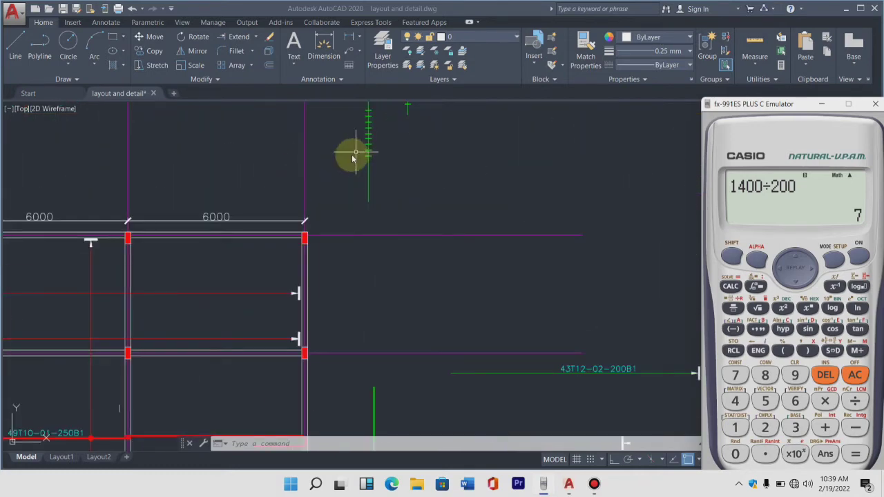
{"action": "scroll", "coordinate": [237, 192], "scroll_direction": "down", "scroll_amount": 2}
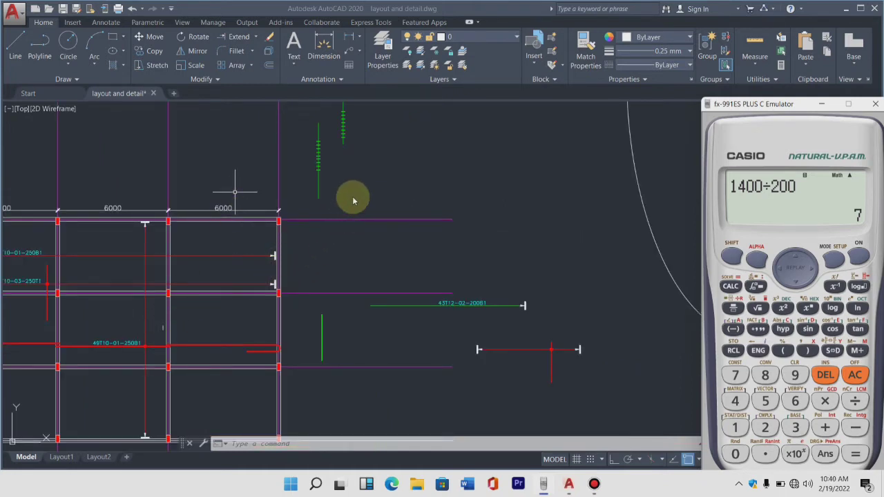
{"action": "scroll", "coordinate": [351, 196], "scroll_direction": "up", "scroll_amount": 4}
{"action": "scroll", "coordinate": [351, 197], "scroll_direction": "down", "scroll_amount": 2}
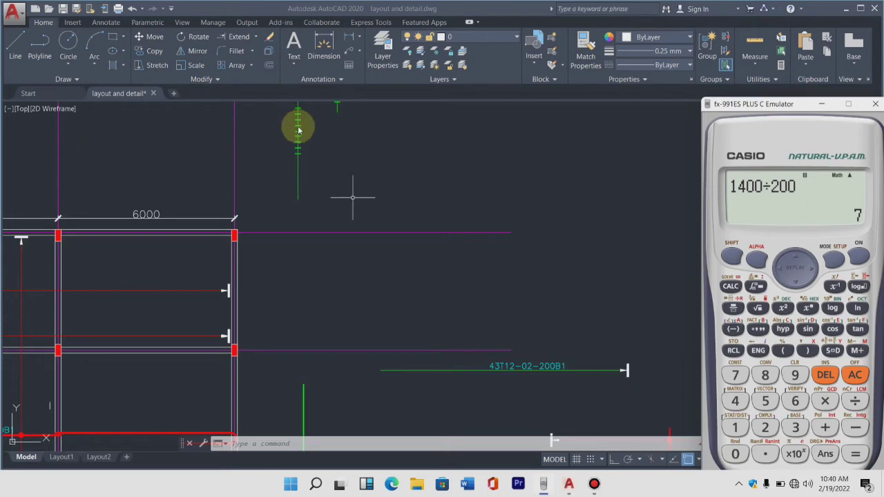
{"action": "scroll", "coordinate": [296, 128], "scroll_direction": "up", "scroll_amount": 5}
{"action": "scroll", "coordinate": [308, 163], "scroll_direction": "down", "scroll_amount": 3}
{"action": "scroll", "coordinate": [312, 171], "scroll_direction": "down", "scroll_amount": 3}
Step: Bring AutoCAD back in front and zoom to the typical floor slab plan
{"action": "scroll", "coordinate": [316, 184], "scroll_direction": "down", "scroll_amount": 2}
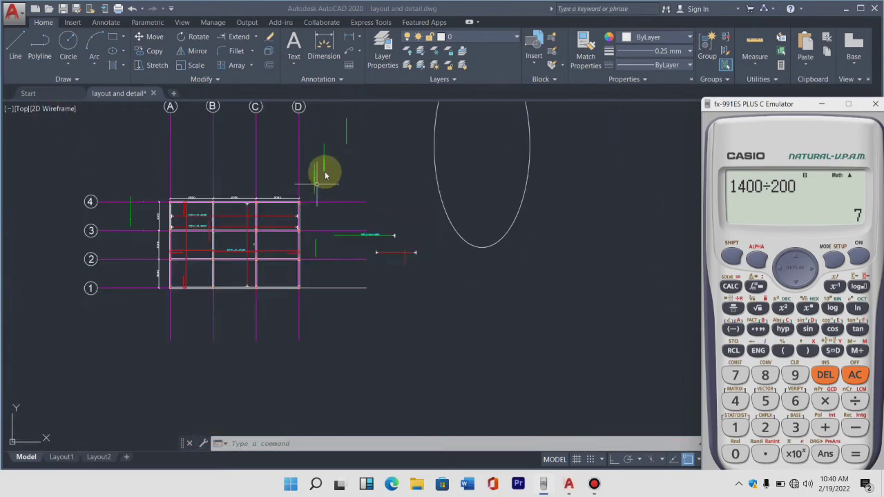
{"action": "scroll", "coordinate": [322, 169], "scroll_direction": "up", "scroll_amount": 5}
{"action": "scroll", "coordinate": [325, 164], "scroll_direction": "up", "scroll_amount": 3}
{"action": "left_click", "coordinate": [347, 274]}
{"action": "scroll", "coordinate": [315, 233], "scroll_direction": "down", "scroll_amount": 3}
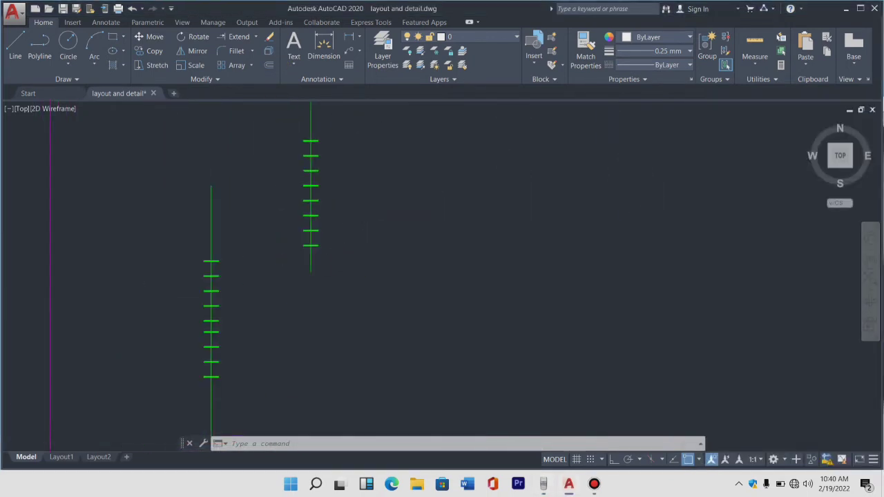
{"action": "scroll", "coordinate": [293, 256], "scroll_direction": "down", "scroll_amount": 2}
{"action": "scroll", "coordinate": [342, 233], "scroll_direction": "down", "scroll_amount": 4}
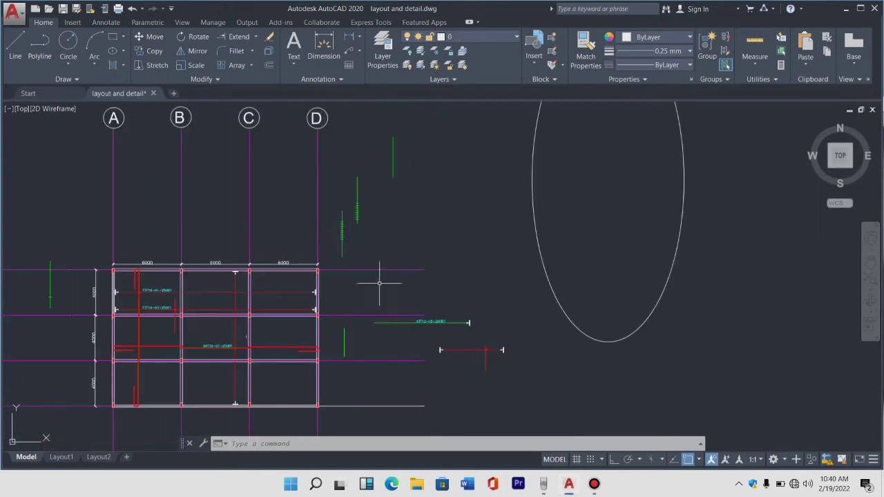
{"action": "scroll", "coordinate": [379, 283], "scroll_direction": "down", "scroll_amount": 2}
{"action": "scroll", "coordinate": [328, 276], "scroll_direction": "down", "scroll_amount": 2}
{"action": "scroll", "coordinate": [364, 228], "scroll_direction": "down", "scroll_amount": 1}
{"action": "scroll", "coordinate": [335, 284], "scroll_direction": "down", "scroll_amount": 2}
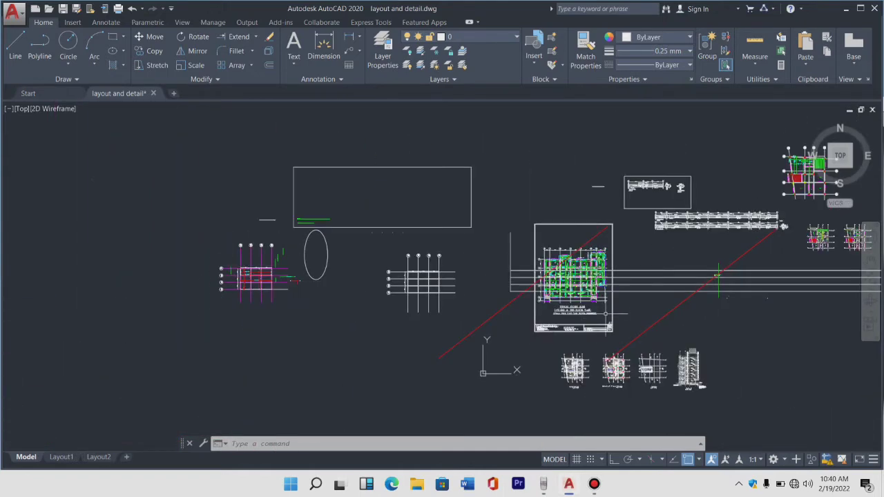
{"action": "scroll", "coordinate": [574, 276], "scroll_direction": "up", "scroll_amount": 3}
{"action": "scroll", "coordinate": [567, 269], "scroll_direction": "up", "scroll_amount": 3}
{"action": "scroll", "coordinate": [508, 159], "scroll_direction": "up", "scroll_amount": 2}
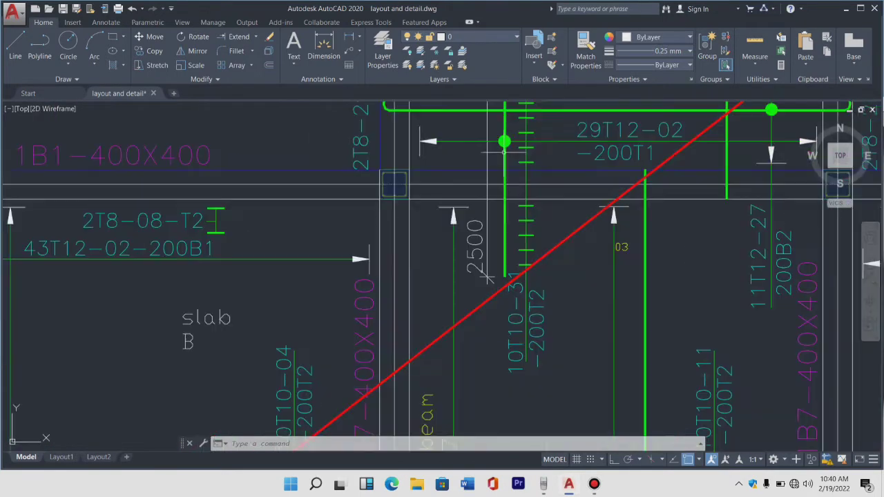
{"action": "scroll", "coordinate": [523, 201], "scroll_direction": "up", "scroll_amount": 2}
Step: Crossing-select the green tick-marked distribution bar and start the CO copy command
{"action": "left_click", "coordinate": [552, 235]}
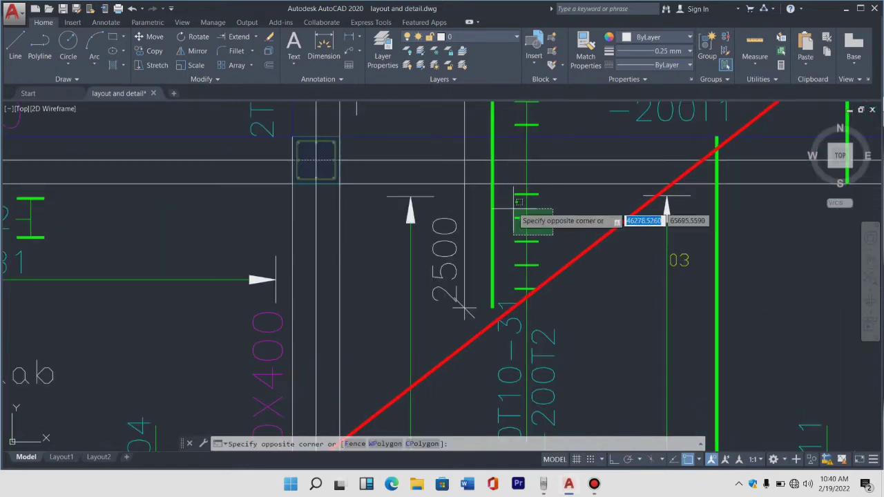
{"action": "left_click", "coordinate": [513, 195]}
{"action": "scroll", "coordinate": [508, 194], "scroll_direction": "down", "scroll_amount": 2}
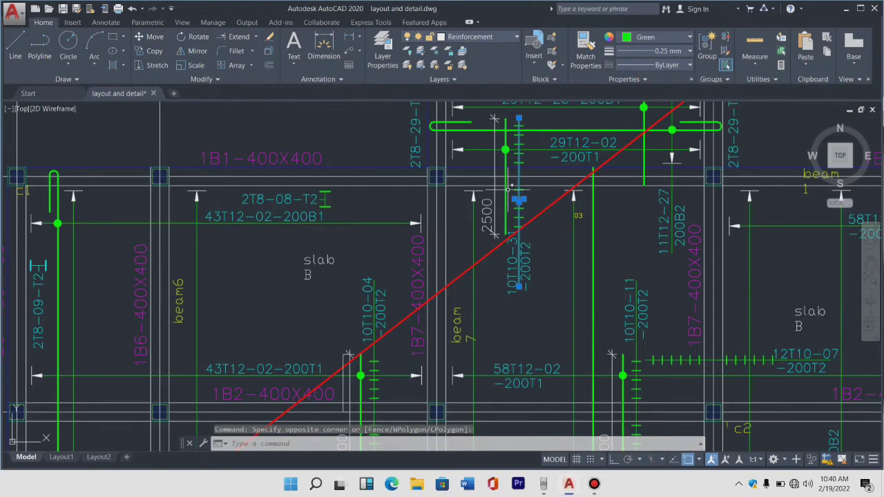
{"action": "scroll", "coordinate": [512, 190], "scroll_direction": "down", "scroll_amount": 8}
{"action": "scroll", "coordinate": [487, 286], "scroll_direction": "up", "scroll_amount": 3}
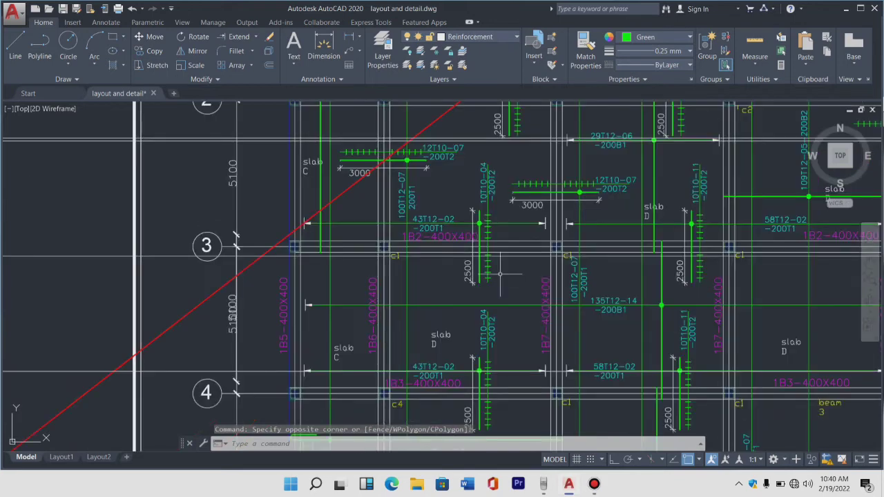
{"action": "scroll", "coordinate": [487, 286], "scroll_direction": "up", "scroll_amount": 2}
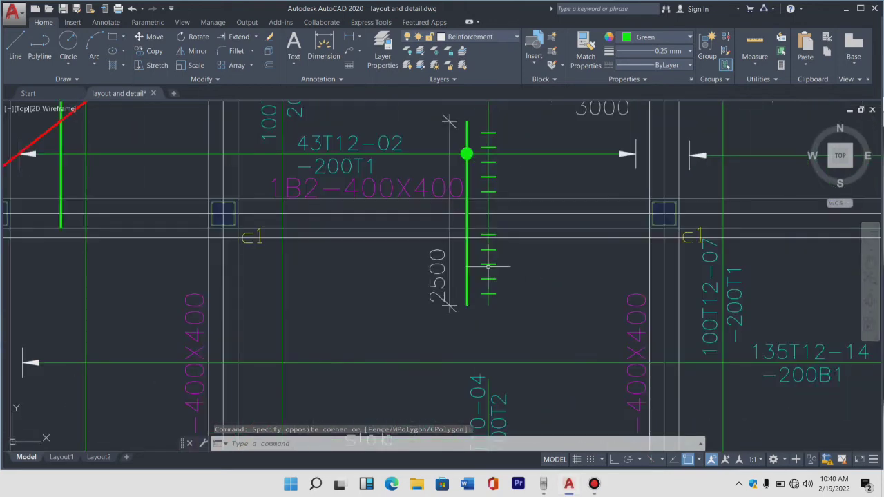
{"action": "left_click", "coordinate": [486, 130]}
{"action": "key", "text": "Escape"}
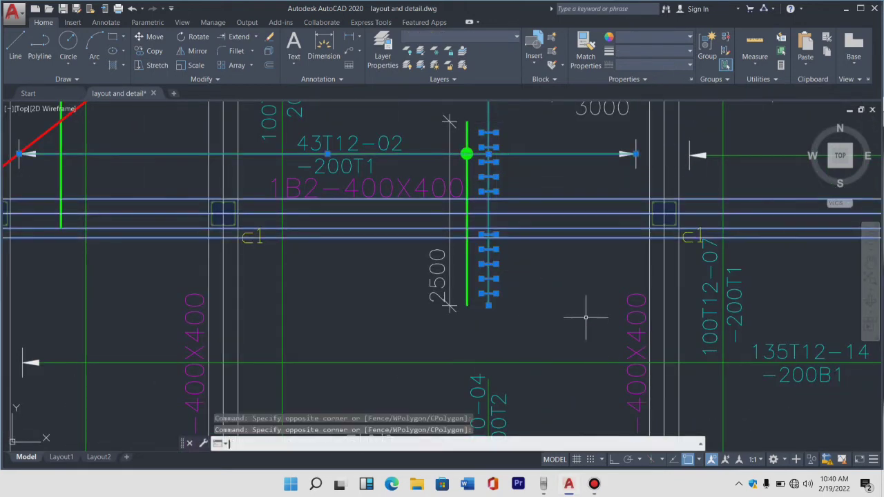
{"action": "left_click", "coordinate": [587, 323]}
{"action": "left_click", "coordinate": [524, 114]}
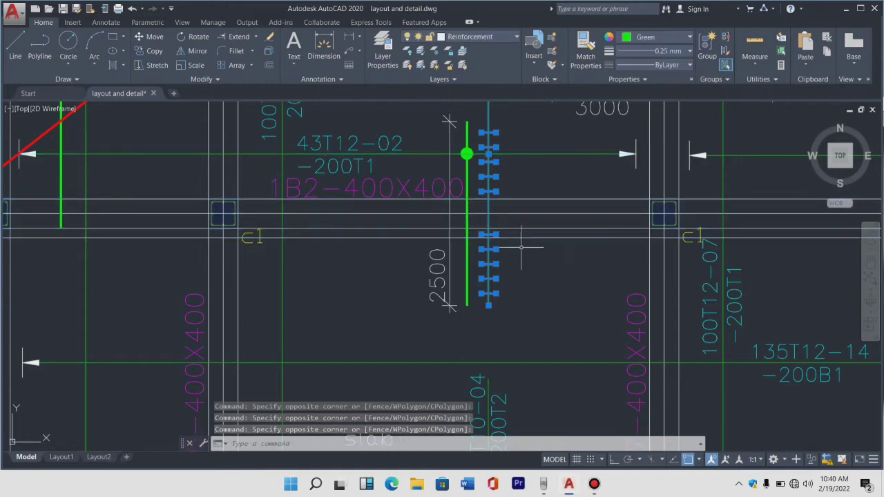
{"action": "left_click", "coordinate": [489, 293]}
{"action": "key", "text": "ctrl"}
{"action": "key", "text": "ctrl"}
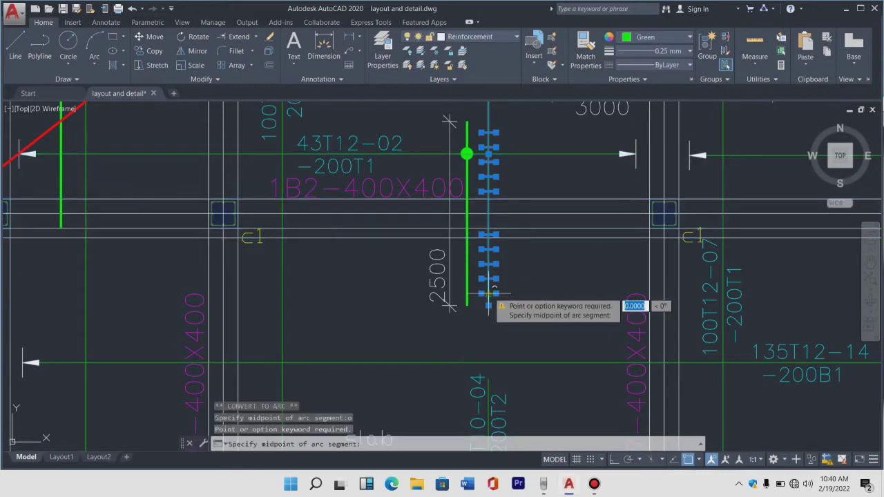
{"action": "scroll", "coordinate": [582, 299], "scroll_direction": "down", "scroll_amount": 2}
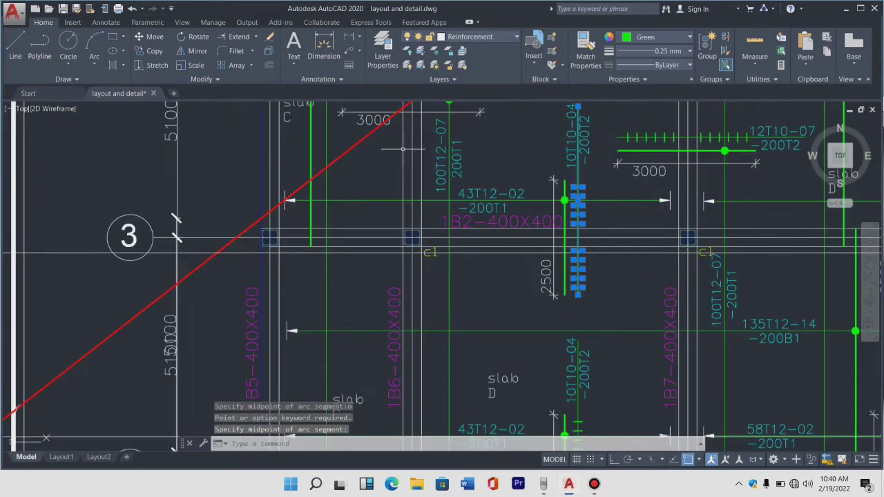
{"action": "key", "text": "Escape"}
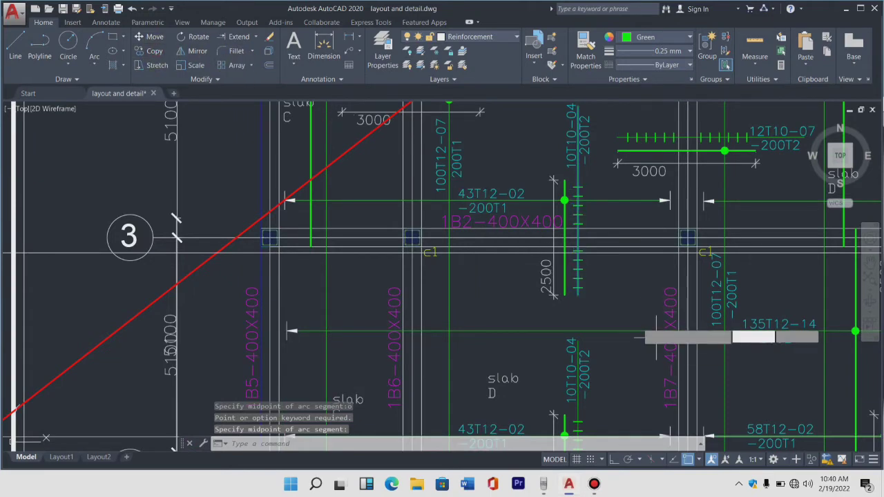
{"action": "type", "text": "co"}
{"action": "key", "text": "Return"}
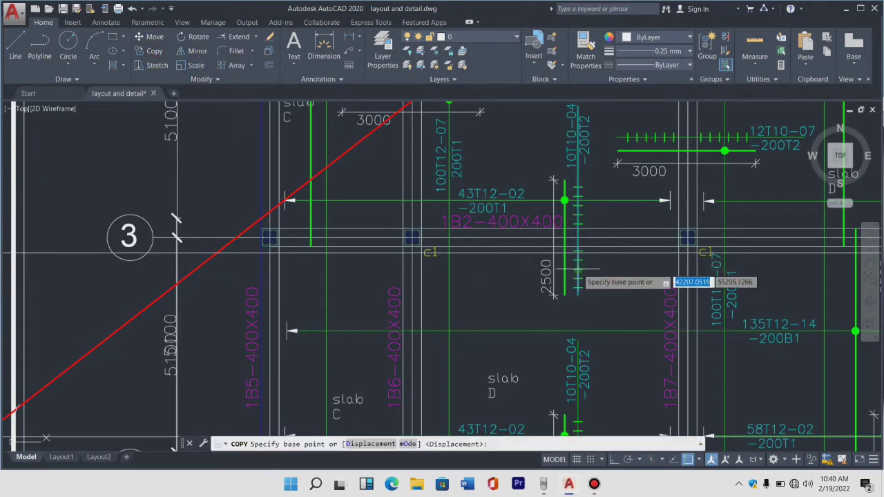
Step: Place the copied green tick marker just below the original, beside the 73T10-03-250T1 bar's short red bar
{"action": "left_click", "coordinate": [575, 269]}
{"action": "scroll", "coordinate": [794, 249], "scroll_direction": "down", "scroll_amount": 5}
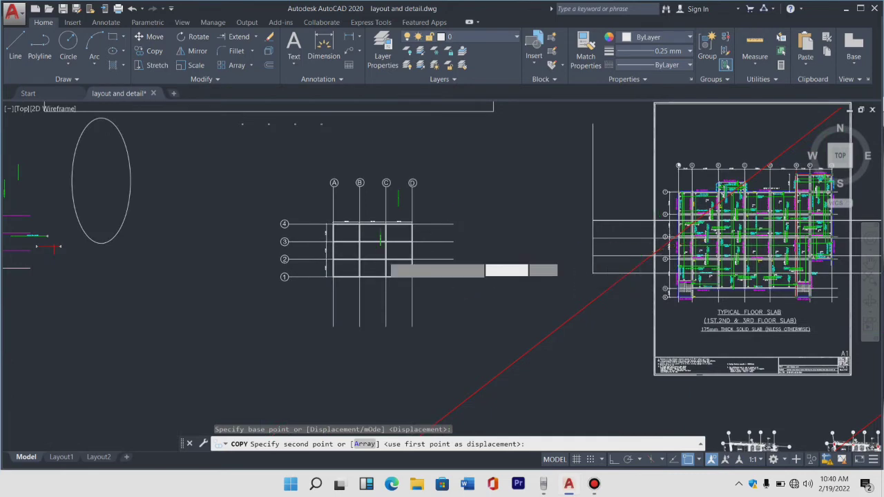
{"action": "scroll", "coordinate": [385, 259], "scroll_direction": "down", "scroll_amount": 2}
{"action": "scroll", "coordinate": [384, 260], "scroll_direction": "down", "scroll_amount": 3}
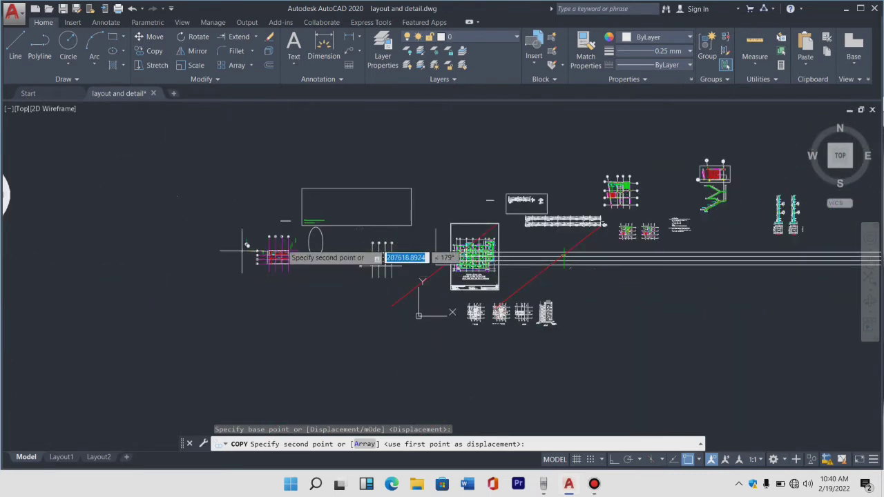
{"action": "scroll", "coordinate": [249, 250], "scroll_direction": "up", "scroll_amount": 5}
{"action": "scroll", "coordinate": [269, 263], "scroll_direction": "up", "scroll_amount": 5}
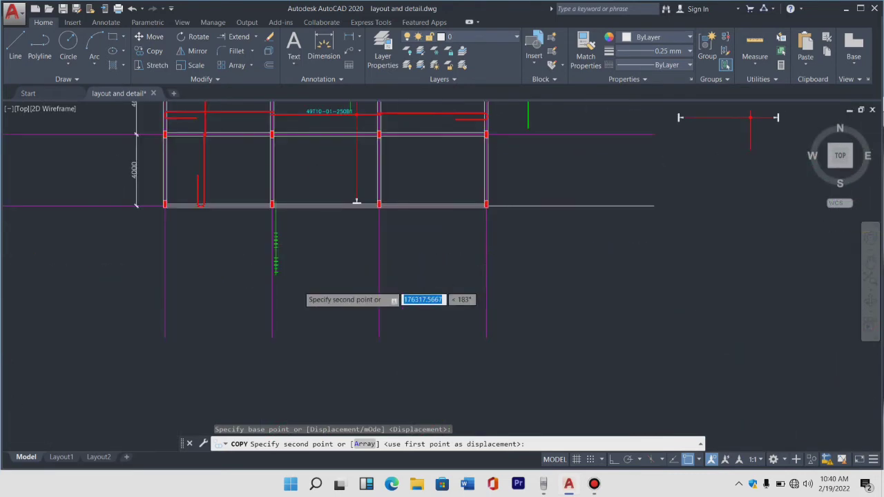
{"action": "scroll", "coordinate": [311, 262], "scroll_direction": "down", "scroll_amount": 4}
{"action": "scroll", "coordinate": [283, 228], "scroll_direction": "up", "scroll_amount": 2}
{"action": "scroll", "coordinate": [282, 222], "scroll_direction": "up", "scroll_amount": 2}
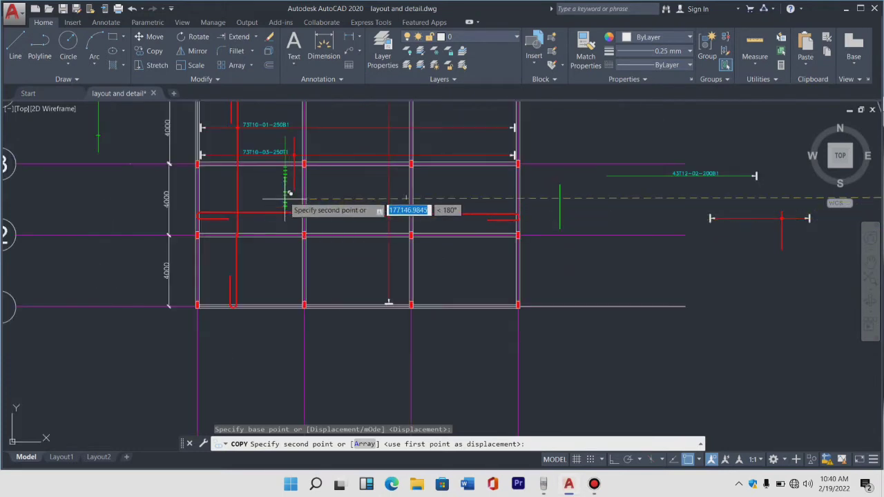
{"action": "scroll", "coordinate": [289, 196], "scroll_direction": "up", "scroll_amount": 2}
{"action": "scroll", "coordinate": [290, 198], "scroll_direction": "up", "scroll_amount": 2}
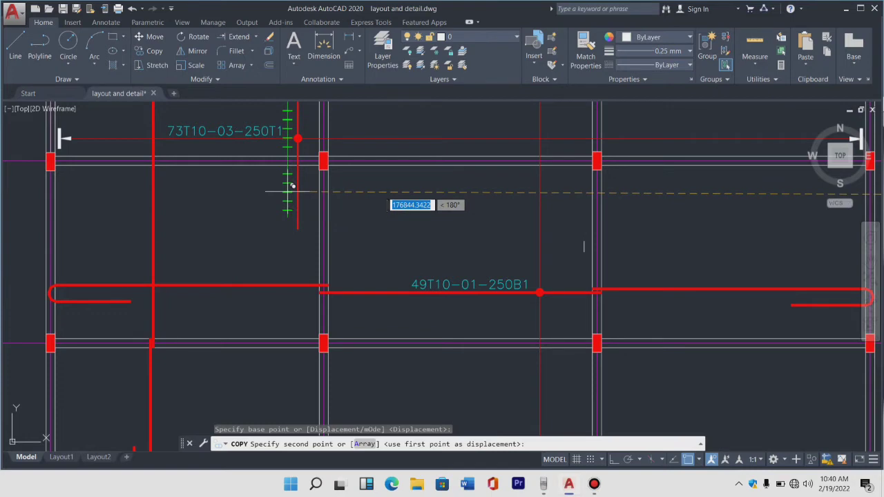
{"action": "left_click", "coordinate": [291, 183]}
{"action": "key", "text": "Escape"}
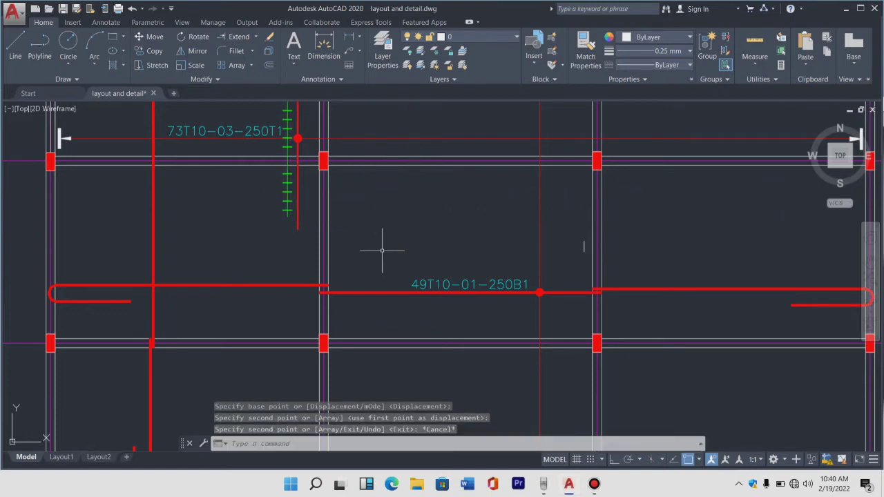
{"action": "scroll", "coordinate": [381, 246], "scroll_direction": "down", "scroll_amount": 2}
{"action": "scroll", "coordinate": [341, 184], "scroll_direction": "up", "scroll_amount": 1}
{"action": "scroll", "coordinate": [355, 168], "scroll_direction": "down", "scroll_amount": 1}
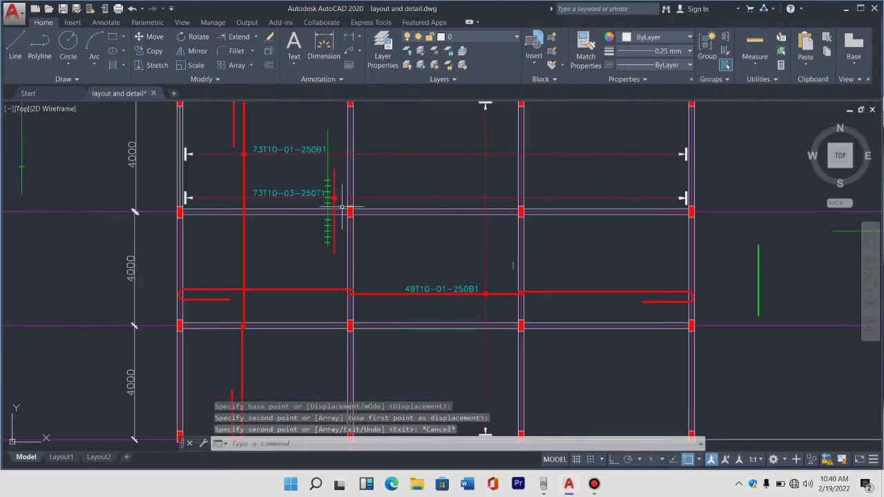
{"action": "scroll", "coordinate": [346, 207], "scroll_direction": "down", "scroll_amount": 1}
{"action": "scroll", "coordinate": [338, 215], "scroll_direction": "up", "scroll_amount": 2}
{"action": "scroll", "coordinate": [338, 215], "scroll_direction": "up", "scroll_amount": 2}
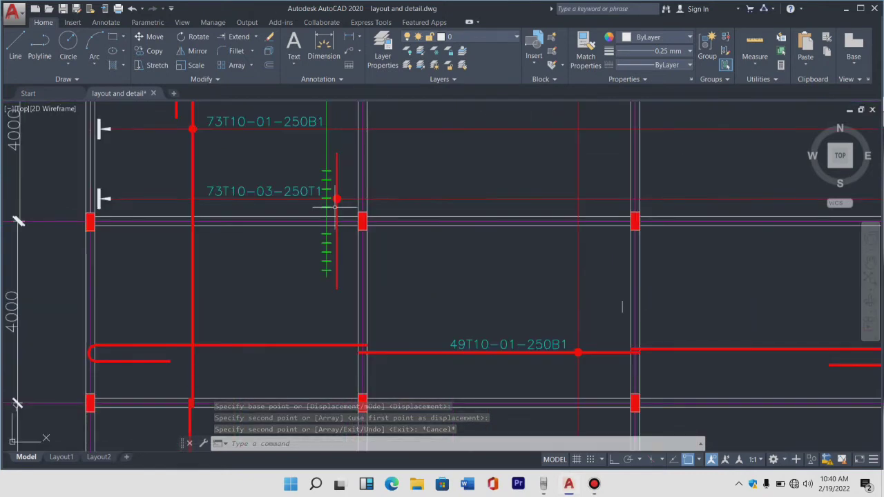
{"action": "scroll", "coordinate": [337, 211], "scroll_direction": "up", "scroll_amount": 4}
{"action": "scroll", "coordinate": [335, 208], "scroll_direction": "down", "scroll_amount": 2}
{"action": "scroll", "coordinate": [314, 236], "scroll_direction": "down", "scroll_amount": 2}
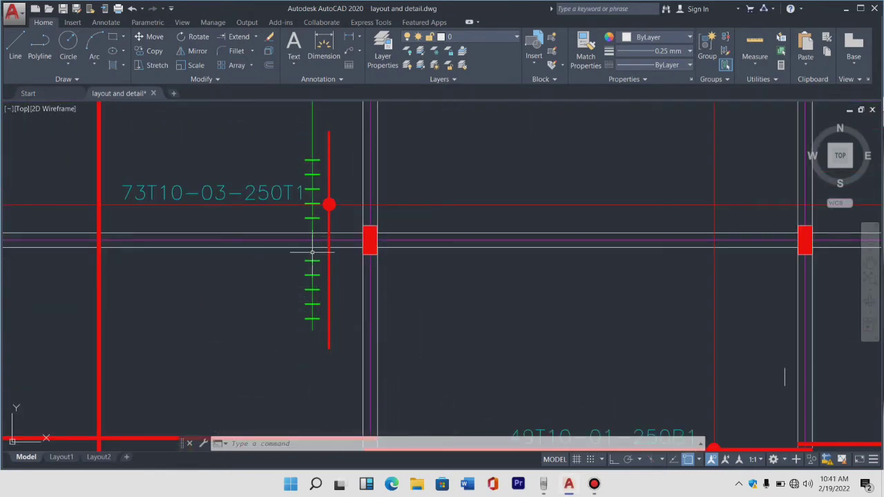
{"action": "scroll", "coordinate": [305, 238], "scroll_direction": "up", "scroll_amount": 3}
Step: Window-select all the tick marks along the 73T10-03-250T1 top bar
{"action": "scroll", "coordinate": [319, 259], "scroll_direction": "down", "scroll_amount": 3}
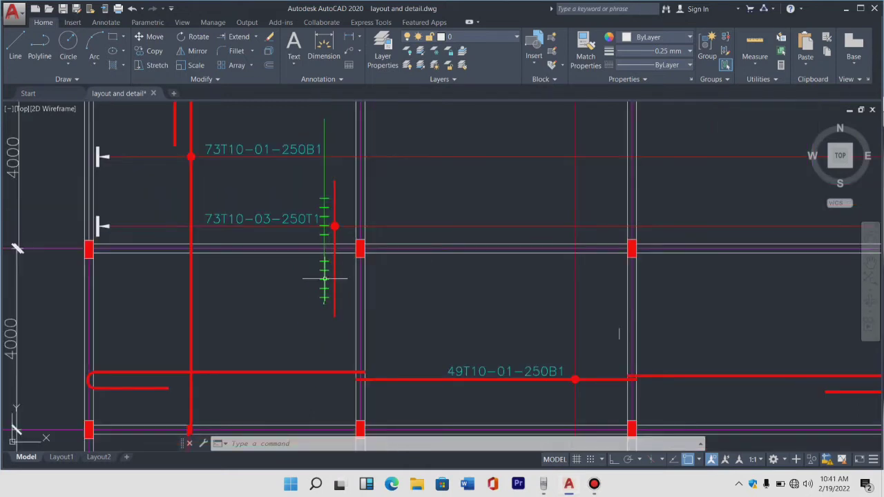
{"action": "scroll", "coordinate": [327, 304], "scroll_direction": "up", "scroll_amount": 3}
{"action": "left_click", "coordinate": [327, 329]}
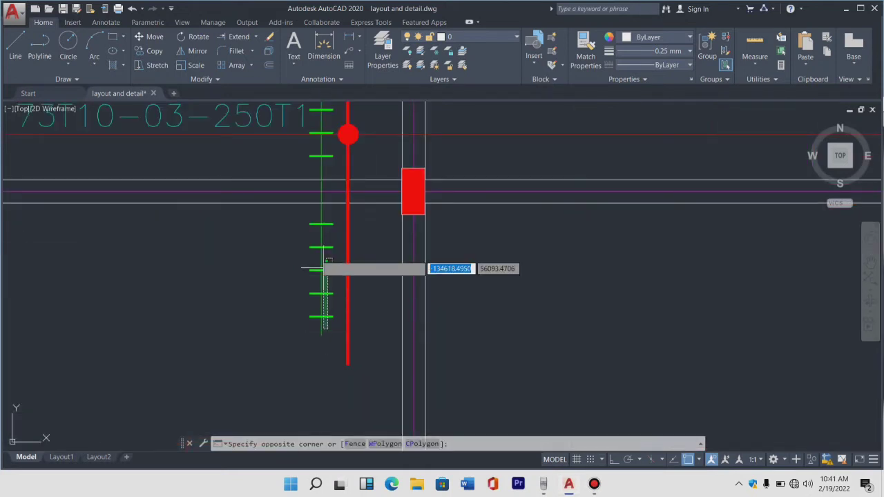
{"action": "left_click", "coordinate": [313, 218]}
{"action": "scroll", "coordinate": [326, 201], "scroll_direction": "down", "scroll_amount": 2}
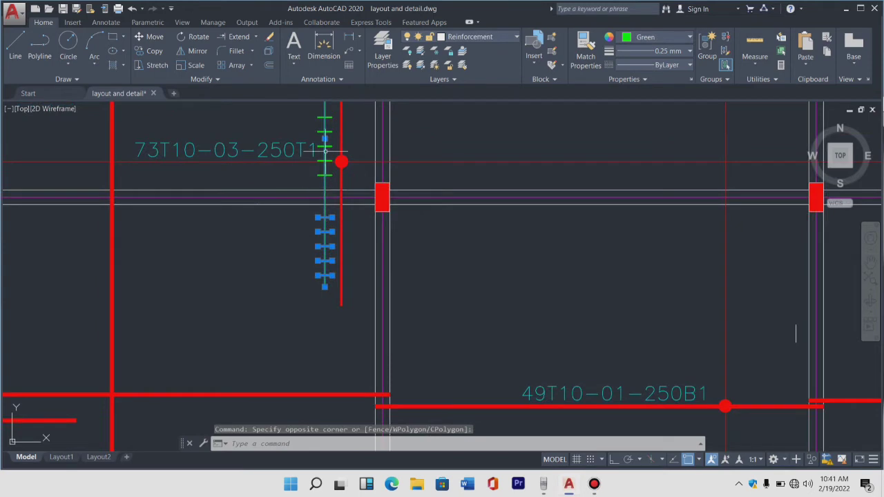
{"action": "scroll", "coordinate": [326, 151], "scroll_direction": "up", "scroll_amount": 3}
{"action": "scroll", "coordinate": [307, 276], "scroll_direction": "down", "scroll_amount": 2}
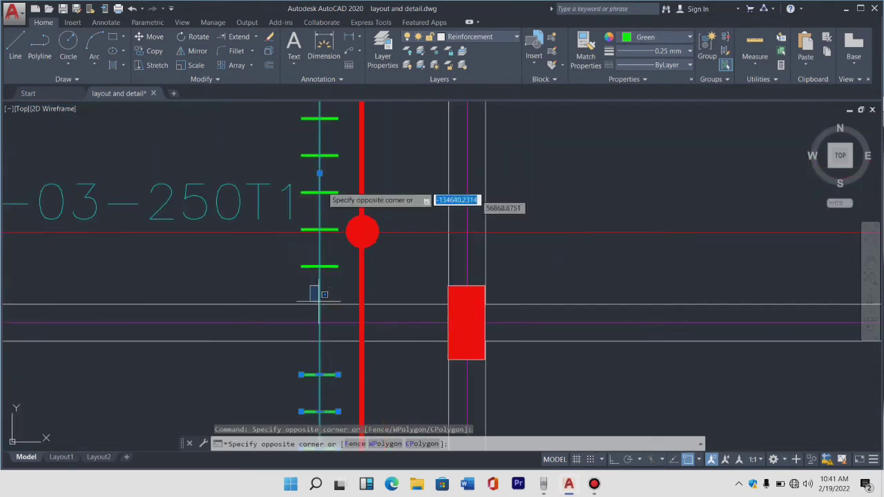
{"action": "left_click", "coordinate": [311, 114]}
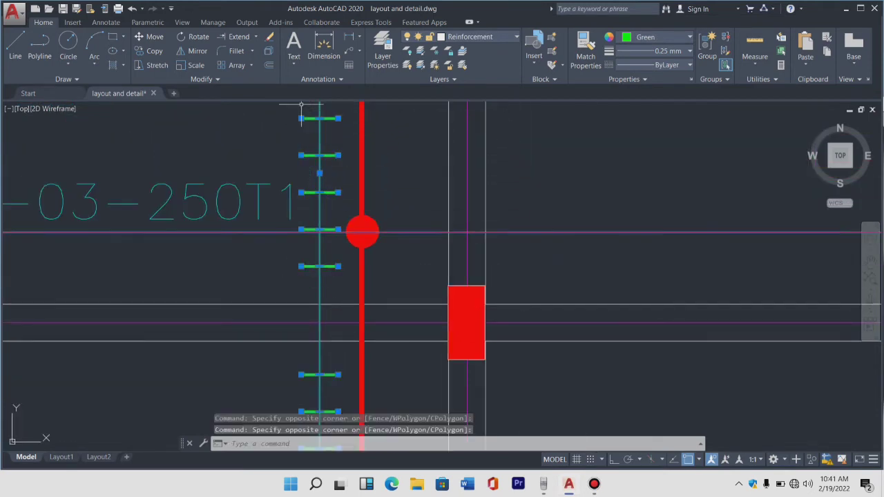
Step: Set the selected tick marks' Object Color to Red and clear the selection
{"action": "left_click", "coordinate": [681, 37]}
{"action": "left_click", "coordinate": [624, 155]}
{"action": "scroll", "coordinate": [373, 216], "scroll_direction": "down", "scroll_amount": 4}
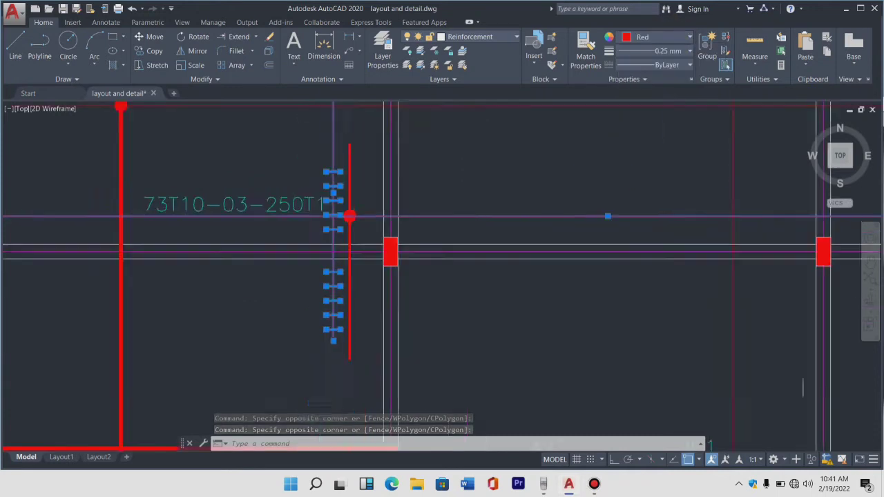
{"action": "scroll", "coordinate": [373, 215], "scroll_direction": "down", "scroll_amount": 2}
{"action": "key", "text": "Escape"}
{"action": "key", "text": "Escape"}
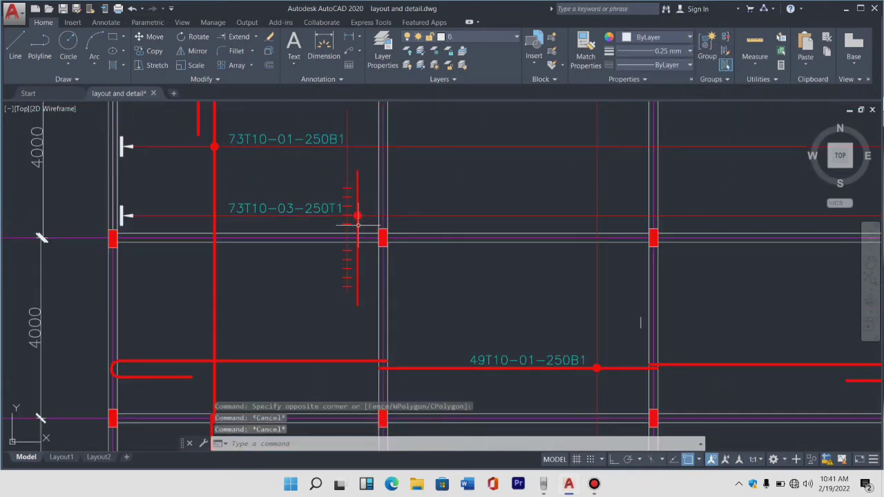
{"action": "scroll", "coordinate": [358, 225], "scroll_direction": "up", "scroll_amount": 2}
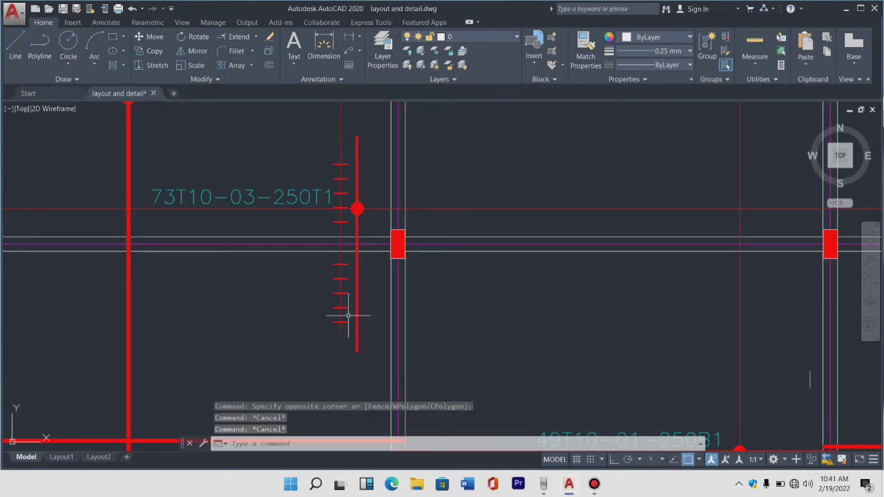
Step: Stretch the tick marker's vertical line straight up past the top beam with Ortho on
{"action": "scroll", "coordinate": [344, 294], "scroll_direction": "down", "scroll_amount": 4}
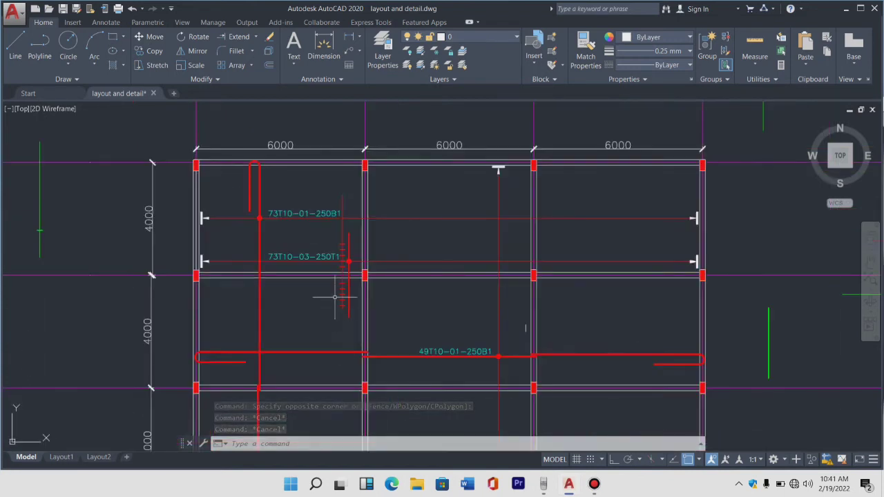
{"action": "scroll", "coordinate": [346, 206], "scroll_direction": "up", "scroll_amount": 5}
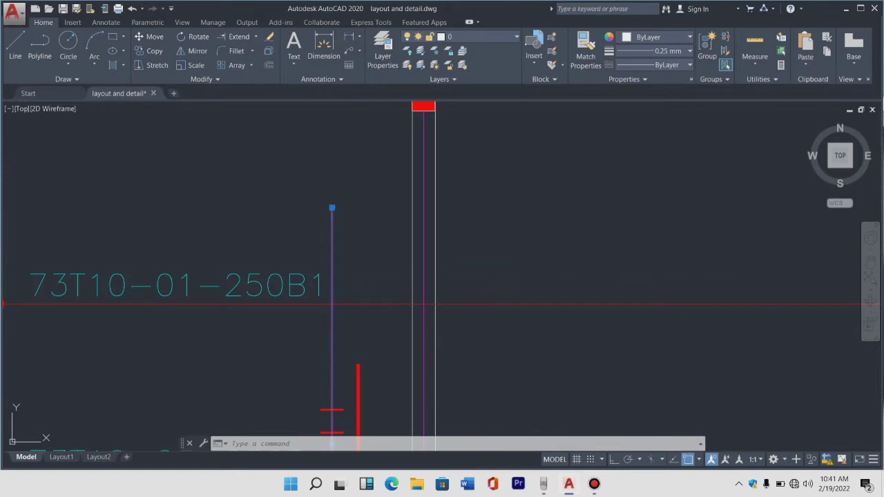
{"action": "left_click", "coordinate": [332, 224]}
{"action": "scroll", "coordinate": [318, 276], "scroll_direction": "down", "scroll_amount": 2}
{"action": "scroll", "coordinate": [313, 282], "scroll_direction": "down", "scroll_amount": 4}
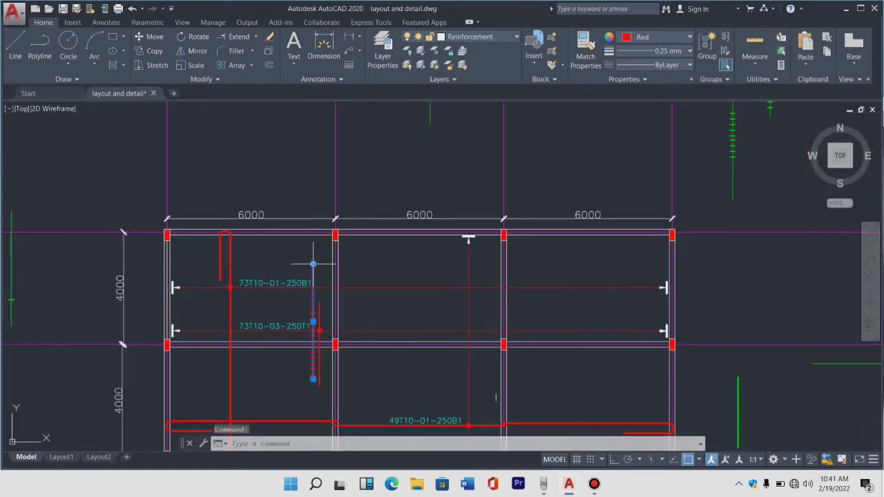
{"action": "left_click", "coordinate": [312, 265]}
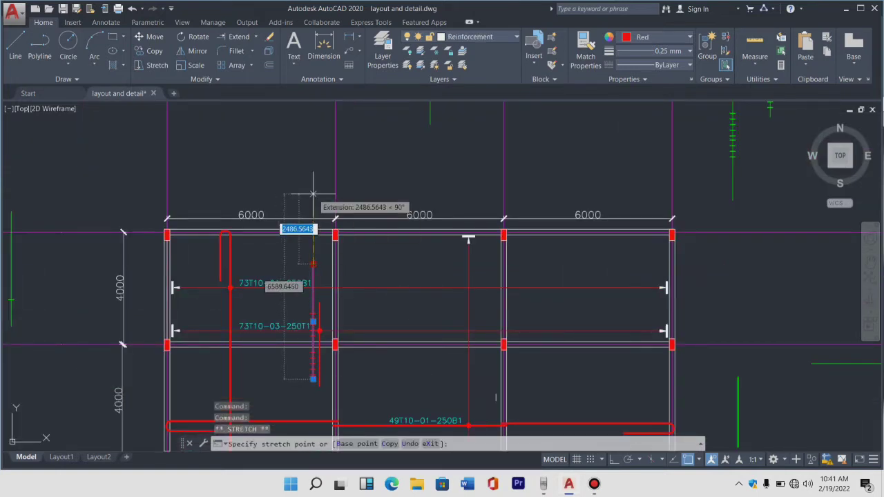
{"action": "left_click", "coordinate": [613, 461]}
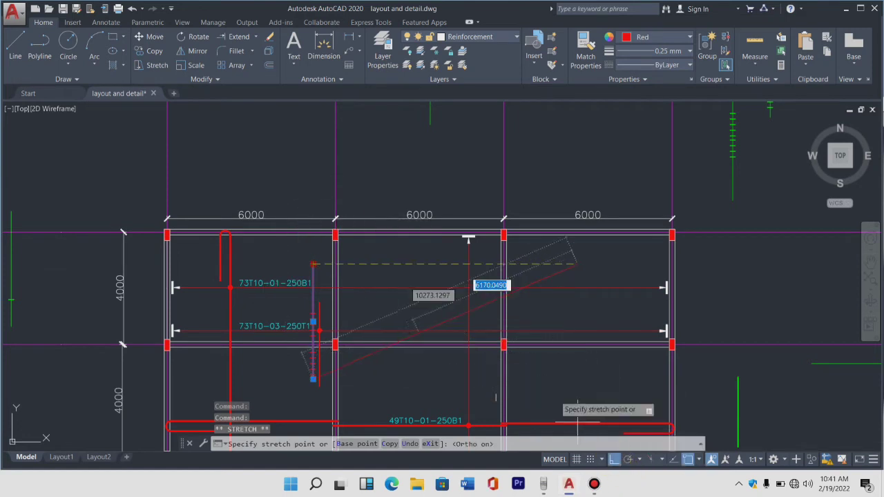
{"action": "left_click", "coordinate": [313, 185]}
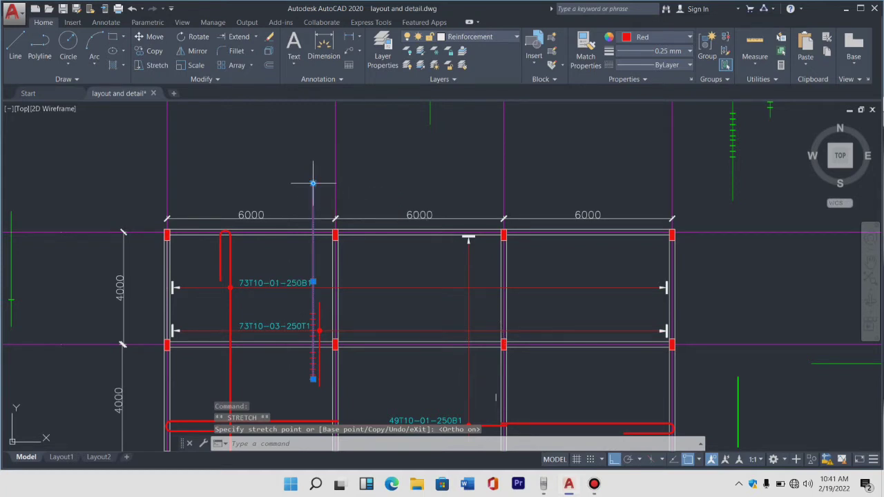
{"action": "left_click", "coordinate": [313, 184]}
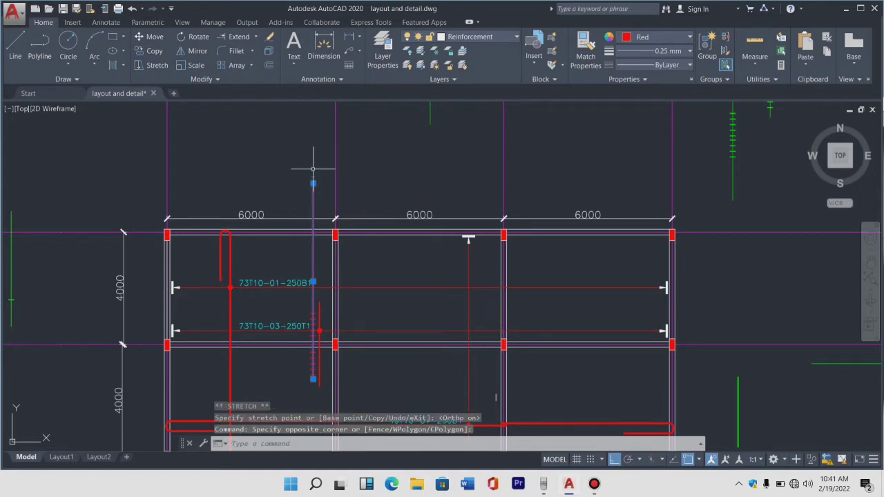
{"action": "key", "text": "Escape"}
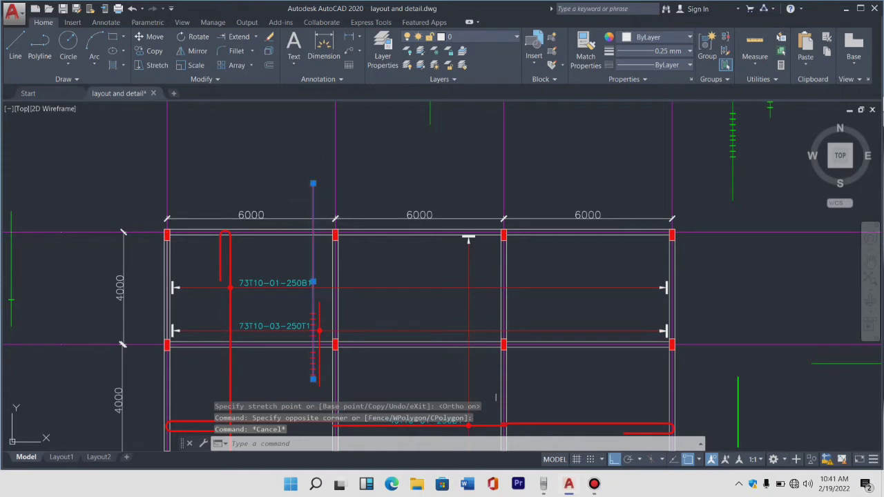
Step: Reselect the vertical line, cancel a second stretch, and select the 73T10-01-250B1 label
{"action": "left_click", "coordinate": [315, 190]}
{"action": "left_click", "coordinate": [312, 184]}
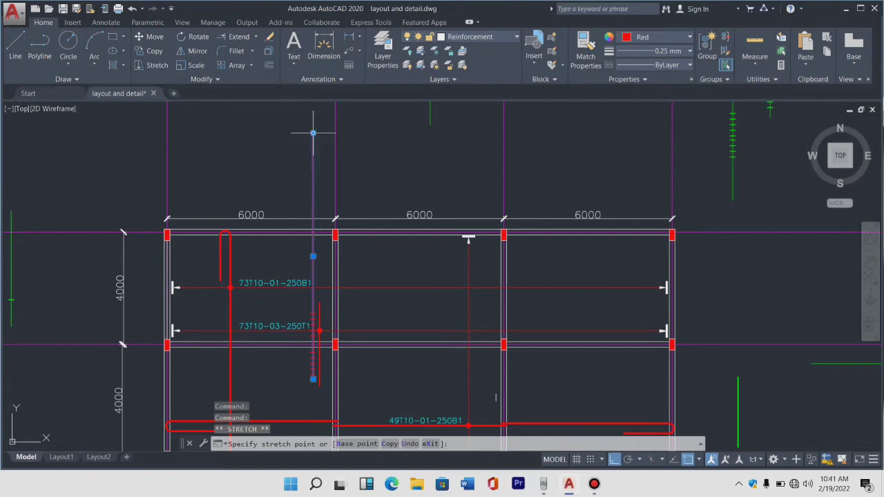
{"action": "key", "text": "Escape"}
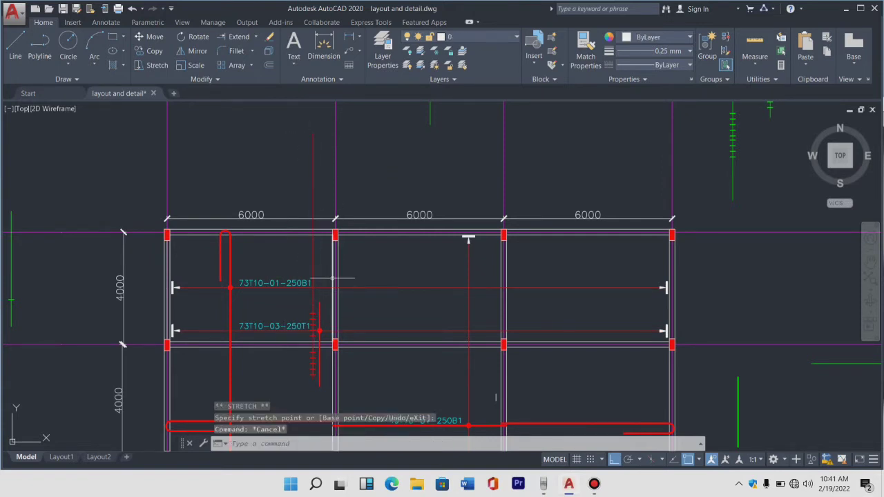
{"action": "left_click", "coordinate": [277, 282]}
{"action": "scroll", "coordinate": [280, 263], "scroll_direction": "down", "scroll_amount": 4}
Step: Start copying the 73T10-01-250B1 label from a base point on the label
{"action": "scroll", "coordinate": [277, 232], "scroll_direction": "down", "scroll_amount": 3}
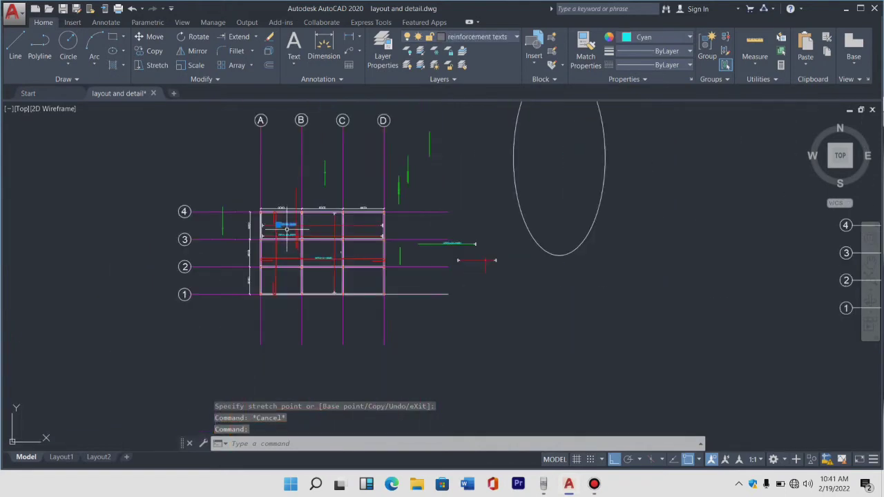
{"action": "scroll", "coordinate": [286, 229], "scroll_direction": "up", "scroll_amount": 4}
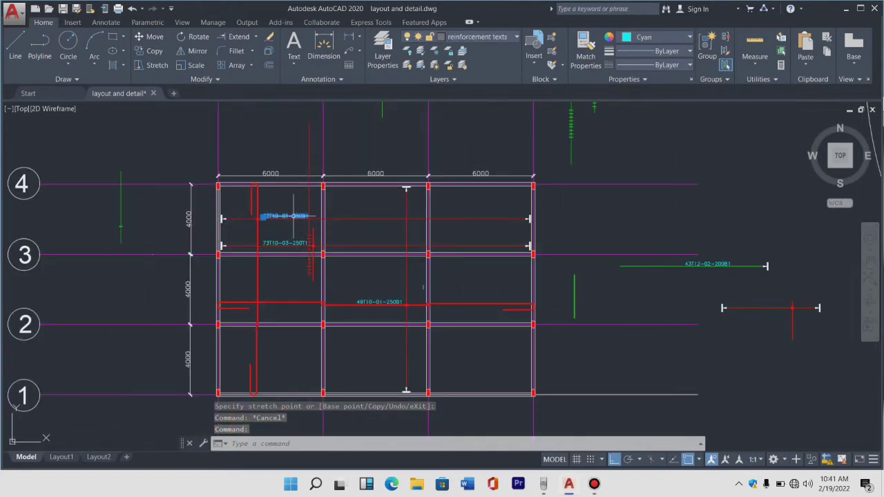
{"action": "scroll", "coordinate": [293, 215], "scroll_direction": "up", "scroll_amount": 4}
{"action": "scroll", "coordinate": [289, 216], "scroll_direction": "down", "scroll_amount": 2}
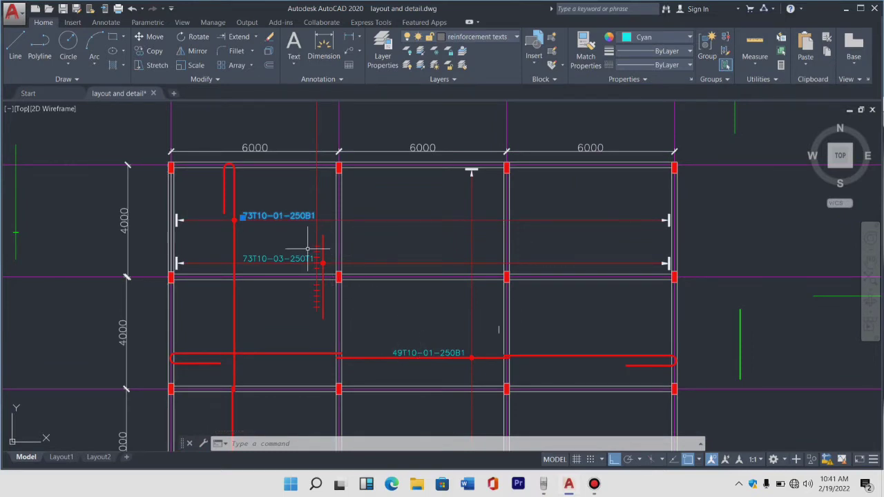
{"action": "left_click", "coordinate": [307, 249]}
{"action": "key", "text": "Return"}
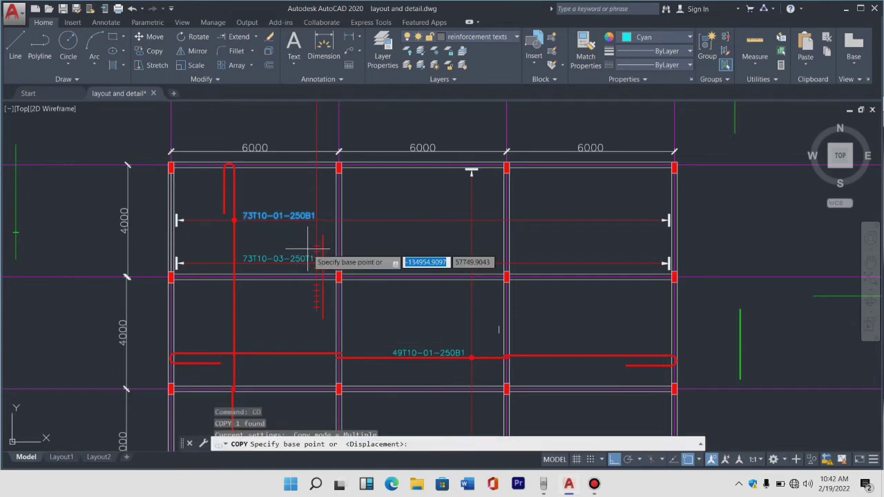
{"action": "left_click", "coordinate": [292, 247]}
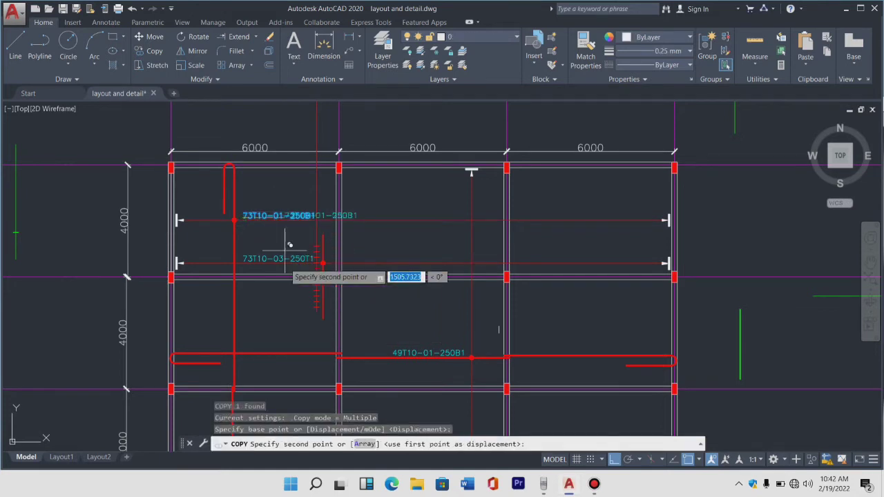
Step: Cancel the copy, reselect the 73T10-01-250B1 label, and start the Rotate command
{"action": "scroll", "coordinate": [286, 252], "scroll_direction": "down", "scroll_amount": 5}
{"action": "scroll", "coordinate": [285, 255], "scroll_direction": "up", "scroll_amount": 2}
{"action": "scroll", "coordinate": [287, 259], "scroll_direction": "up", "scroll_amount": 8}
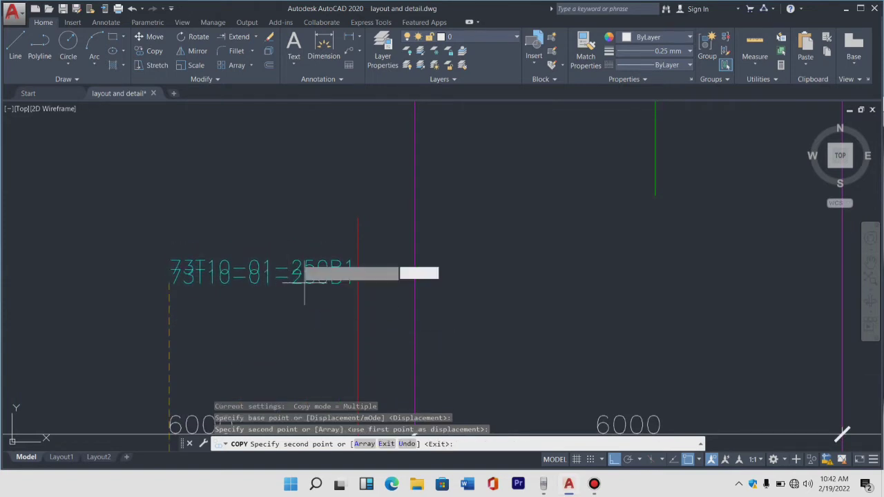
{"action": "key", "text": "Escape"}
{"action": "left_click", "coordinate": [296, 266]}
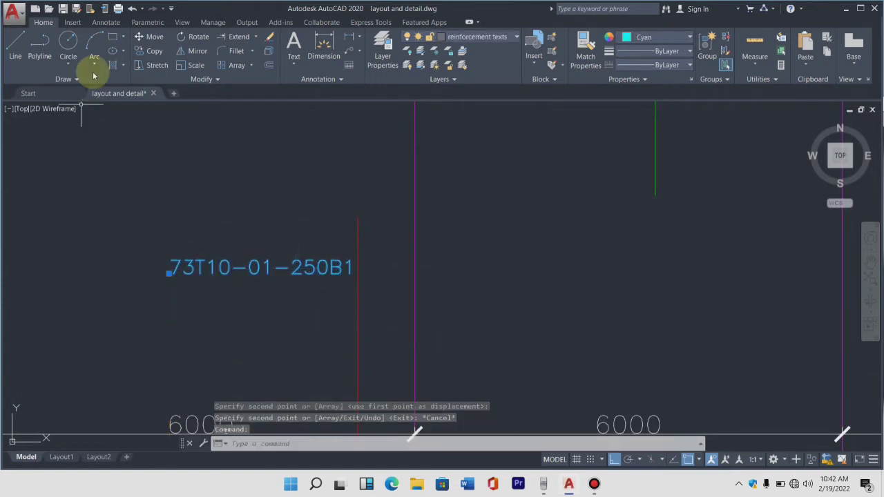
{"action": "left_click", "coordinate": [195, 38]}
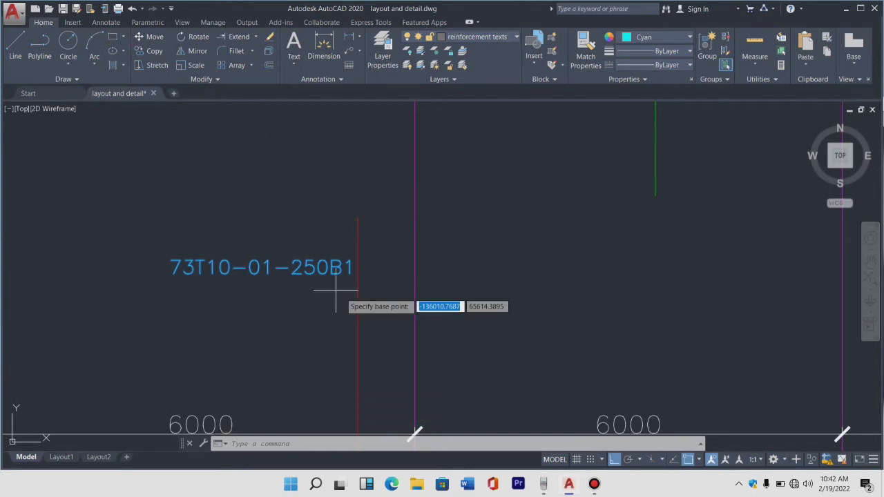
Step: Rotate the 73T10-01-250B1 label 90° about a pivot so it stands vertically
{"action": "left_click", "coordinate": [339, 267]}
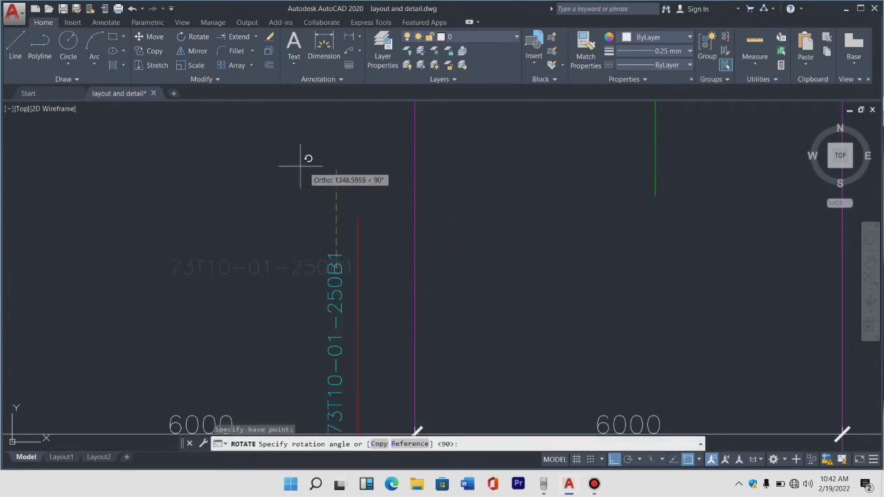
{"action": "left_click", "coordinate": [274, 170]}
{"action": "scroll", "coordinate": [329, 179], "scroll_direction": "down", "scroll_amount": 3}
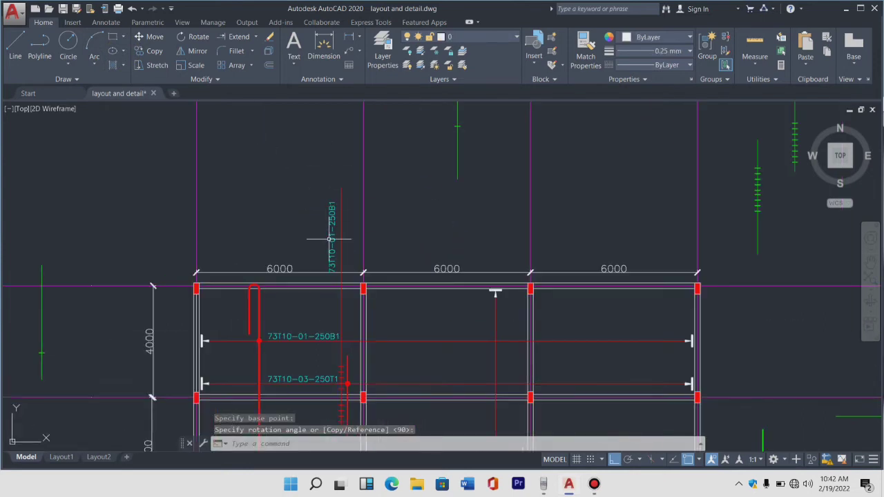
{"action": "scroll", "coordinate": [330, 239], "scroll_direction": "up", "scroll_amount": 4}
Step: Open the vertical label for text editing, cancel, and briefly switch to the calculator app
{"action": "left_click", "coordinate": [334, 290]}
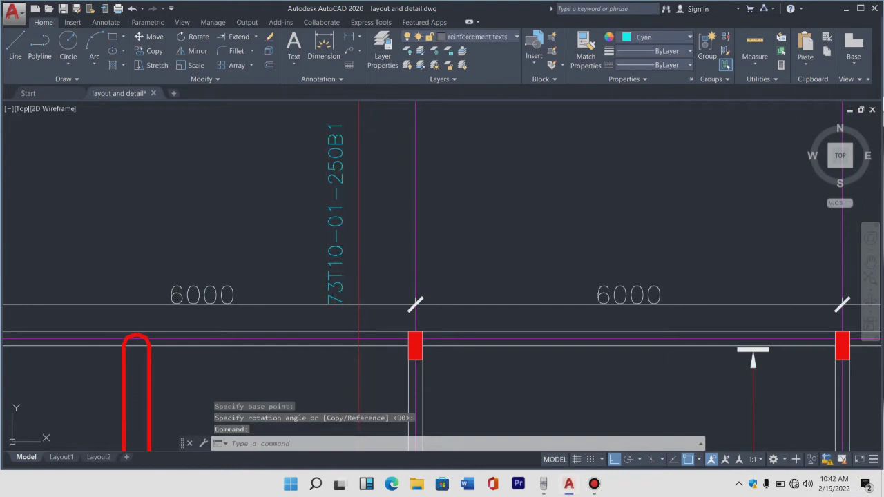
{"action": "double_click", "coordinate": [334, 290]}
{"action": "key", "text": "Escape"}
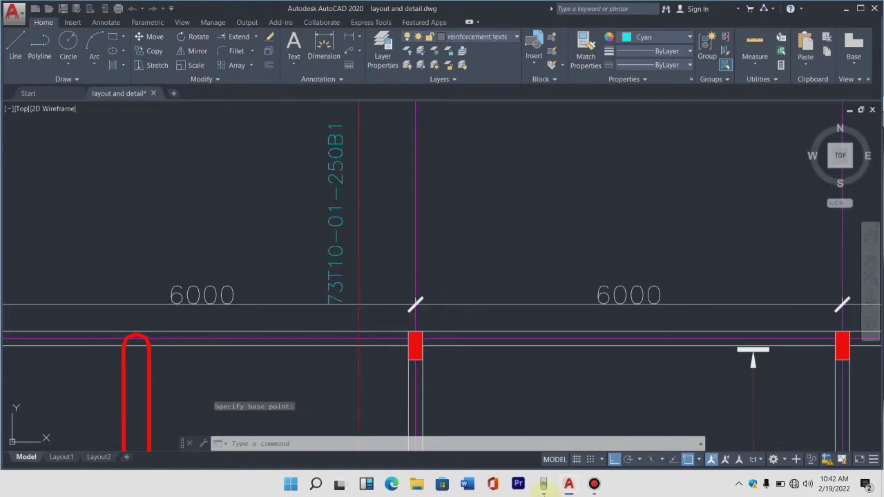
{"action": "left_click", "coordinate": [544, 483]}
{"action": "left_click", "coordinate": [544, 483]}
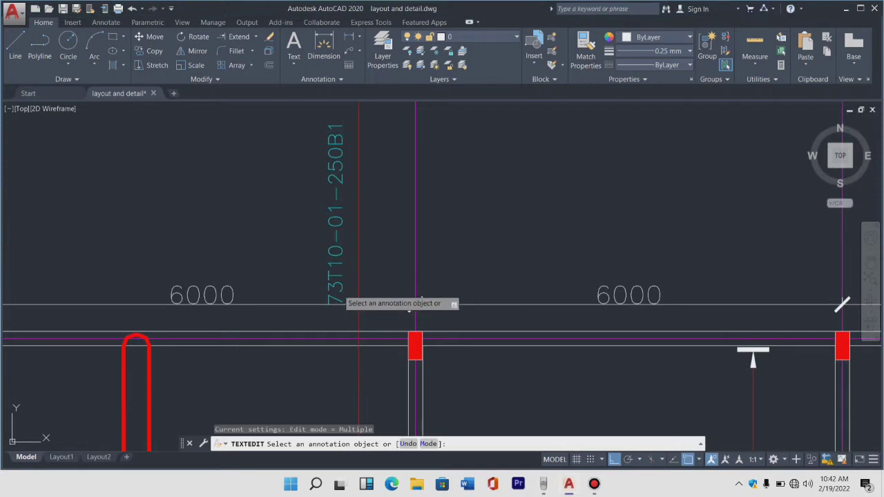
Step: Edit the vertical label from 73T10-01-250B1 to 8T8-04-20021 and exit the text editor
{"action": "left_click", "coordinate": [337, 283]}
{"action": "double_click", "coordinate": [373, 301]}
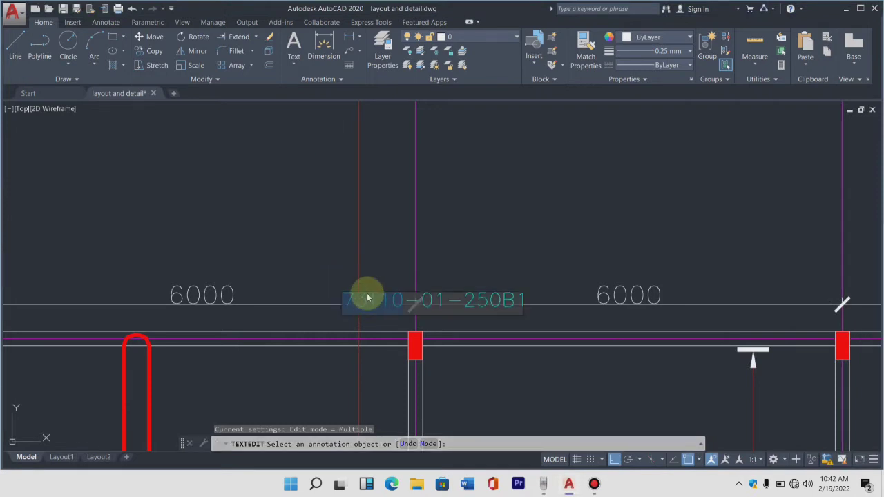
{"action": "key", "text": "BackSpace"}
{"action": "key", "text": "BackSpace"}
{"action": "type", "text": "T"}
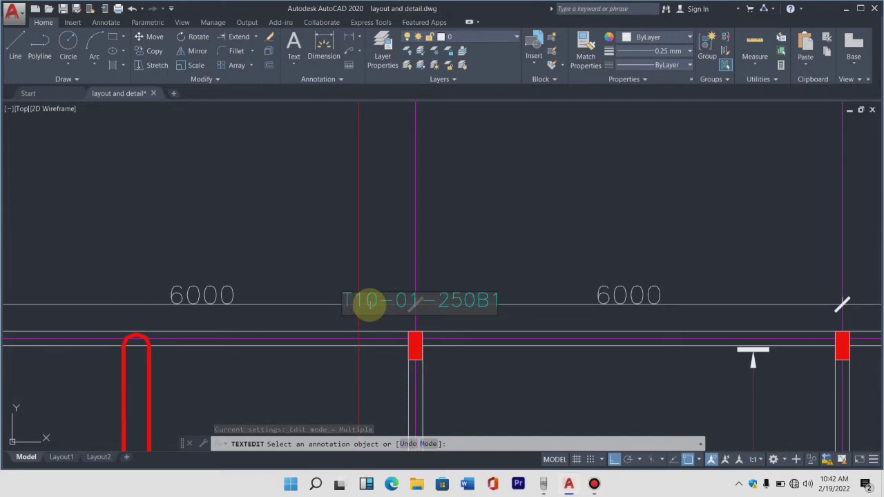
{"action": "type", "text": "8"}
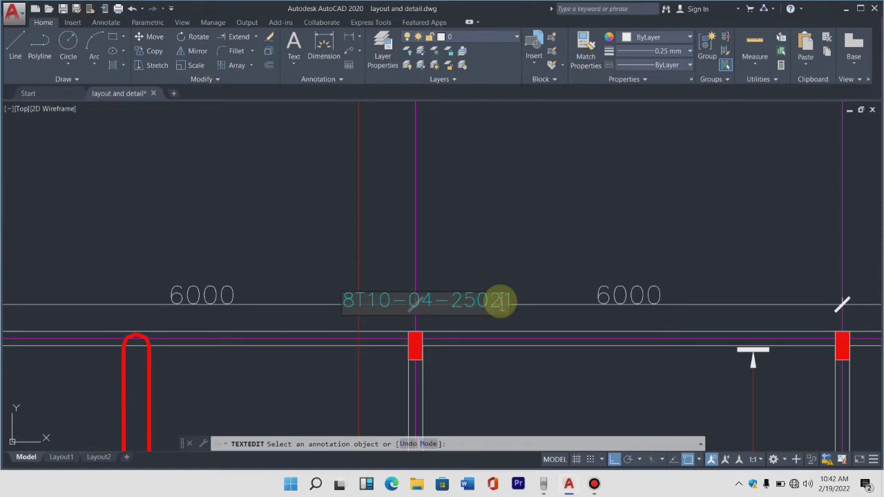
{"action": "left_click", "coordinate": [502, 302]}
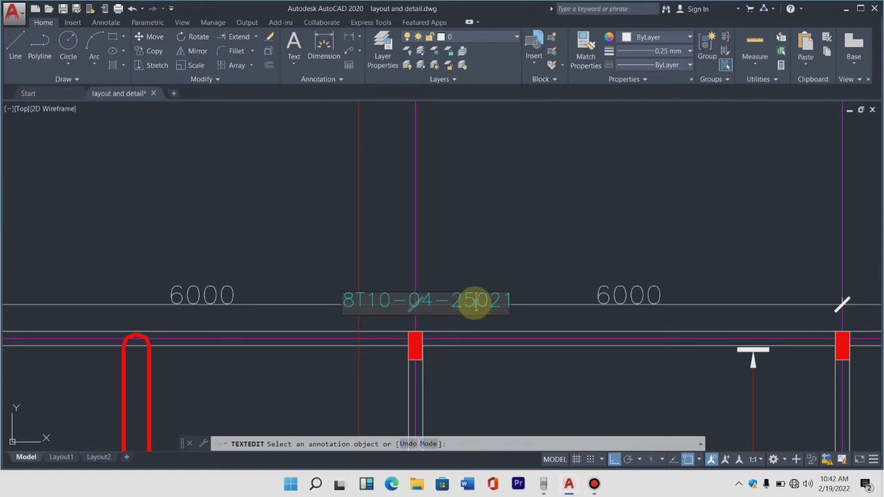
{"action": "type", "text": "0"}
{"action": "left_click", "coordinate": [475, 302]}
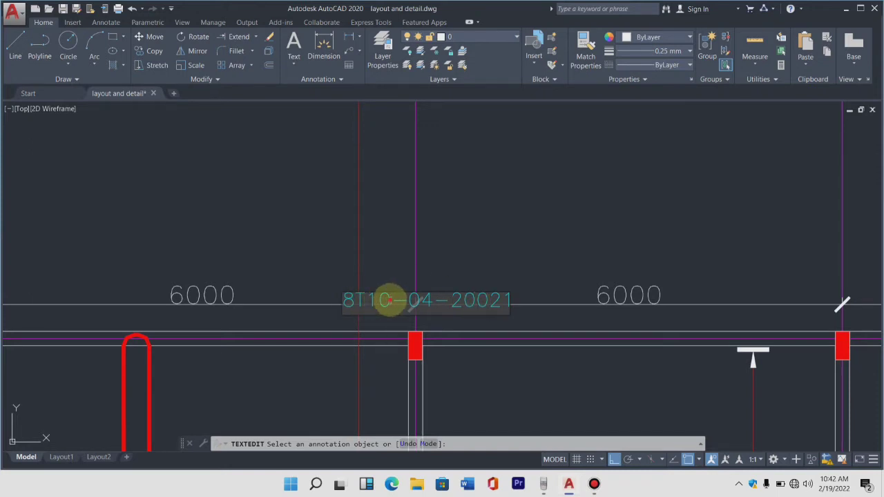
{"action": "key", "text": "BackSpace"}
{"action": "key", "text": "BackSpace"}
{"action": "type", "text": "8"}
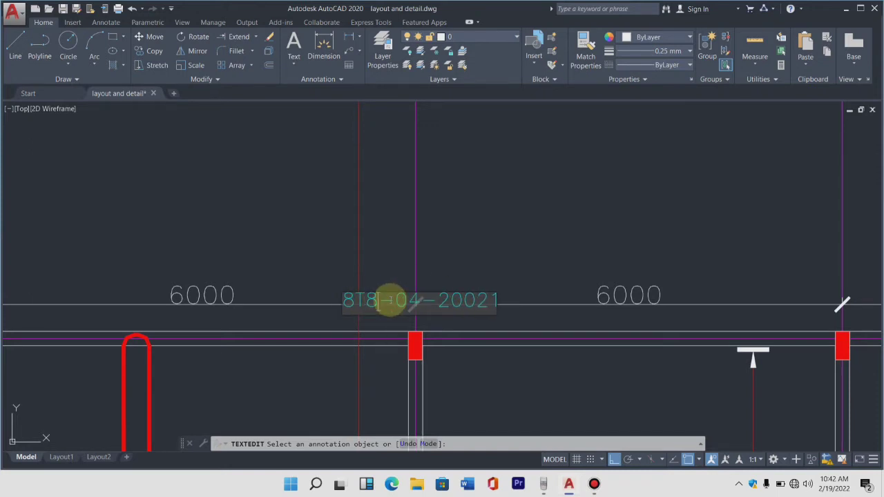
{"action": "left_click", "coordinate": [538, 271]}
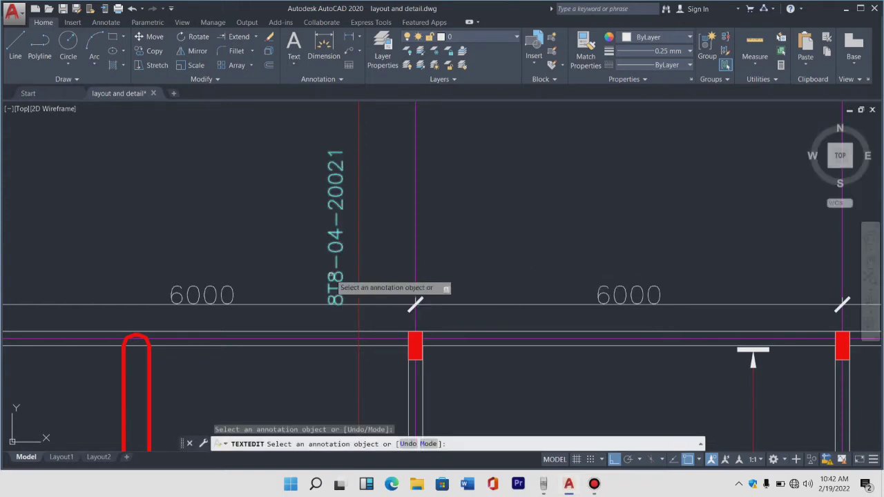
{"action": "scroll", "coordinate": [333, 263], "scroll_direction": "down", "scroll_amount": 2}
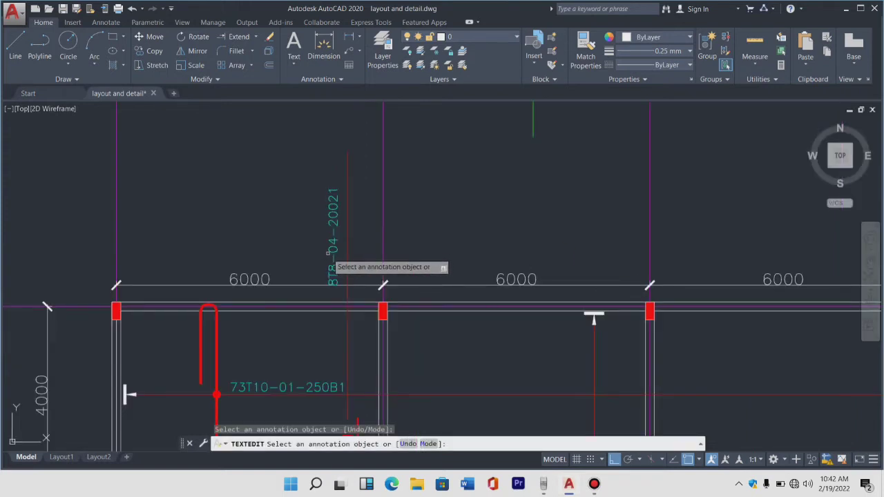
{"action": "scroll", "coordinate": [333, 262], "scroll_direction": "up", "scroll_amount": 4}
{"action": "key", "text": "Escape"}
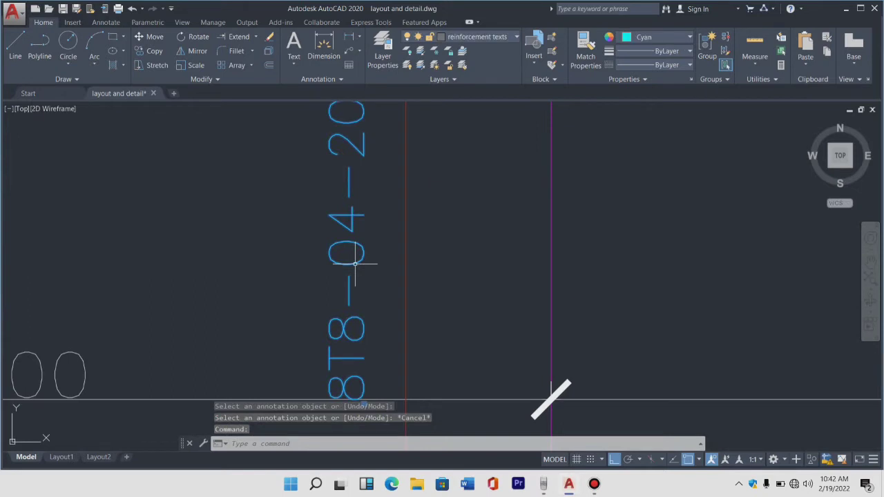
Step: Move the 8T8-04-20021 label, with Ortho off, onto the red bar line
{"action": "left_click", "coordinate": [355, 263]}
{"action": "type", "text": "m"}
{"action": "key", "text": "Return"}
{"action": "left_click", "coordinate": [364, 255]}
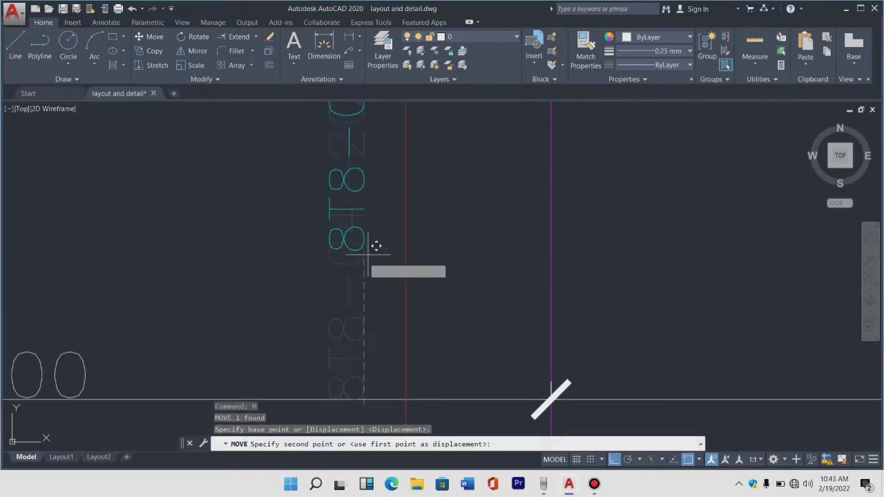
{"action": "left_click", "coordinate": [614, 460]}
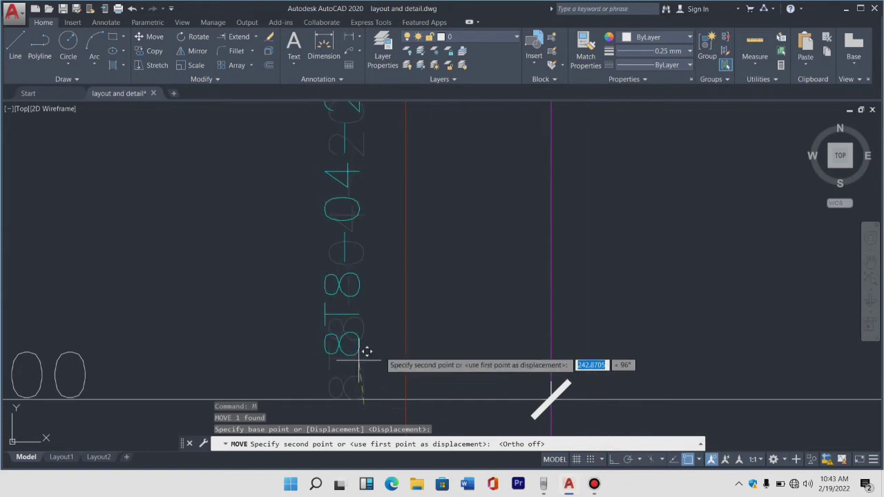
{"action": "left_click", "coordinate": [400, 361]}
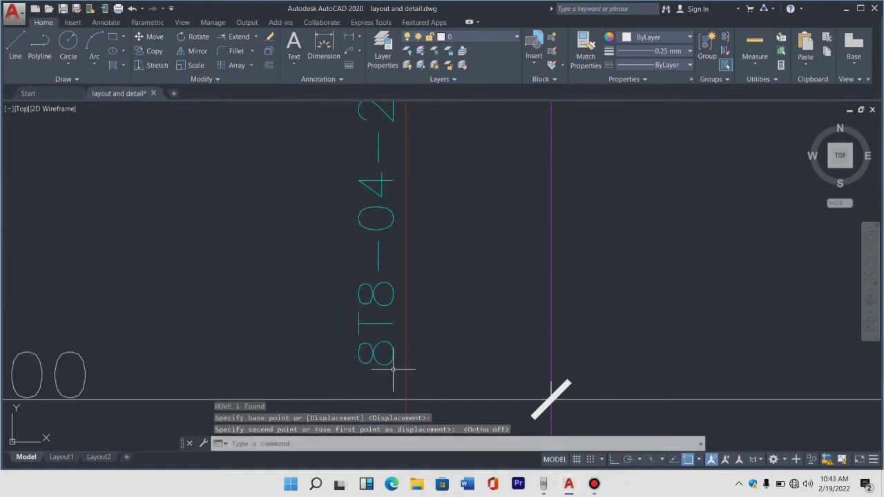
Step: Zoom in and out to inspect the vertical 8T8-04-20021 label beside the red bar
{"action": "scroll", "coordinate": [376, 387], "scroll_direction": "down", "scroll_amount": 5}
{"action": "scroll", "coordinate": [397, 324], "scroll_direction": "down", "scroll_amount": 2}
{"action": "scroll", "coordinate": [383, 361], "scroll_direction": "down", "scroll_amount": 2}
{"action": "scroll", "coordinate": [385, 258], "scroll_direction": "down", "scroll_amount": 2}
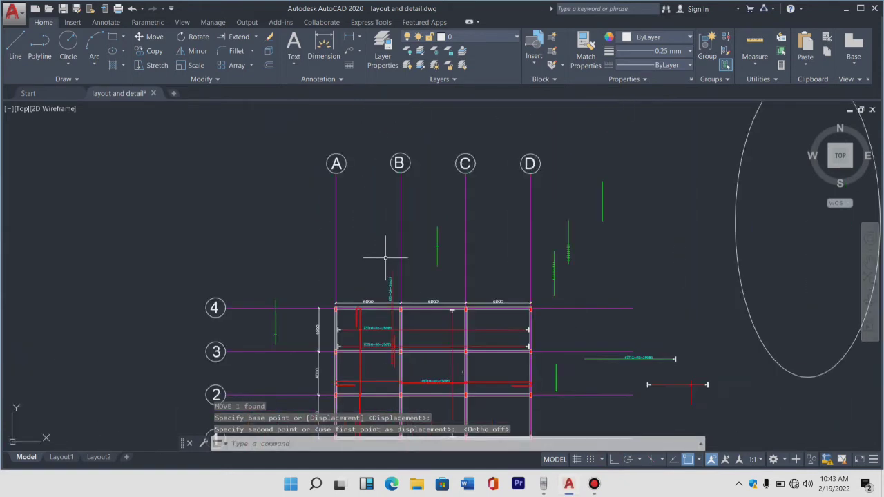
{"action": "scroll", "coordinate": [396, 396], "scroll_direction": "up", "scroll_amount": 5}
{"action": "scroll", "coordinate": [398, 357], "scroll_direction": "down", "scroll_amount": 2}
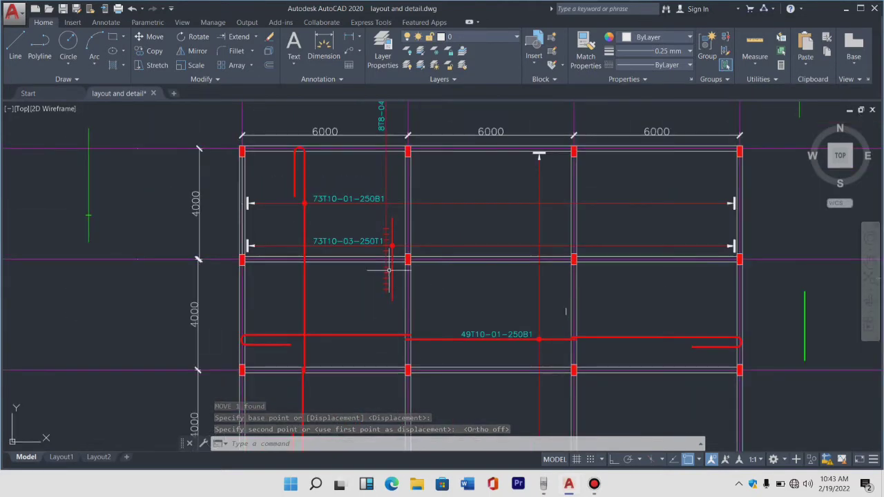
{"action": "scroll", "coordinate": [370, 297], "scroll_direction": "down", "scroll_amount": 2}
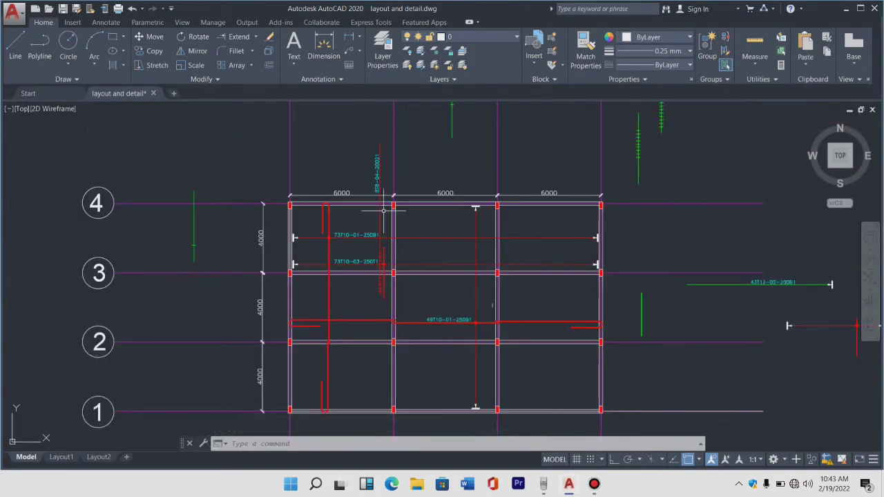
{"action": "scroll", "coordinate": [382, 186], "scroll_direction": "up", "scroll_amount": 2}
{"action": "scroll", "coordinate": [375, 181], "scroll_direction": "up", "scroll_amount": 2}
{"action": "scroll", "coordinate": [387, 166], "scroll_direction": "down", "scroll_amount": 2}
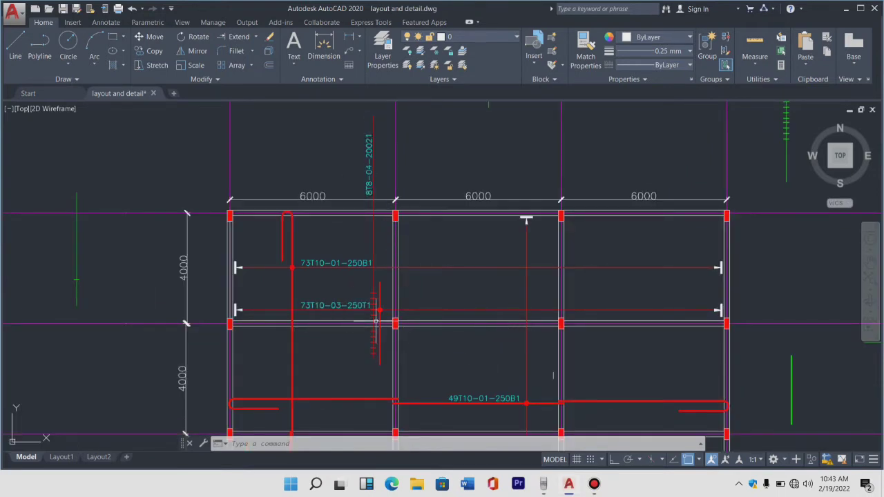
{"action": "scroll", "coordinate": [376, 321], "scroll_direction": "up", "scroll_amount": 2}
{"action": "scroll", "coordinate": [332, 314], "scroll_direction": "down", "scroll_amount": 2}
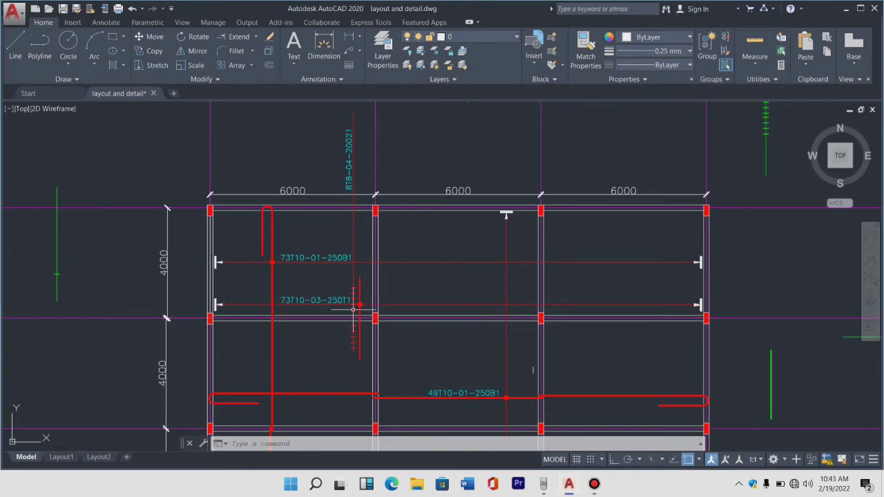
{"action": "scroll", "coordinate": [360, 304], "scroll_direction": "up", "scroll_amount": 6}
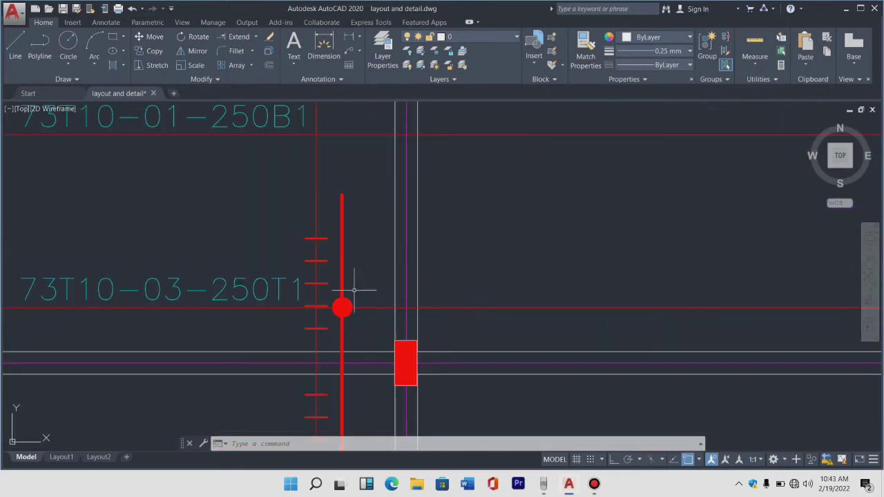
{"action": "scroll", "coordinate": [290, 330], "scroll_direction": "down", "scroll_amount": 4}
{"action": "scroll", "coordinate": [230, 371], "scroll_direction": "down", "scroll_amount": 2}
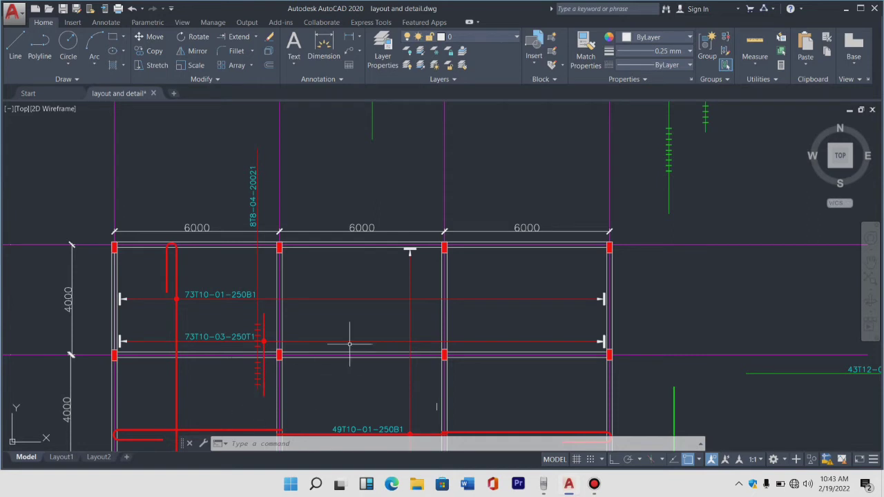
{"action": "scroll", "coordinate": [357, 299], "scroll_direction": "down", "scroll_amount": 2}
{"action": "scroll", "coordinate": [314, 235], "scroll_direction": "down", "scroll_amount": 2}
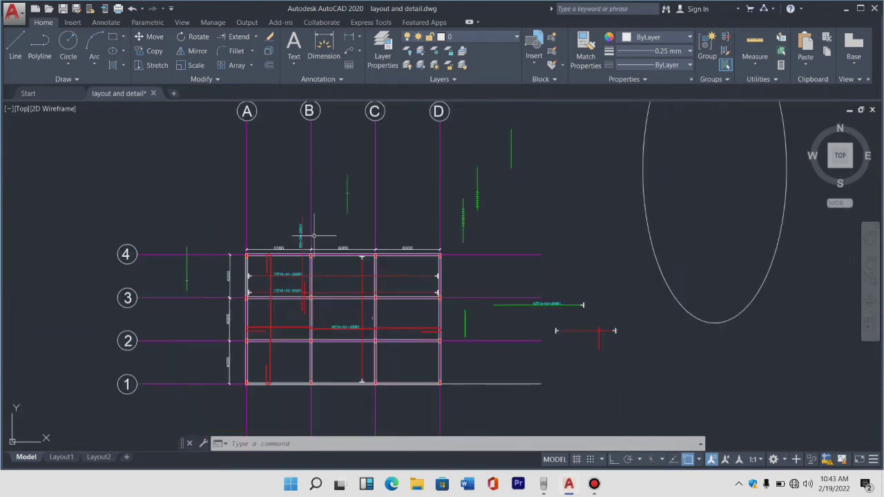
{"action": "scroll", "coordinate": [333, 301], "scroll_direction": "up", "scroll_amount": 2}
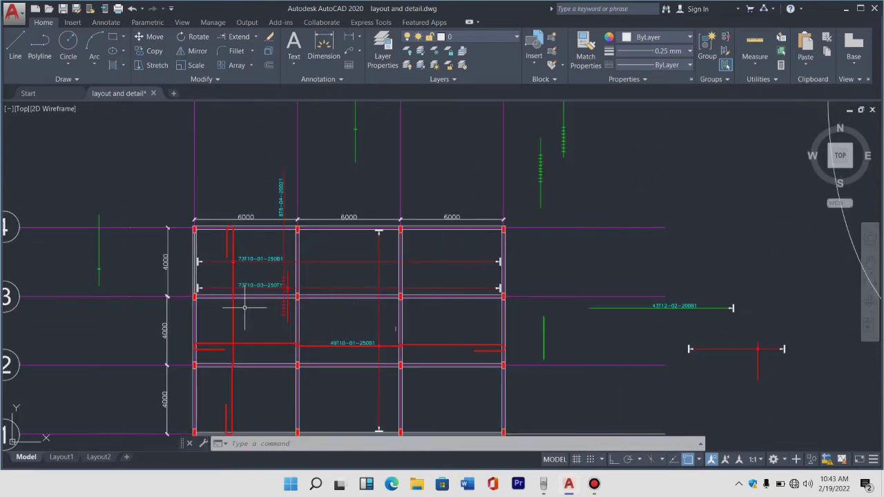
{"action": "scroll", "coordinate": [214, 306], "scroll_direction": "up", "scroll_amount": 2}
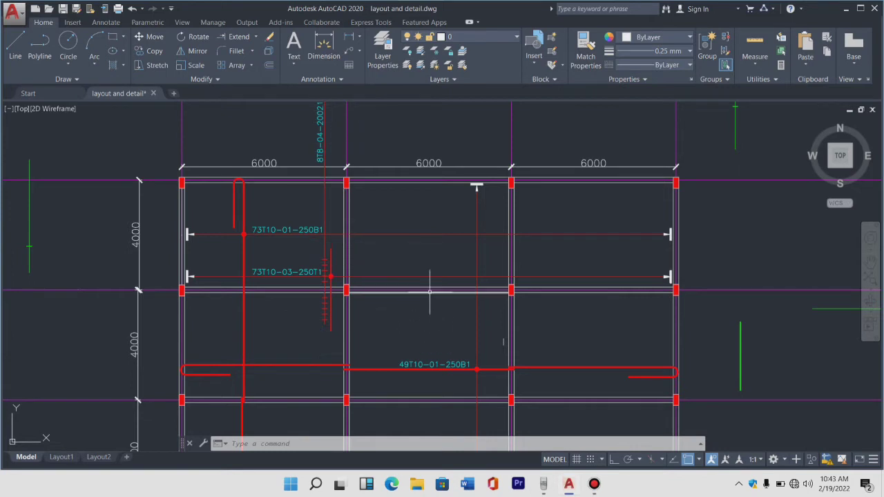
{"action": "scroll", "coordinate": [325, 273], "scroll_direction": "up", "scroll_amount": 4}
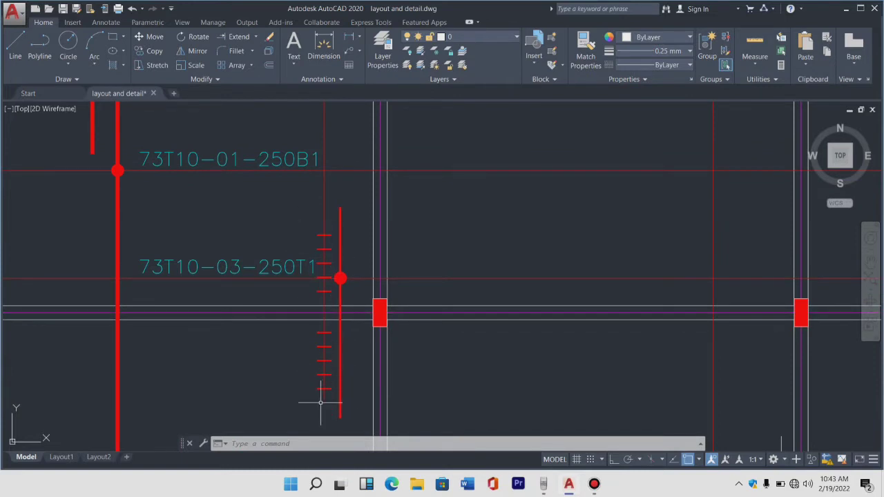
{"action": "scroll", "coordinate": [320, 403], "scroll_direction": "down", "scroll_amount": 2}
{"action": "scroll", "coordinate": [324, 366], "scroll_direction": "down", "scroll_amount": 2}
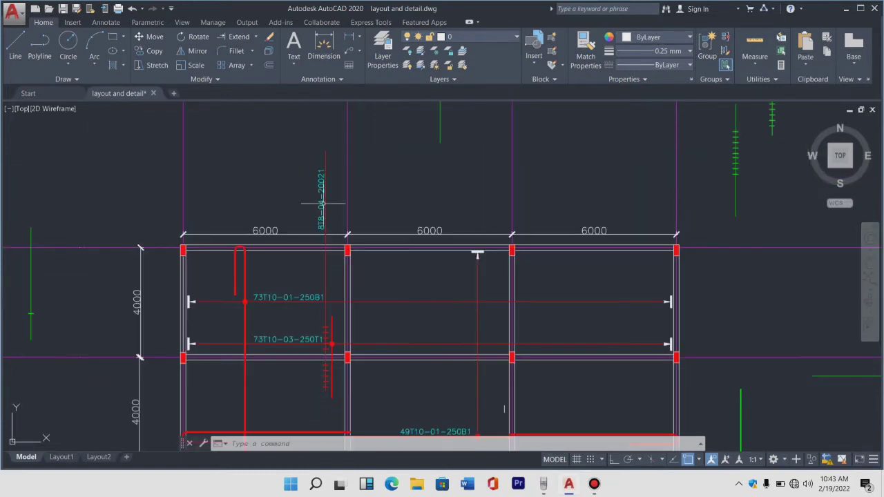
{"action": "scroll", "coordinate": [323, 203], "scroll_direction": "up", "scroll_amount": 4}
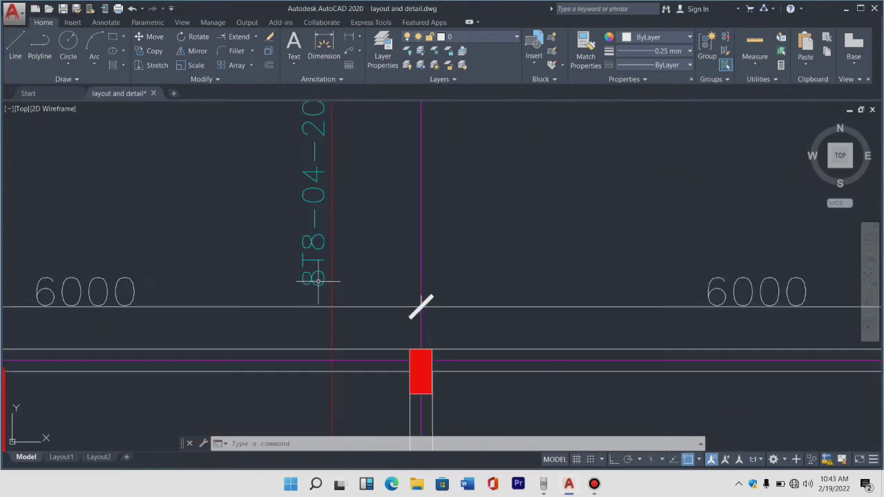
{"action": "scroll", "coordinate": [318, 281], "scroll_direction": "up", "scroll_amount": 2}
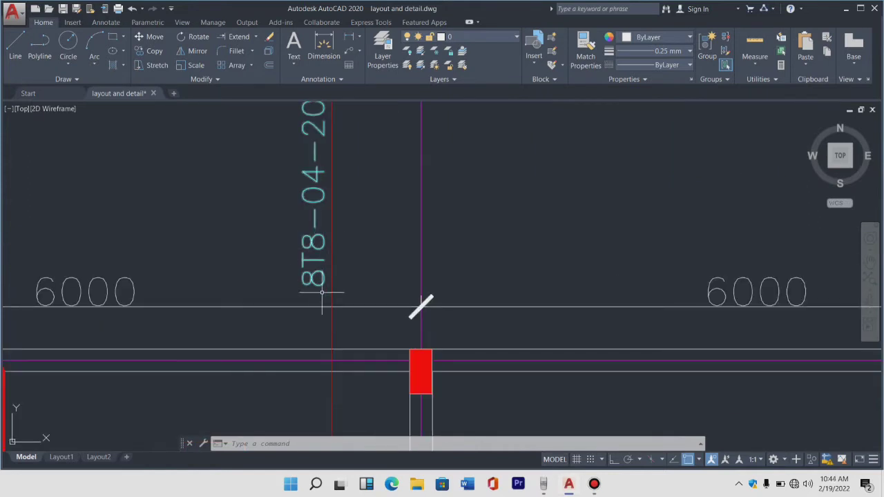
{"action": "scroll", "coordinate": [315, 293], "scroll_direction": "down", "scroll_amount": 2}
{"action": "scroll", "coordinate": [315, 241], "scroll_direction": "up", "scroll_amount": 2}
{"action": "scroll", "coordinate": [315, 203], "scroll_direction": "up", "scroll_amount": 2}
{"action": "scroll", "coordinate": [309, 357], "scroll_direction": "down", "scroll_amount": 4}
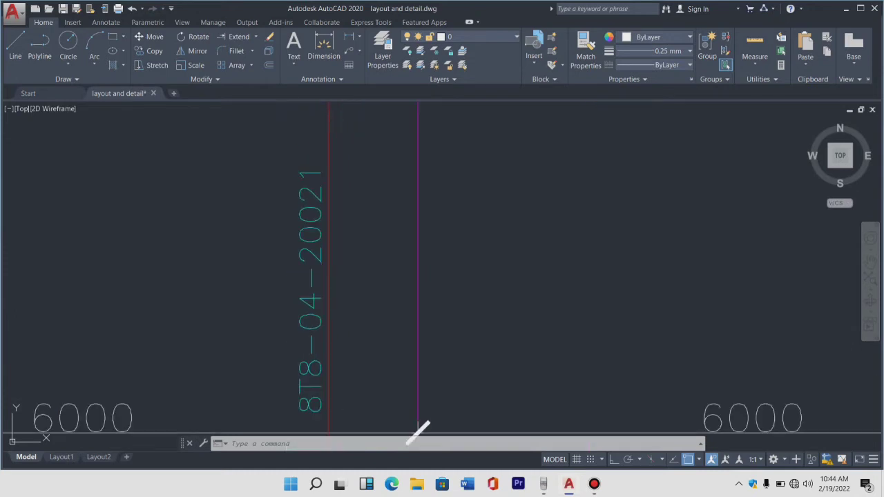
Step: Edit the vertical label's ending so it reads 8T8-04-200T2
{"action": "left_click", "coordinate": [319, 196]}
{"action": "double_click", "coordinate": [315, 351]}
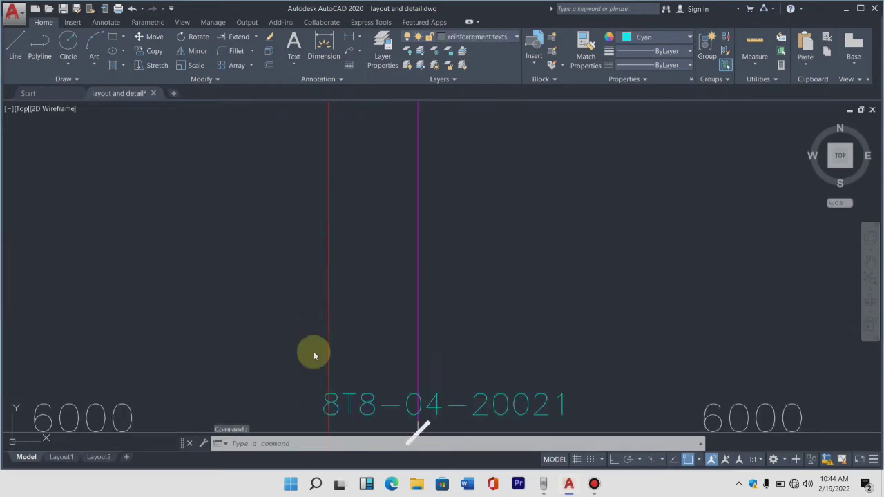
{"action": "key", "text": "Escape"}
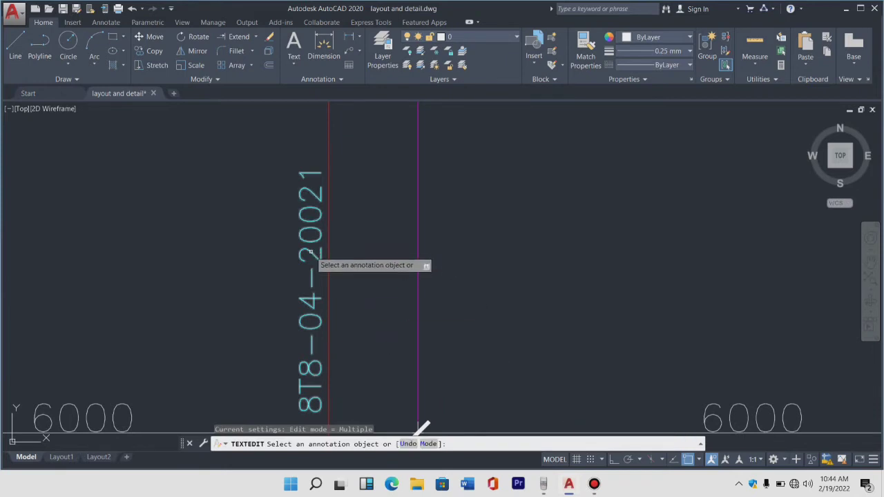
{"action": "key", "text": "ctrl+z"}
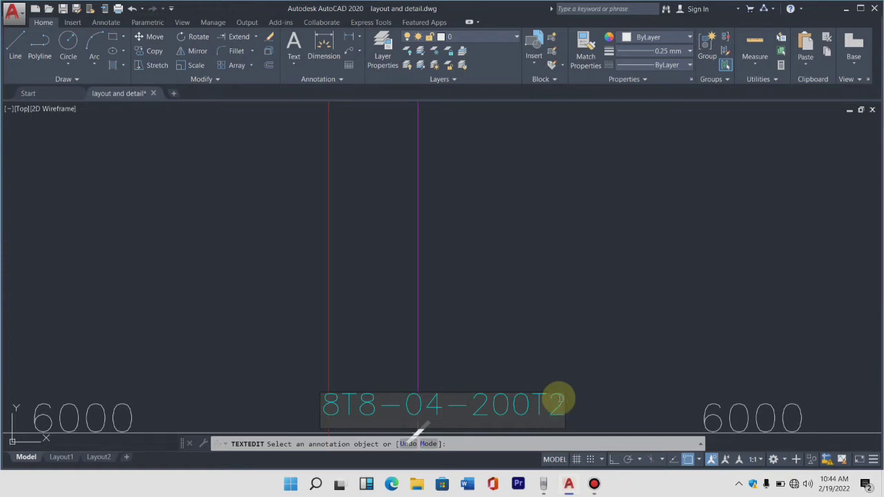
{"action": "left_click", "coordinate": [578, 345]}
Step: Zoom around to check the corrected label, then end the TEXTEDIT command
{"action": "scroll", "coordinate": [315, 210], "scroll_direction": "down", "scroll_amount": 3}
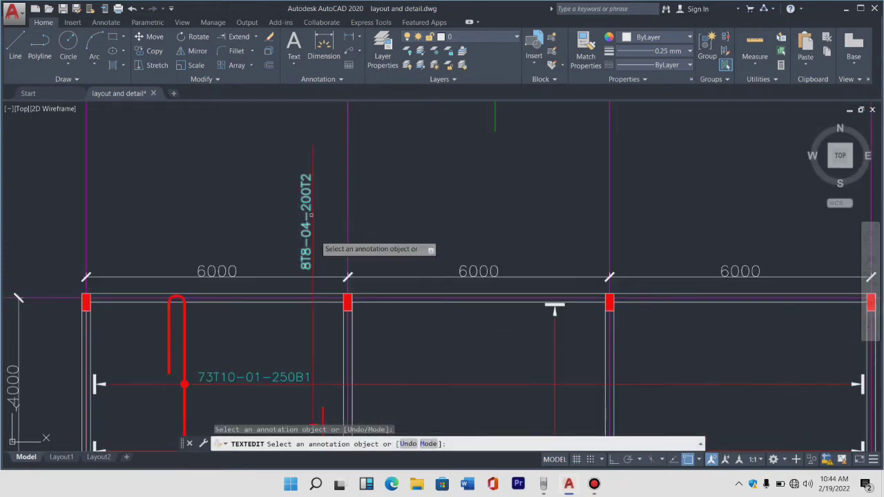
{"action": "scroll", "coordinate": [311, 214], "scroll_direction": "down", "scroll_amount": 2}
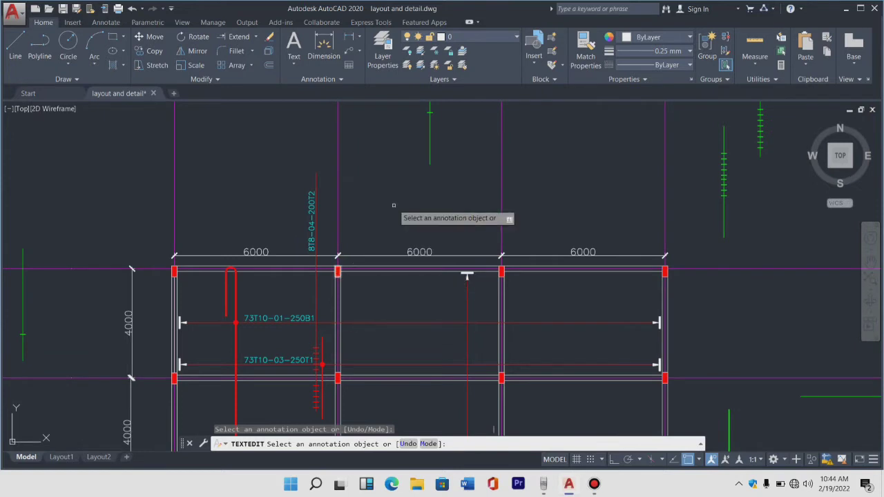
{"action": "scroll", "coordinate": [397, 207], "scroll_direction": "down", "scroll_amount": 2}
{"action": "scroll", "coordinate": [379, 247], "scroll_direction": "down", "scroll_amount": 4}
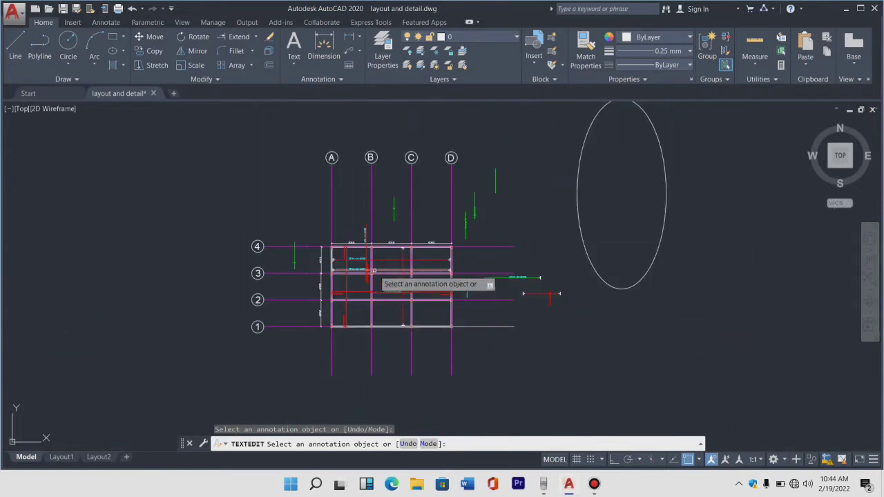
{"action": "scroll", "coordinate": [374, 270], "scroll_direction": "up", "scroll_amount": 4}
{"action": "scroll", "coordinate": [365, 290], "scroll_direction": "down", "scroll_amount": 2}
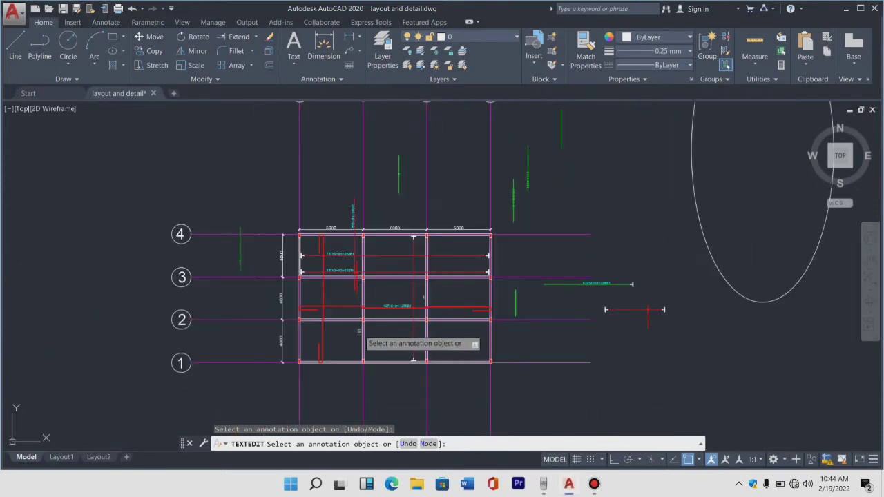
{"action": "scroll", "coordinate": [359, 331], "scroll_direction": "up", "scroll_amount": 2}
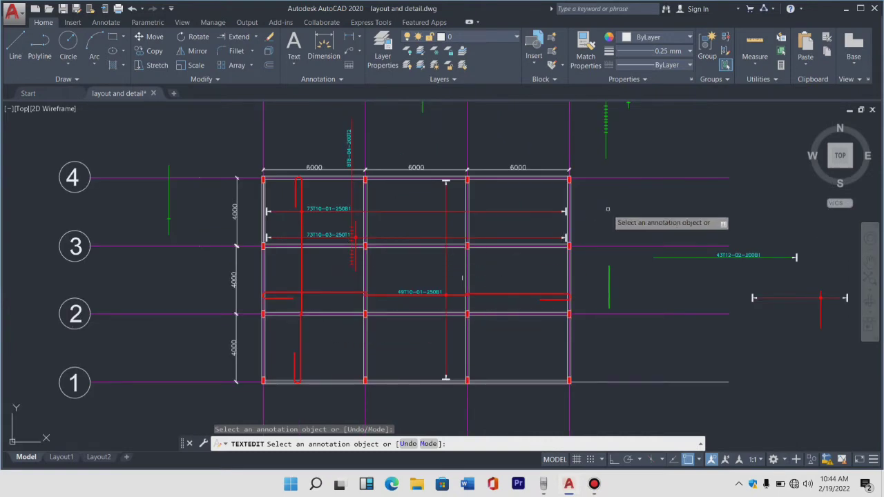
{"action": "scroll", "coordinate": [349, 239], "scroll_direction": "up", "scroll_amount": 2}
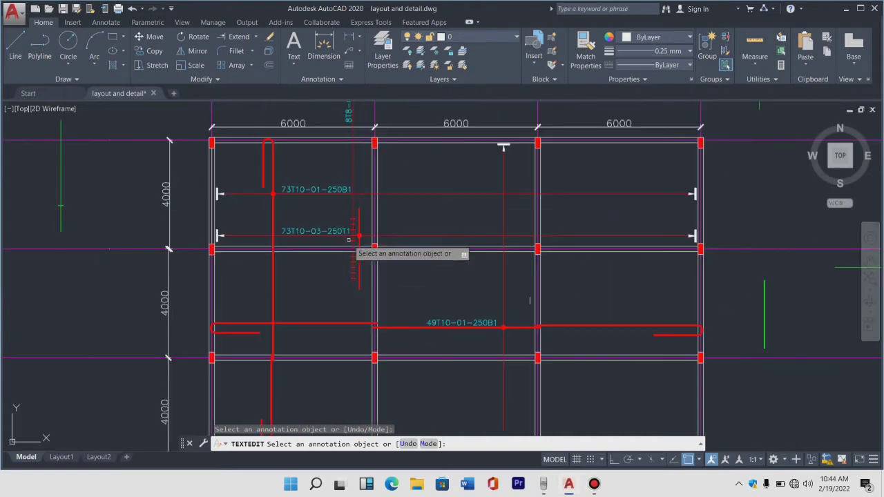
{"action": "scroll", "coordinate": [349, 240], "scroll_direction": "down", "scroll_amount": 2}
{"action": "scroll", "coordinate": [349, 240], "scroll_direction": "up", "scroll_amount": 6}
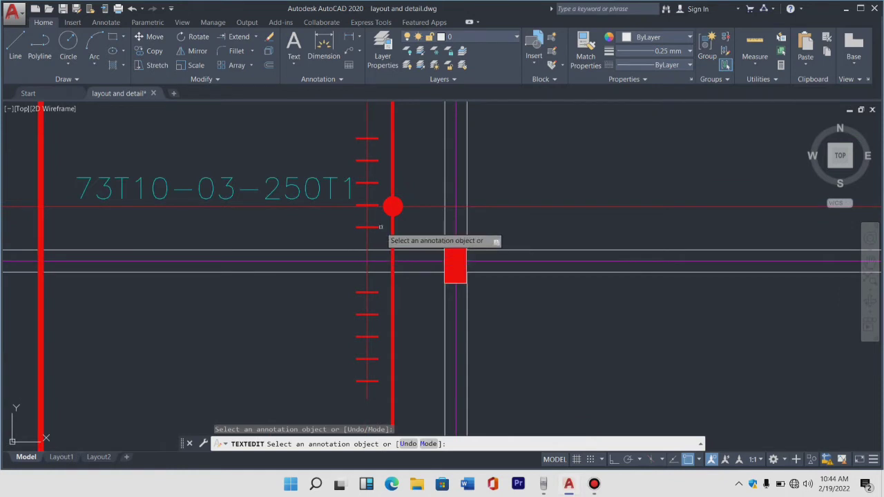
{"action": "key", "text": "Escape"}
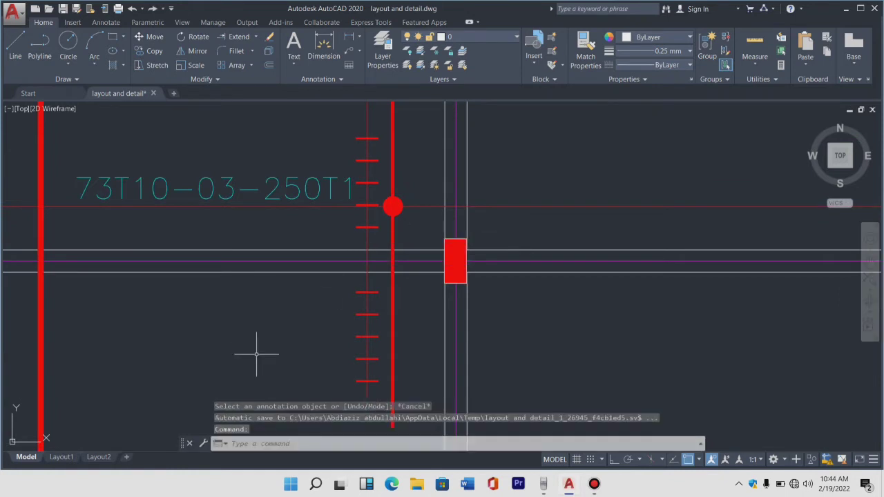
{"action": "left_click", "coordinate": [408, 234]}
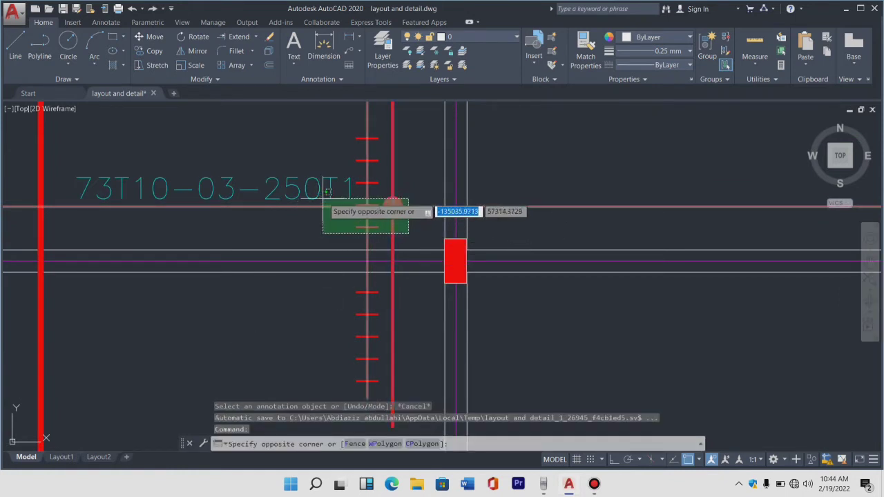
{"action": "left_click", "coordinate": [329, 205]}
{"action": "scroll", "coordinate": [340, 166], "scroll_direction": "down", "scroll_amount": 3}
{"action": "scroll", "coordinate": [359, 250], "scroll_direction": "up", "scroll_amount": 3}
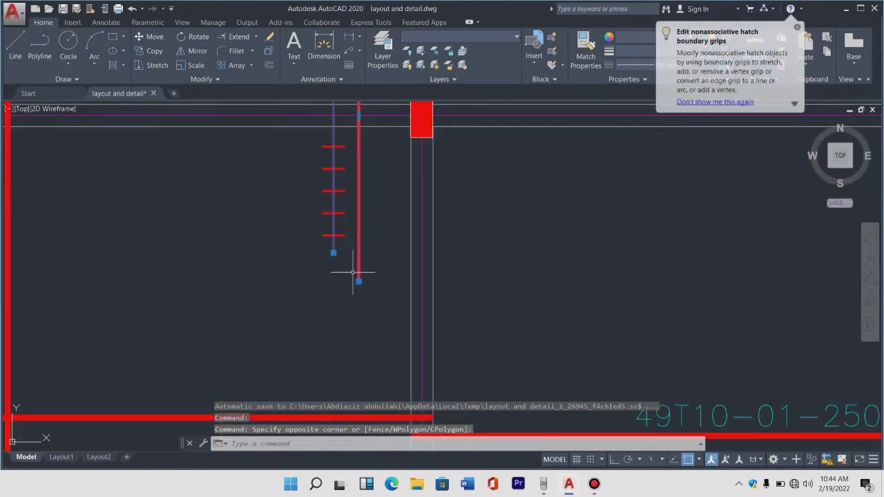
{"action": "left_click", "coordinate": [350, 267]}
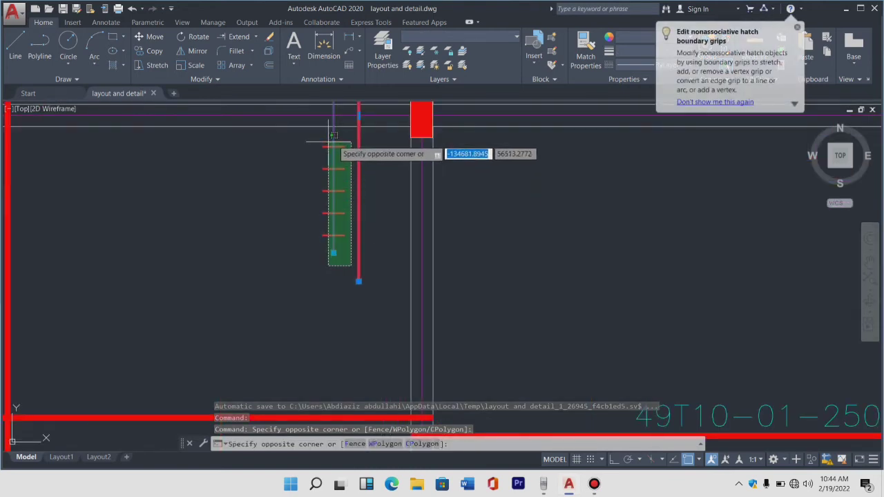
{"action": "left_click", "coordinate": [336, 138]}
{"action": "scroll", "coordinate": [335, 137], "scroll_direction": "down", "scroll_amount": 2}
{"action": "scroll", "coordinate": [342, 124], "scroll_direction": "down", "scroll_amount": 2}
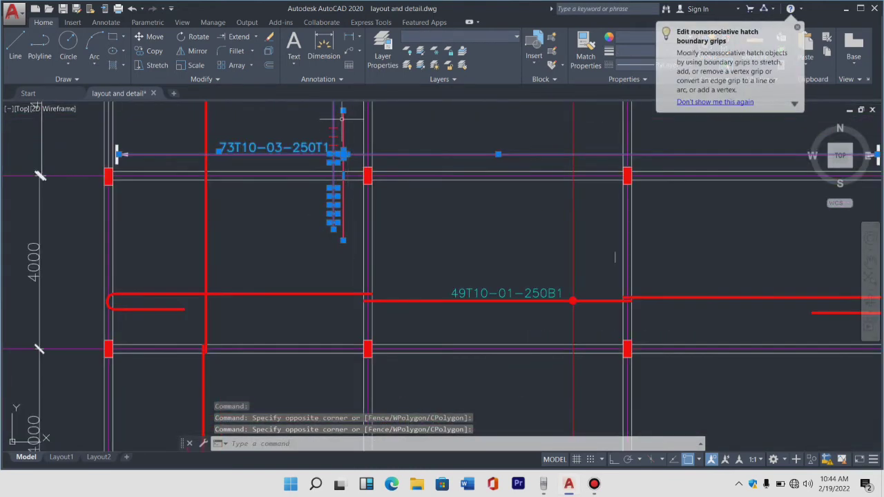
{"action": "scroll", "coordinate": [342, 128], "scroll_direction": "up", "scroll_amount": 2}
{"action": "scroll", "coordinate": [339, 198], "scroll_direction": "up", "scroll_amount": 2}
{"action": "left_click", "coordinate": [330, 239]}
{"action": "scroll", "coordinate": [331, 239], "scroll_direction": "down", "scroll_amount": 1}
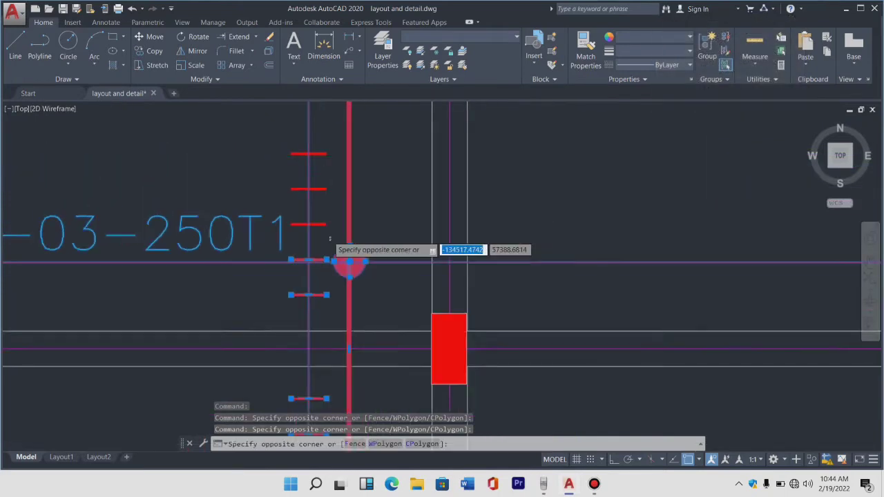
{"action": "scroll", "coordinate": [331, 239], "scroll_direction": "down", "scroll_amount": 1}
{"action": "left_click", "coordinate": [312, 191]}
{"action": "scroll", "coordinate": [375, 228], "scroll_direction": "down", "scroll_amount": 2}
{"action": "scroll", "coordinate": [392, 236], "scroll_direction": "down", "scroll_amount": 1}
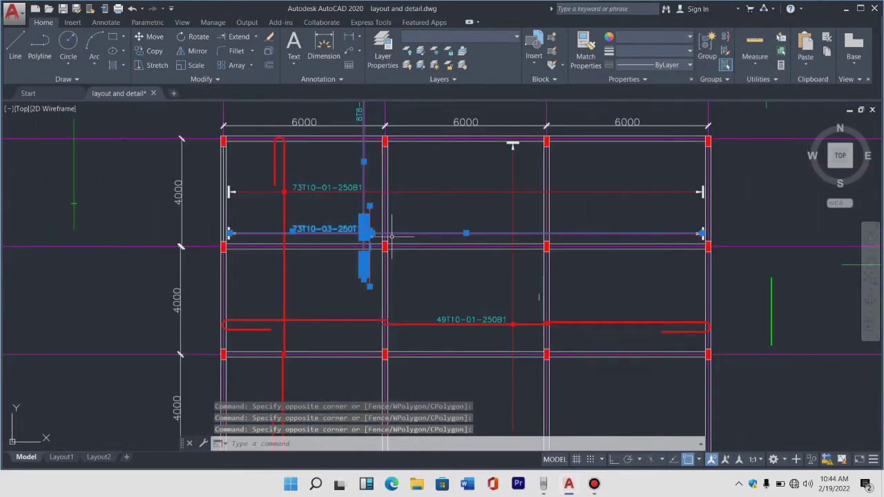
{"action": "scroll", "coordinate": [413, 221], "scroll_direction": "down", "scroll_amount": 2}
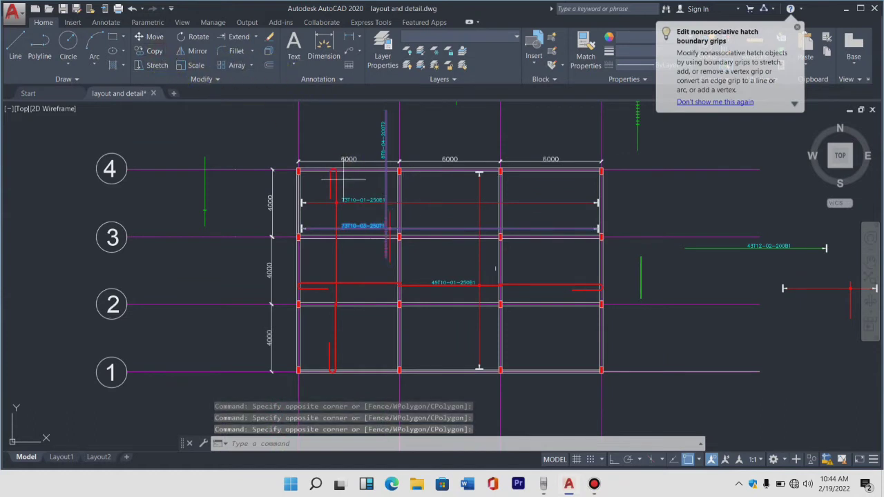
{"action": "left_click", "coordinate": [152, 52]}
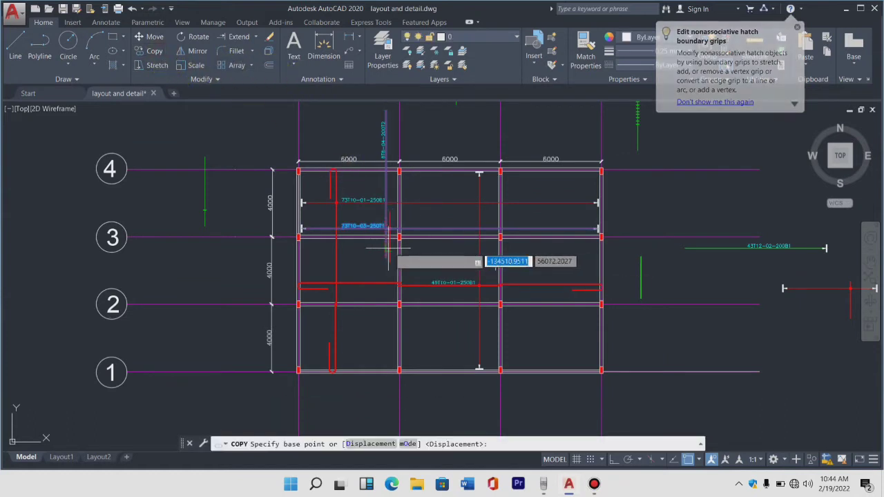
{"action": "scroll", "coordinate": [388, 245], "scroll_direction": "up", "scroll_amount": 3}
{"action": "scroll", "coordinate": [390, 240], "scroll_direction": "up", "scroll_amount": 3}
{"action": "scroll", "coordinate": [390, 240], "scroll_direction": "up", "scroll_amount": 2}
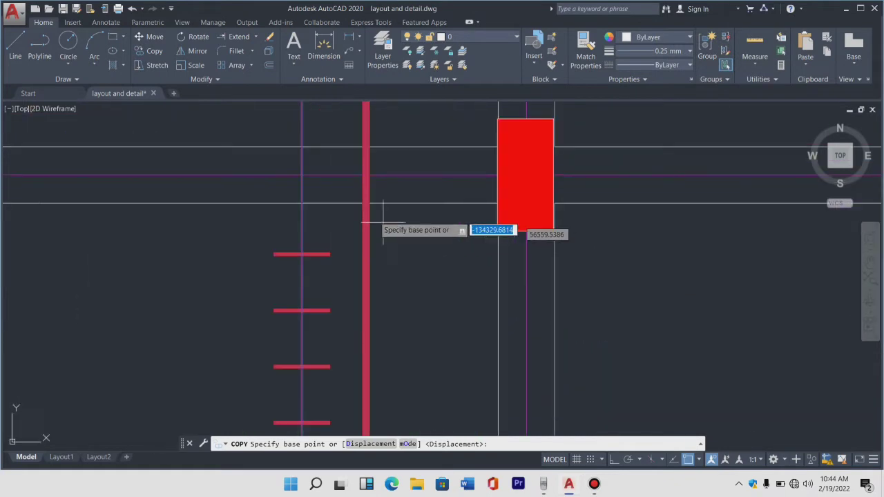
{"action": "left_click", "coordinate": [367, 174]}
{"action": "scroll", "coordinate": [367, 174], "scroll_direction": "down", "scroll_amount": 5}
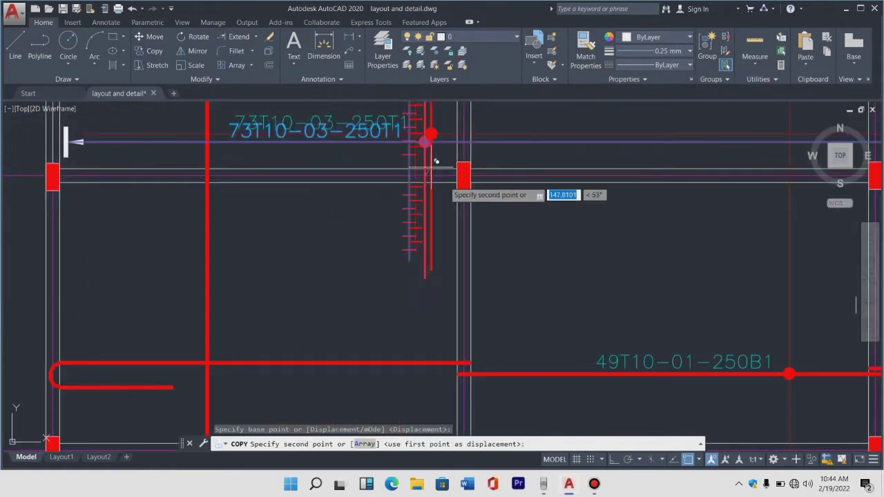
{"action": "scroll", "coordinate": [426, 200], "scroll_direction": "down", "scroll_amount": 5}
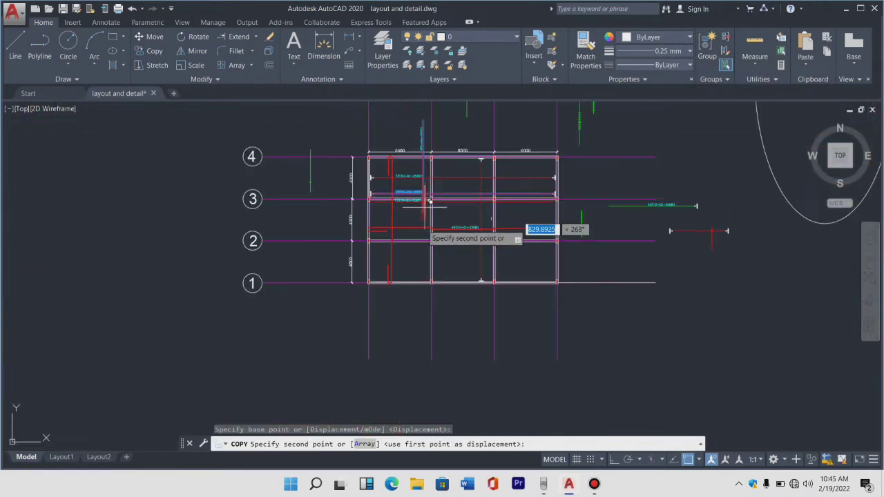
{"action": "scroll", "coordinate": [431, 232], "scroll_direction": "up", "scroll_amount": 2}
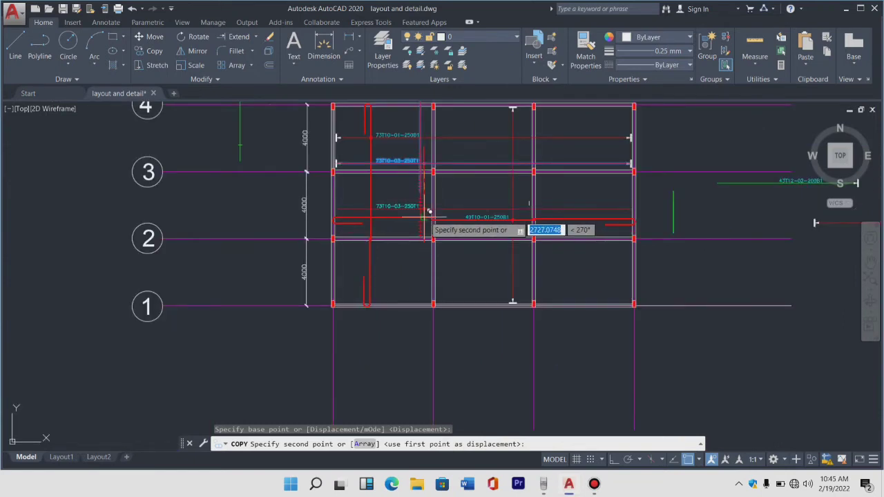
{"action": "key", "text": "Escape"}
{"action": "scroll", "coordinate": [320, 148], "scroll_direction": "up", "scroll_amount": 3}
{"action": "scroll", "coordinate": [342, 187], "scroll_direction": "up", "scroll_amount": 3}
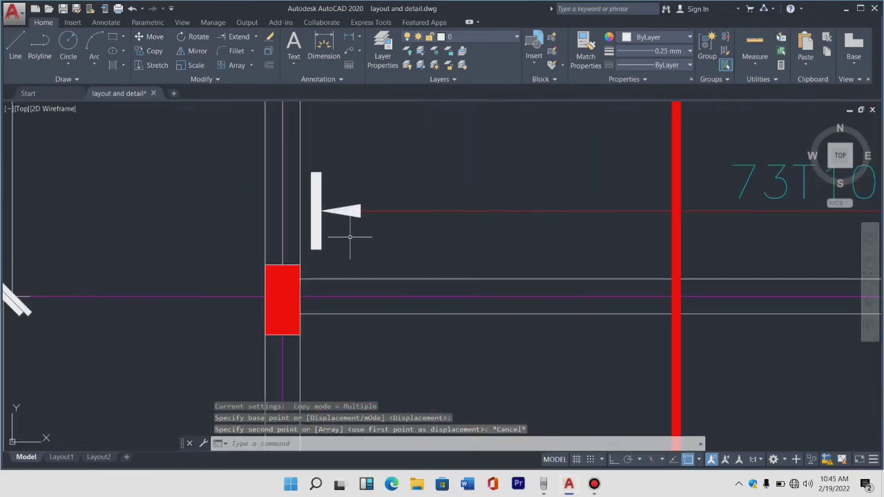
{"action": "left_click", "coordinate": [353, 240]}
Step: Select the tick-marked vertical bar, the 73T10-03-250T1 label and the red circle
{"action": "left_click", "coordinate": [314, 172]}
{"action": "scroll", "coordinate": [362, 184], "scroll_direction": "down", "scroll_amount": 3}
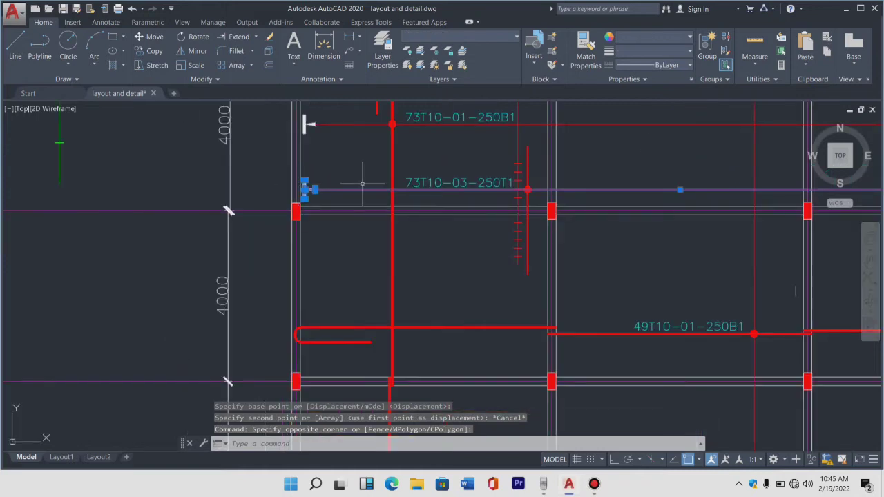
{"action": "scroll", "coordinate": [466, 205], "scroll_direction": "up", "scroll_amount": 3}
{"action": "left_click", "coordinate": [465, 207]}
{"action": "left_click", "coordinate": [430, 119]}
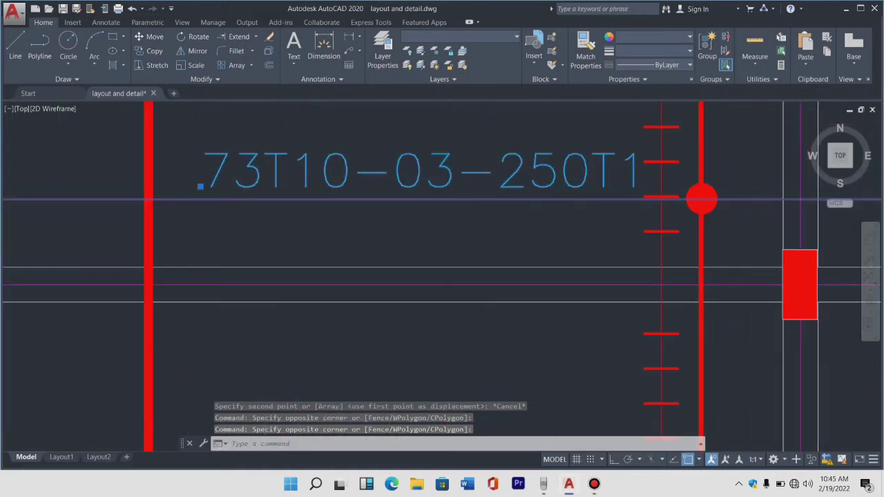
{"action": "scroll", "coordinate": [467, 187], "scroll_direction": "down", "scroll_amount": 3}
{"action": "scroll", "coordinate": [424, 184], "scroll_direction": "up", "scroll_amount": 5}
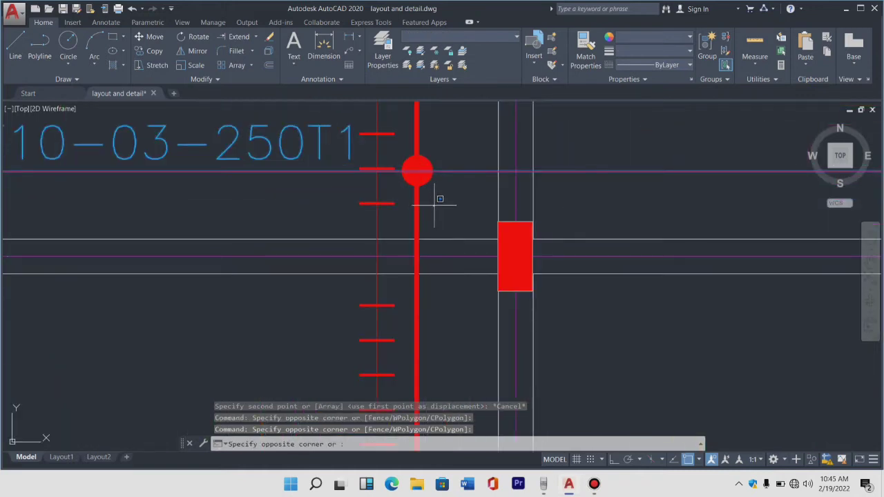
{"action": "left_click", "coordinate": [351, 135]}
{"action": "scroll", "coordinate": [391, 168], "scroll_direction": "down", "scroll_amount": 5}
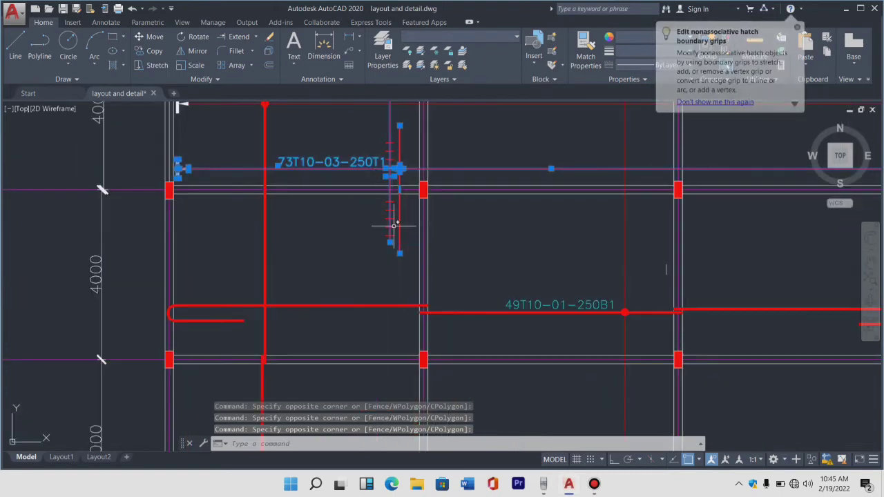
{"action": "scroll", "coordinate": [394, 225], "scroll_direction": "up", "scroll_amount": 5}
Step: Add the top bar with its ticks and right end marker to the selection
{"action": "left_click", "coordinate": [392, 279]}
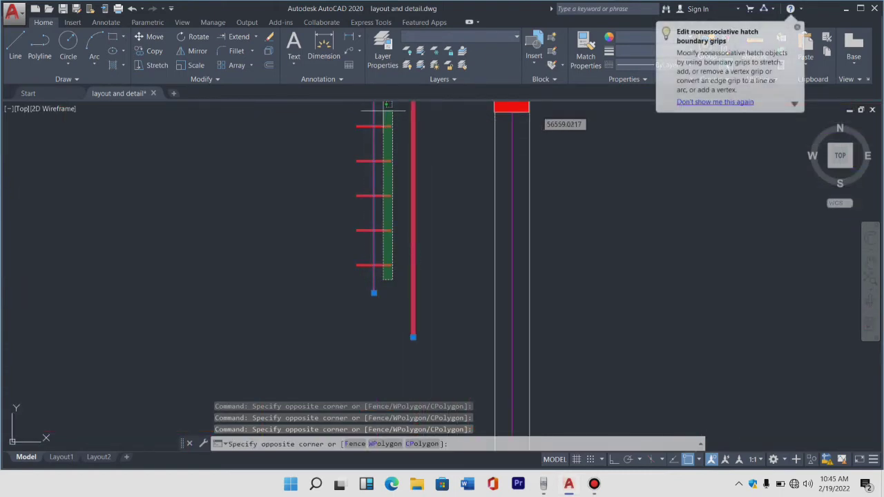
{"action": "left_click", "coordinate": [359, 111]}
{"action": "scroll", "coordinate": [481, 231], "scroll_direction": "down", "scroll_amount": 5}
{"action": "scroll", "coordinate": [309, 163], "scroll_direction": "up", "scroll_amount": 5}
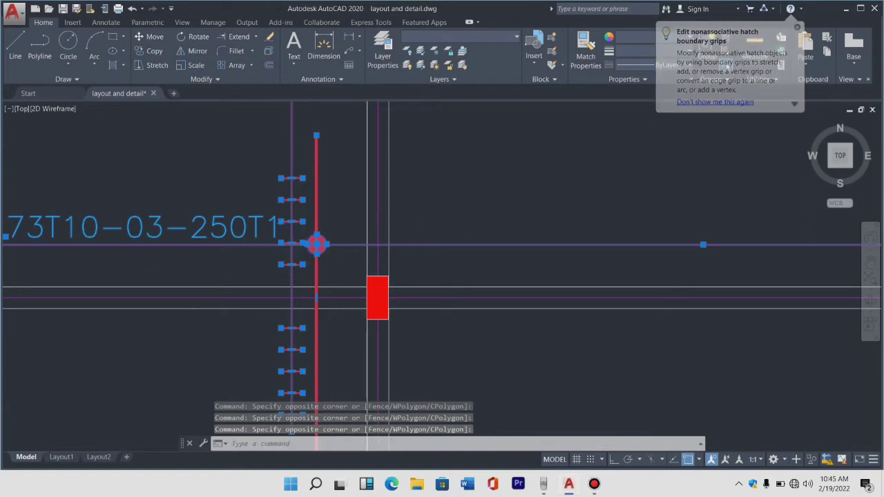
{"action": "scroll", "coordinate": [276, 186], "scroll_direction": "down", "scroll_amount": 5}
{"action": "scroll", "coordinate": [492, 193], "scroll_direction": "up", "scroll_amount": 4}
{"action": "scroll", "coordinate": [476, 200], "scroll_direction": "up", "scroll_amount": 4}
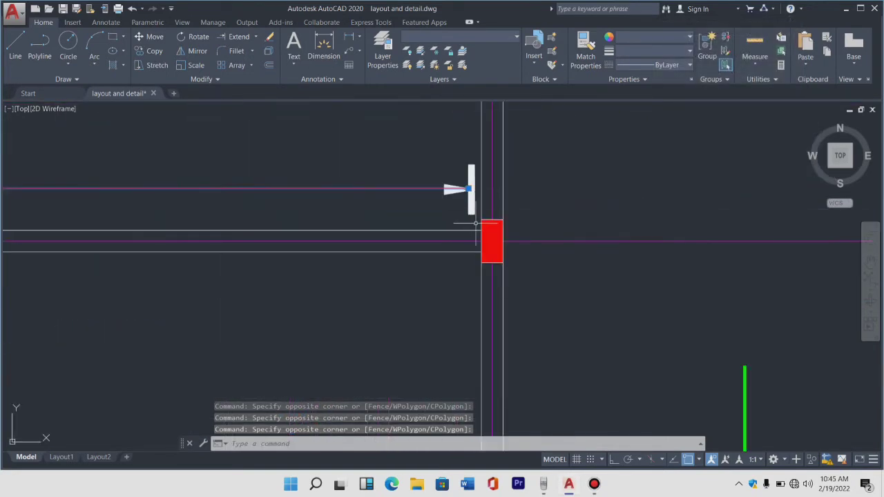
{"action": "scroll", "coordinate": [470, 211], "scroll_direction": "up", "scroll_amount": 4}
{"action": "left_click", "coordinate": [468, 219]}
{"action": "scroll", "coordinate": [463, 156], "scroll_direction": "down", "scroll_amount": 2}
{"action": "scroll", "coordinate": [463, 155], "scroll_direction": "down", "scroll_amount": 3}
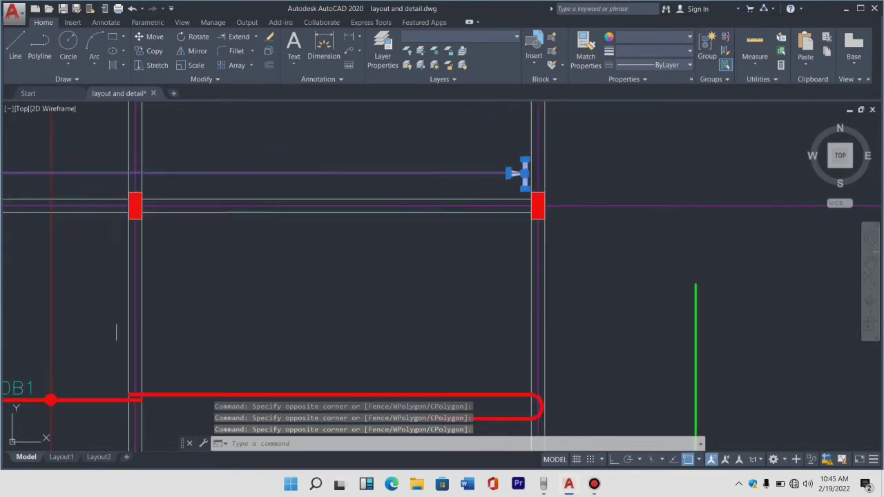
{"action": "scroll", "coordinate": [462, 155], "scroll_direction": "down", "scroll_amount": 3}
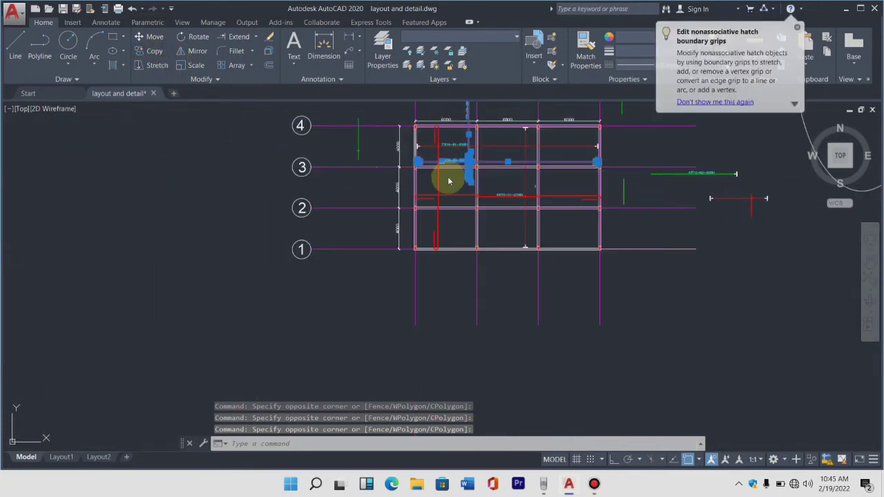
{"action": "scroll", "coordinate": [485, 161], "scroll_direction": "up", "scroll_amount": 2}
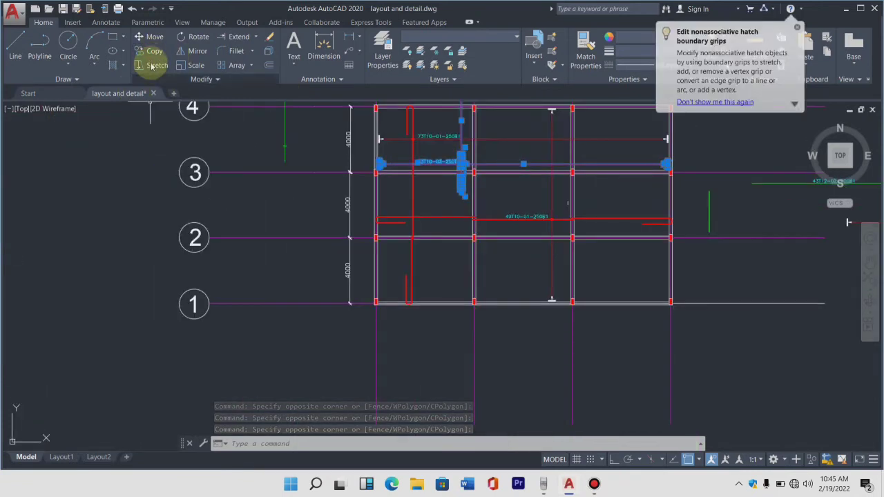
Step: Start copying the 73T10-03-250T1 top bar group, taking a base point on the bar
{"action": "left_click", "coordinate": [462, 167]}
{"action": "type", "text": "co"}
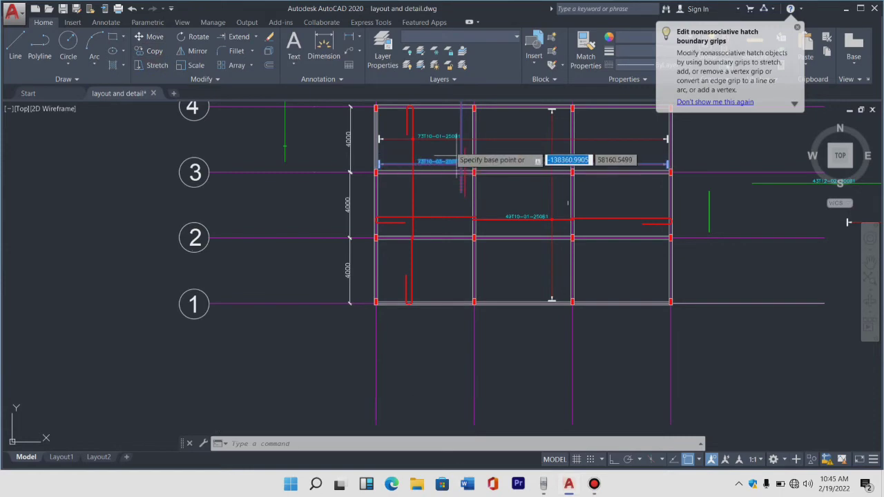
{"action": "key", "text": "Return"}
{"action": "scroll", "coordinate": [477, 178], "scroll_direction": "up", "scroll_amount": 4}
{"action": "scroll", "coordinate": [494, 192], "scroll_direction": "up", "scroll_amount": 5}
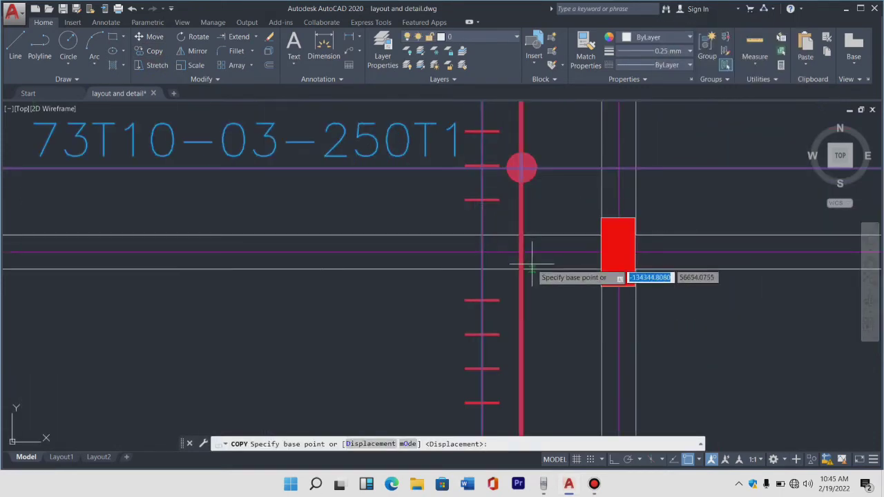
{"action": "left_click", "coordinate": [523, 252]}
{"action": "scroll", "coordinate": [520, 200], "scroll_direction": "down", "scroll_amount": 6}
{"action": "scroll", "coordinate": [503, 193], "scroll_direction": "down", "scroll_amount": 3}
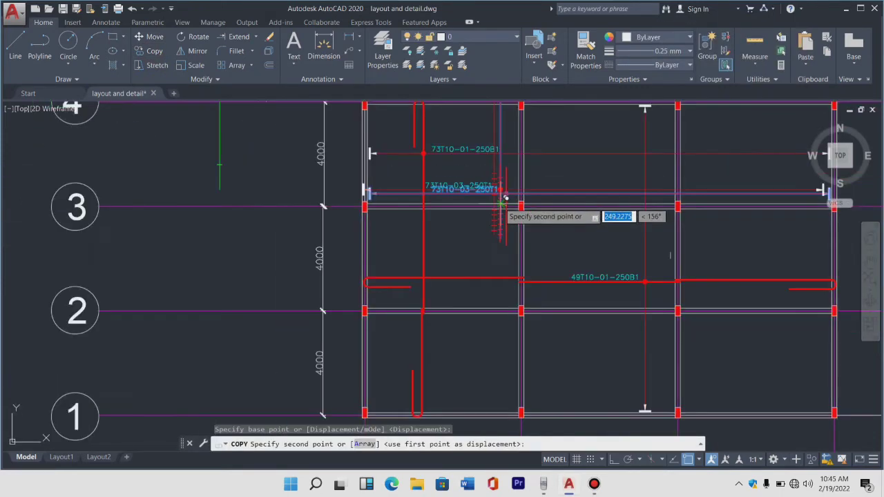
{"action": "scroll", "coordinate": [500, 314], "scroll_direction": "up", "scroll_amount": 4}
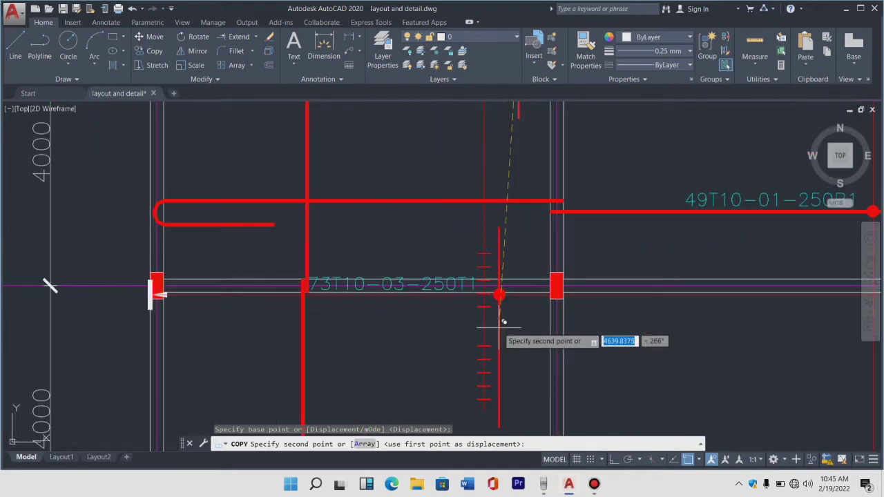
{"action": "scroll", "coordinate": [503, 285], "scroll_direction": "up", "scroll_amount": 5}
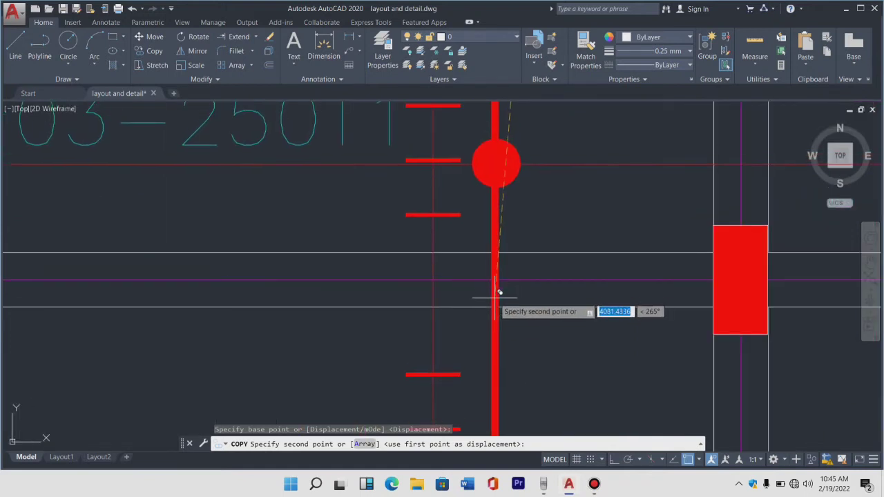
{"action": "scroll", "coordinate": [493, 296], "scroll_direction": "down", "scroll_amount": 5}
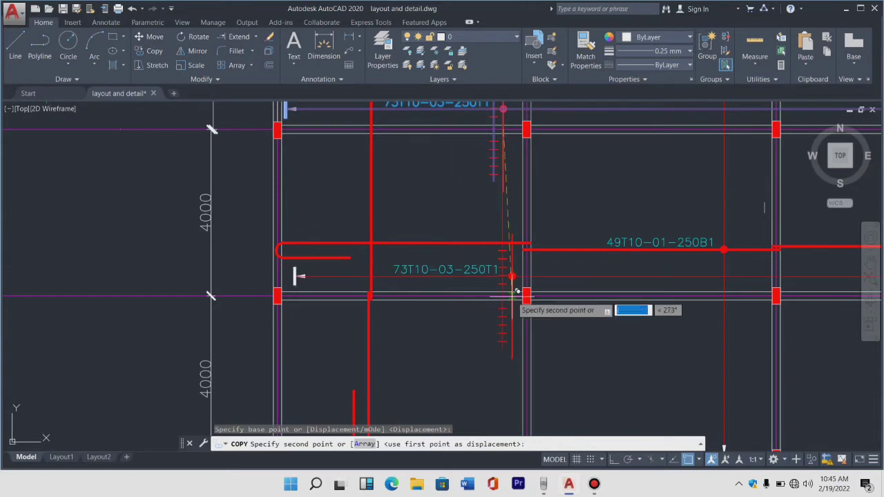
Step: With Ortho on, place the copy 4000 straight down at grid 2
{"action": "left_click", "coordinate": [619, 462]}
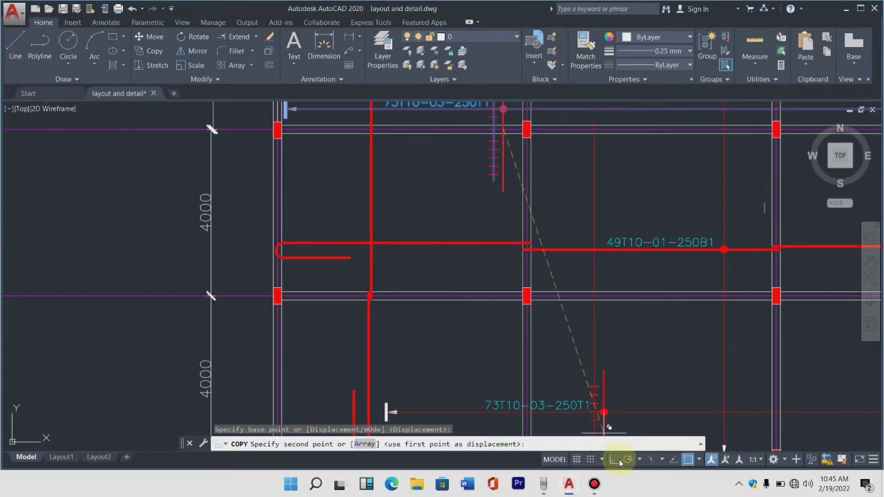
{"action": "scroll", "coordinate": [503, 300], "scroll_direction": "up", "scroll_amount": 4}
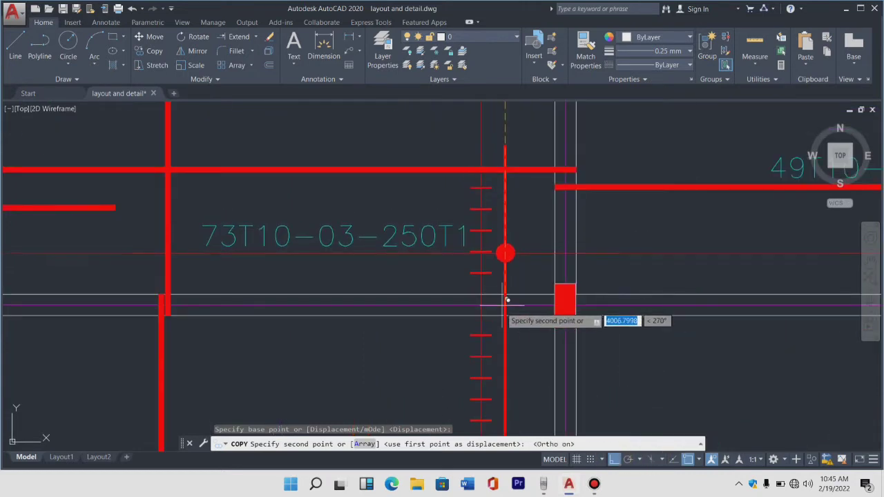
{"action": "scroll", "coordinate": [506, 310], "scroll_direction": "up", "scroll_amount": 4}
{"action": "middle_click_drag", "start_coordinate": [505, 313], "coordinate": [516, 295]}
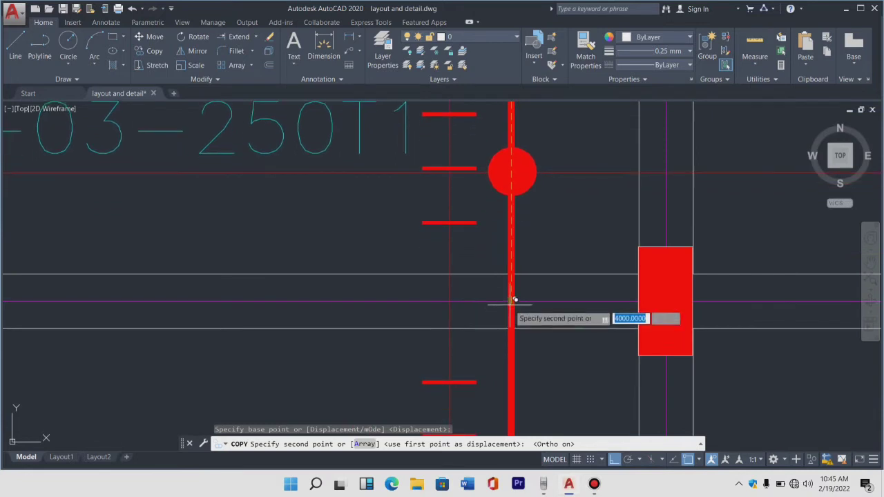
{"action": "scroll", "coordinate": [516, 295], "scroll_direction": "down", "scroll_amount": 5}
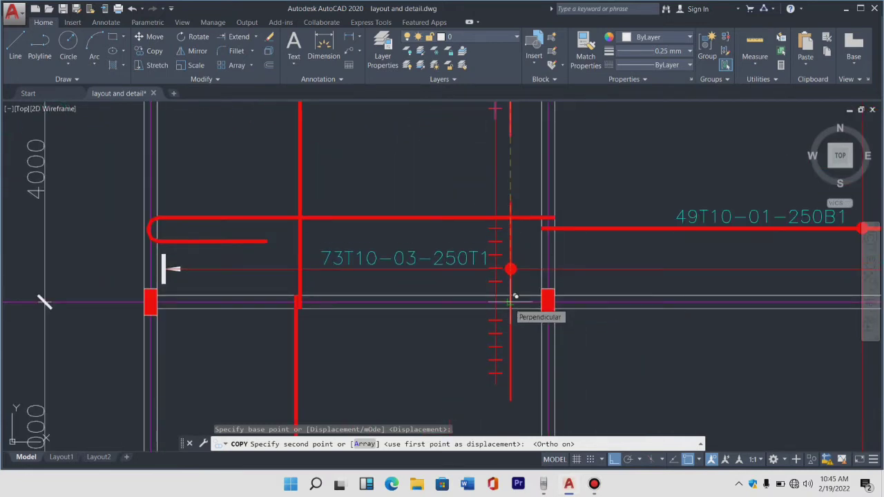
{"action": "scroll", "coordinate": [515, 297], "scroll_direction": "up", "scroll_amount": 4}
{"action": "scroll", "coordinate": [514, 296], "scroll_direction": "up", "scroll_amount": 2}
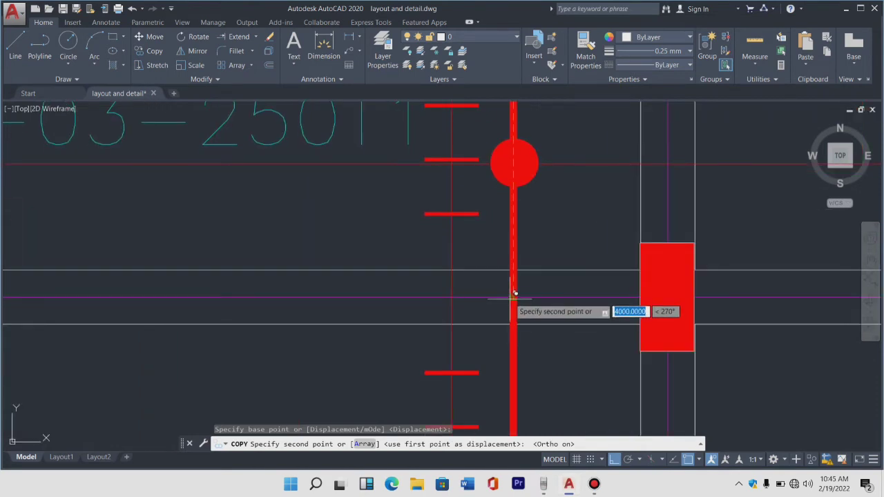
{"action": "key", "text": "Return"}
{"action": "scroll", "coordinate": [495, 275], "scroll_direction": "down", "scroll_amount": 3}
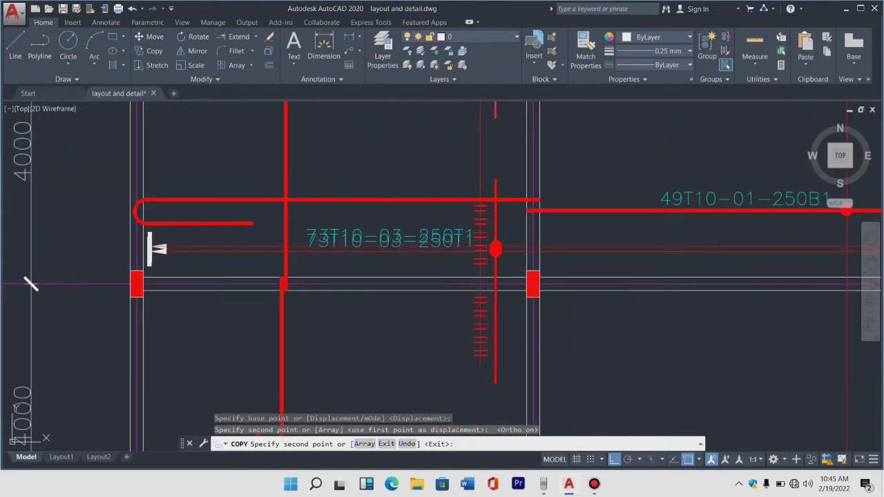
{"action": "key", "text": "Escape"}
{"action": "scroll", "coordinate": [495, 275], "scroll_direction": "down", "scroll_amount": 4}
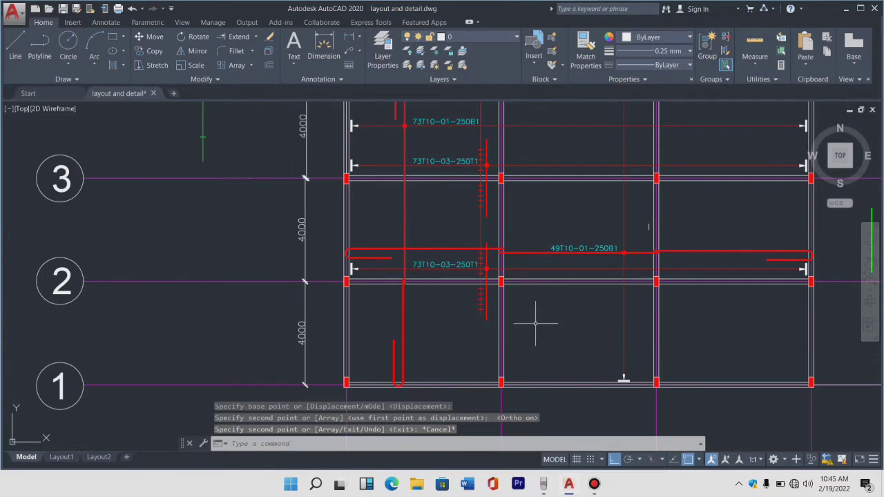
Step: Select the long vertical red line, delete it, then undo the deletion
{"action": "scroll", "coordinate": [492, 230], "scroll_direction": "up", "scroll_amount": 3}
{"action": "scroll", "coordinate": [480, 253], "scroll_direction": "down", "scroll_amount": 2}
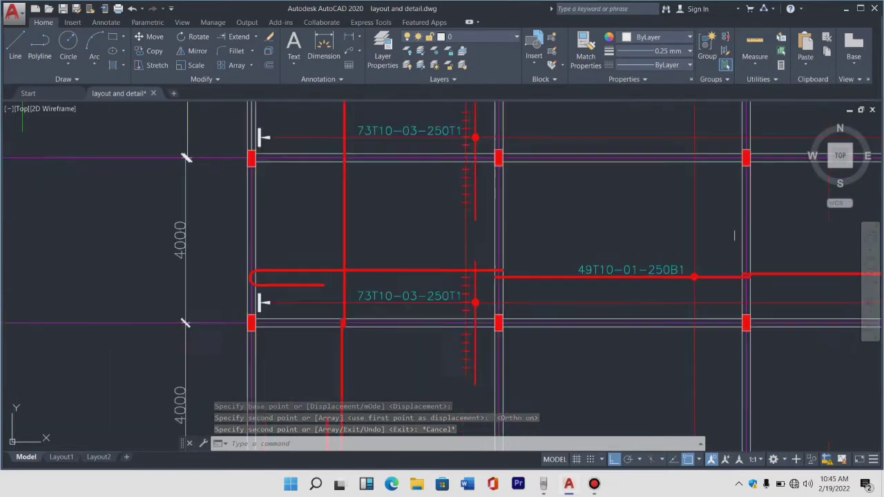
{"action": "scroll", "coordinate": [476, 254], "scroll_direction": "down", "scroll_amount": 4}
{"action": "scroll", "coordinate": [468, 256], "scroll_direction": "up", "scroll_amount": 5}
{"action": "left_click", "coordinate": [470, 271]}
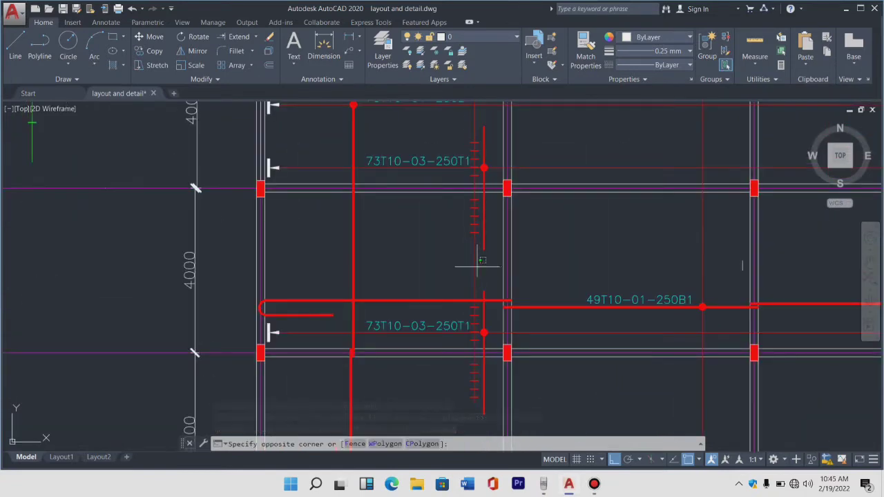
{"action": "scroll", "coordinate": [460, 270], "scroll_direction": "down", "scroll_amount": 5}
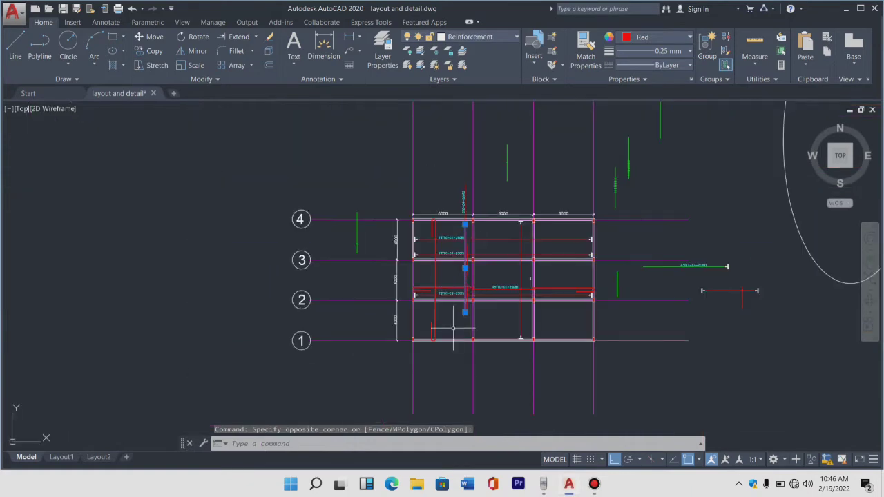
{"action": "scroll", "coordinate": [457, 272], "scroll_direction": "up", "scroll_amount": 4}
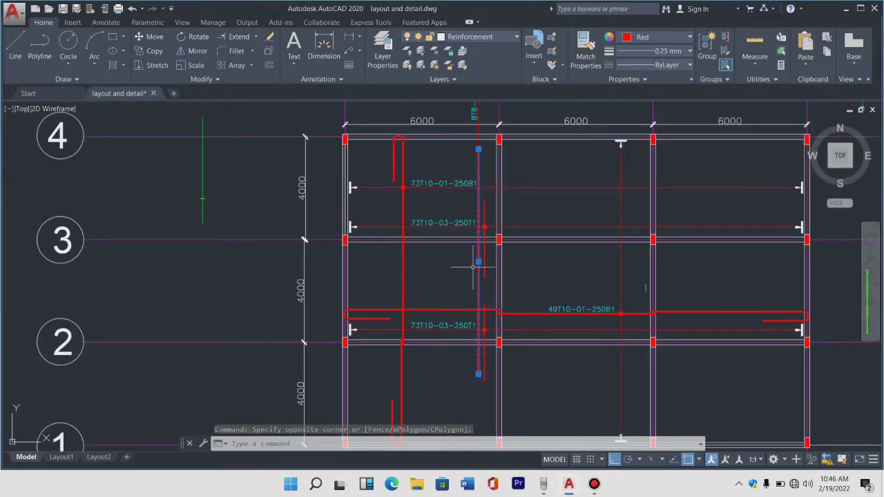
{"action": "key", "text": "Delete"}
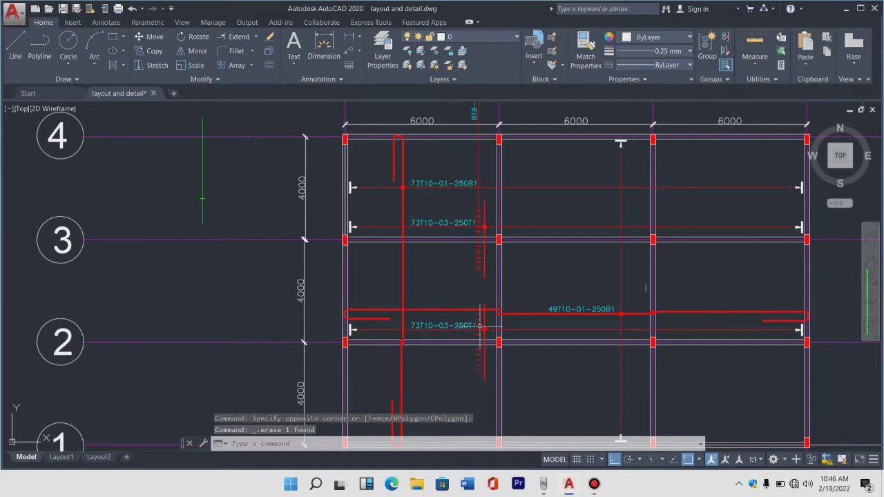
{"action": "key", "text": "ctrl+z"}
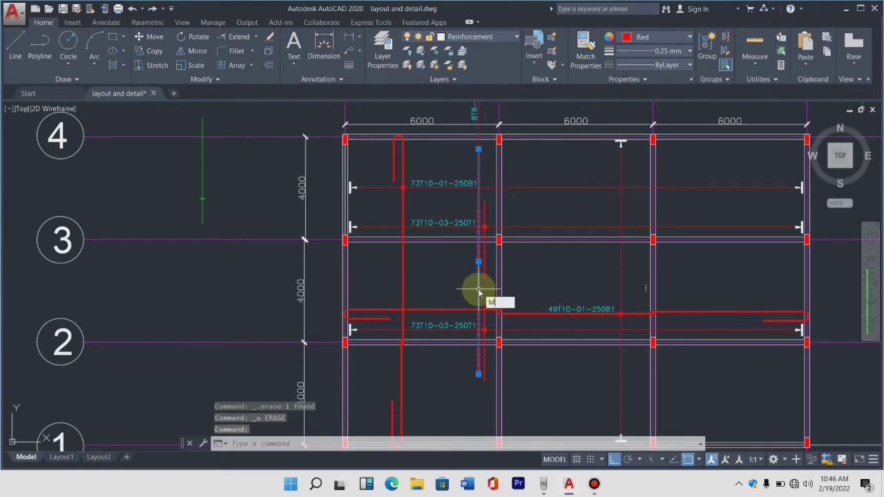
Step: Start moving the vertical red line with its base point at the grid 2 bar
{"action": "type", "text": "m"}
{"action": "key", "text": "Return"}
{"action": "scroll", "coordinate": [487, 222], "scroll_direction": "down", "scroll_amount": 3}
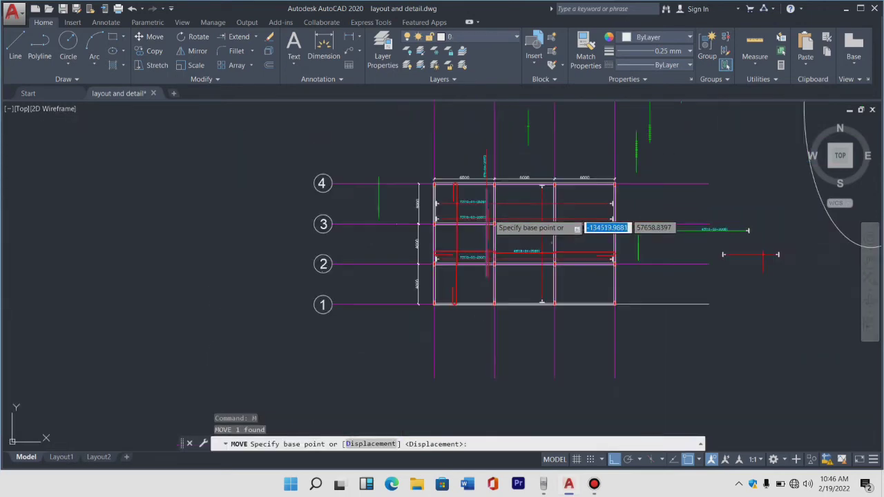
{"action": "scroll", "coordinate": [488, 222], "scroll_direction": "down", "scroll_amount": 2}
{"action": "scroll", "coordinate": [491, 265], "scroll_direction": "up", "scroll_amount": 6}
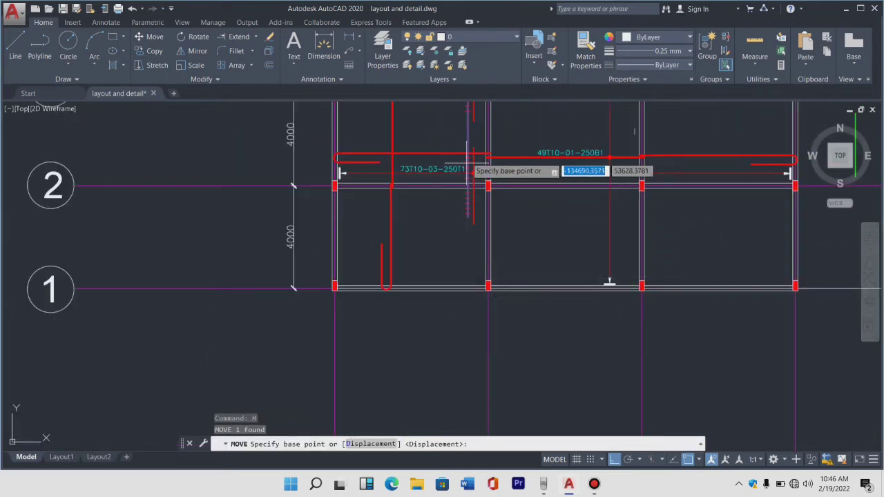
{"action": "left_click", "coordinate": [471, 138]}
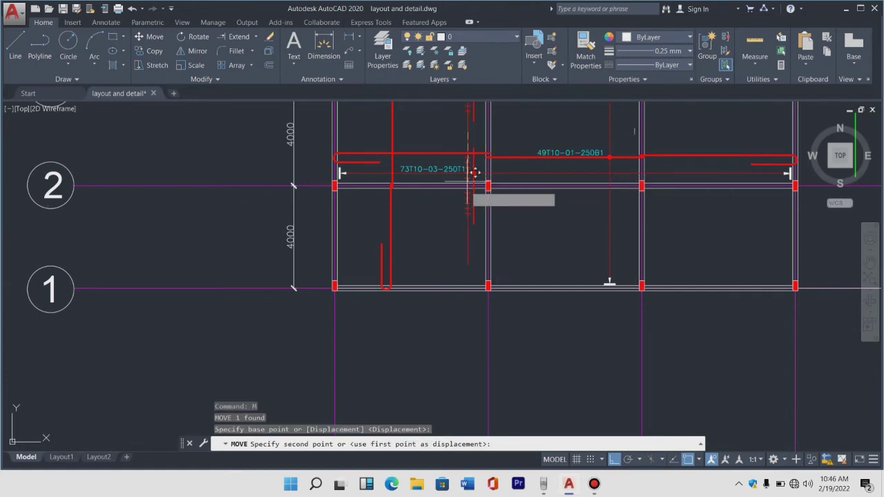
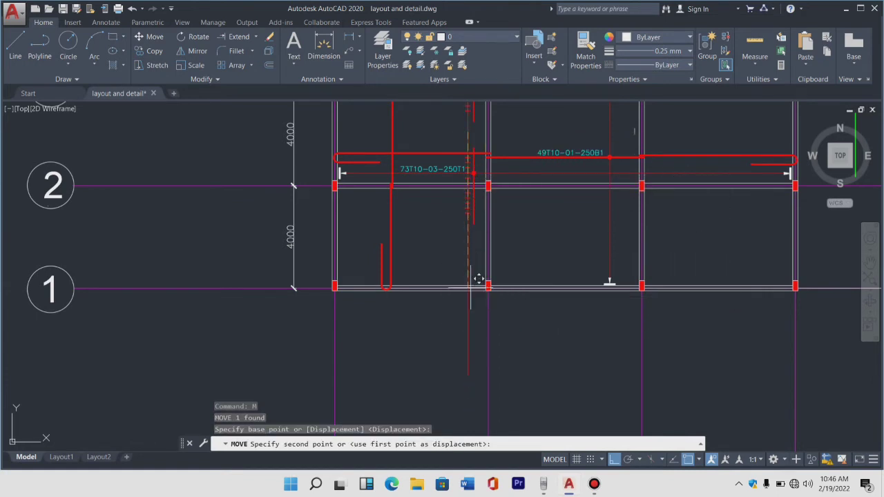
Step: Place the moved element and adjust the view around grid line 1
{"action": "left_click", "coordinate": [470, 328]}
{"action": "scroll", "coordinate": [468, 325], "scroll_direction": "down", "scroll_amount": 3}
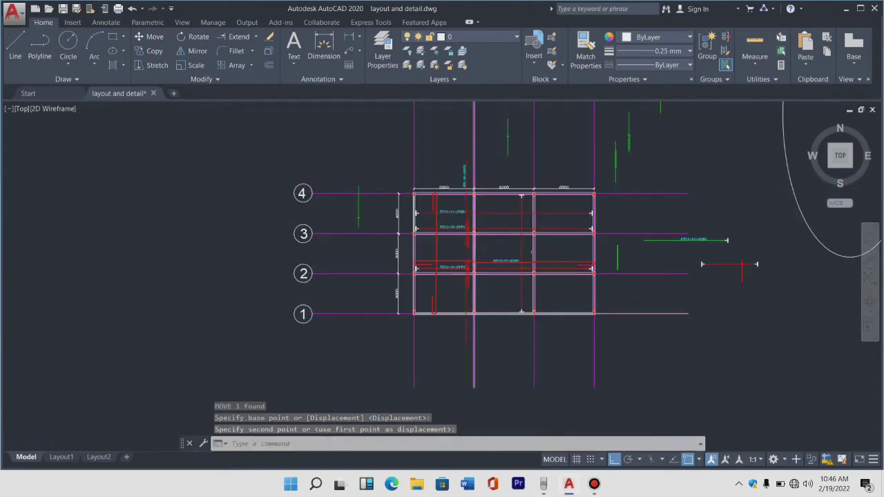
{"action": "scroll", "coordinate": [464, 333], "scroll_direction": "up", "scroll_amount": 6}
{"action": "middle_click_drag", "start_coordinate": [473, 291], "coordinate": [481, 296]}
{"action": "scroll", "coordinate": [484, 241], "scroll_direction": "down", "scroll_amount": 6}
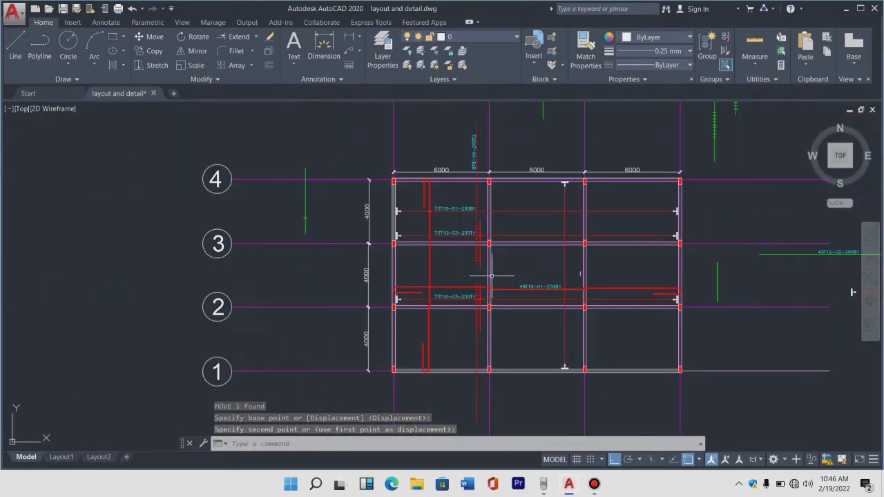
{"action": "scroll", "coordinate": [478, 165], "scroll_direction": "up", "scroll_amount": 7}
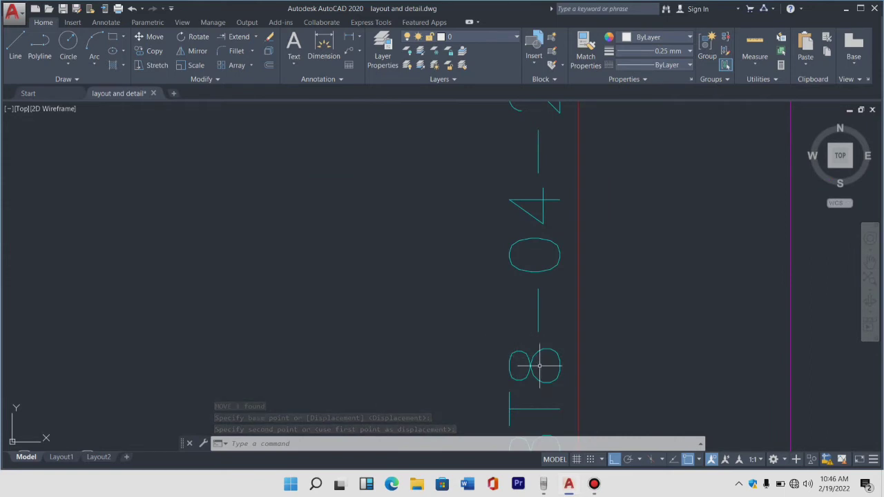
{"action": "scroll", "coordinate": [540, 366], "scroll_direction": "down", "scroll_amount": 5}
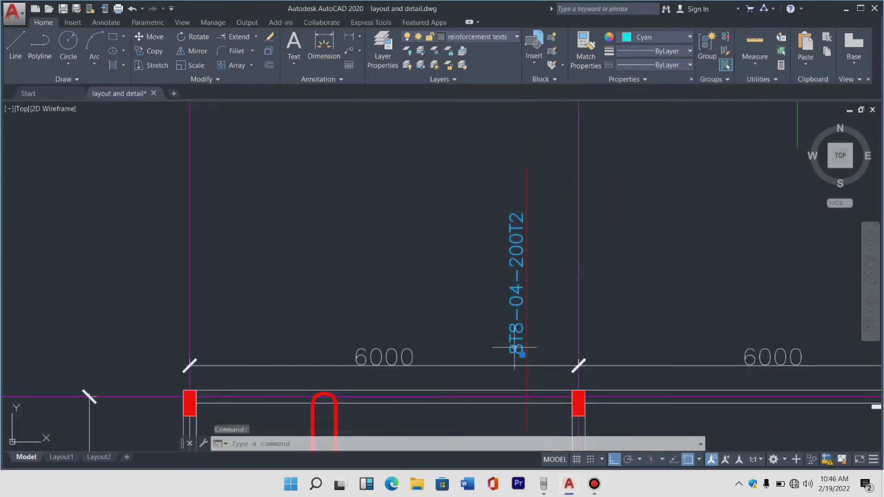
Step: Copy the 8T8-04-200T2 bar mark to just below grid line 1
{"action": "type", "text": "co"}
{"action": "key", "text": "Return"}
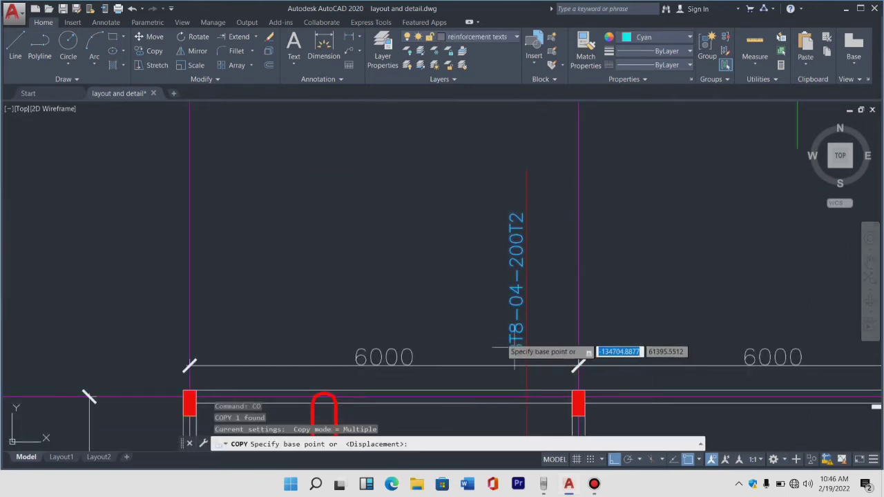
{"action": "left_click", "coordinate": [523, 355]}
{"action": "scroll", "coordinate": [515, 296], "scroll_direction": "down", "scroll_amount": 3}
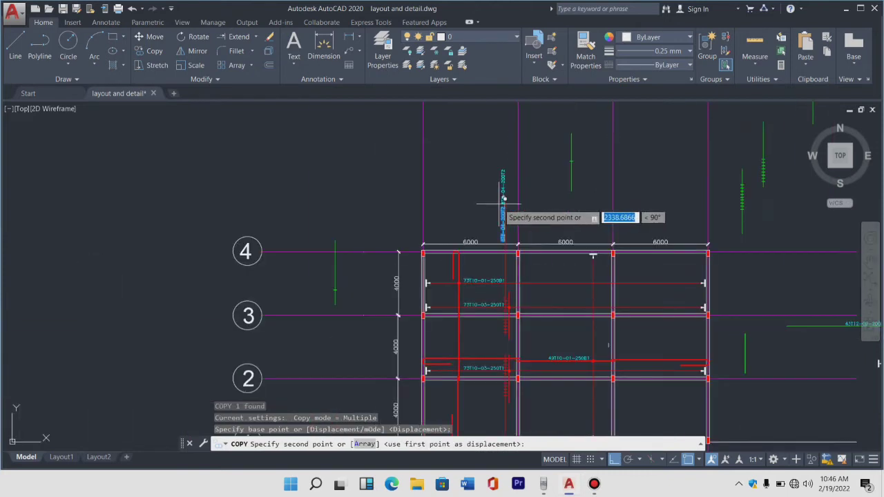
{"action": "scroll", "coordinate": [504, 318], "scroll_direction": "down", "scroll_amount": 3}
{"action": "scroll", "coordinate": [501, 290], "scroll_direction": "up", "scroll_amount": 4}
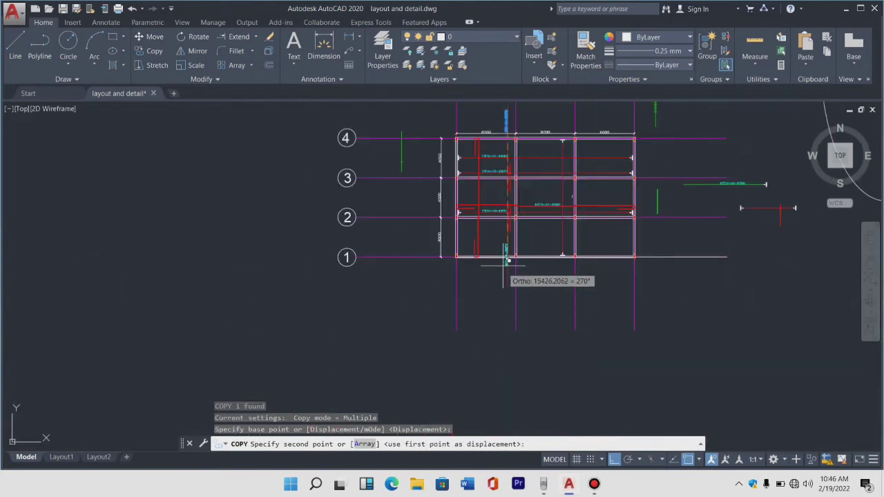
{"action": "scroll", "coordinate": [507, 270], "scroll_direction": "up", "scroll_amount": 2}
{"action": "scroll", "coordinate": [518, 311], "scroll_direction": "up", "scroll_amount": 5}
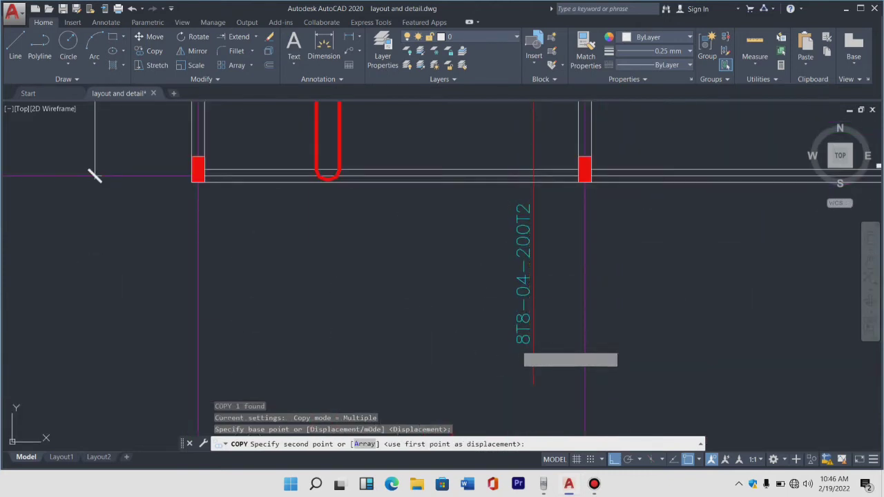
{"action": "left_click", "coordinate": [523, 341]}
{"action": "key", "text": "Escape"}
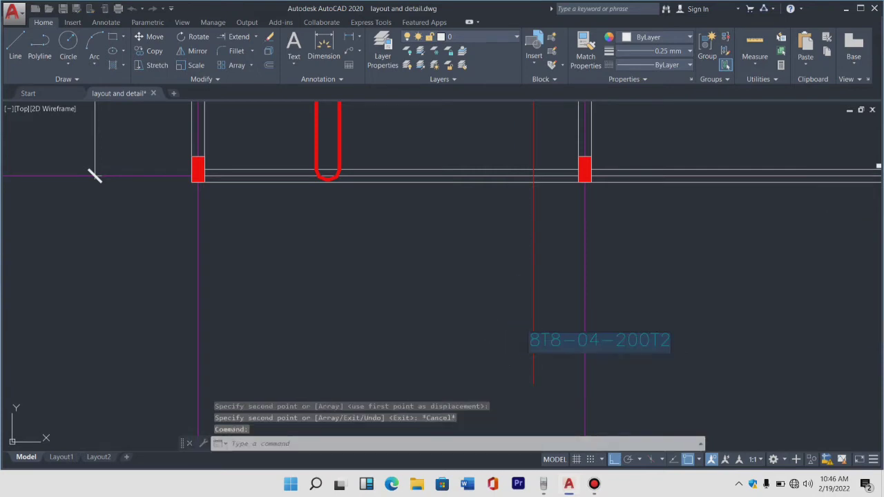
Step: Edit the copied label's text to read 8T8-05-200T2
{"action": "double_click", "coordinate": [523, 325]}
{"action": "key", "text": "Escape"}
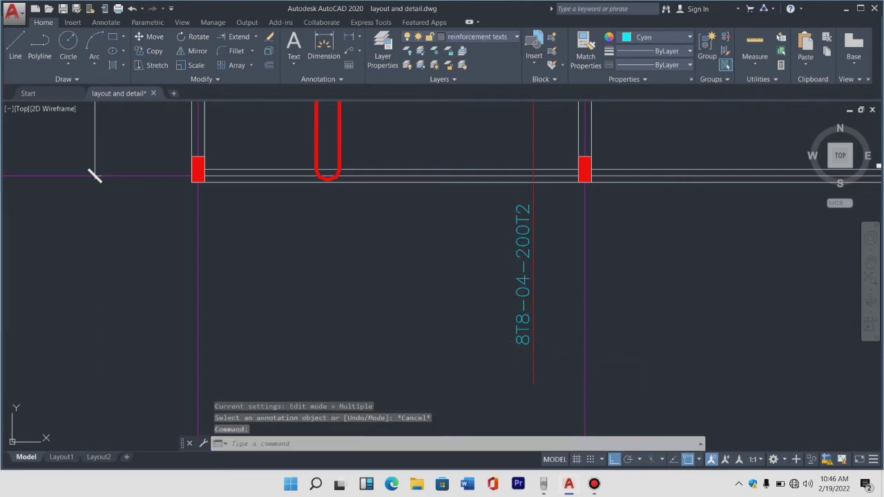
{"action": "double_click", "coordinate": [563, 297]}
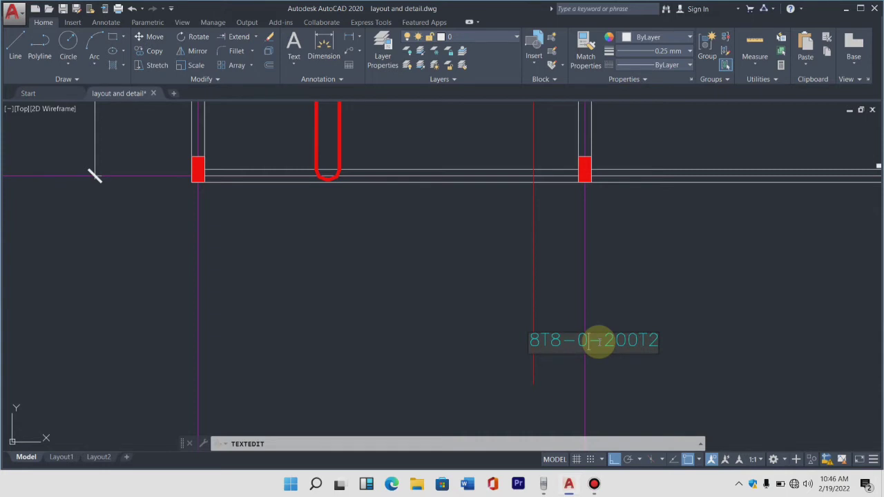
{"action": "left_click", "coordinate": [599, 341]}
{"action": "type", "text": "5"}
{"action": "left_click", "coordinate": [705, 256]}
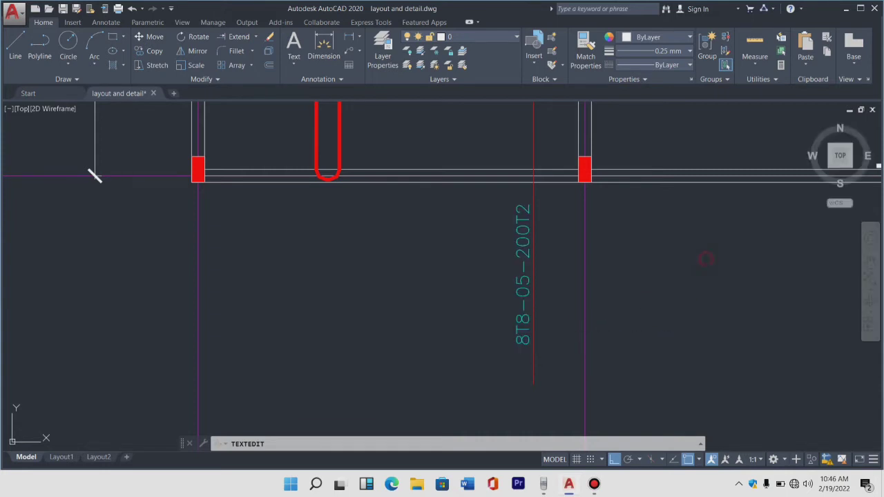
{"action": "scroll", "coordinate": [391, 259], "scroll_direction": "down", "scroll_amount": 6}
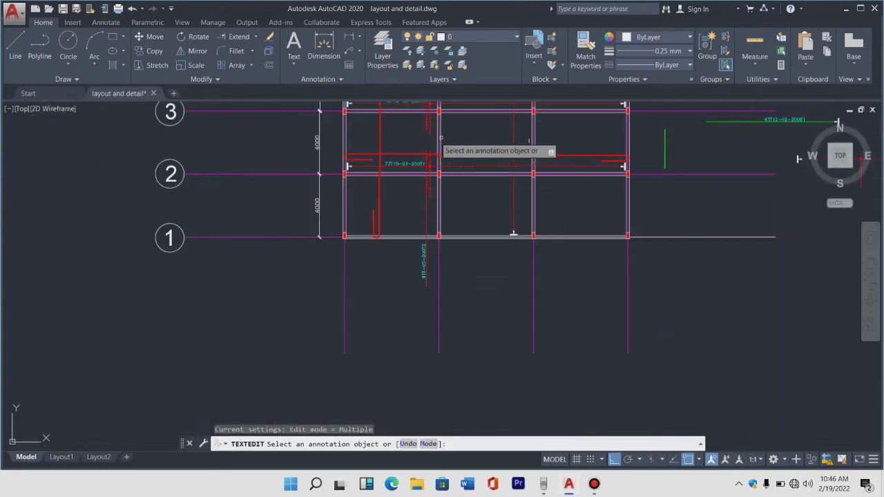
Step: Exit text editing and select the red bar near grid 2 and the 49T10-01-250B1 bar
{"action": "scroll", "coordinate": [430, 145], "scroll_direction": "up", "scroll_amount": 4}
{"action": "scroll", "coordinate": [435, 221], "scroll_direction": "down", "scroll_amount": 2}
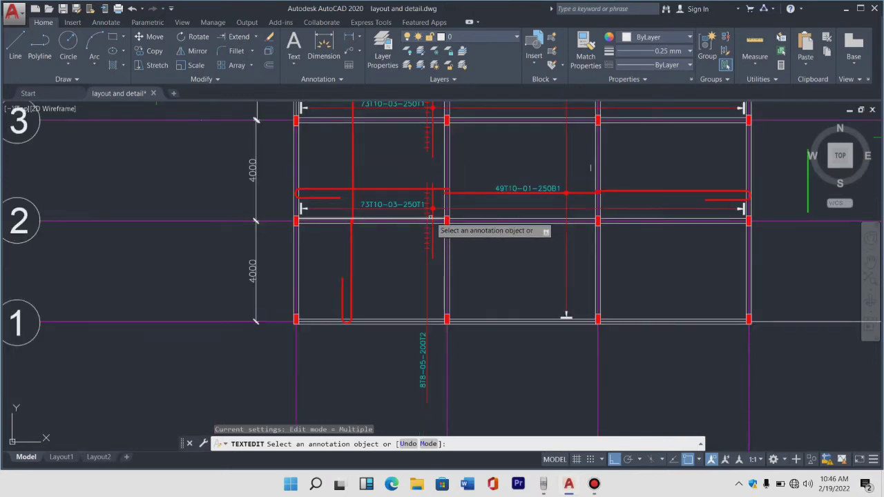
{"action": "scroll", "coordinate": [338, 186], "scroll_direction": "up", "scroll_amount": 2}
{"action": "scroll", "coordinate": [339, 211], "scroll_direction": "down", "scroll_amount": 2}
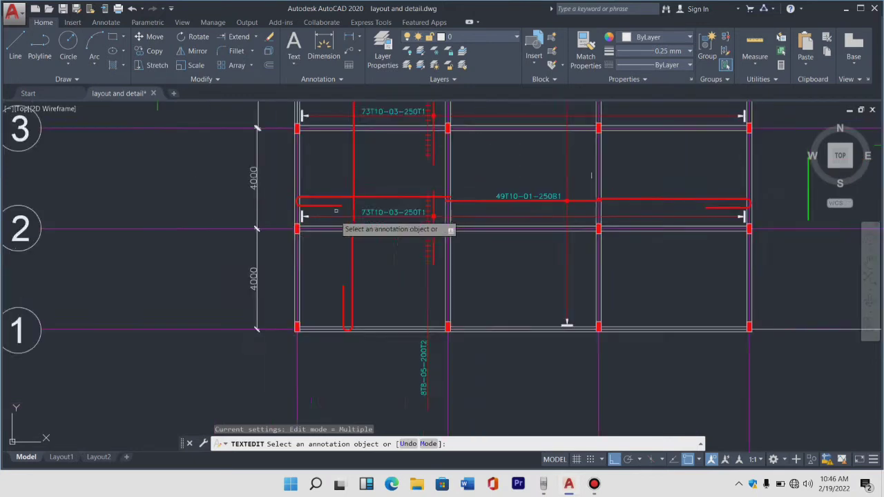
{"action": "scroll", "coordinate": [335, 221], "scroll_direction": "down", "scroll_amount": 2}
{"action": "scroll", "coordinate": [332, 206], "scroll_direction": "up", "scroll_amount": 4}
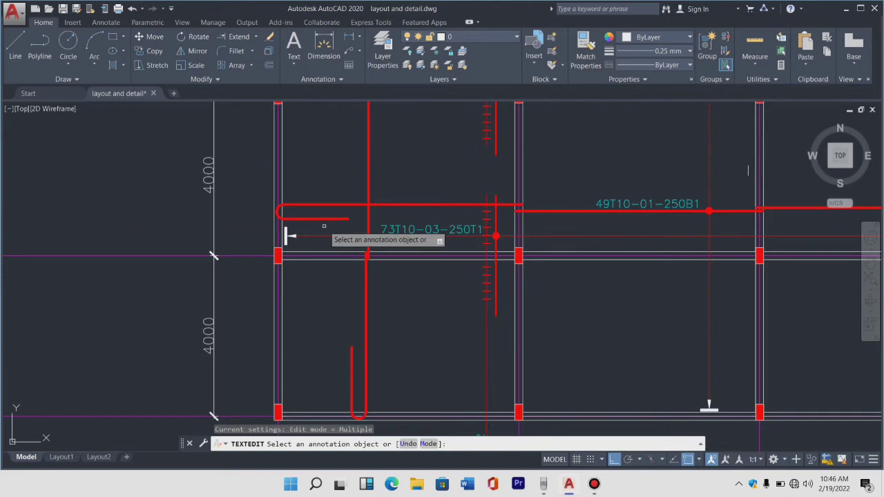
{"action": "key", "text": "Escape"}
{"action": "left_click", "coordinate": [323, 221]}
{"action": "left_click", "coordinate": [317, 205]}
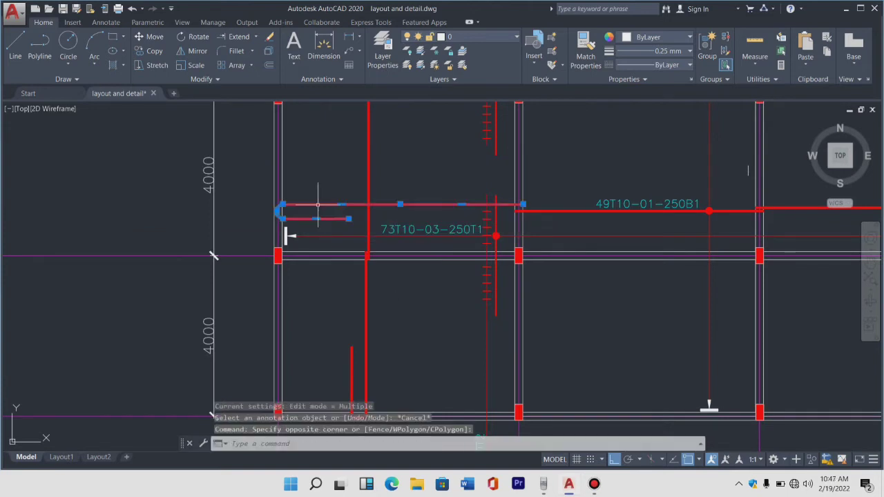
{"action": "left_click", "coordinate": [525, 220]}
{"action": "left_click", "coordinate": [534, 202]}
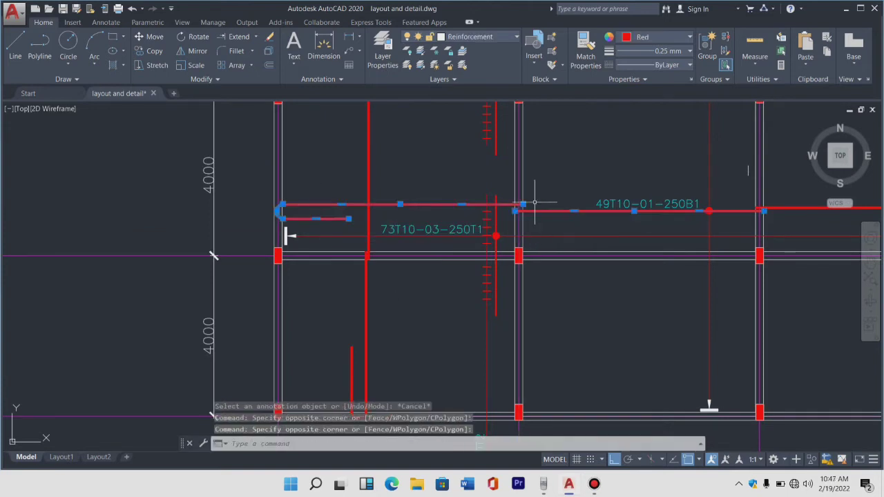
Step: Window-select the bar's right end into the selection
{"action": "left_click", "coordinate": [622, 203]}
{"action": "scroll", "coordinate": [709, 208], "scroll_direction": "up", "scroll_amount": 5}
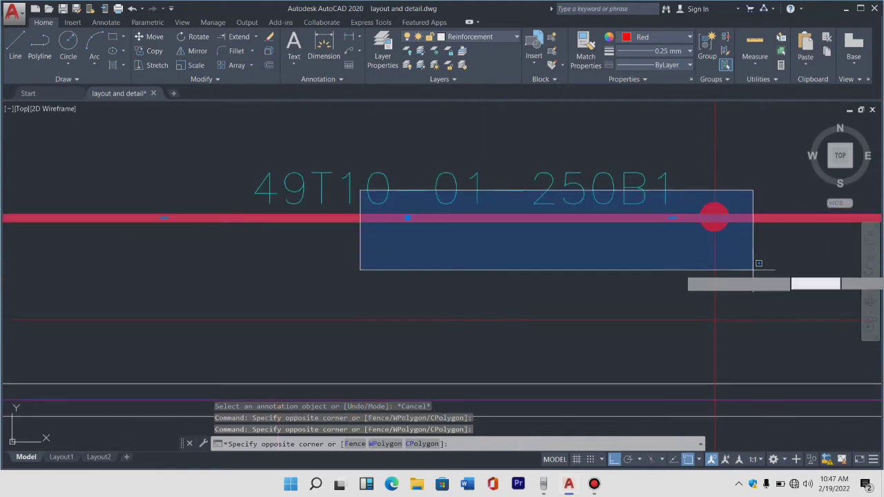
{"action": "left_click", "coordinate": [725, 231]}
{"action": "scroll", "coordinate": [510, 215], "scroll_direction": "down", "scroll_amount": 5}
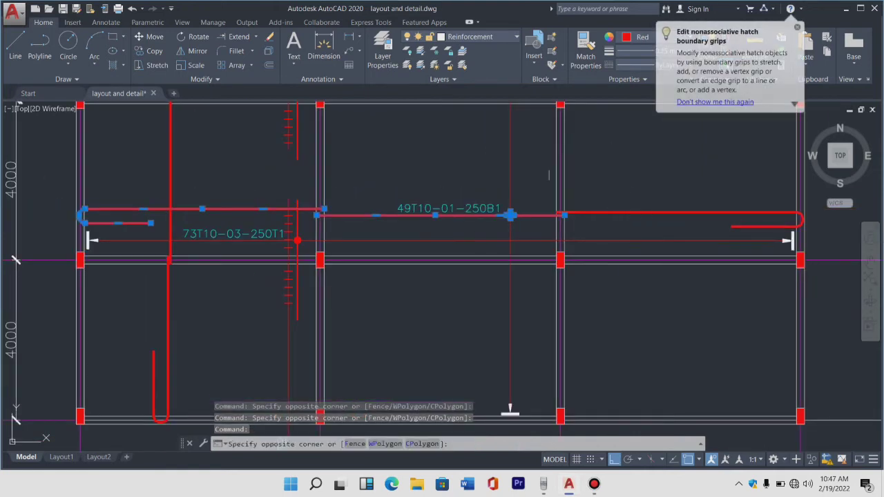
{"action": "left_click", "coordinate": [635, 208]}
{"action": "left_click", "coordinate": [781, 232]}
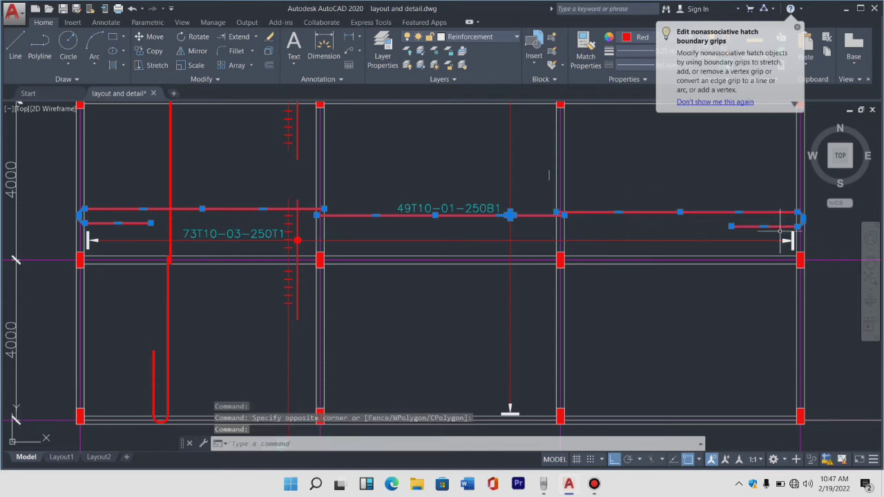
{"action": "scroll", "coordinate": [788, 240], "scroll_direction": "up", "scroll_amount": 1}
{"action": "scroll", "coordinate": [787, 240], "scroll_direction": "up", "scroll_amount": 1}
{"action": "scroll", "coordinate": [784, 241], "scroll_direction": "up", "scroll_amount": 1}
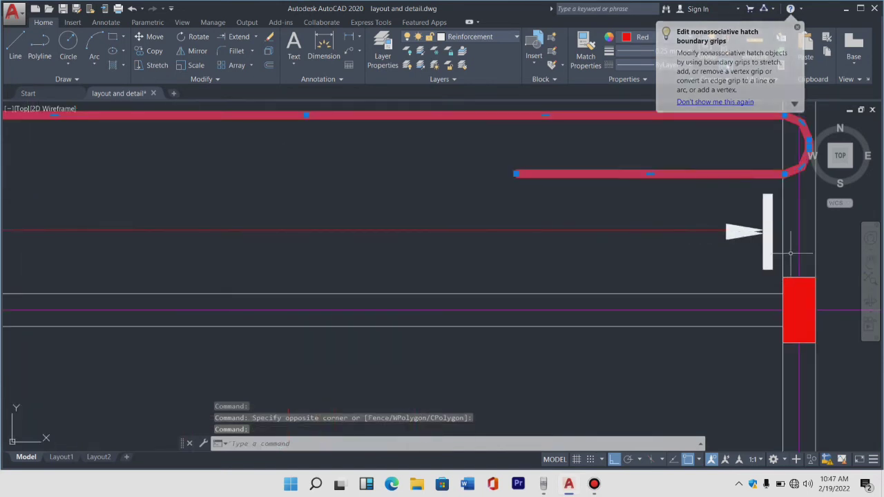
{"action": "scroll", "coordinate": [781, 244], "scroll_direction": "up", "scroll_amount": 1}
{"action": "scroll", "coordinate": [781, 243], "scroll_direction": "up", "scroll_amount": 3}
Step: Add the distribution tick marks at the bar's right end to the selection
{"action": "left_click", "coordinate": [774, 263]}
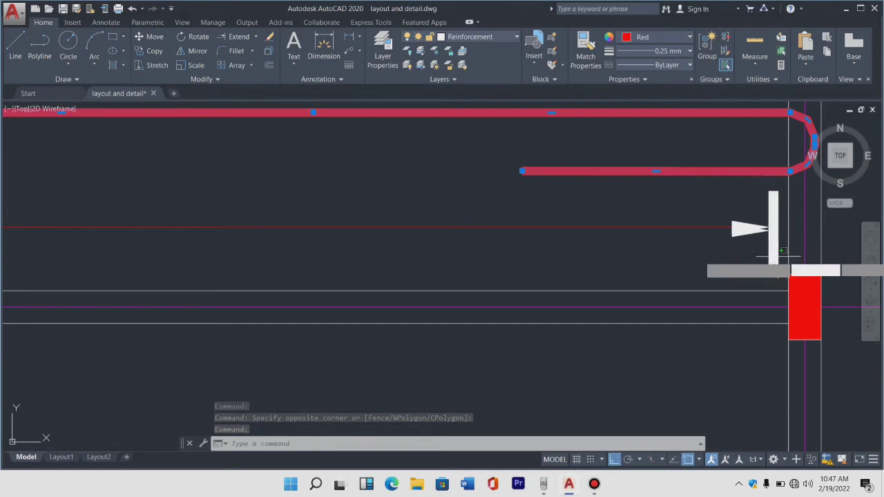
{"action": "left_click", "coordinate": [751, 237]}
{"action": "left_click", "coordinate": [711, 263]}
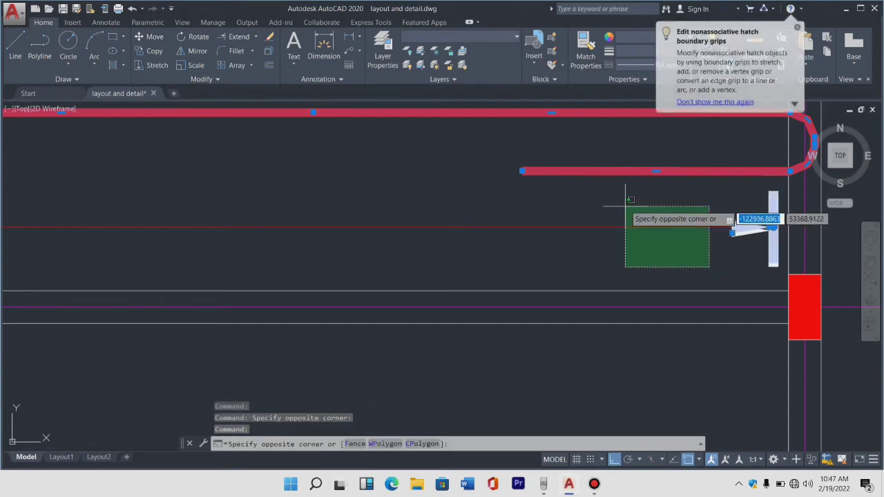
{"action": "left_click", "coordinate": [630, 234]}
{"action": "scroll", "coordinate": [803, 236], "scroll_direction": "down", "scroll_amount": 5}
{"action": "scroll", "coordinate": [801, 236], "scroll_direction": "up", "scroll_amount": 2}
{"action": "scroll", "coordinate": [799, 235], "scroll_direction": "up", "scroll_amount": 4}
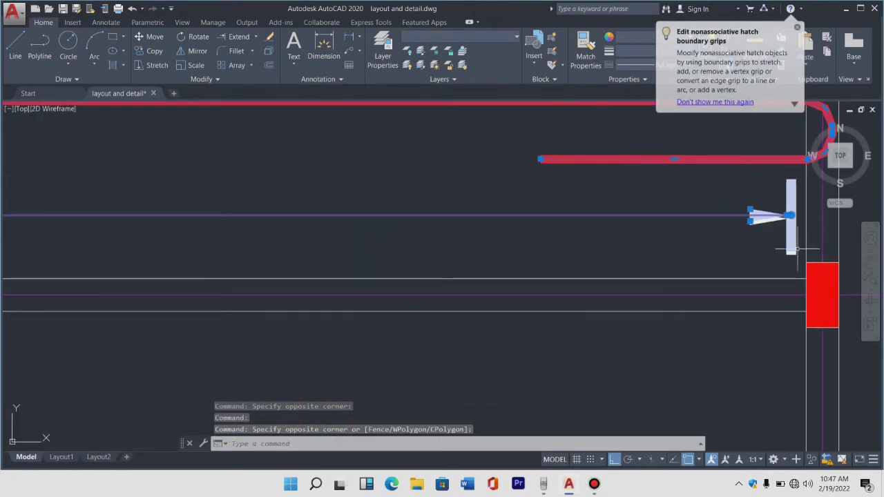
{"action": "left_click", "coordinate": [797, 255]}
{"action": "left_click", "coordinate": [690, 178]}
Step: Pick the tick mark near the left column, then clear the whole selection
{"action": "scroll", "coordinate": [746, 205], "scroll_direction": "down", "scroll_amount": 4}
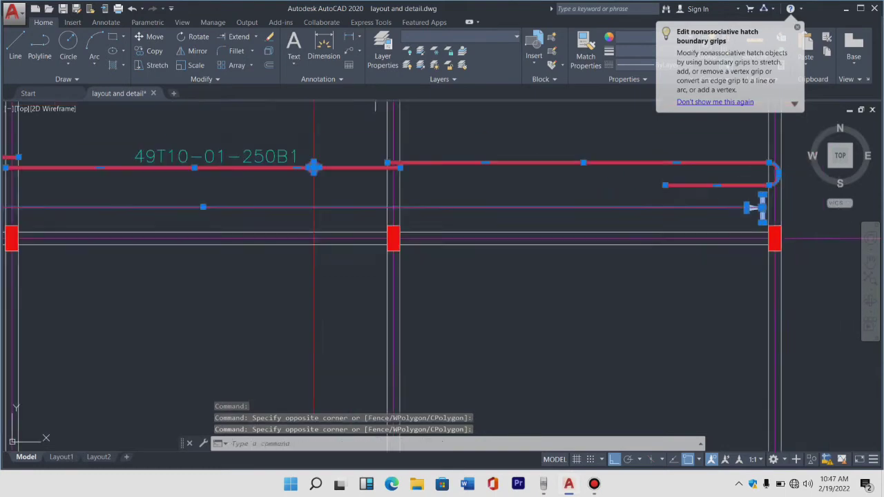
{"action": "scroll", "coordinate": [746, 205], "scroll_direction": "down", "scroll_amount": 4}
{"action": "scroll", "coordinate": [314, 205], "scroll_direction": "up", "scroll_amount": 5}
{"action": "scroll", "coordinate": [371, 224], "scroll_direction": "up", "scroll_amount": 2}
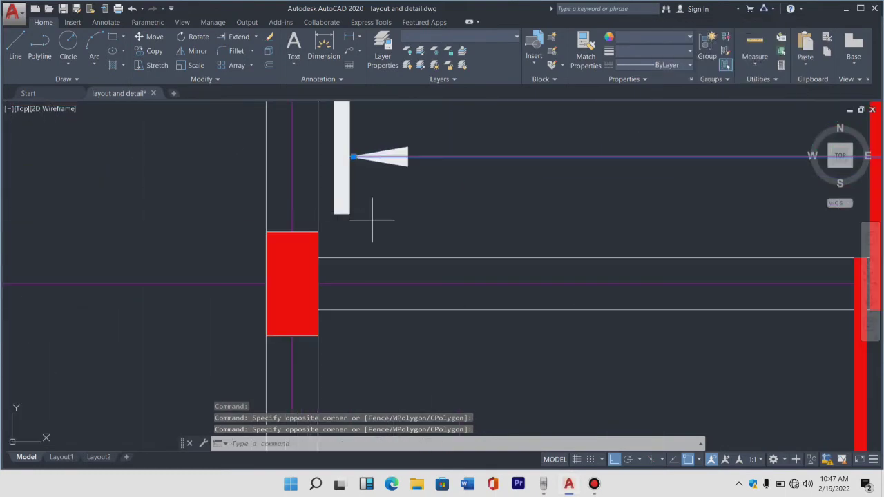
{"action": "left_click", "coordinate": [373, 221]}
{"action": "left_click", "coordinate": [342, 141]}
{"action": "scroll", "coordinate": [304, 148], "scroll_direction": "down", "scroll_amount": 5}
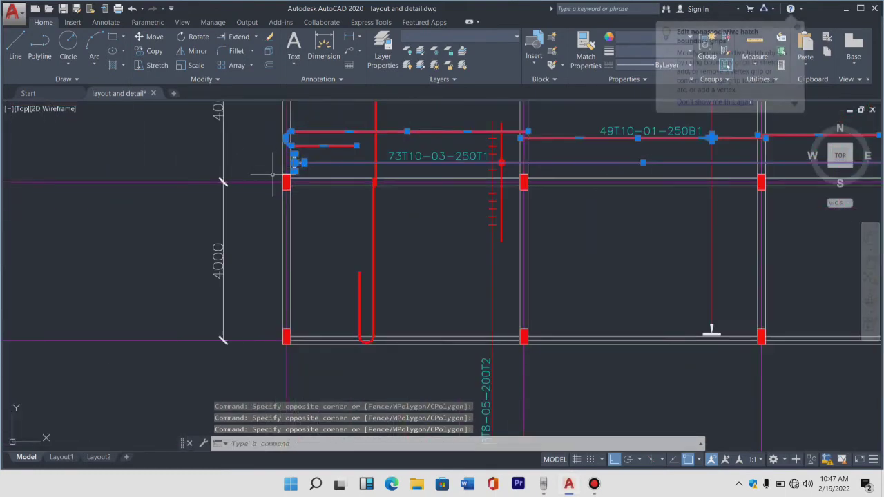
{"action": "scroll", "coordinate": [273, 178], "scroll_direction": "down", "scroll_amount": 3}
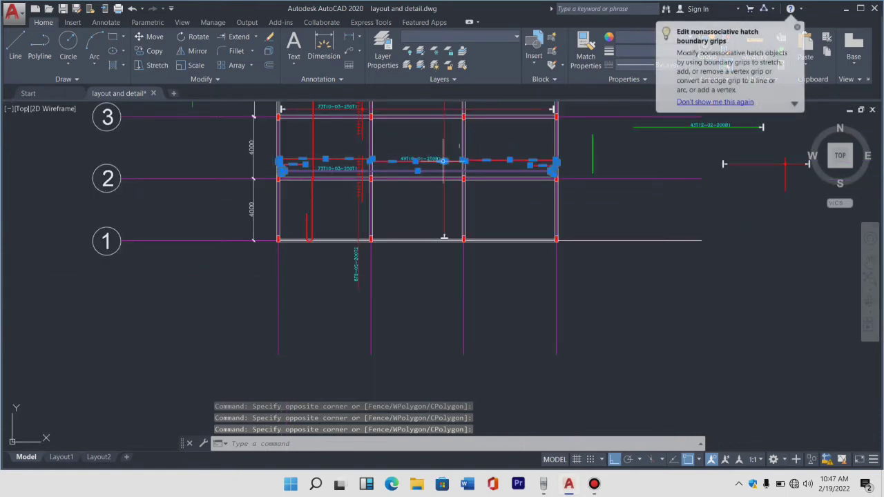
{"action": "scroll", "coordinate": [463, 152], "scroll_direction": "up", "scroll_amount": 2}
{"action": "key", "text": "Escape"}
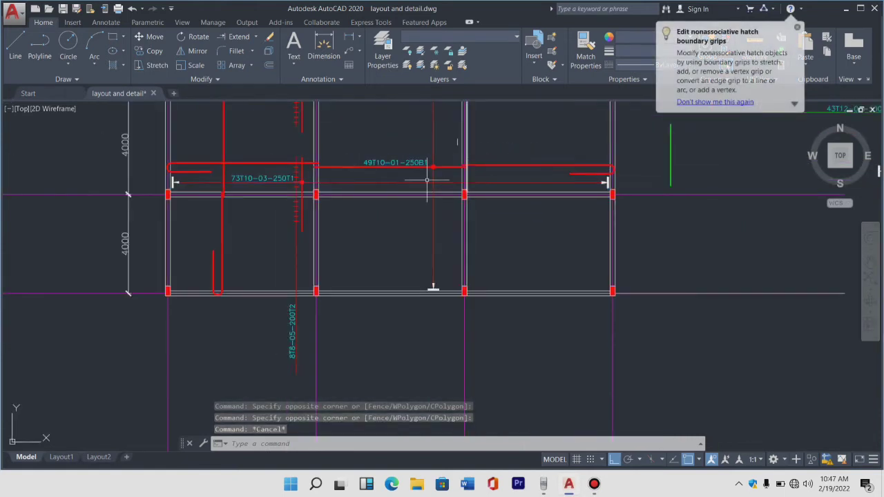
{"action": "key", "text": "Escape"}
Step: Reselect the red hooked bar and the 49T10-01-250B1 bar
{"action": "scroll", "coordinate": [197, 168], "scroll_direction": "up", "scroll_amount": 4}
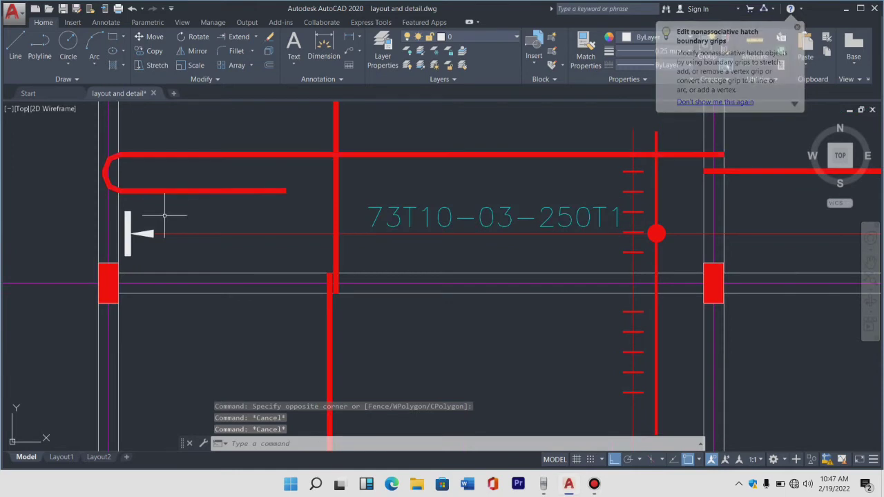
{"action": "left_click_drag", "start_coordinate": [168, 217], "coordinate": [138, 181]}
{"action": "scroll", "coordinate": [131, 178], "scroll_direction": "down", "scroll_amount": 2}
{"action": "scroll", "coordinate": [404, 164], "scroll_direction": "down", "scroll_amount": 2}
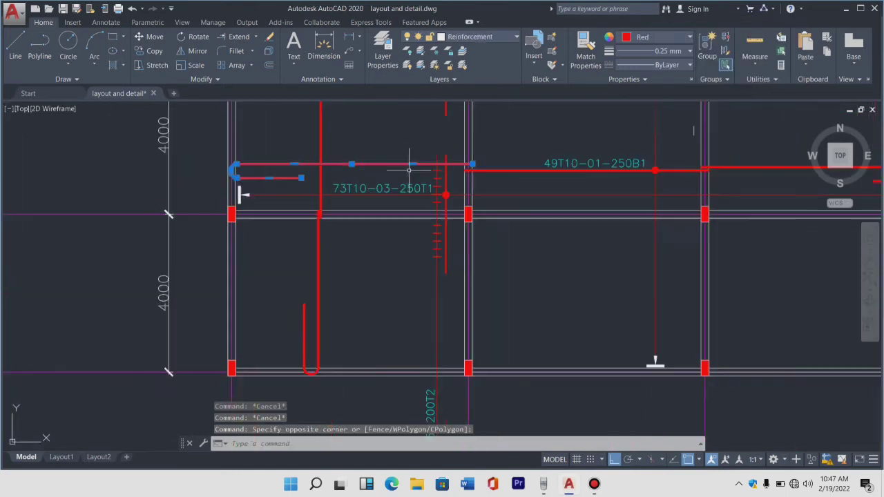
{"action": "scroll", "coordinate": [533, 177], "scroll_direction": "up", "scroll_amount": 6}
{"action": "mouse_move", "coordinate": [529, 173]}
{"action": "left_mouse_down"}
{"action": "mouse_move", "coordinate": [489, 109]}
{"action": "mouse_move", "coordinate": [528, 103]}
{"action": "left_mouse_up"}
{"action": "scroll", "coordinate": [308, 187], "scroll_direction": "down", "scroll_amount": 2}
{"action": "scroll", "coordinate": [477, 165], "scroll_direction": "down", "scroll_amount": 3}
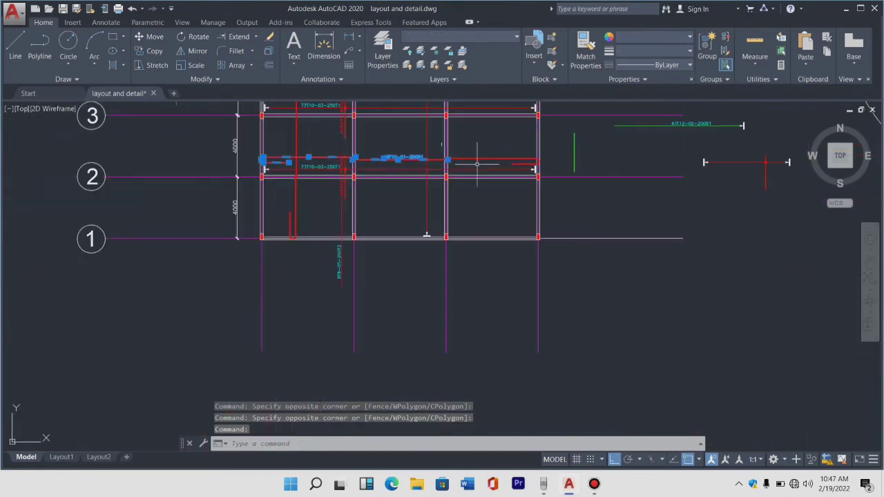
{"action": "scroll", "coordinate": [461, 161], "scroll_direction": "up", "scroll_amount": 6}
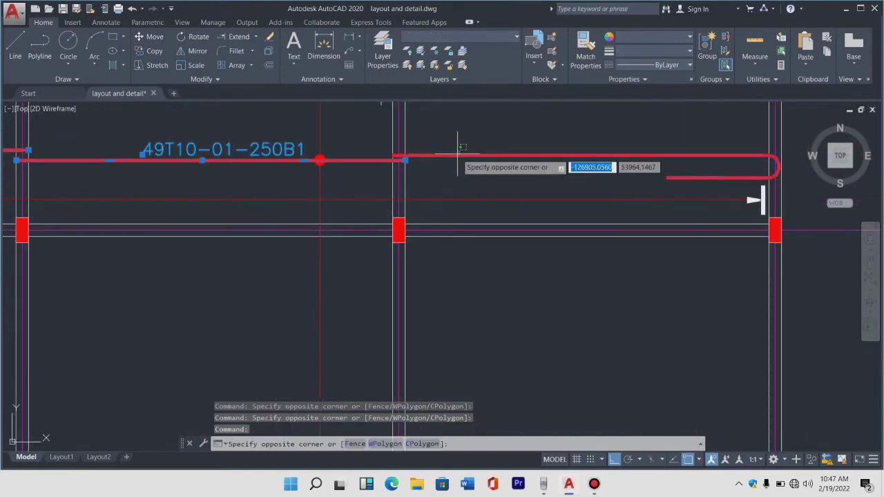
Step: Add the long red bar and its 49T10-01-250B1 label to the selection
{"action": "left_click_drag", "start_coordinate": [459, 149], "coordinate": [470, 154]}
{"action": "scroll", "coordinate": [470, 159], "scroll_direction": "down", "scroll_amount": 2}
{"action": "scroll", "coordinate": [473, 184], "scroll_direction": "down", "scroll_amount": 2}
{"action": "scroll", "coordinate": [473, 184], "scroll_direction": "up", "scroll_amount": 6}
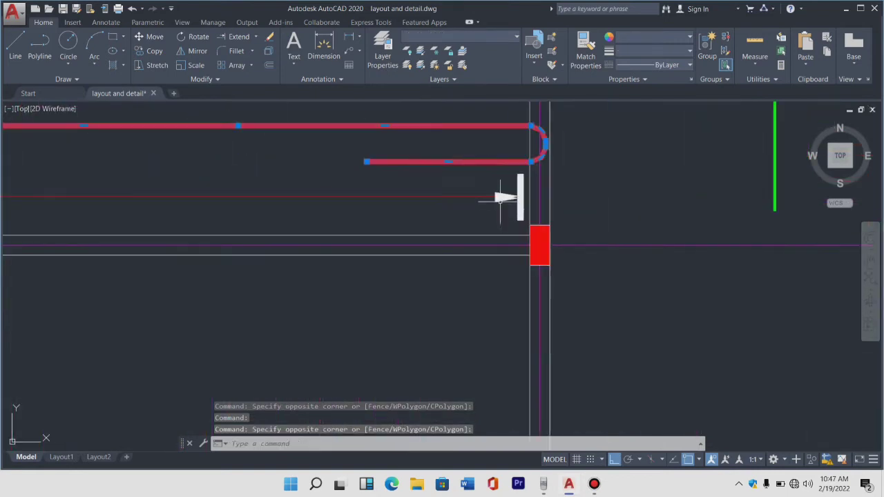
{"action": "scroll", "coordinate": [510, 188], "scroll_direction": "down", "scroll_amount": 5}
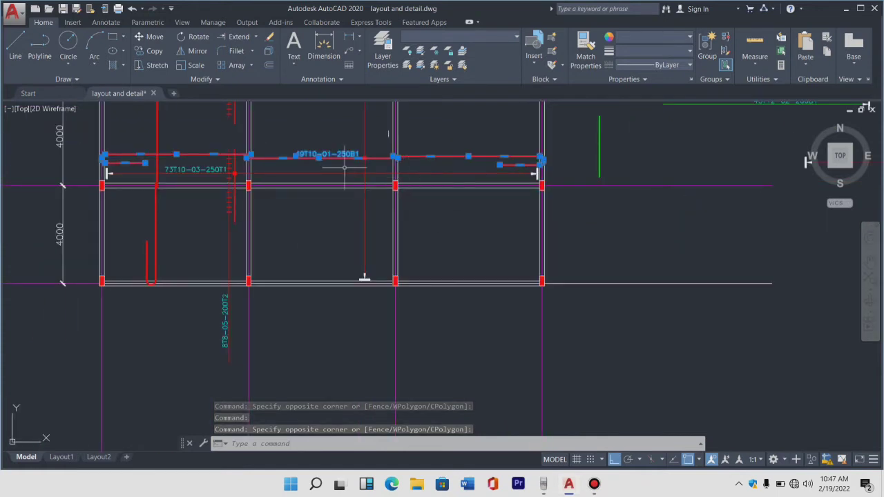
{"action": "scroll", "coordinate": [343, 167], "scroll_direction": "up", "scroll_amount": 3}
{"action": "scroll", "coordinate": [385, 168], "scroll_direction": "up", "scroll_amount": 3}
{"action": "left_click", "coordinate": [408, 168]}
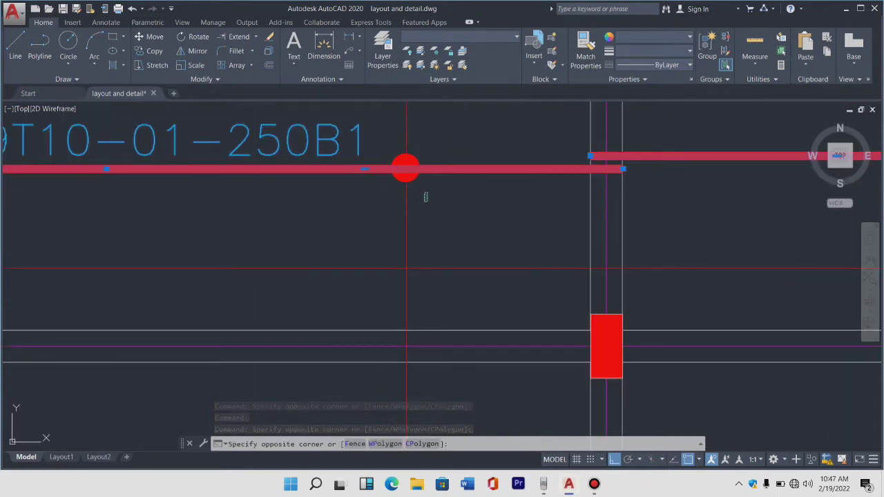
{"action": "left_click", "coordinate": [415, 165]}
{"action": "scroll", "coordinate": [420, 221], "scroll_direction": "down", "scroll_amount": 3}
{"action": "type", "text": "MO"}
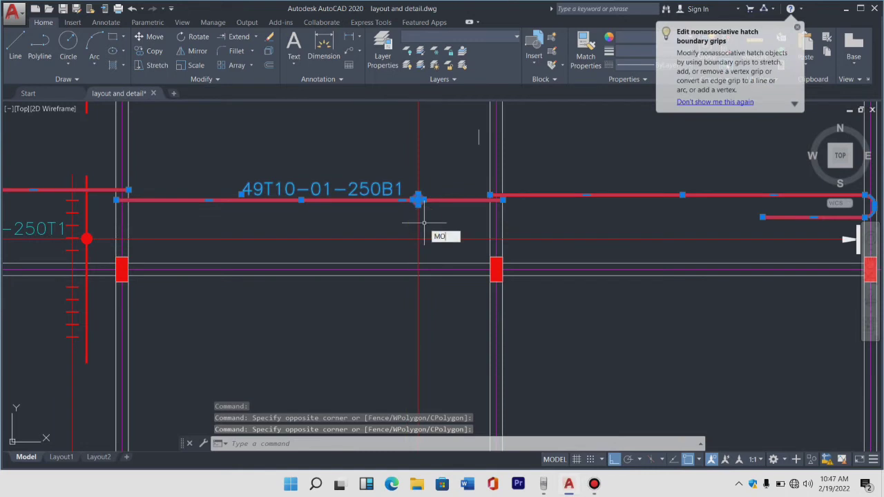
Step: Move the five selected objects, the hooked bar and its label, upward in the bay
{"action": "key", "text": "Return"}
{"action": "scroll", "coordinate": [456, 268], "scroll_direction": "down", "scroll_amount": 3}
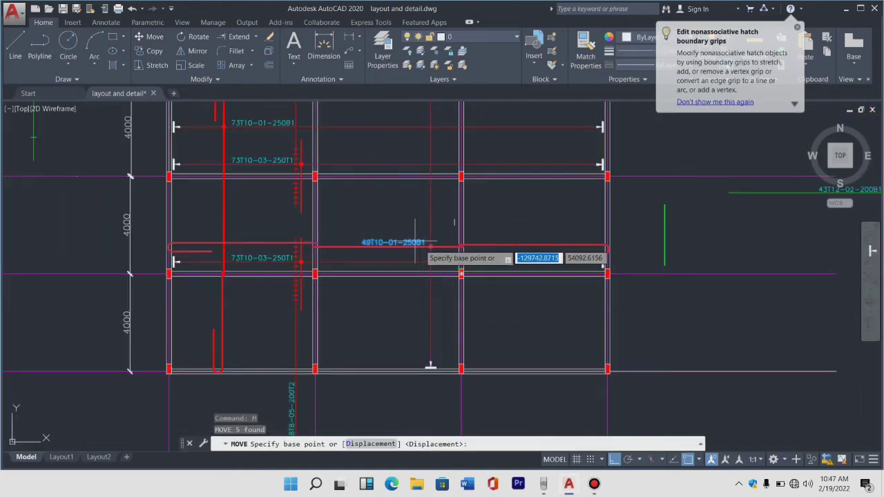
{"action": "scroll", "coordinate": [430, 244], "scroll_direction": "up", "scroll_amount": 3}
{"action": "left_click", "coordinate": [435, 239]}
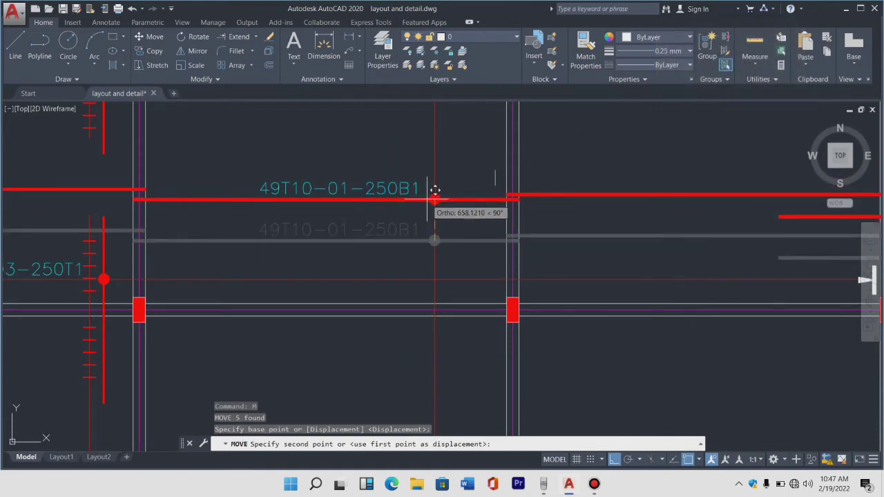
{"action": "left_click", "coordinate": [435, 197]}
{"action": "scroll", "coordinate": [427, 206], "scroll_direction": "down", "scroll_amount": 3}
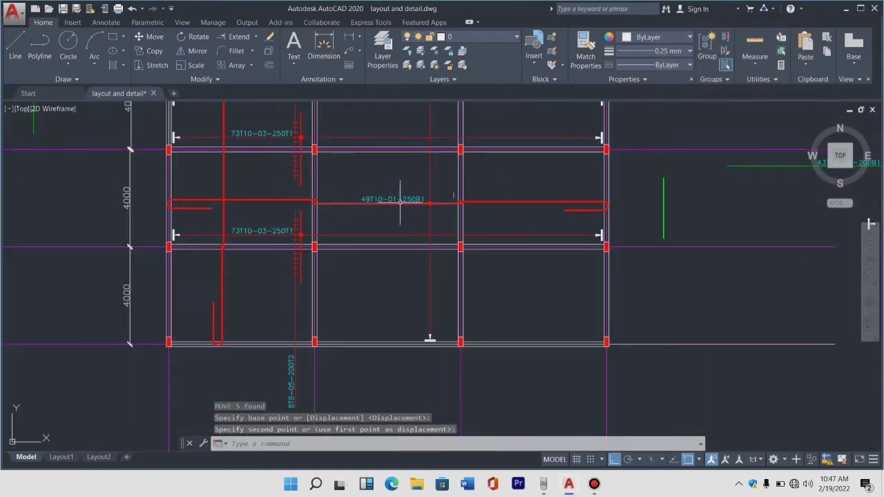
{"action": "scroll", "coordinate": [399, 201], "scroll_direction": "up", "scroll_amount": 4}
Step: Rotate the 49T10-01-250B1 label 90° about the red line intersection to read vertically
{"action": "left_click", "coordinate": [487, 179]}
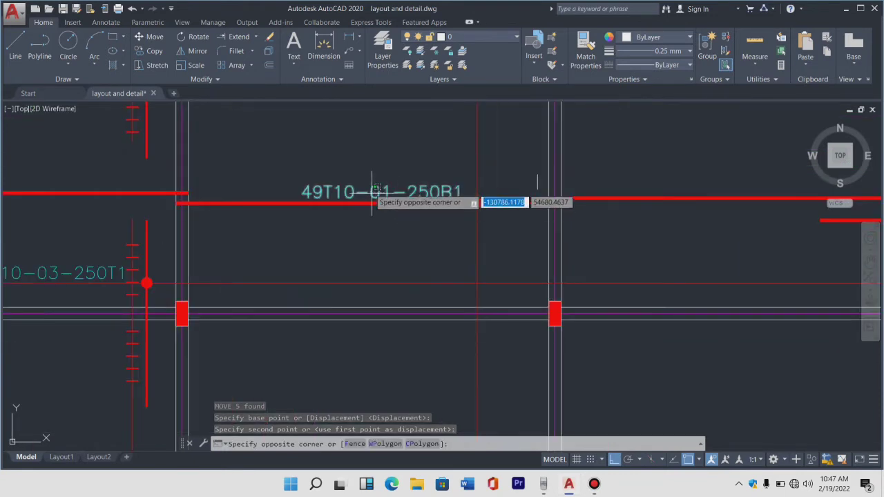
{"action": "left_click", "coordinate": [304, 191]}
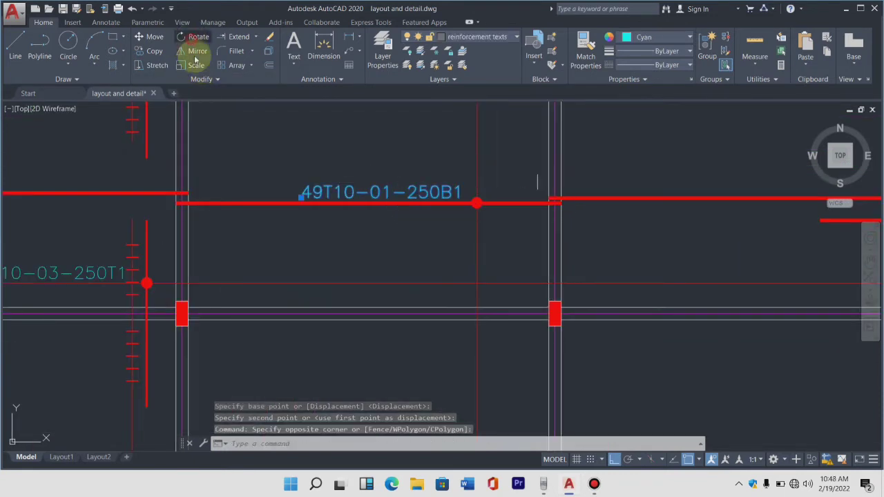
{"action": "left_click", "coordinate": [199, 37]}
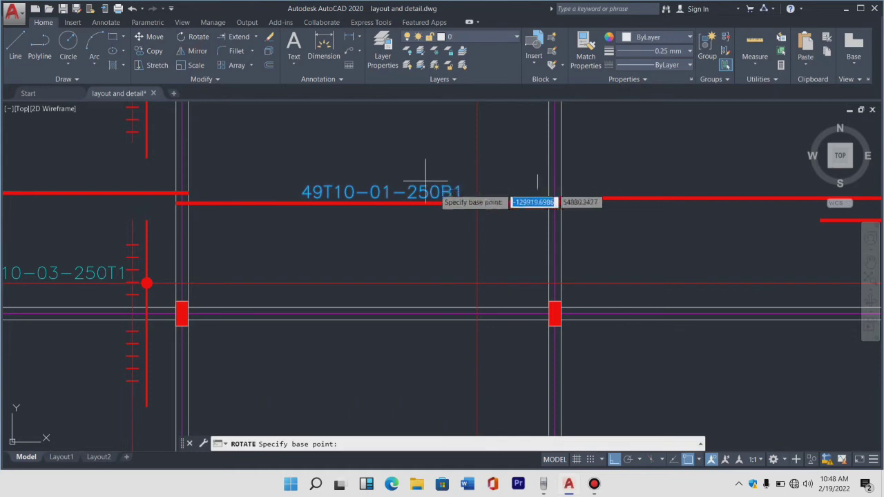
{"action": "left_click", "coordinate": [476, 203]}
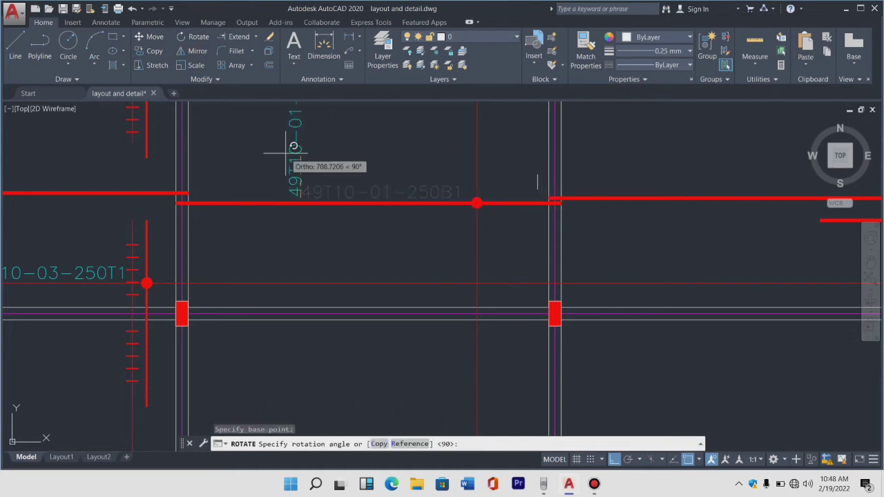
{"action": "left_click", "coordinate": [285, 153]}
{"action": "scroll", "coordinate": [296, 222], "scroll_direction": "down", "scroll_amount": 2}
{"action": "left_click", "coordinate": [309, 188]}
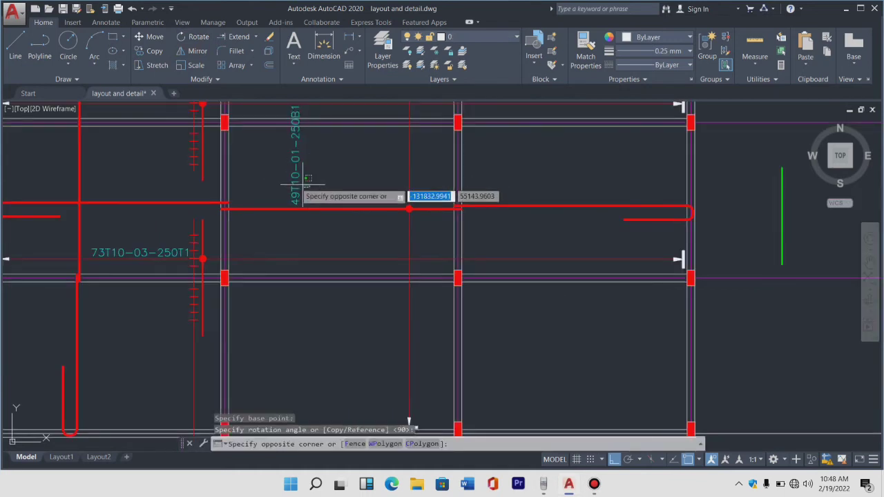
{"action": "left_click", "coordinate": [293, 179]}
{"action": "type", "text": "MO"}
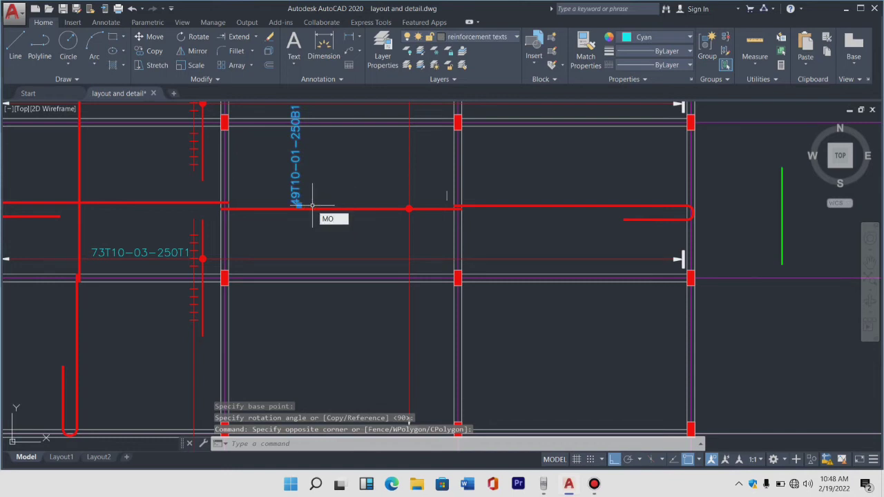
Step: Check the label in Properties, then move it onto the middle bay's vertical red line
{"action": "key", "text": "Return"}
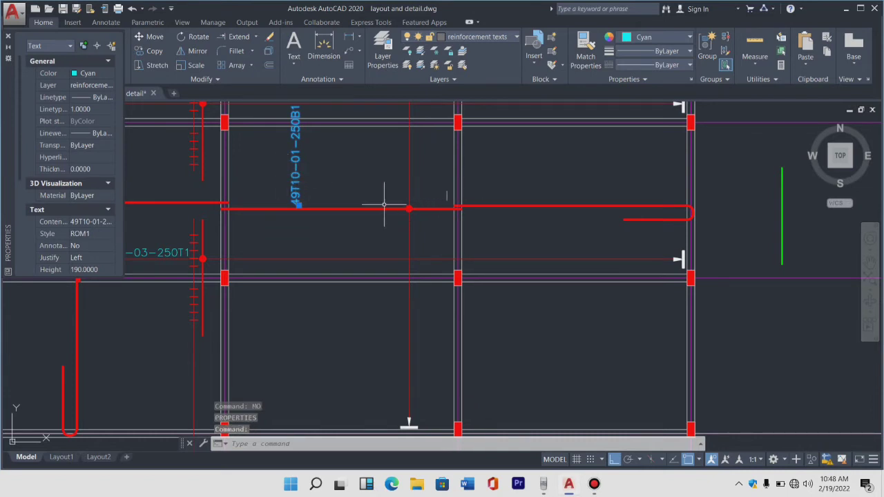
{"action": "key", "text": "Escape"}
{"action": "left_click", "coordinate": [8, 34]}
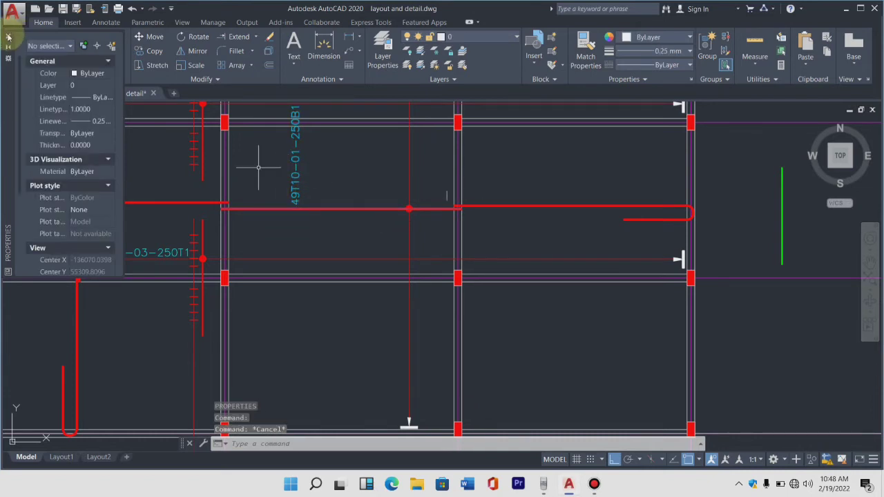
{"action": "left_click", "coordinate": [301, 195]}
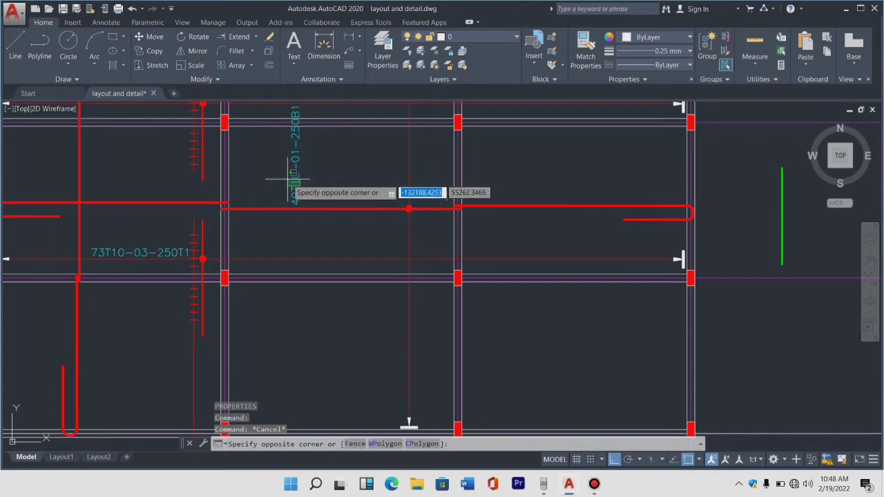
{"action": "left_click", "coordinate": [290, 176]}
{"action": "type", "text": "MO"}
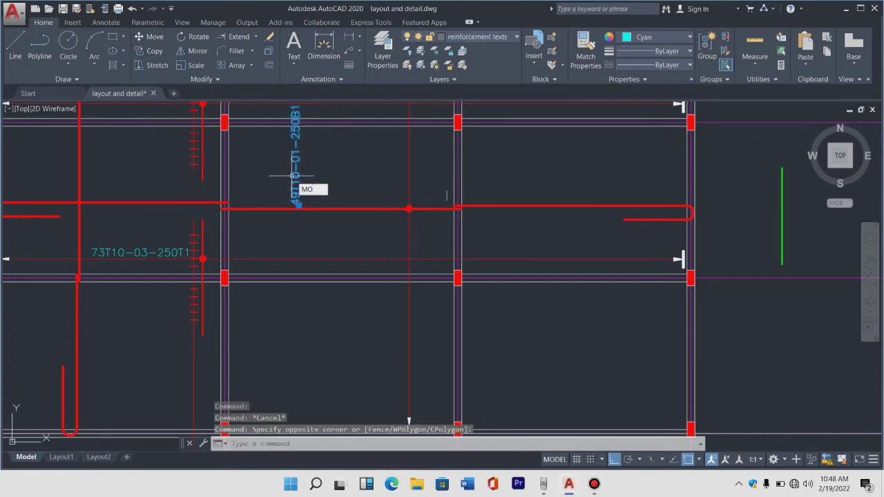
{"action": "key", "text": "BackSpace"}
{"action": "key", "text": "Return"}
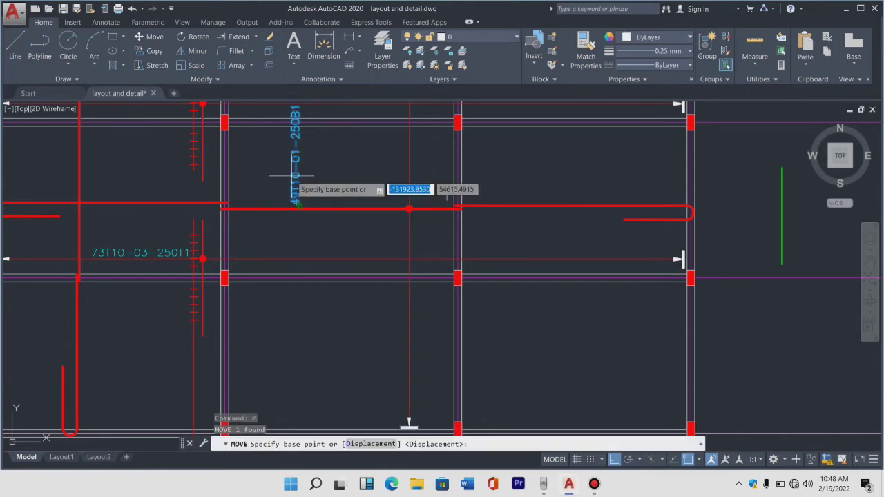
{"action": "left_click", "coordinate": [298, 204]}
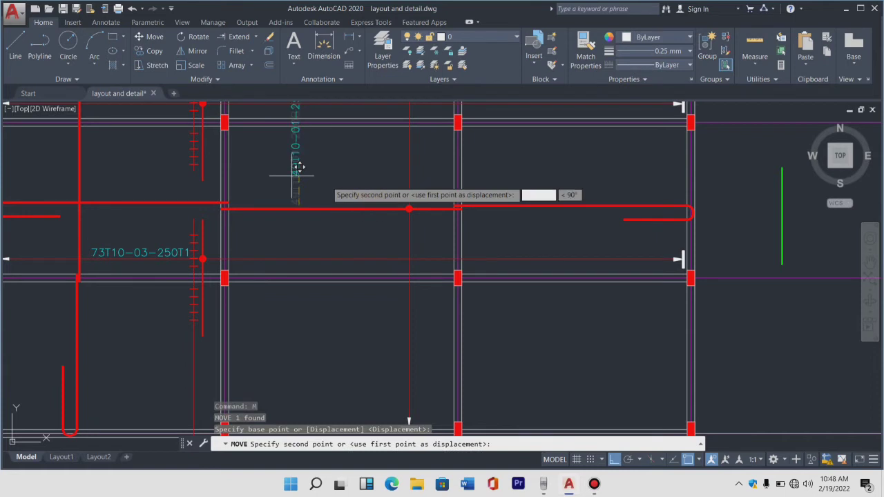
{"action": "left_click", "coordinate": [420, 239]}
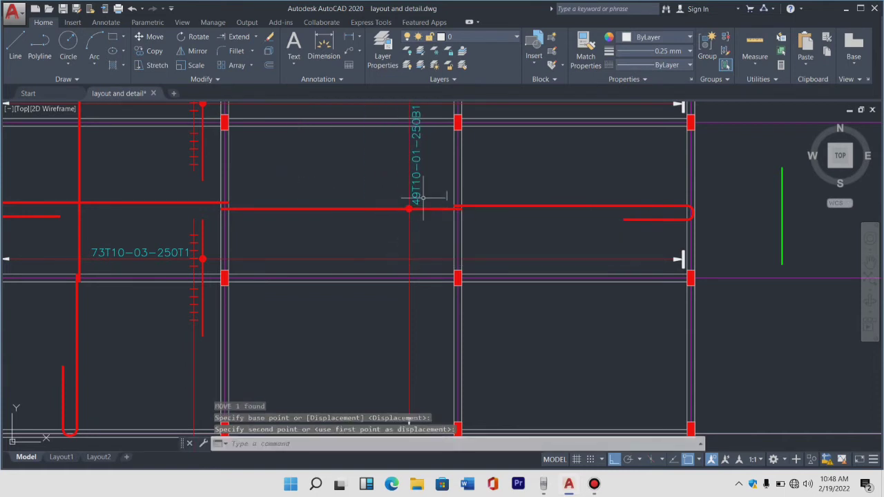
{"action": "scroll", "coordinate": [422, 198], "scroll_direction": "down", "scroll_amount": 4}
{"action": "scroll", "coordinate": [419, 182], "scroll_direction": "up", "scroll_amount": 4}
Step: Move the vertical label straight down along the middle line to cross the bar
{"action": "left_click", "coordinate": [423, 211]}
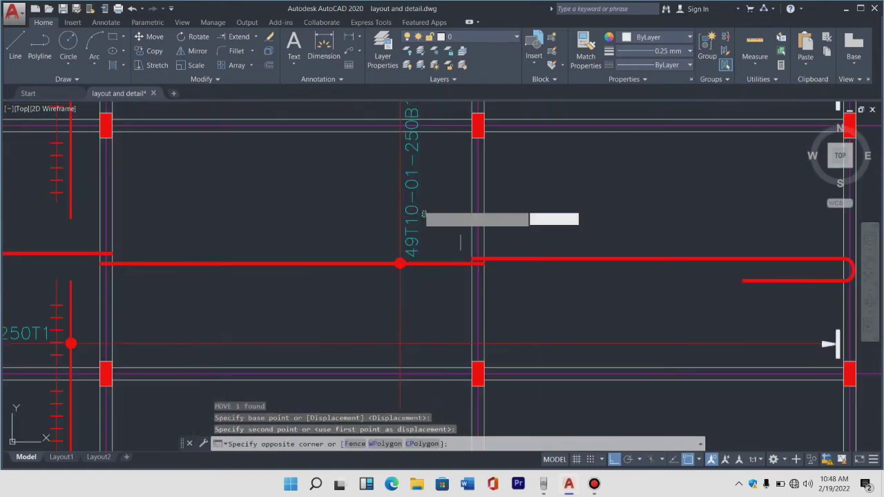
{"action": "left_click", "coordinate": [414, 195]}
{"action": "type", "text": "m"}
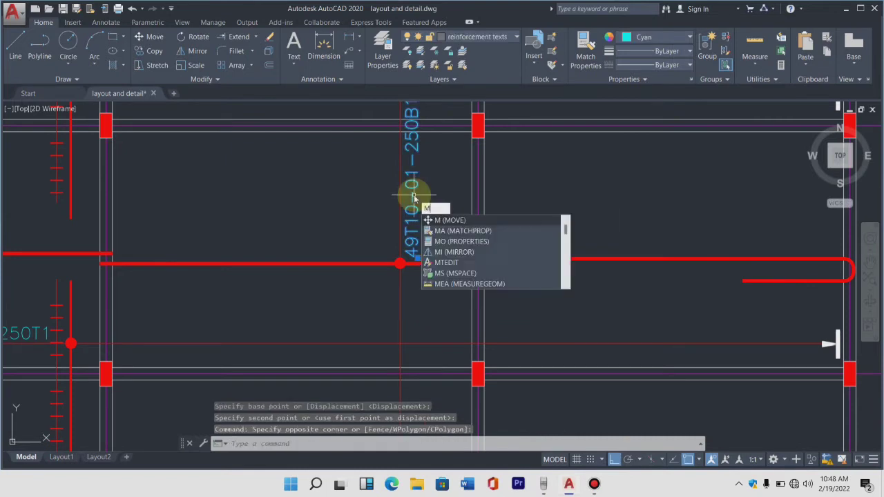
{"action": "key", "text": "Return"}
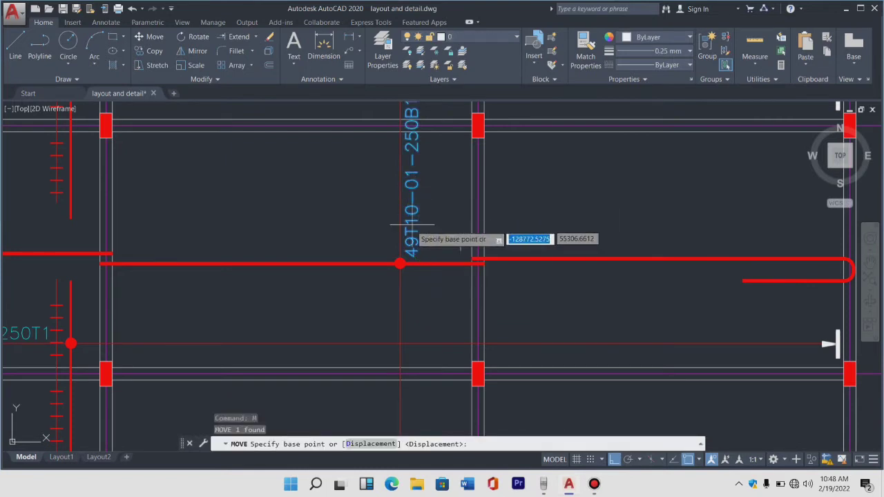
{"action": "left_click", "coordinate": [412, 245]}
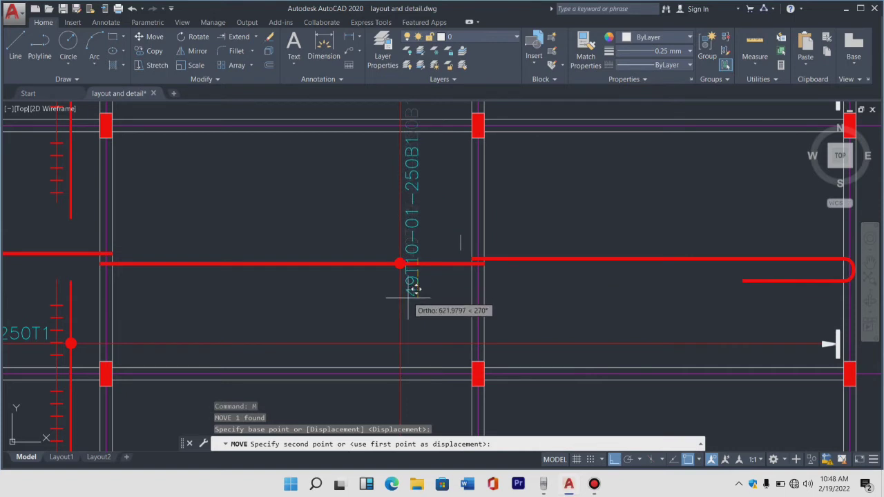
{"action": "left_click", "coordinate": [413, 317]}
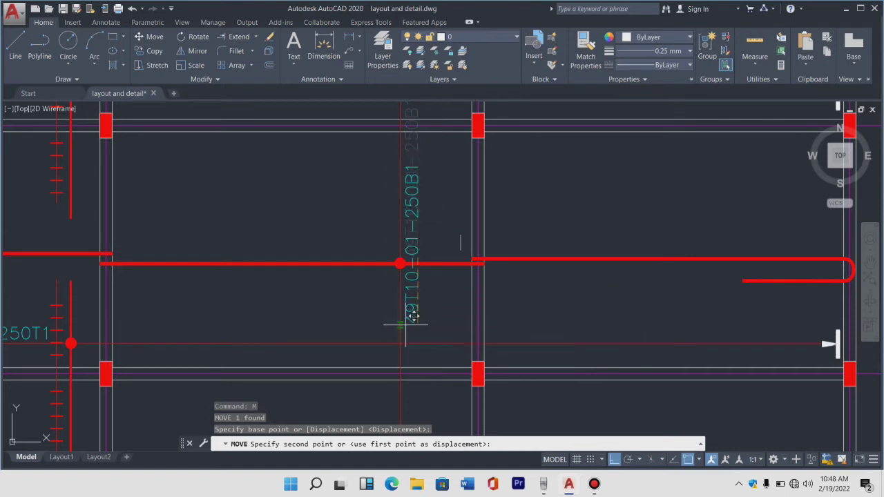
{"action": "left_click", "coordinate": [400, 324]}
{"action": "scroll", "coordinate": [406, 304], "scroll_direction": "down", "scroll_amount": 2}
Step: Move the 49T10-01-250B1 label with Ortho off so it sits beside the vertical bar
{"action": "scroll", "coordinate": [406, 303], "scroll_direction": "down", "scroll_amount": 2}
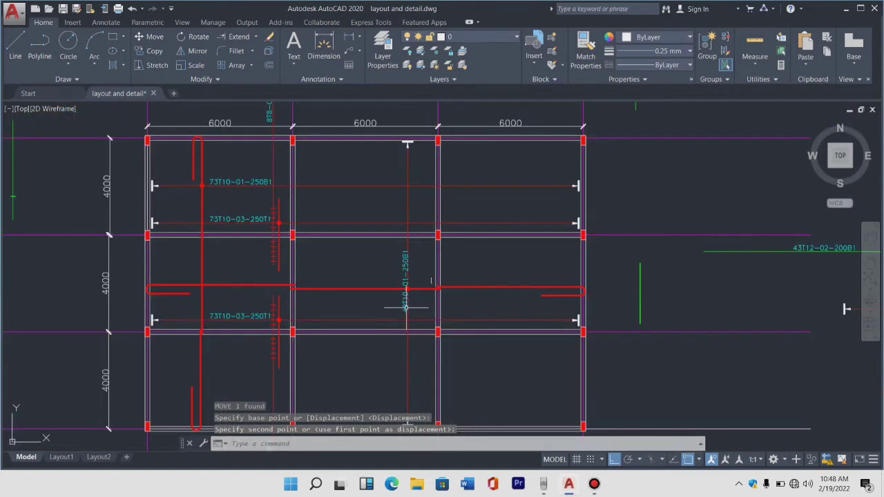
{"action": "scroll", "coordinate": [408, 304], "scroll_direction": "up", "scroll_amount": 4}
{"action": "scroll", "coordinate": [407, 304], "scroll_direction": "down", "scroll_amount": 4}
{"action": "scroll", "coordinate": [443, 276], "scroll_direction": "down", "scroll_amount": 2}
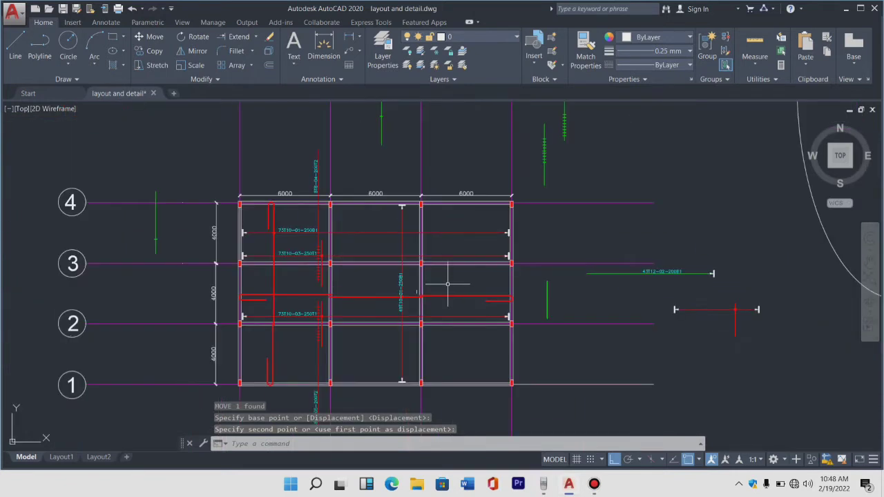
{"action": "scroll", "coordinate": [410, 300], "scroll_direction": "up", "scroll_amount": 5}
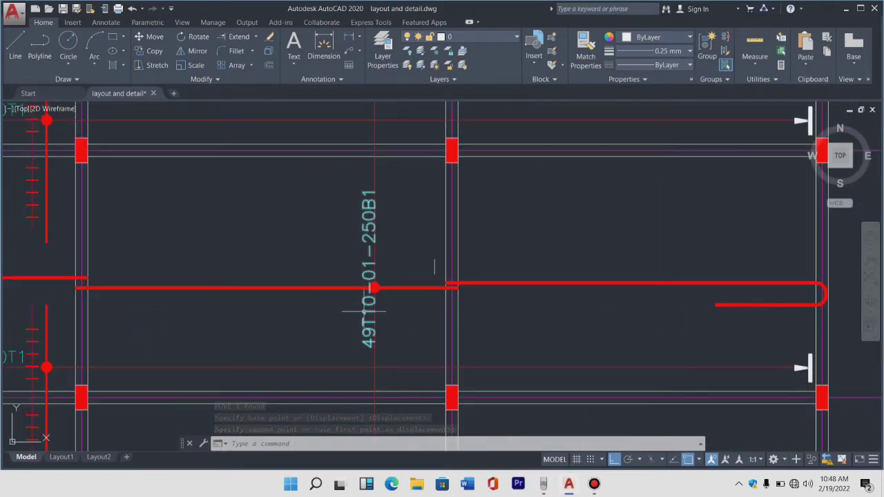
{"action": "left_click", "coordinate": [364, 317]}
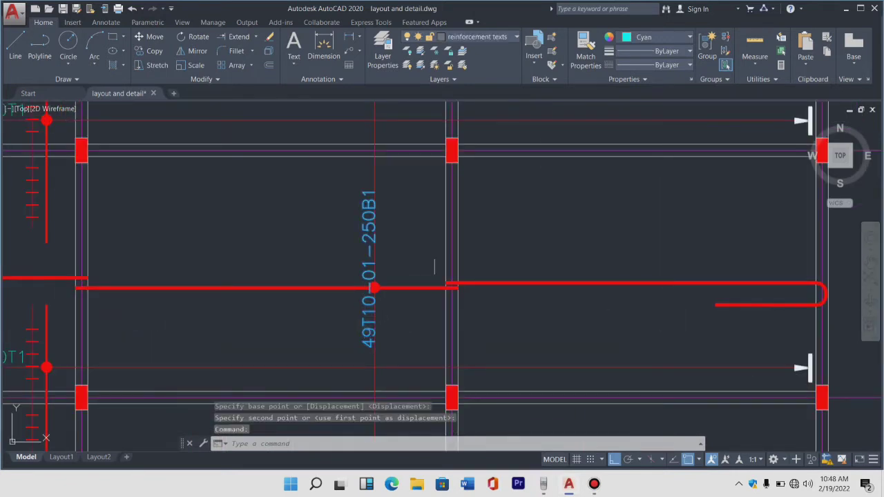
{"action": "type", "text": "m"}
{"action": "key", "text": "Return"}
{"action": "left_click", "coordinate": [369, 294]}
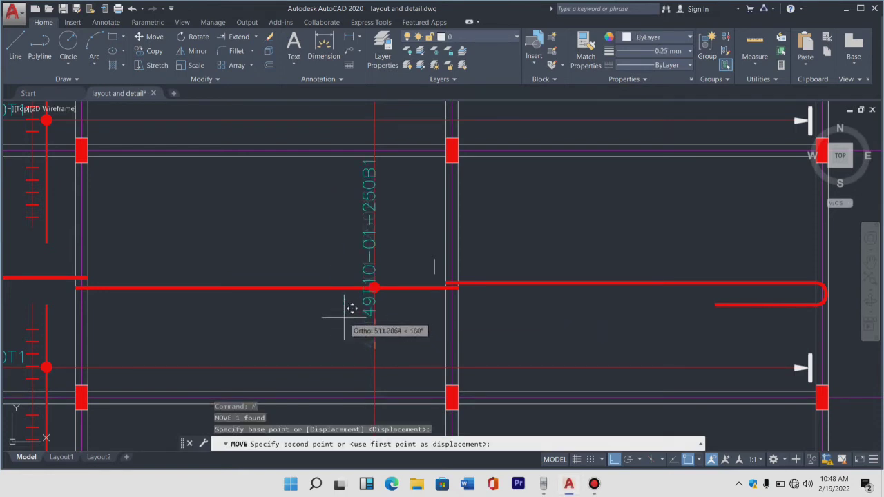
{"action": "left_click", "coordinate": [612, 460]}
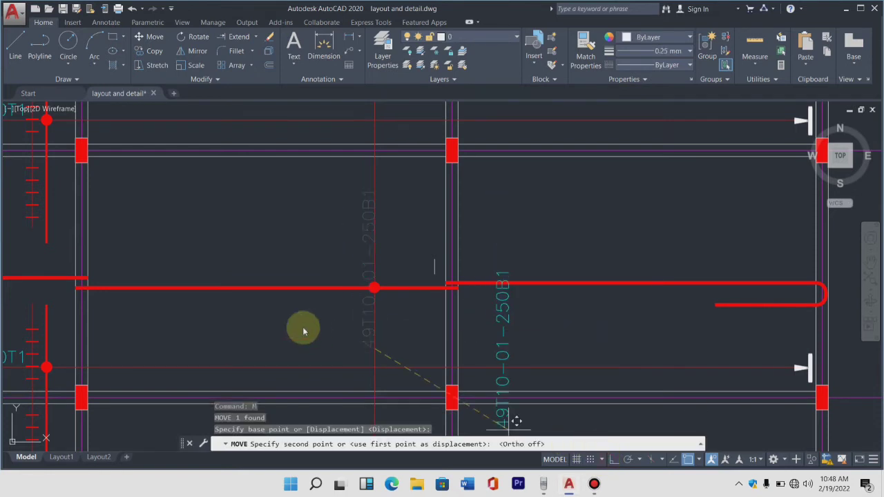
{"action": "left_click", "coordinate": [375, 339]}
{"action": "scroll", "coordinate": [397, 335], "scroll_direction": "down", "scroll_amount": 2}
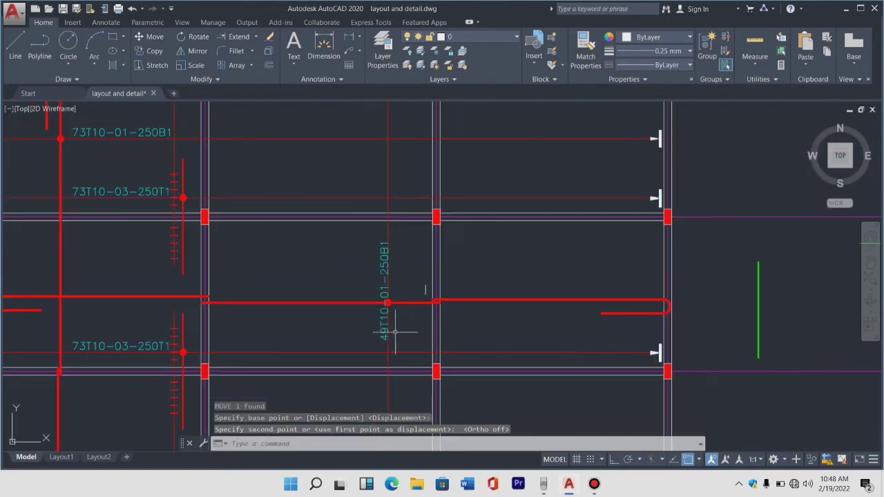
{"action": "scroll", "coordinate": [395, 333], "scroll_direction": "up", "scroll_amount": 4}
Step: Start a second move of the 49T10-01-250B1 label from a new base point
{"action": "left_click", "coordinate": [371, 318]}
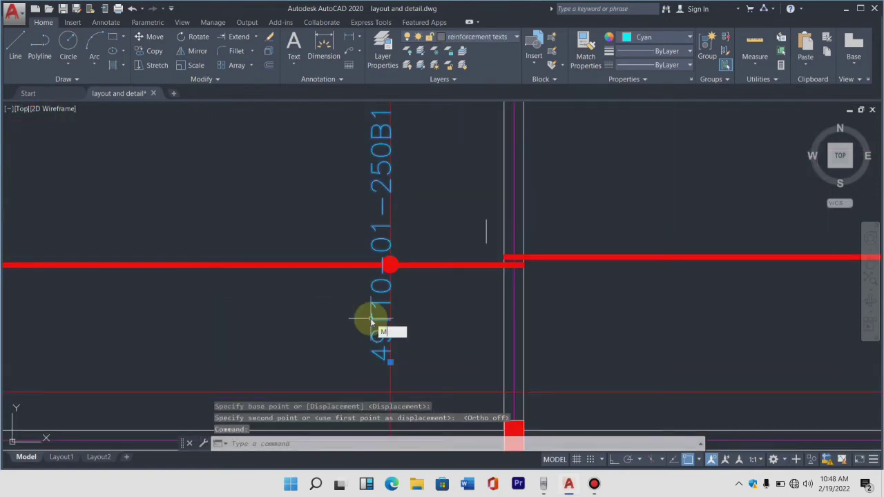
{"action": "type", "text": "m"}
{"action": "key", "text": "Return"}
{"action": "left_click", "coordinate": [371, 319]}
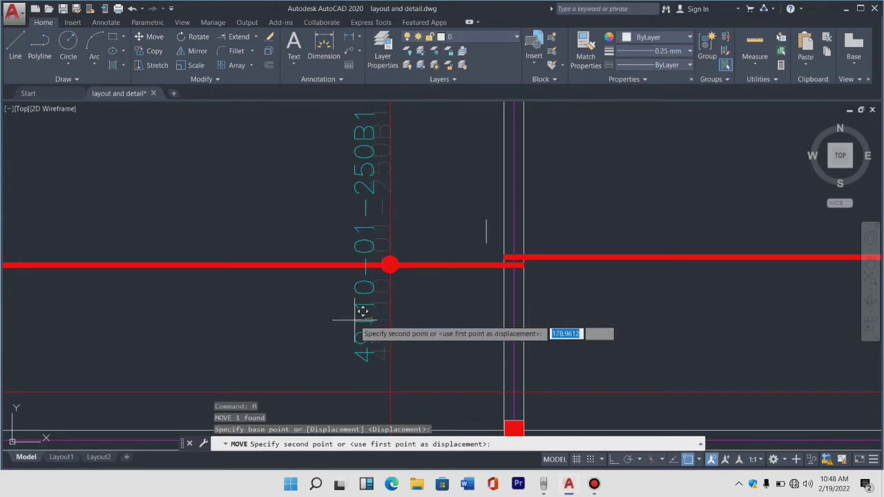
{"action": "scroll", "coordinate": [407, 306], "scroll_direction": "down", "scroll_amount": 5}
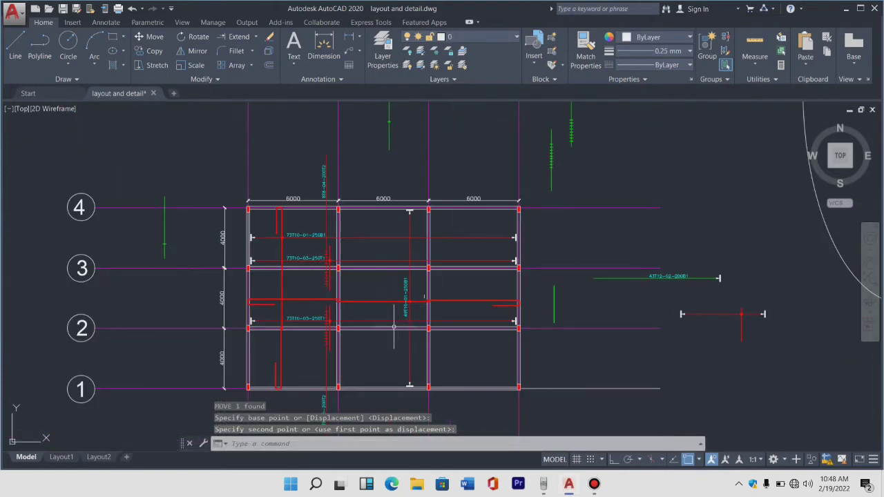
{"action": "scroll", "coordinate": [393, 326], "scroll_direction": "up", "scroll_amount": 4}
{"action": "scroll", "coordinate": [397, 241], "scroll_direction": "down", "scroll_amount": 2}
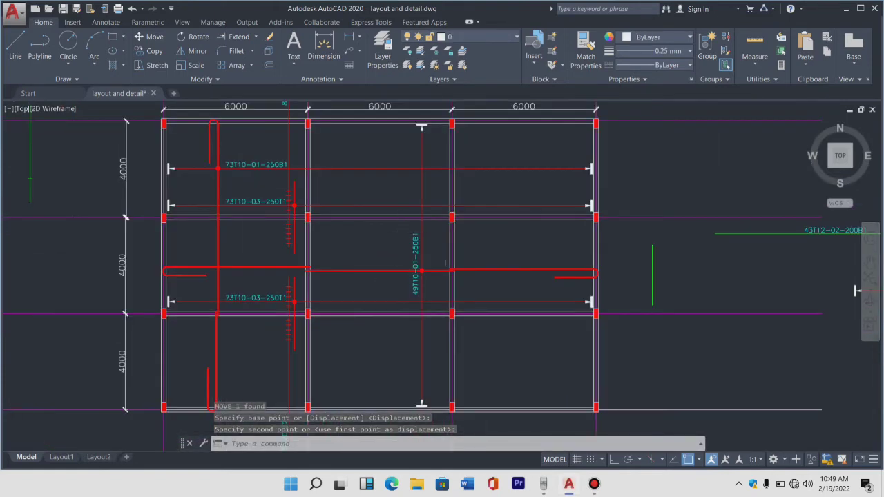
{"action": "scroll", "coordinate": [399, 229], "scroll_direction": "down", "scroll_amount": 2}
{"action": "scroll", "coordinate": [411, 250], "scroll_direction": "up", "scroll_amount": 5}
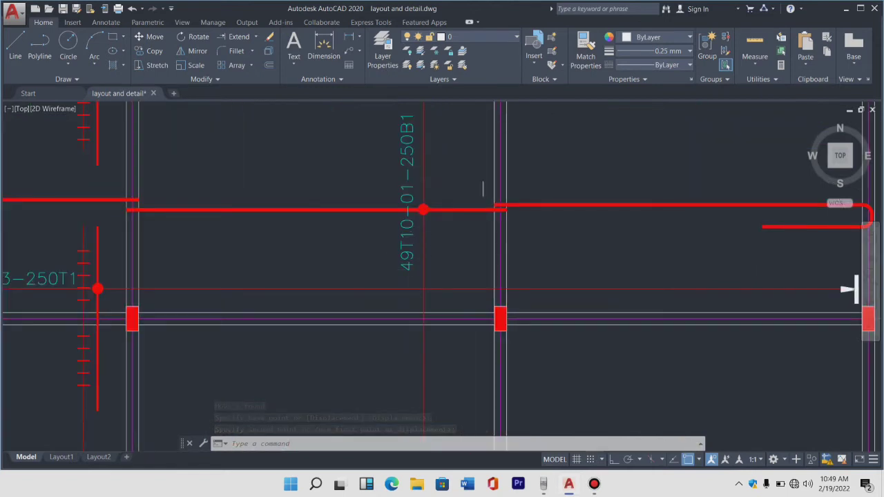
{"action": "scroll", "coordinate": [410, 245], "scroll_direction": "down", "scroll_amount": 3}
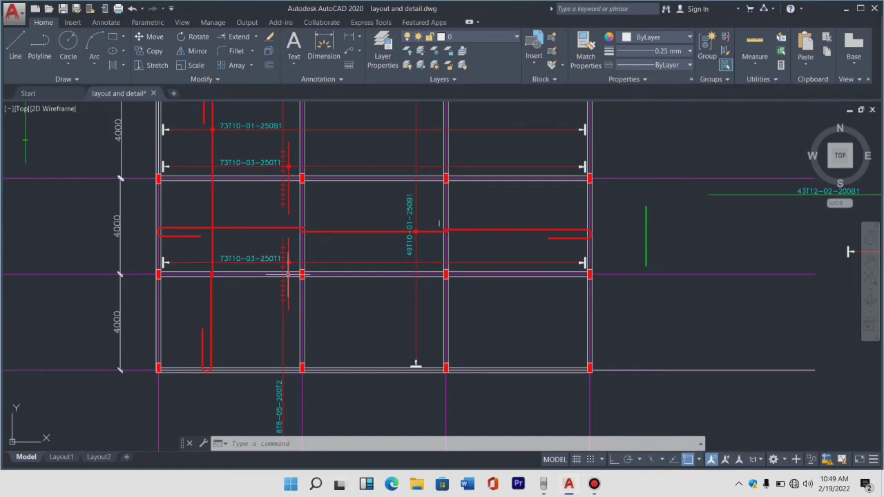
{"action": "scroll", "coordinate": [286, 274], "scroll_direction": "down", "scroll_amount": 2}
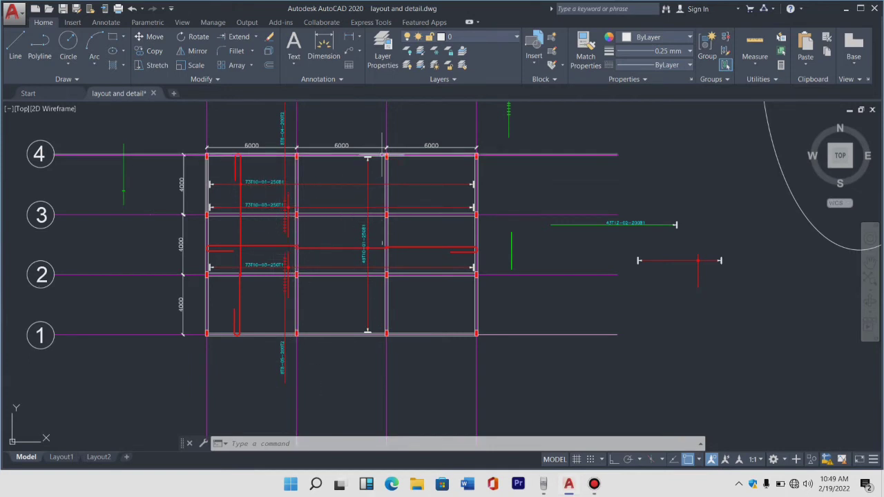
{"action": "scroll", "coordinate": [390, 183], "scroll_direction": "up", "scroll_amount": 2}
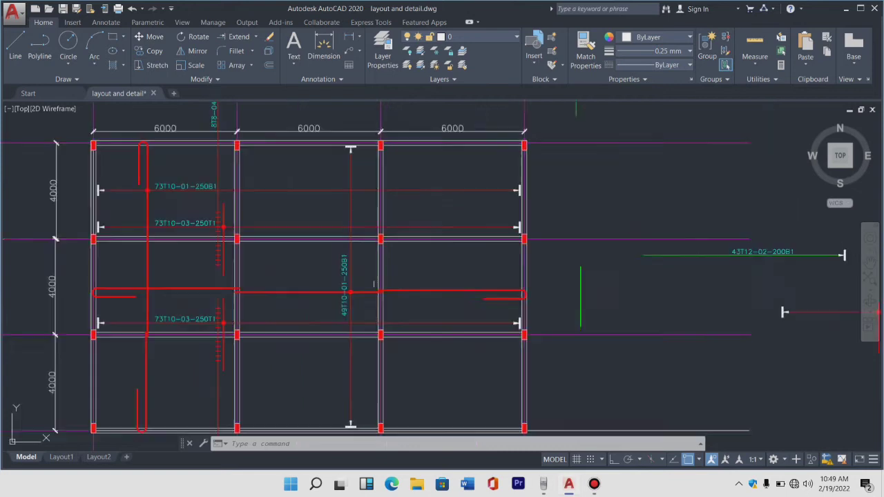
{"action": "scroll", "coordinate": [359, 183], "scroll_direction": "up", "scroll_amount": 4}
{"action": "scroll", "coordinate": [312, 181], "scroll_direction": "down", "scroll_amount": 2}
{"action": "scroll", "coordinate": [222, 223], "scroll_direction": "down", "scroll_amount": 2}
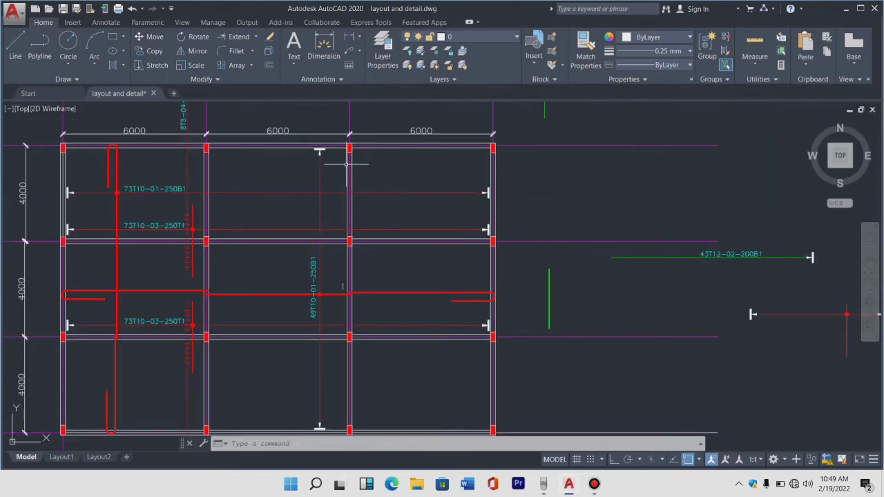
{"action": "scroll", "coordinate": [404, 201], "scroll_direction": "down", "scroll_amount": 2}
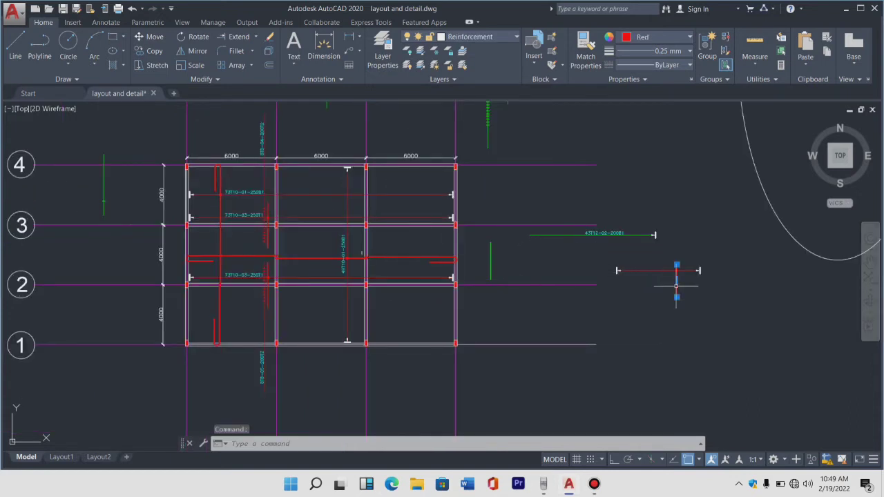
Step: Copy the red rebar bar into the top bay
{"action": "left_click", "coordinate": [152, 51]}
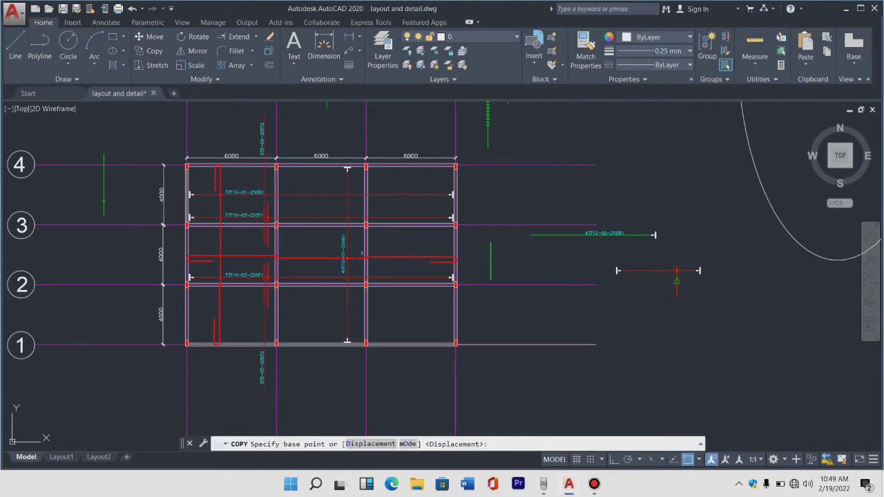
{"action": "left_click", "coordinate": [677, 278]}
{"action": "scroll", "coordinate": [392, 186], "scroll_direction": "up", "scroll_amount": 4}
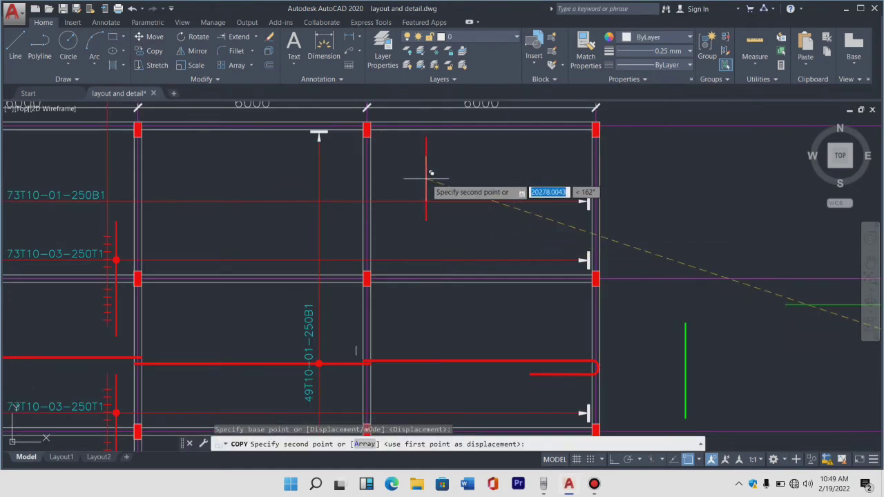
{"action": "left_click", "coordinate": [427, 179]}
{"action": "key", "text": "Escape"}
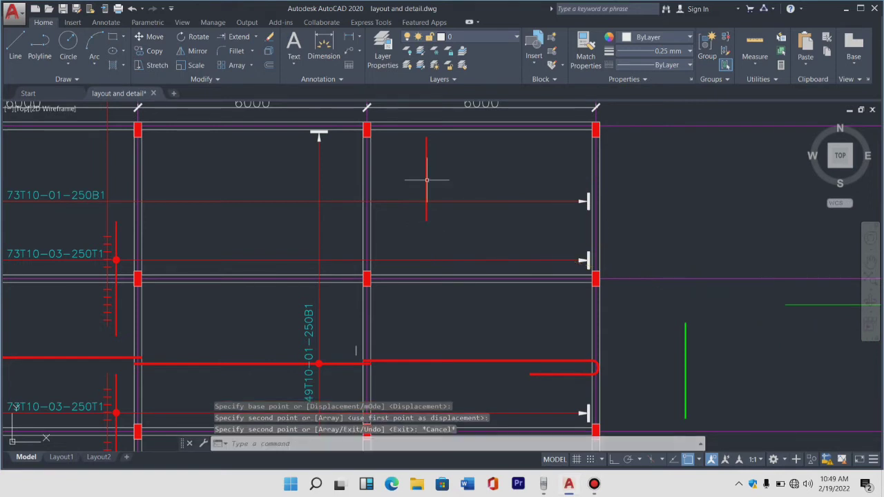
Step: Rotate the copied bar 180 about its lower end with Ortho on so it lies horizontal
{"action": "left_click", "coordinate": [428, 174]}
{"action": "left_click", "coordinate": [409, 169]}
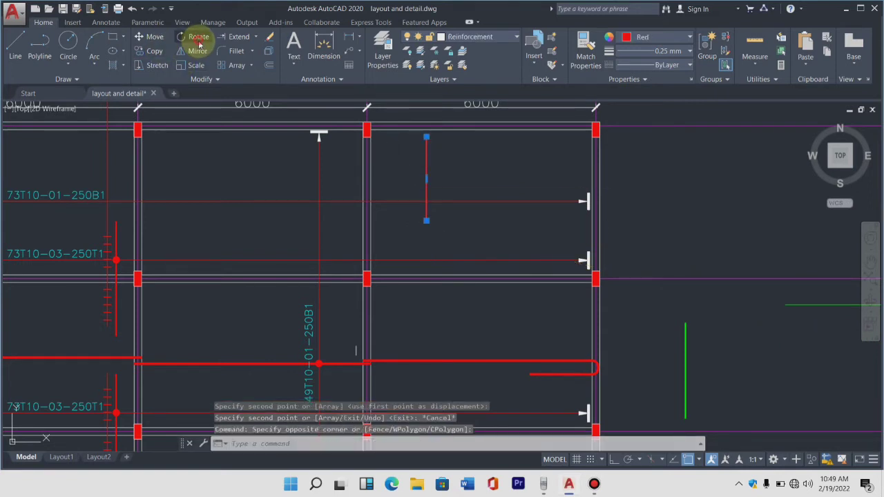
{"action": "type", "text": "ro"}
{"action": "key", "text": "Return"}
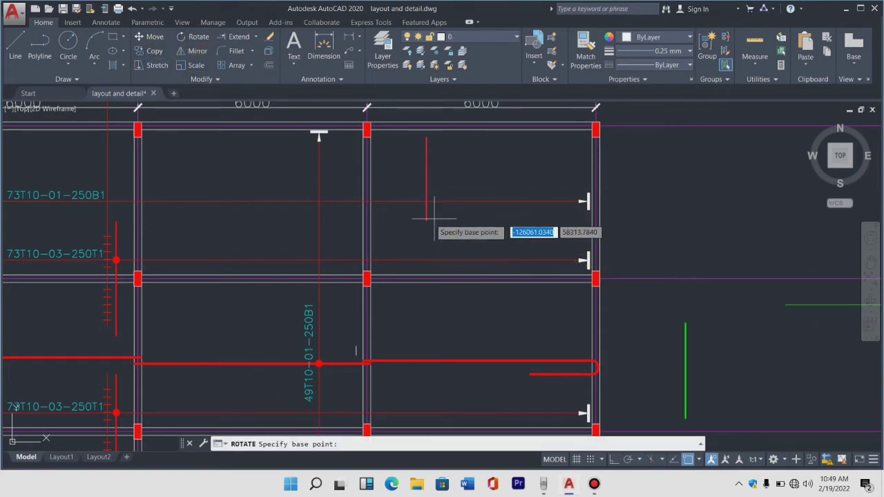
{"action": "left_click", "coordinate": [426, 220]}
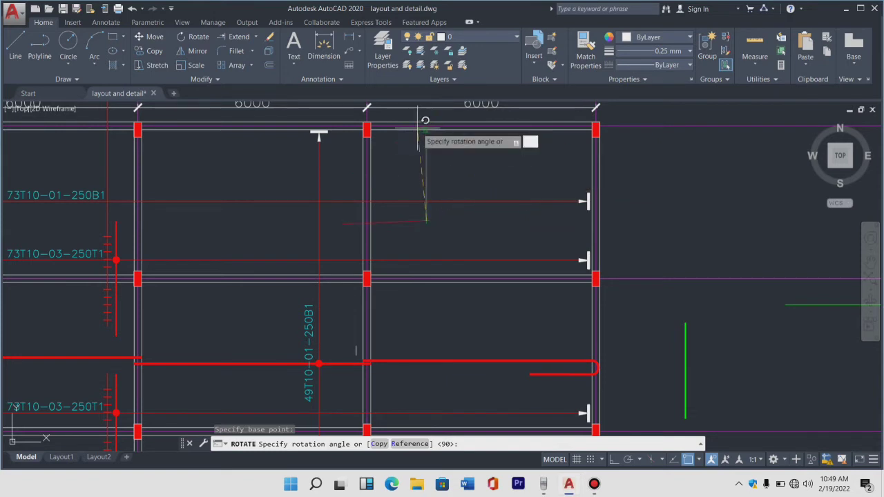
{"action": "left_click", "coordinate": [614, 460]}
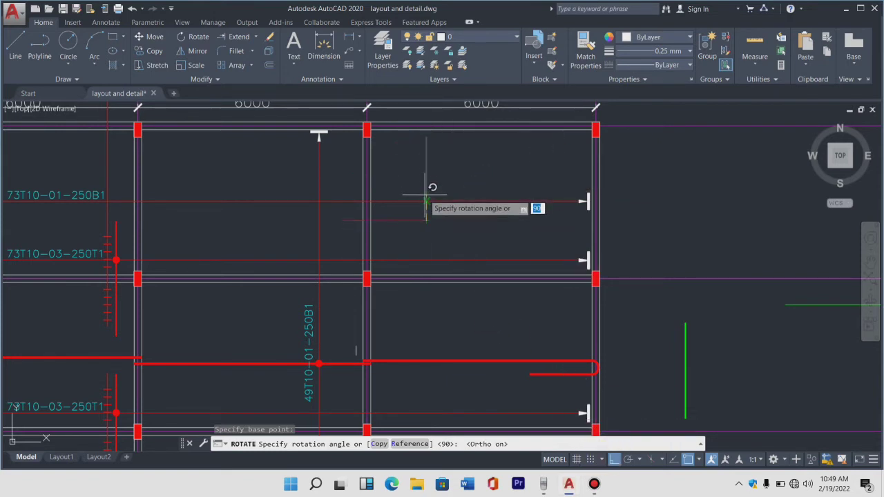
{"action": "type", "text": "180"}
{"action": "key", "text": "Return"}
Step: Select the short horizontal bar and start moving it from its midpoint
{"action": "left_click", "coordinate": [399, 242]}
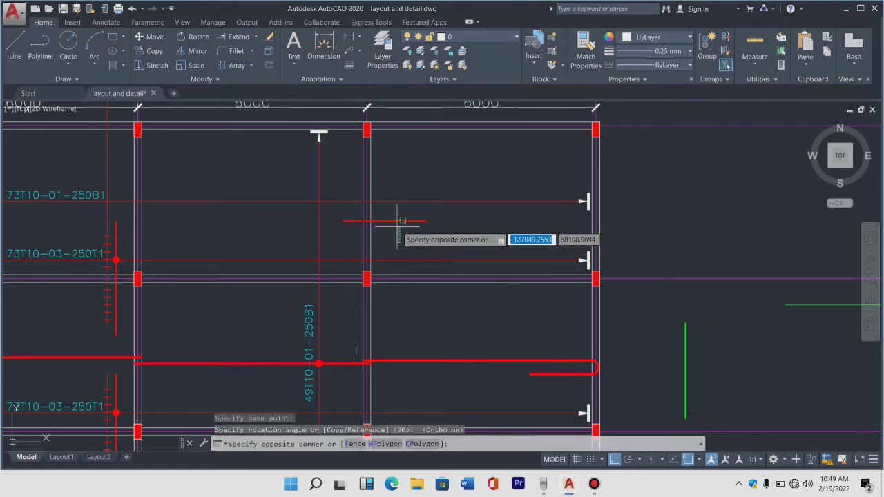
{"action": "left_click", "coordinate": [392, 215]}
{"action": "type", "text": "m"}
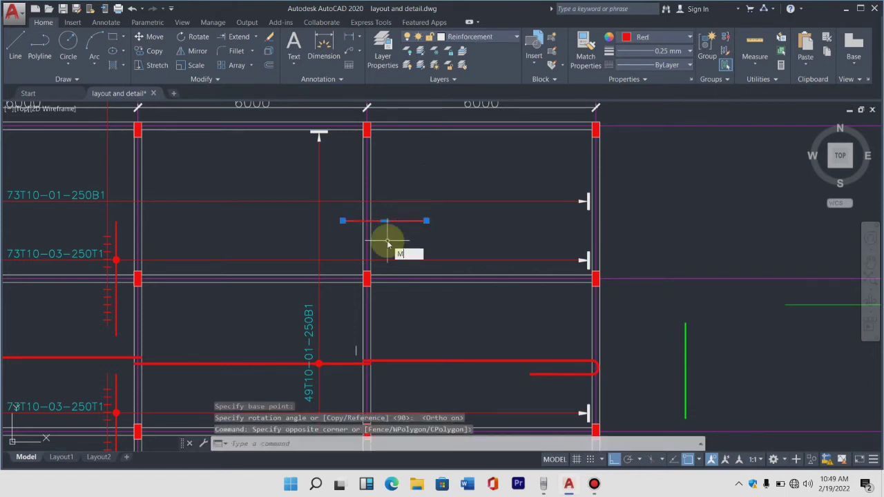
{"action": "key", "text": "Return"}
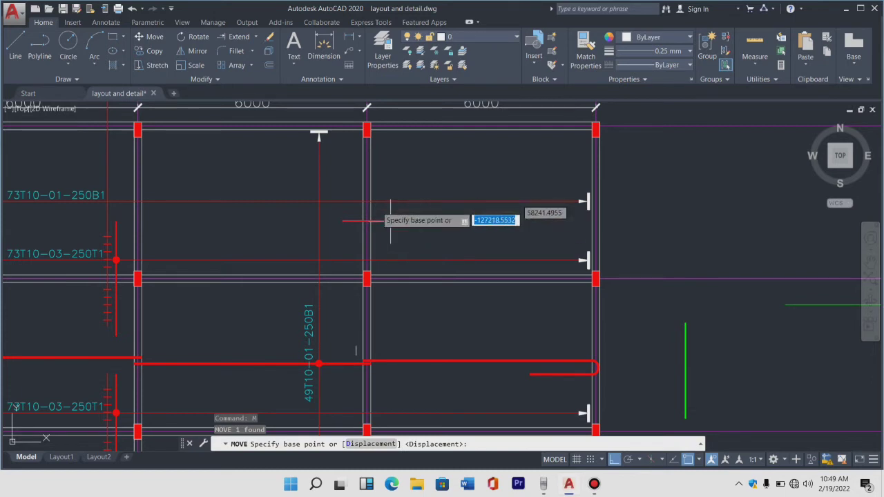
{"action": "left_click", "coordinate": [384, 221]}
{"action": "left_click", "coordinate": [384, 221]}
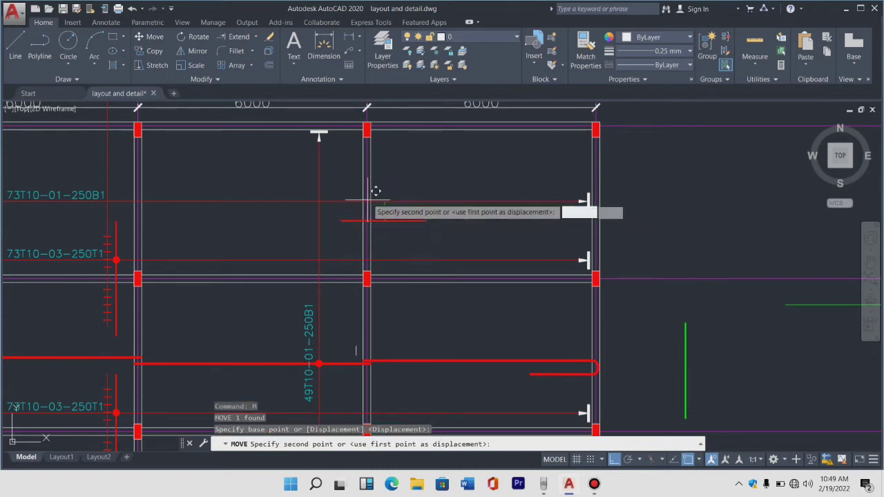
{"action": "scroll", "coordinate": [369, 183], "scroll_direction": "up", "scroll_amount": 8}
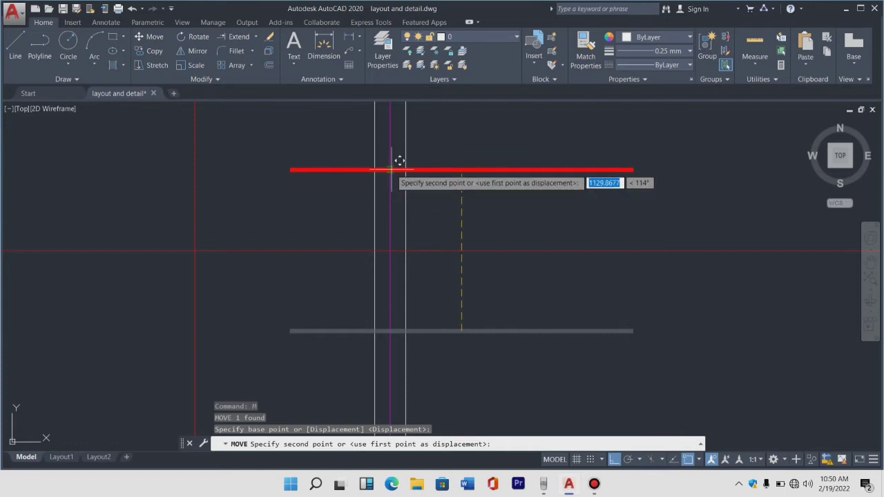
Step: Drop the horizontal red bar at its new position in the top bay
{"action": "left_click", "coordinate": [395, 170]}
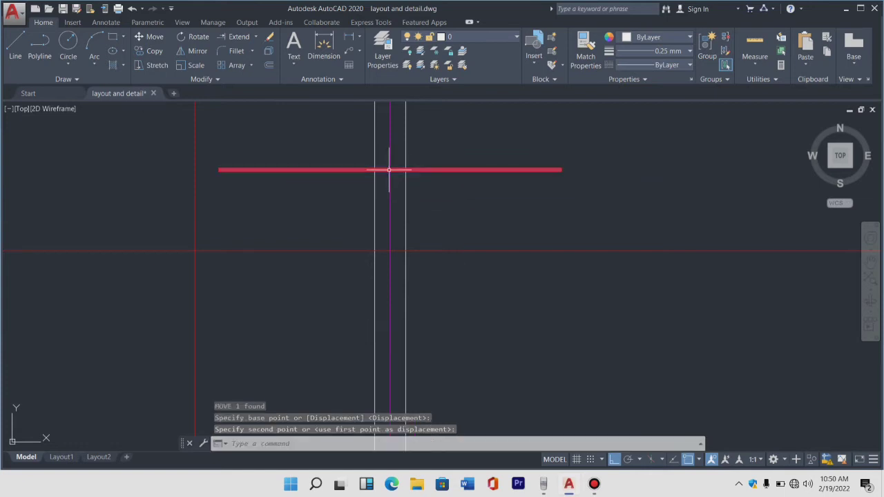
{"action": "scroll", "coordinate": [391, 170], "scroll_direction": "down", "scroll_amount": 2}
{"action": "scroll", "coordinate": [390, 172], "scroll_direction": "down", "scroll_amount": 2}
{"action": "scroll", "coordinate": [414, 180], "scroll_direction": "down", "scroll_amount": 2}
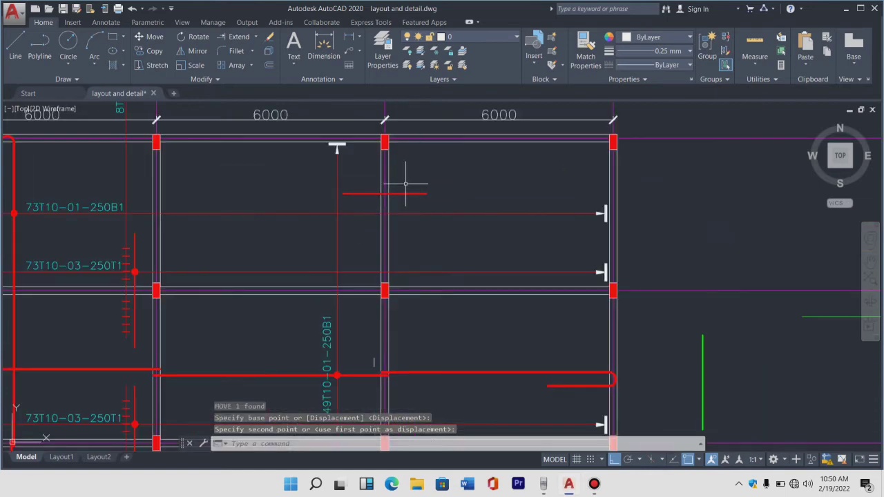
{"action": "scroll", "coordinate": [376, 226], "scroll_direction": "down", "scroll_amount": 2}
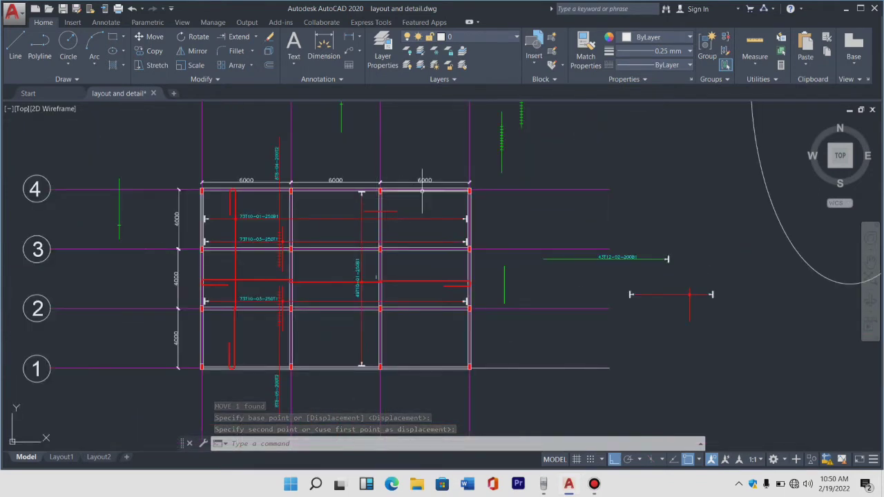
{"action": "scroll", "coordinate": [380, 215], "scroll_direction": "up", "scroll_amount": 2}
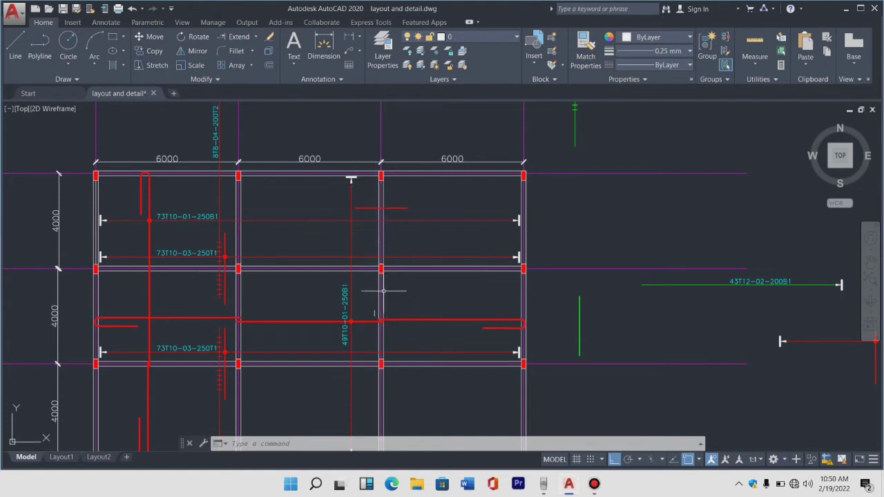
{"action": "scroll", "coordinate": [372, 241], "scroll_direction": "up", "scroll_amount": 4}
Step: Bring the calculator emulator to the front and drag it over the drawing
{"action": "scroll", "coordinate": [358, 258], "scroll_direction": "down", "scroll_amount": 2}
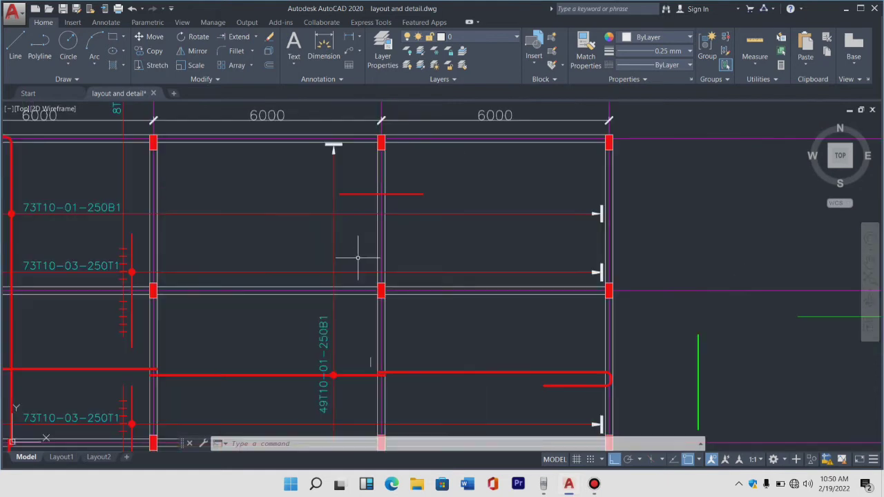
{"action": "left_click", "coordinate": [544, 485]}
{"action": "left_click_drag", "start_coordinate": [741, 113], "coordinate": [520, 78]}
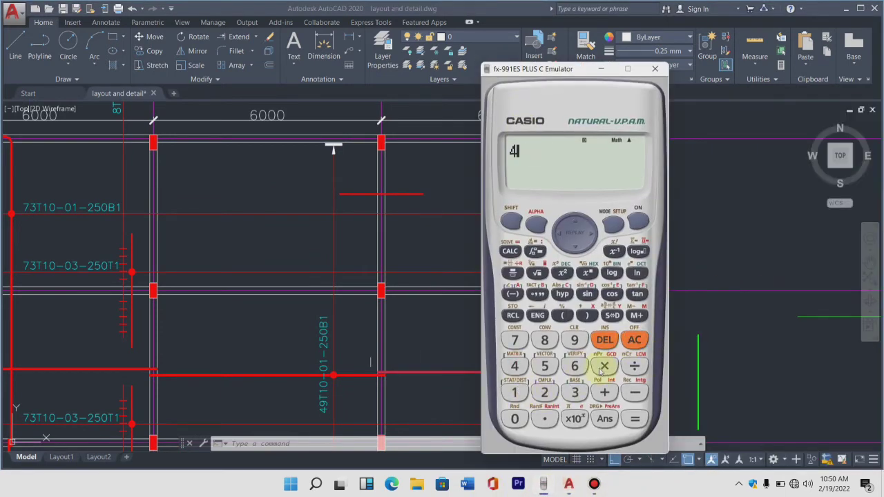
Step: Enter 0.25 to get 4×0.25 = 1, then drag the calculator aside to the right
{"action": "left_click", "coordinate": [543, 392]}
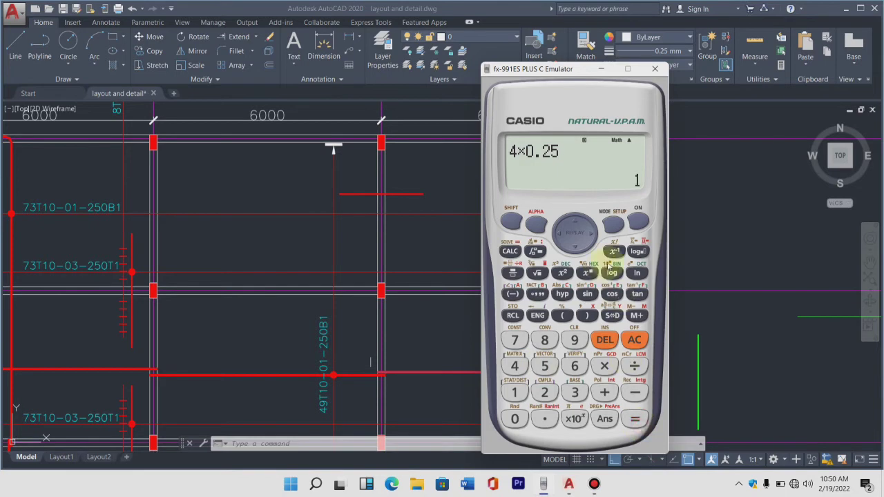
{"action": "left_click_drag", "start_coordinate": [519, 75], "coordinate": [753, 116]}
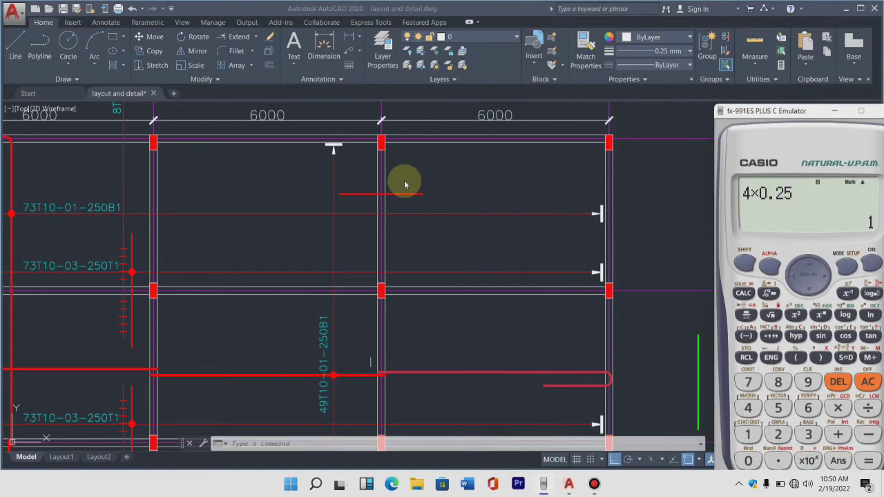
{"action": "scroll", "coordinate": [404, 200], "scroll_direction": "up", "scroll_amount": 5}
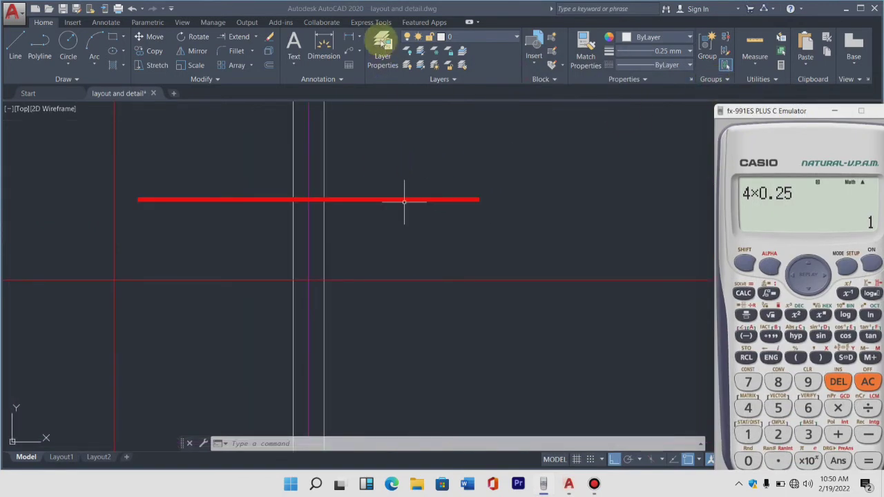
{"action": "left_click", "coordinate": [343, 36]}
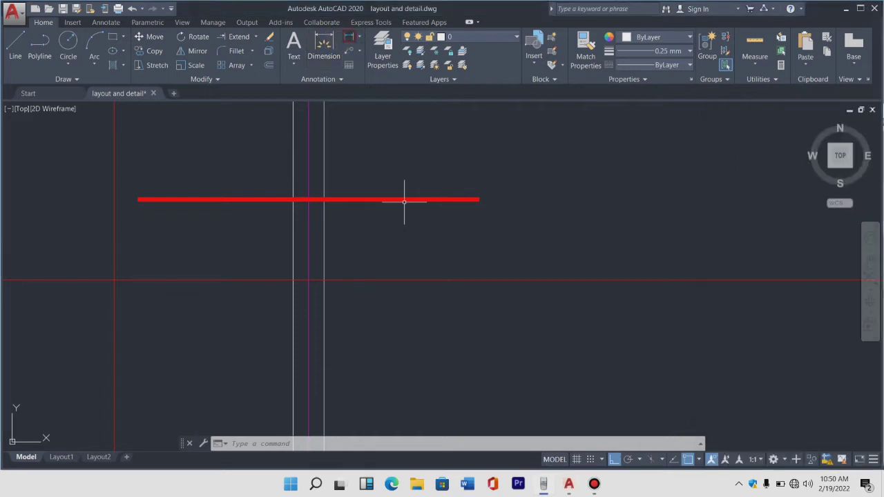
{"action": "left_click", "coordinate": [350, 36]}
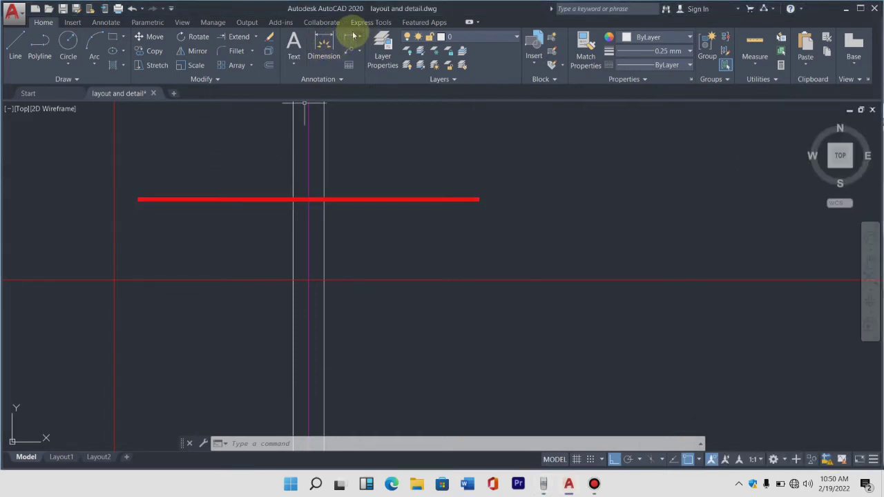
{"action": "left_click", "coordinate": [138, 200]}
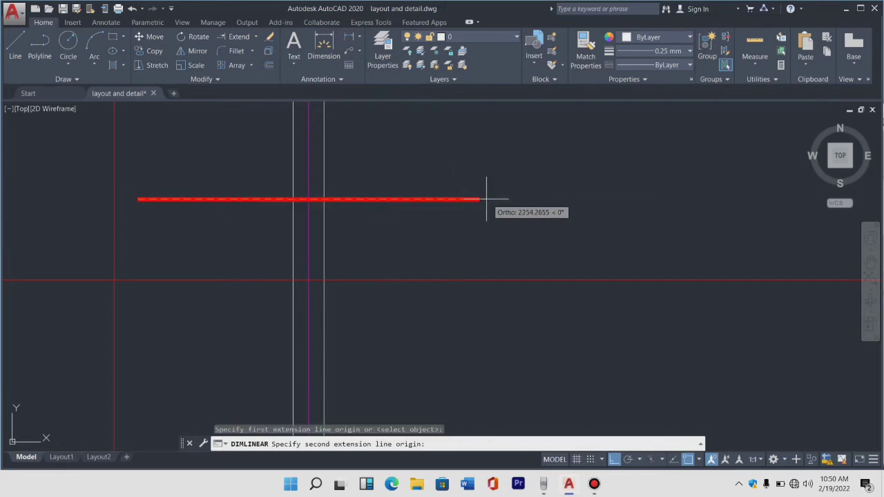
{"action": "left_click", "coordinate": [481, 200]}
{"action": "left_click", "coordinate": [450, 162]}
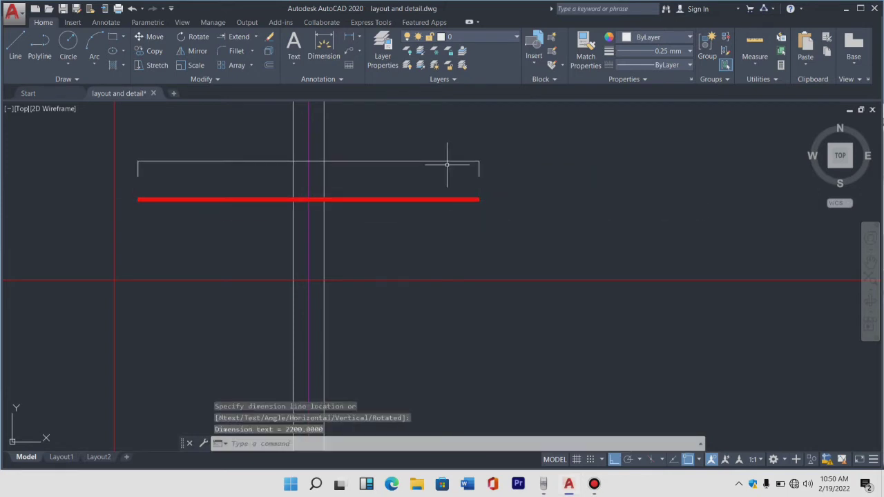
{"action": "scroll", "coordinate": [439, 232], "scroll_direction": "down", "scroll_amount": 5}
{"action": "scroll", "coordinate": [497, 168], "scroll_direction": "up", "scroll_amount": 4}
{"action": "left_click", "coordinate": [586, 55]}
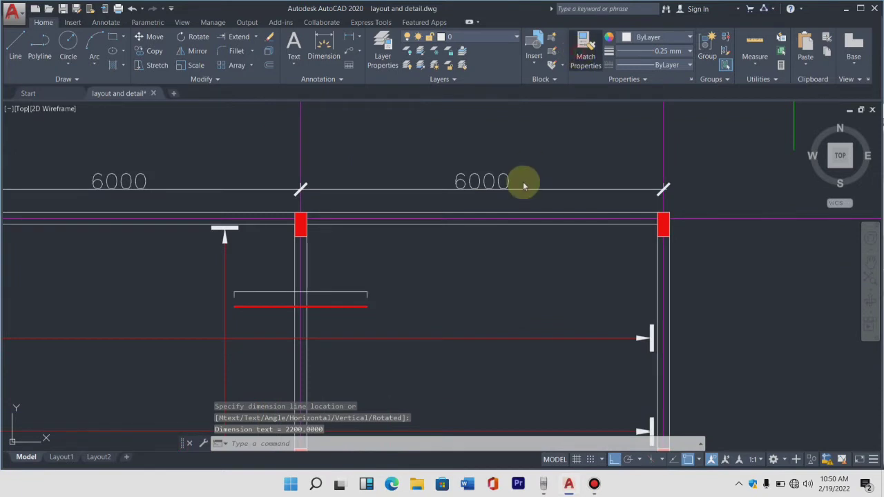
{"action": "left_click", "coordinate": [467, 188]}
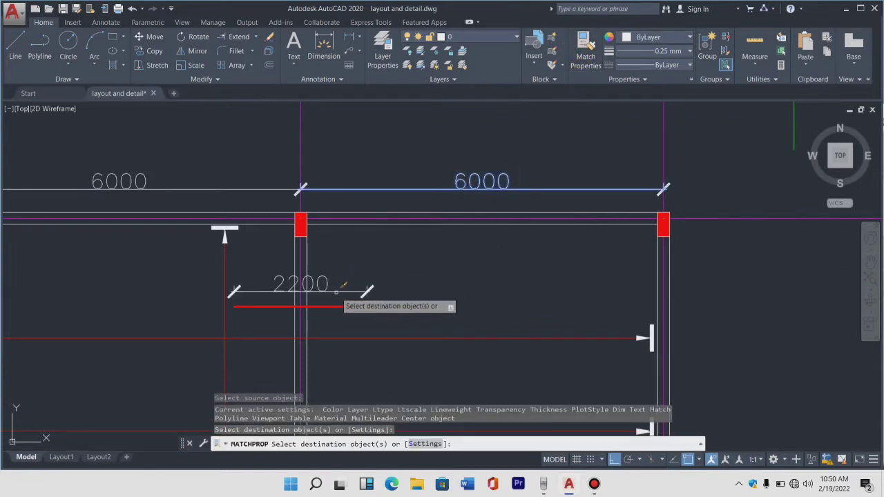
{"action": "key", "text": "Escape"}
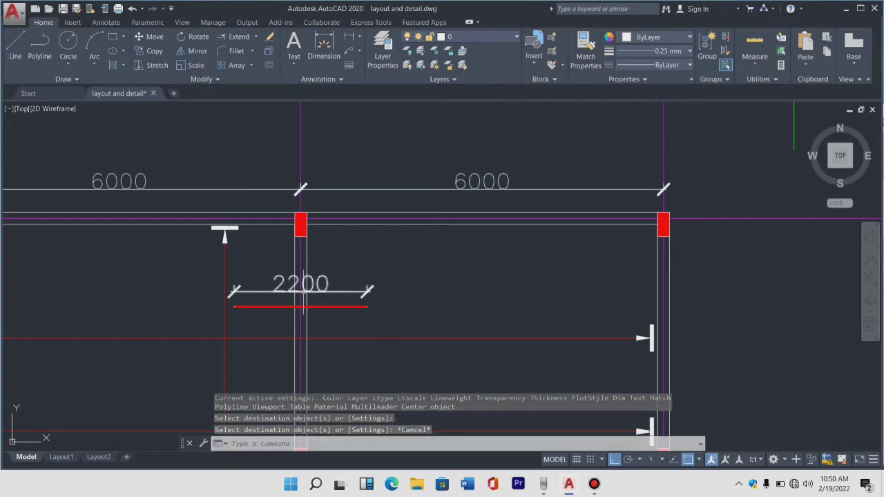
{"action": "key", "text": "Escape"}
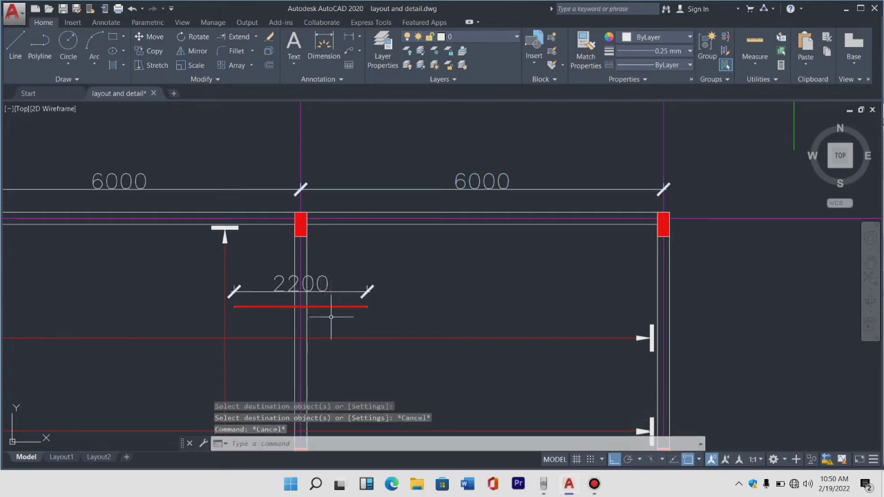
{"action": "left_click", "coordinate": [326, 297]}
{"action": "left_click", "coordinate": [322, 275]}
Step: Erase the 2200 dimension and offset the grid line 1000 to the right as a helper
{"action": "key", "text": "Delete"}
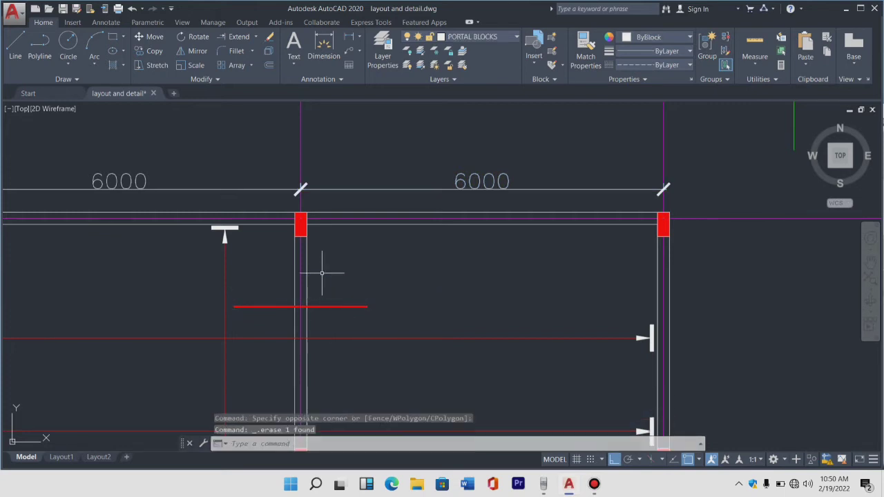
{"action": "scroll", "coordinate": [305, 290], "scroll_direction": "up", "scroll_amount": 2}
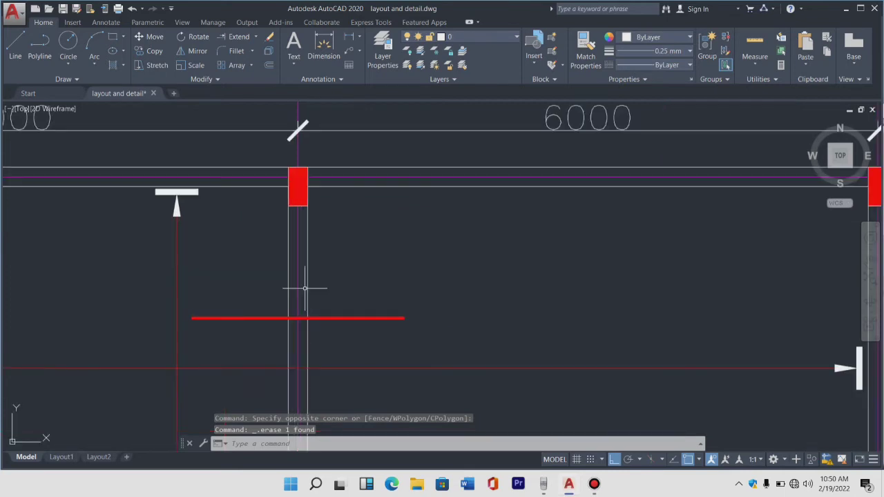
{"action": "type", "text": "OfF"}
{"action": "key", "text": "Return"}
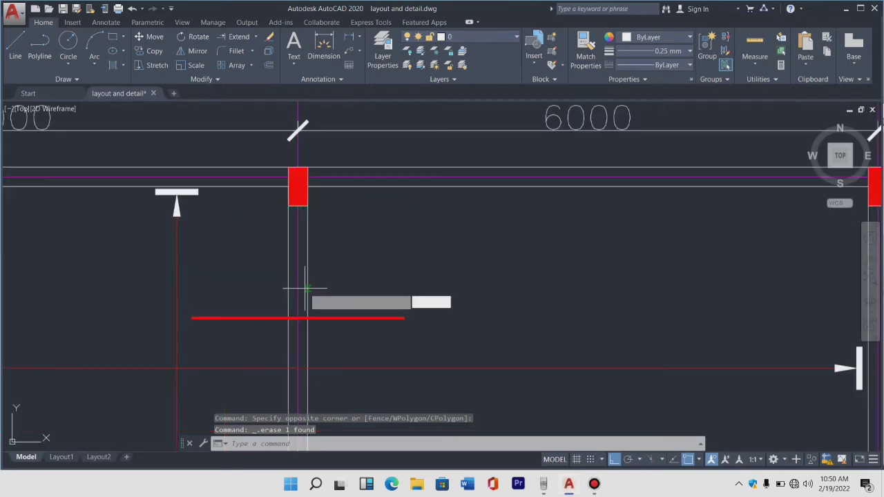
{"action": "type", "text": "1"}
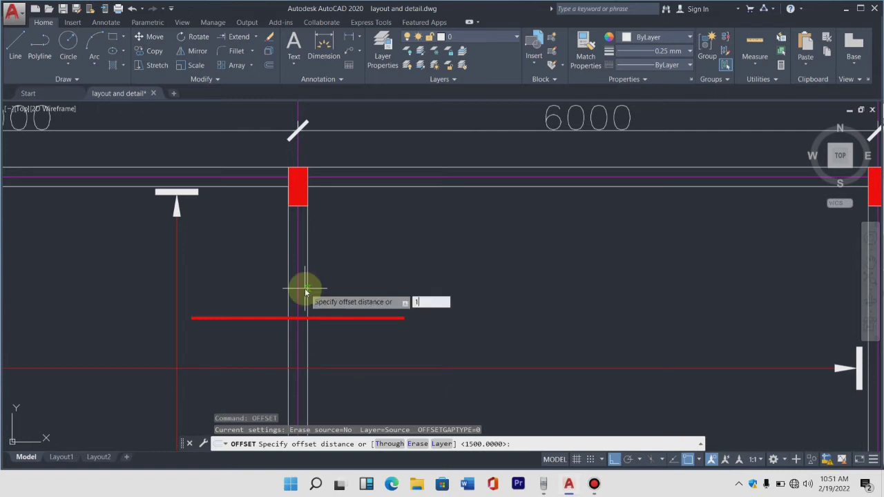
{"action": "key", "text": "Return"}
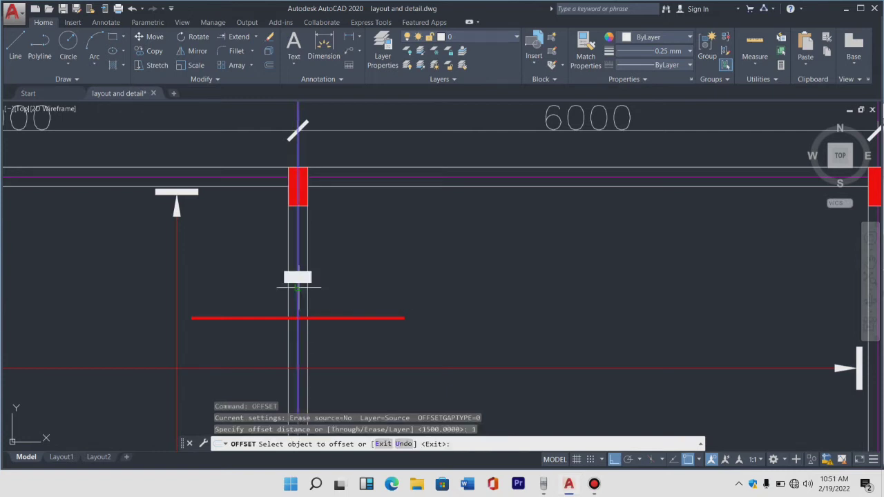
{"action": "left_click", "coordinate": [303, 280]}
{"action": "left_click", "coordinate": [400, 275]}
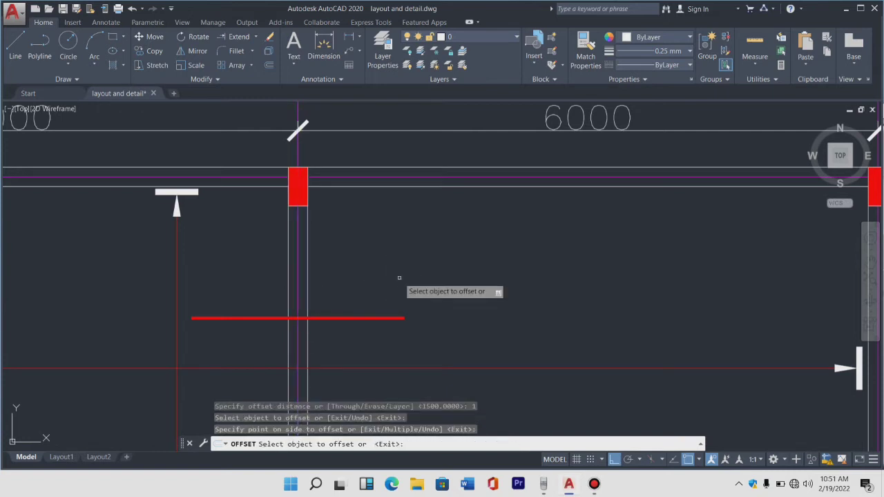
{"action": "left_click", "coordinate": [298, 297]}
{"action": "left_click", "coordinate": [408, 289]}
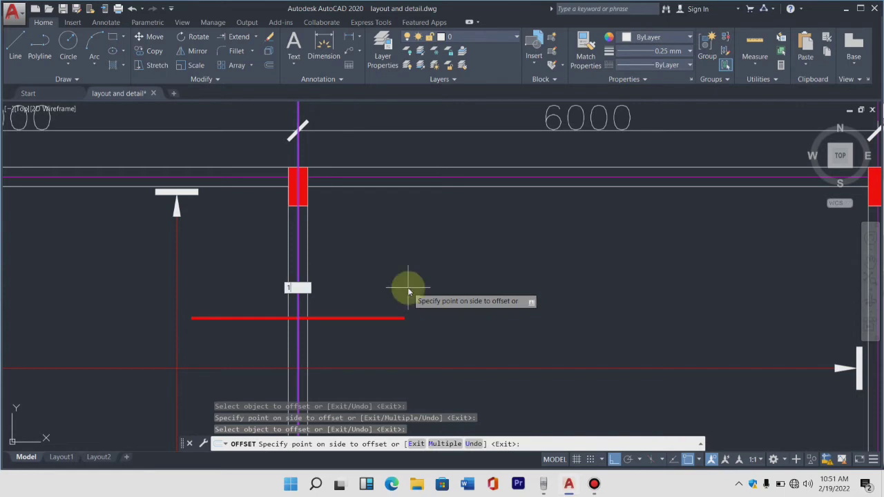
{"action": "left_click", "coordinate": [407, 289]}
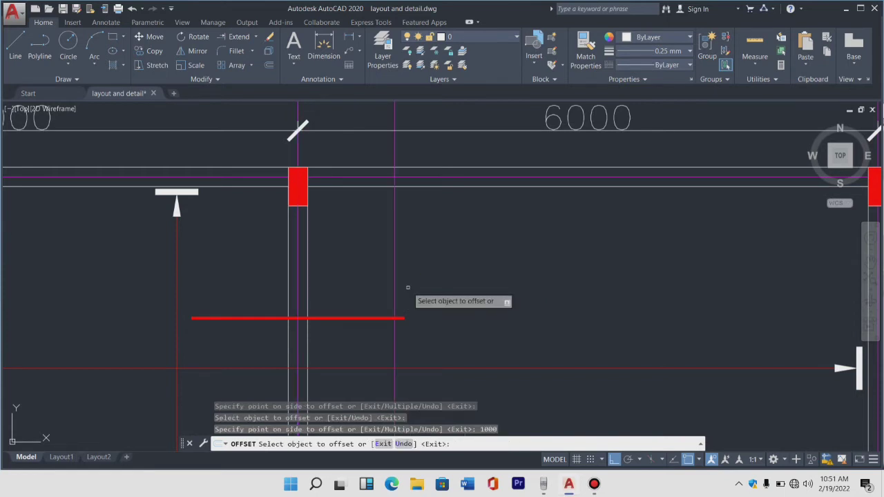
Step: Offset the grid line 1000 to the left as a second helper line
{"action": "left_click", "coordinate": [299, 289]}
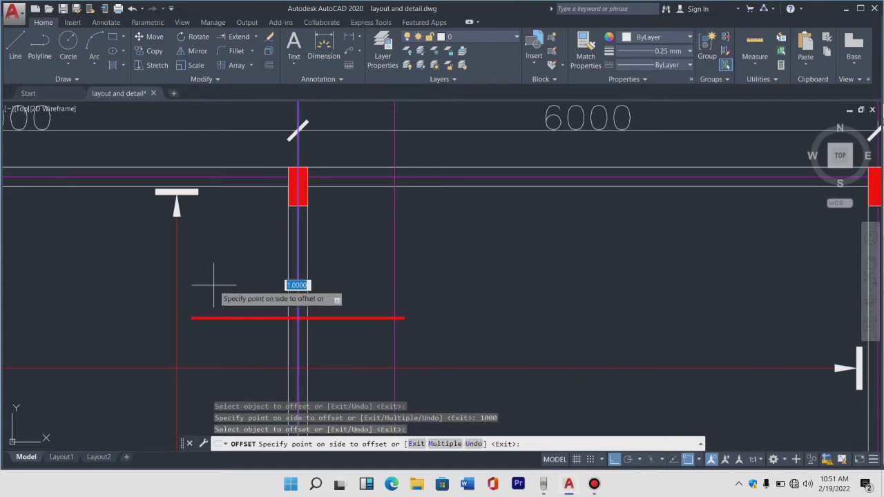
{"action": "type", "text": "1000"}
{"action": "key", "text": "Return"}
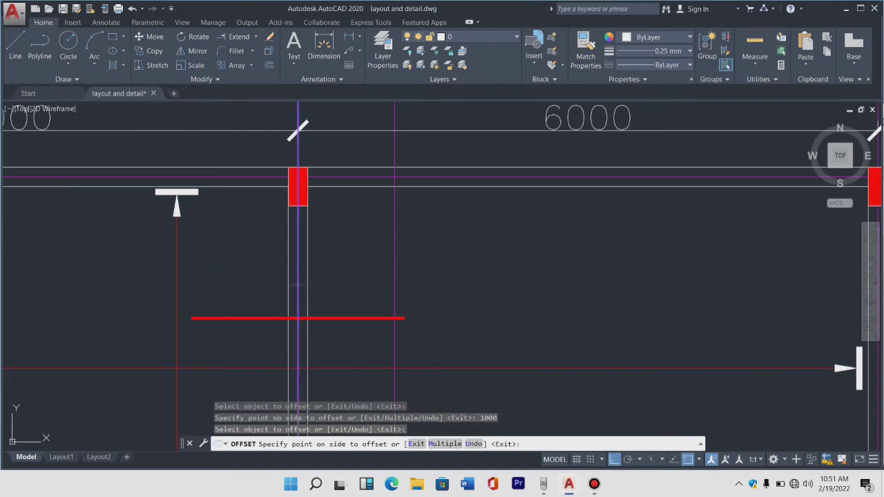
{"action": "key", "text": "Escape"}
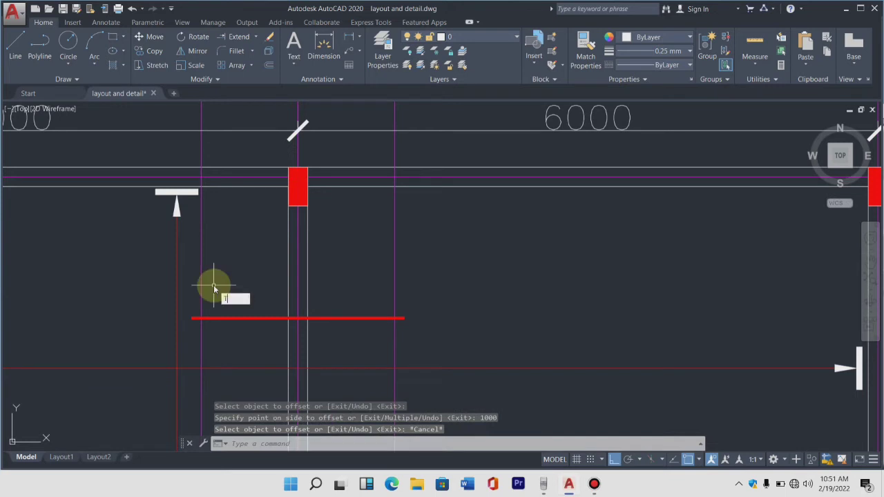
Step: Trim the red bar's end at the helper line and erase both helper lines
{"action": "key", "text": "Return"}
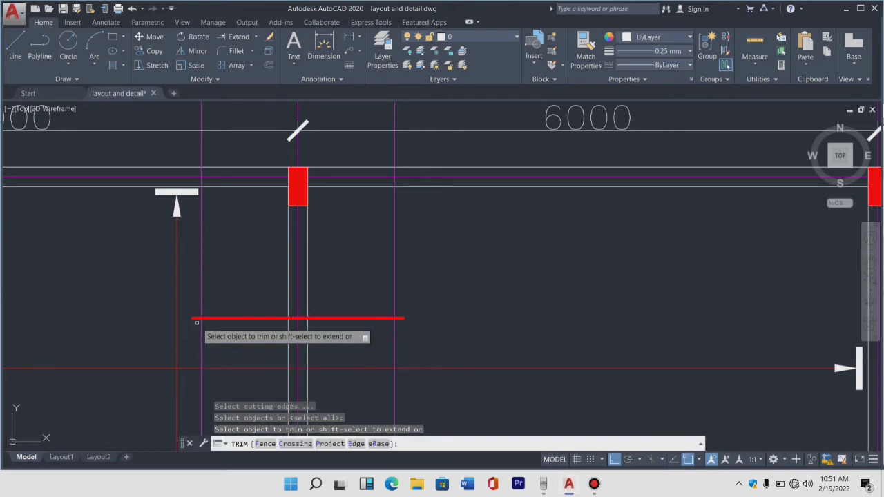
{"action": "left_click", "coordinate": [197, 319]}
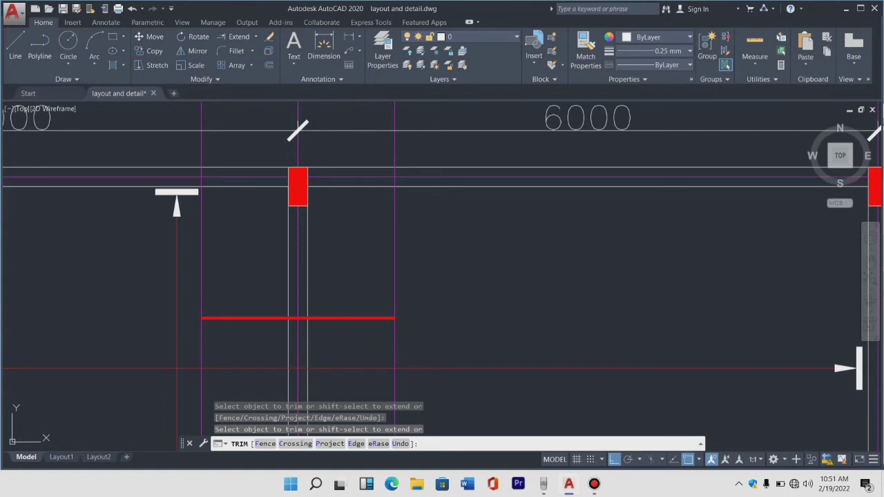
{"action": "key", "text": "Escape"}
{"action": "left_click", "coordinate": [407, 298]}
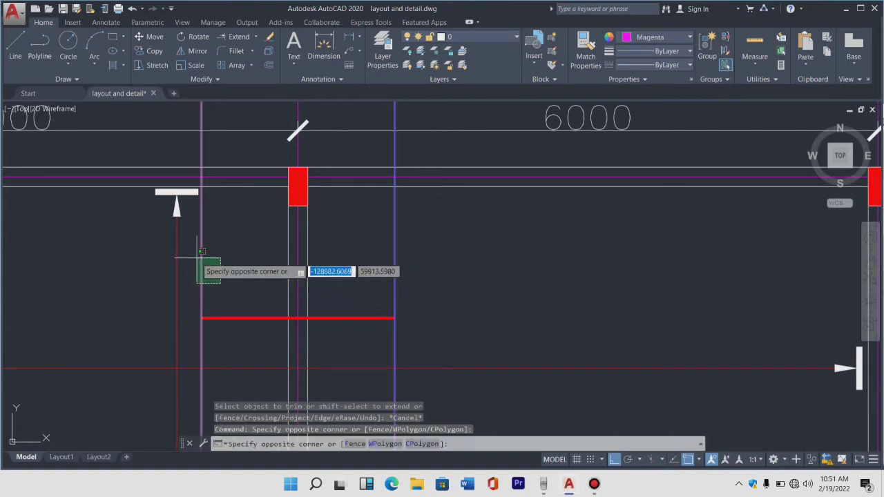
{"action": "left_click", "coordinate": [200, 259]}
{"action": "key", "text": "Delete"}
{"action": "scroll", "coordinate": [355, 339], "scroll_direction": "down", "scroll_amount": 2}
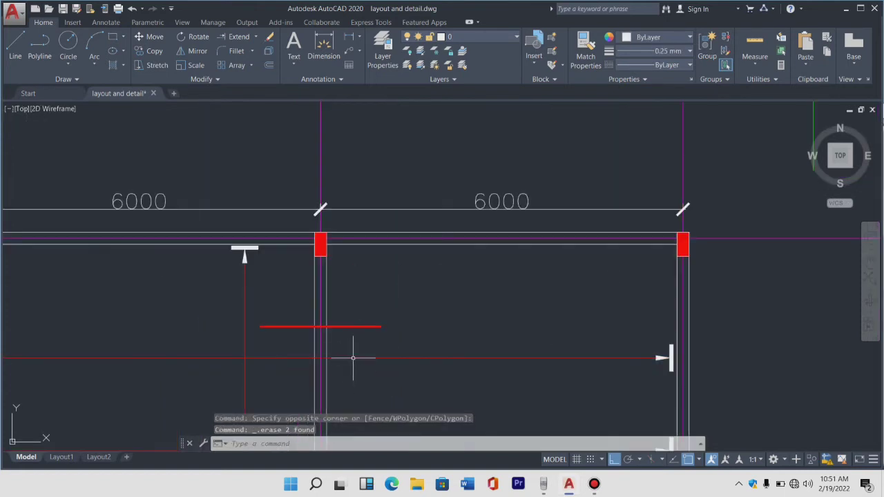
{"action": "scroll", "coordinate": [352, 332], "scroll_direction": "up", "scroll_amount": 4}
{"action": "scroll", "coordinate": [352, 297], "scroll_direction": "down", "scroll_amount": 4}
{"action": "scroll", "coordinate": [356, 270], "scroll_direction": "down", "scroll_amount": 2}
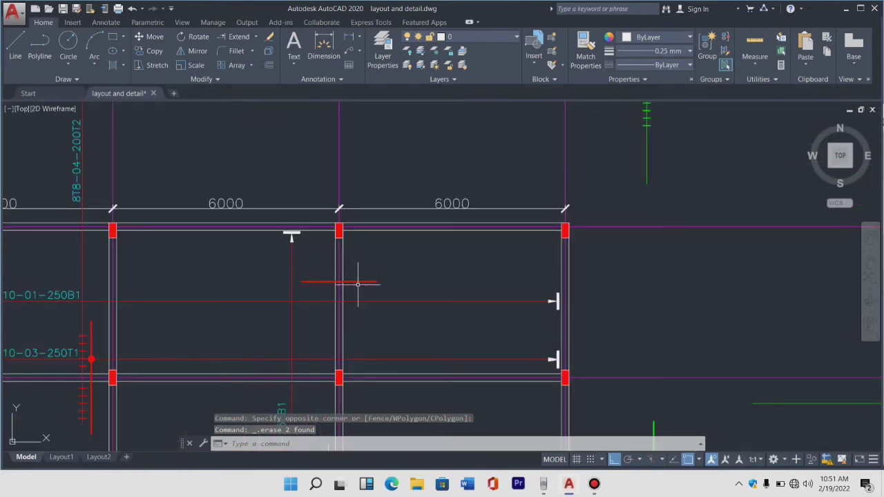
{"action": "scroll", "coordinate": [358, 283], "scroll_direction": "up", "scroll_amount": 2}
{"action": "scroll", "coordinate": [352, 297], "scroll_direction": "down", "scroll_amount": 4}
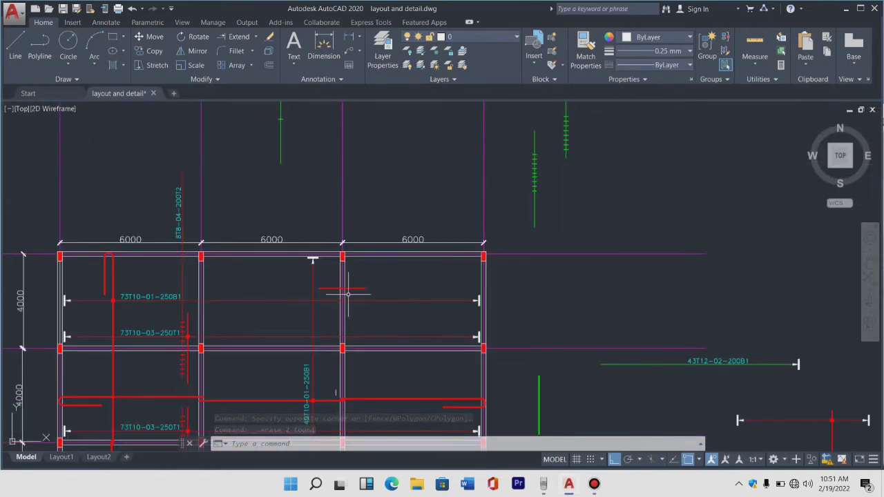
{"action": "scroll", "coordinate": [345, 295], "scroll_direction": "up", "scroll_amount": 2}
{"action": "scroll", "coordinate": [345, 296], "scroll_direction": "down", "scroll_amount": 3}
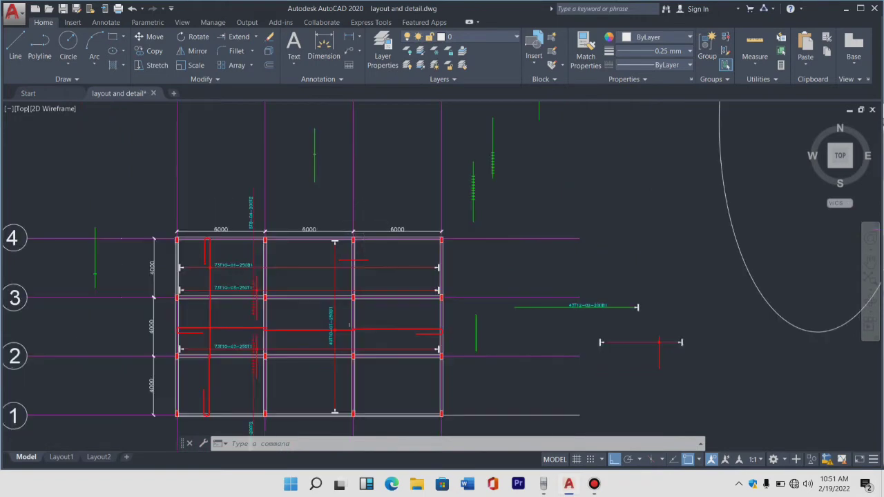
{"action": "scroll", "coordinate": [365, 243], "scroll_direction": "down", "scroll_amount": 3}
{"action": "scroll", "coordinate": [365, 270], "scroll_direction": "up", "scroll_amount": 4}
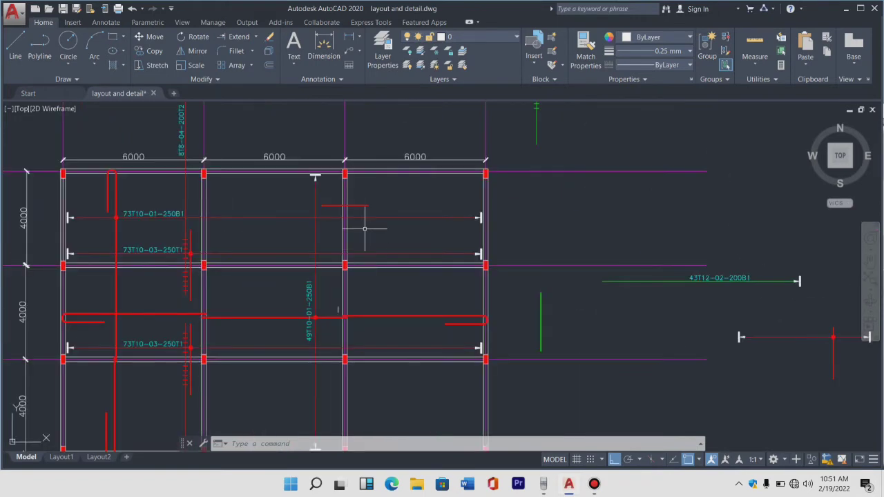
{"action": "scroll", "coordinate": [367, 212], "scroll_direction": "down", "scroll_amount": 4}
{"action": "scroll", "coordinate": [357, 283], "scroll_direction": "up", "scroll_amount": 2}
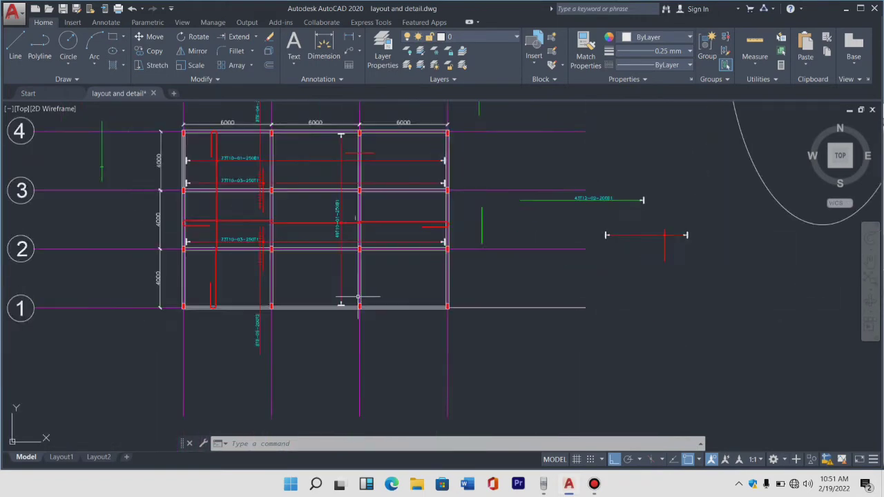
{"action": "scroll", "coordinate": [342, 300], "scroll_direction": "up", "scroll_amount": 2}
{"action": "scroll", "coordinate": [331, 304], "scroll_direction": "down", "scroll_amount": 2}
{"action": "scroll", "coordinate": [360, 159], "scroll_direction": "up", "scroll_amount": 2}
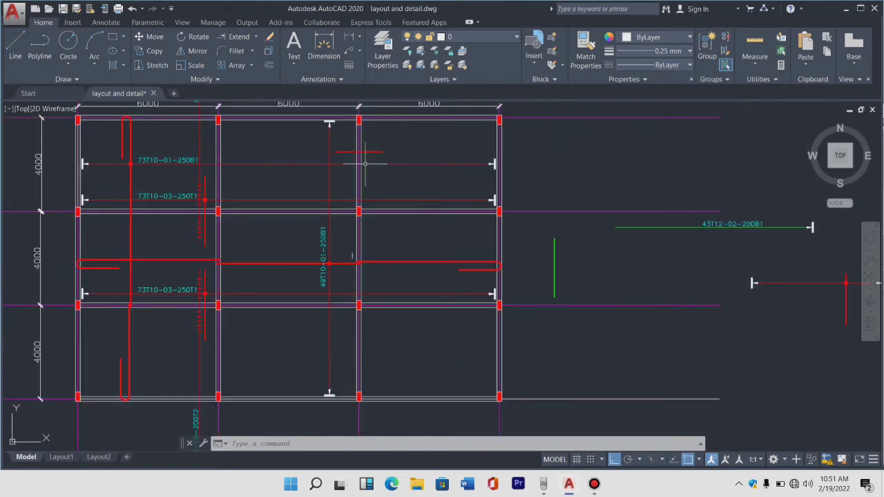
{"action": "scroll", "coordinate": [361, 136], "scroll_direction": "up", "scroll_amount": 2}
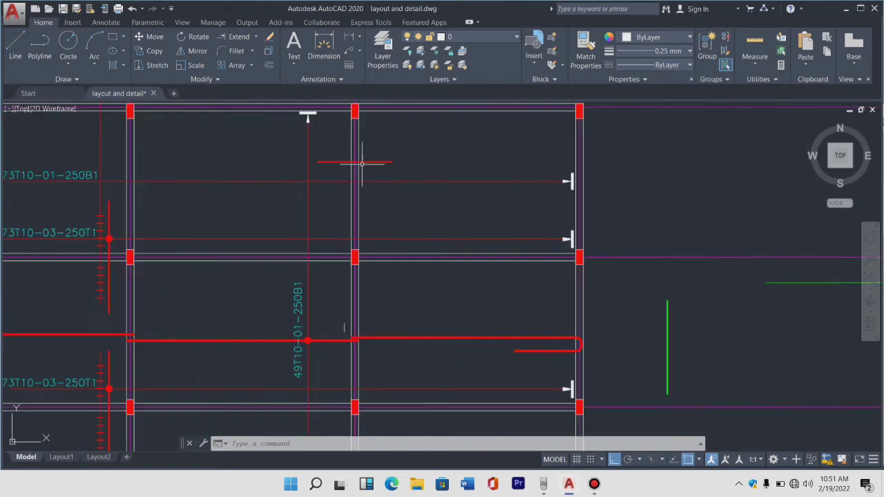
Step: Move the short red bar by its centre from the top bay into the bottom bay
{"action": "left_click", "coordinate": [380, 152]}
{"action": "left_click", "coordinate": [375, 166]}
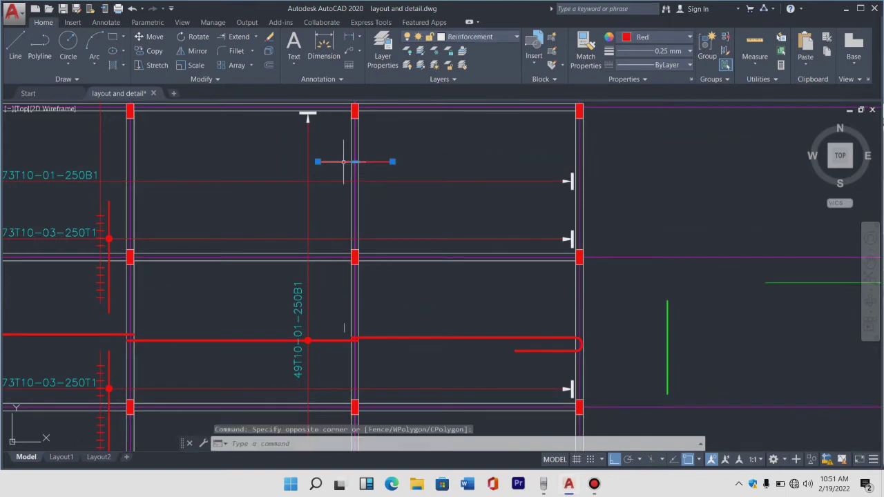
{"action": "scroll", "coordinate": [350, 145], "scroll_direction": "up", "scroll_amount": 6}
{"action": "left_click", "coordinate": [357, 175]}
{"action": "type", "text": "M"}
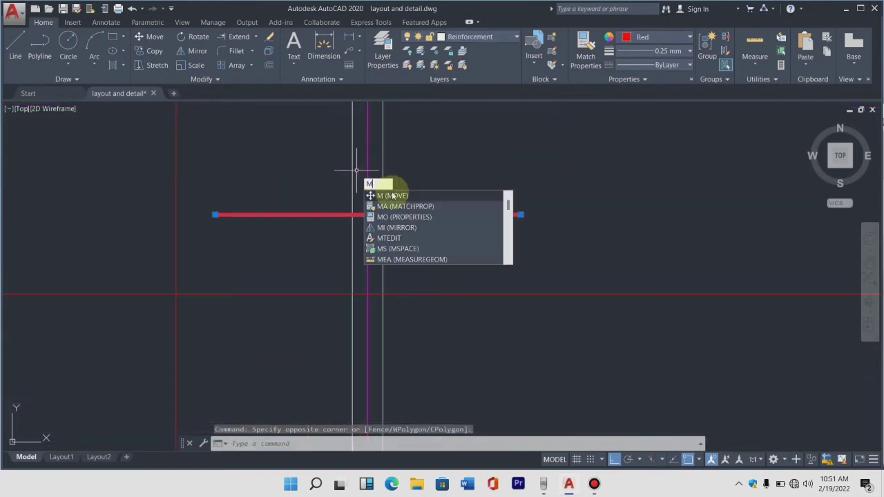
{"action": "left_click", "coordinate": [416, 193]}
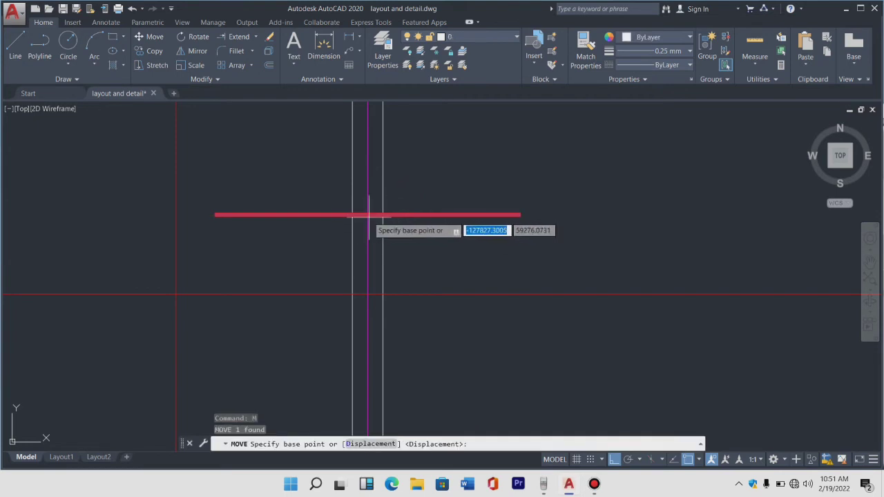
{"action": "left_click", "coordinate": [368, 215]}
{"action": "scroll", "coordinate": [376, 206], "scroll_direction": "down", "scroll_amount": 5}
{"action": "scroll", "coordinate": [402, 290], "scroll_direction": "down", "scroll_amount": 2}
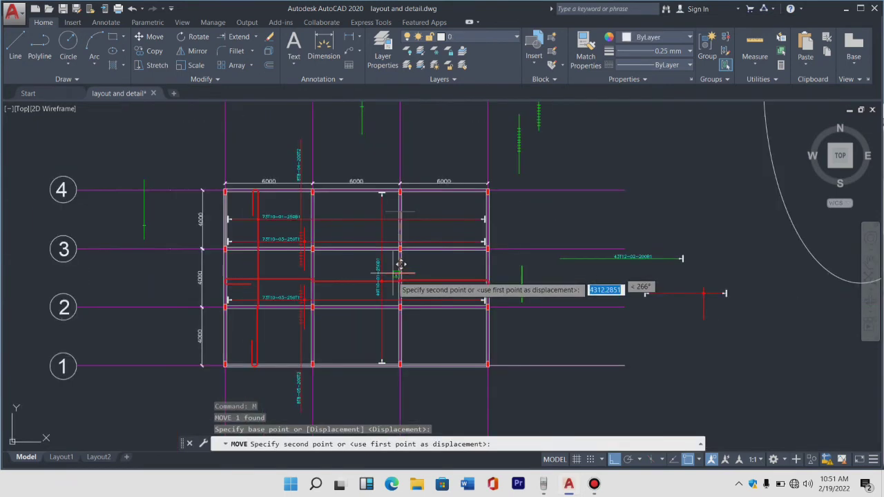
{"action": "scroll", "coordinate": [398, 326], "scroll_direction": "up", "scroll_amount": 2}
{"action": "scroll", "coordinate": [409, 324], "scroll_direction": "up", "scroll_amount": 4}
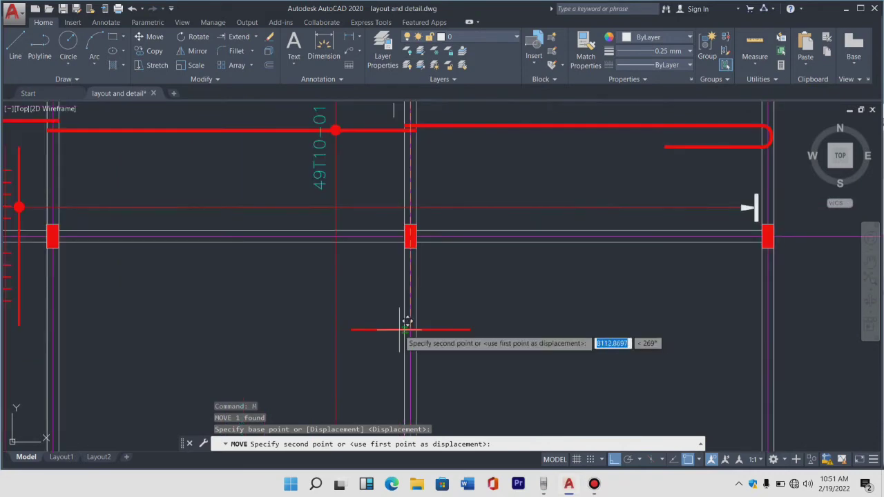
{"action": "left_click", "coordinate": [411, 329]}
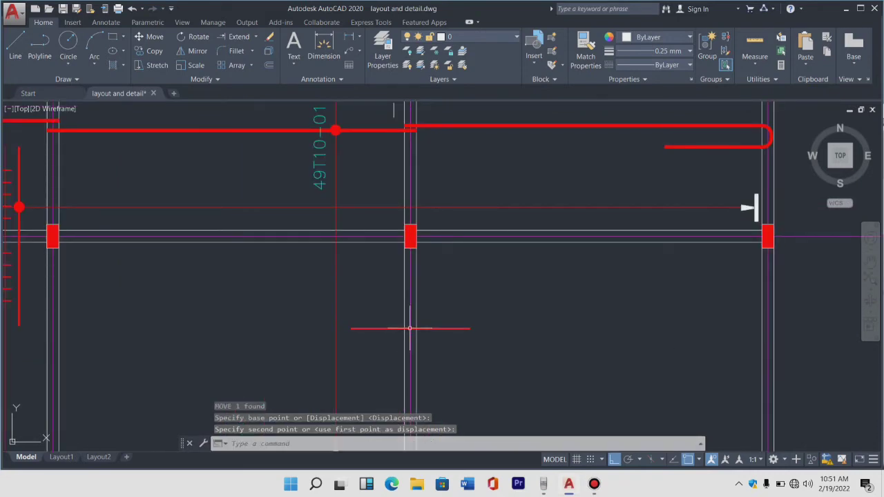
{"action": "scroll", "coordinate": [410, 328], "scroll_direction": "down", "scroll_amount": 5}
{"action": "scroll", "coordinate": [412, 332], "scroll_direction": "down", "scroll_amount": 2}
{"action": "scroll", "coordinate": [413, 339], "scroll_direction": "up", "scroll_amount": 4}
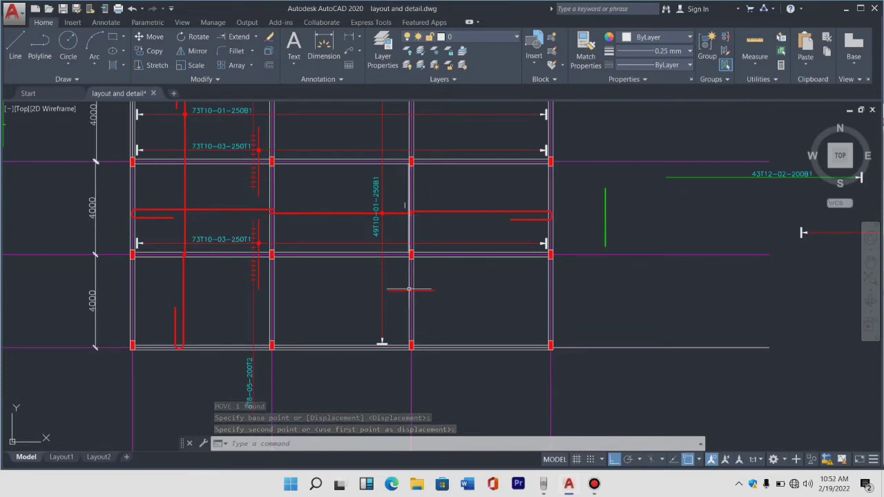
{"action": "scroll", "coordinate": [410, 317], "scroll_direction": "up", "scroll_amount": 2}
{"action": "scroll", "coordinate": [438, 246], "scroll_direction": "down", "scroll_amount": 1}
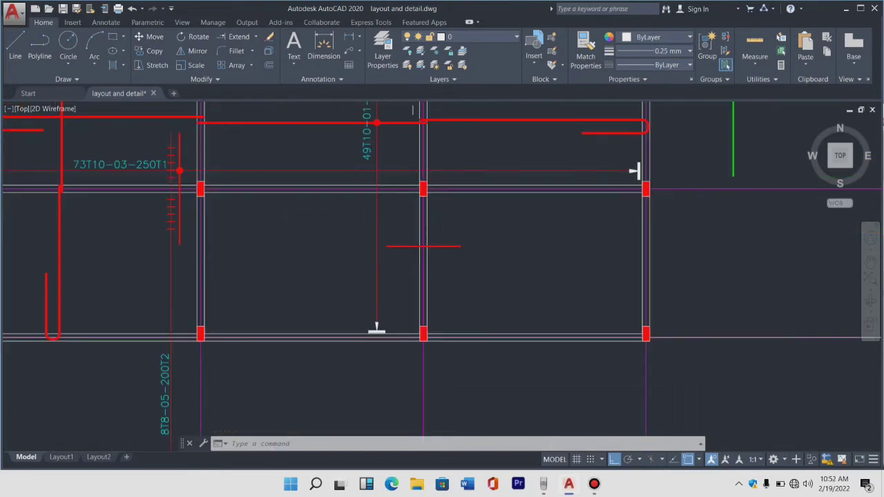
{"action": "scroll", "coordinate": [429, 243], "scroll_direction": "down", "scroll_amount": 1}
{"action": "scroll", "coordinate": [427, 242], "scroll_direction": "down", "scroll_amount": 2}
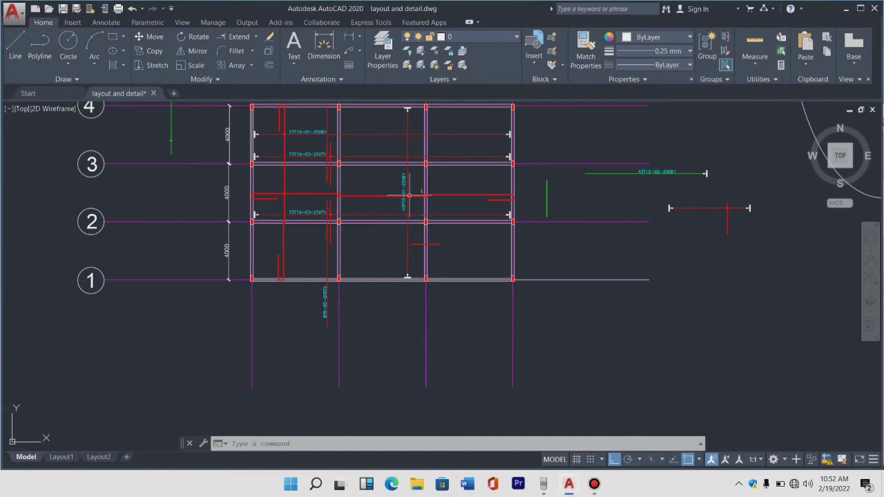
{"action": "scroll", "coordinate": [409, 196], "scroll_direction": "up", "scroll_amount": 5}
{"action": "scroll", "coordinate": [387, 207], "scroll_direction": "down", "scroll_amount": 2}
{"action": "scroll", "coordinate": [397, 293], "scroll_direction": "down", "scroll_amount": 2}
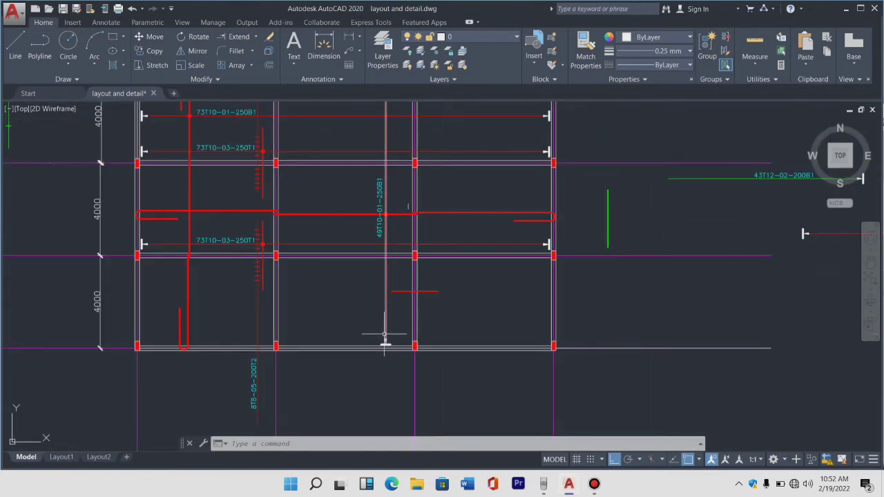
{"action": "scroll", "coordinate": [385, 337], "scroll_direction": "up", "scroll_amount": 3}
{"action": "scroll", "coordinate": [387, 351], "scroll_direction": "up", "scroll_amount": 4}
{"action": "scroll", "coordinate": [407, 373], "scroll_direction": "up", "scroll_amount": 2}
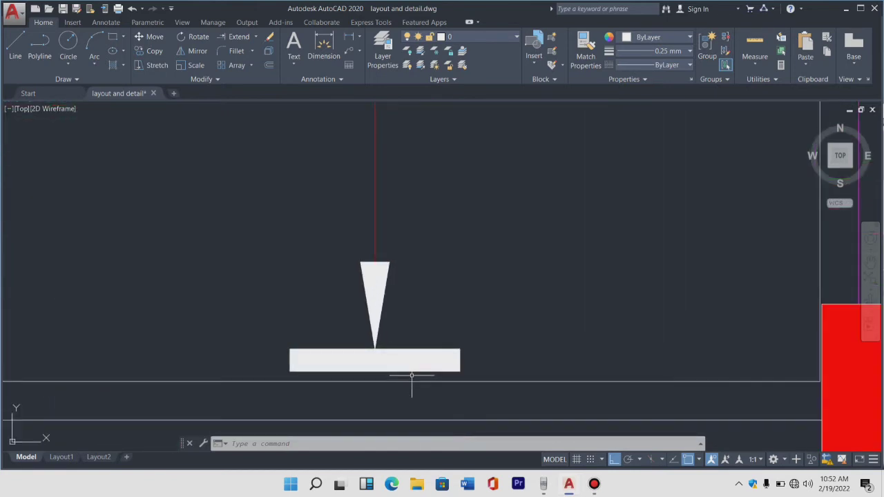
Step: Select the vertical 49T10-01-250B1 bar with its end marks, label and red dot
{"action": "left_click", "coordinate": [412, 375]}
{"action": "left_click", "coordinate": [326, 247]}
{"action": "scroll", "coordinate": [332, 248], "scroll_direction": "down", "scroll_amount": 3}
{"action": "scroll", "coordinate": [626, 151], "scroll_direction": "down", "scroll_amount": 2}
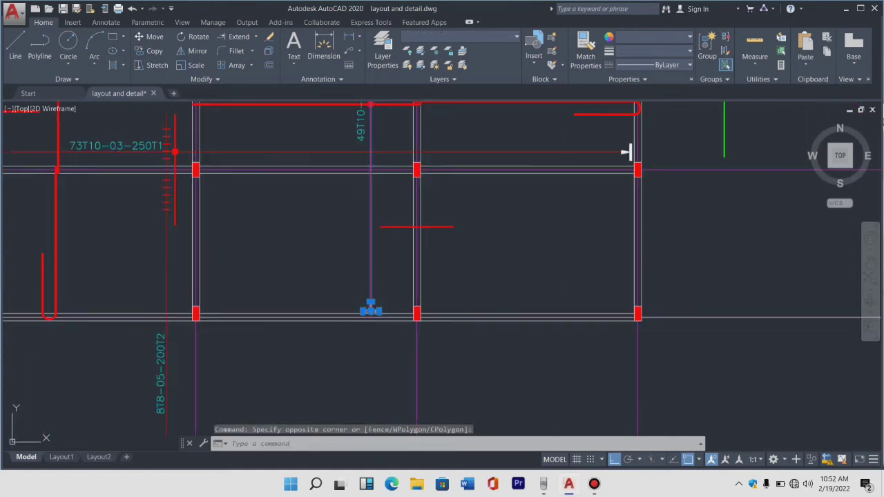
{"action": "scroll", "coordinate": [367, 169], "scroll_direction": "down", "scroll_amount": 7}
{"action": "scroll", "coordinate": [374, 167], "scroll_direction": "up", "scroll_amount": 5}
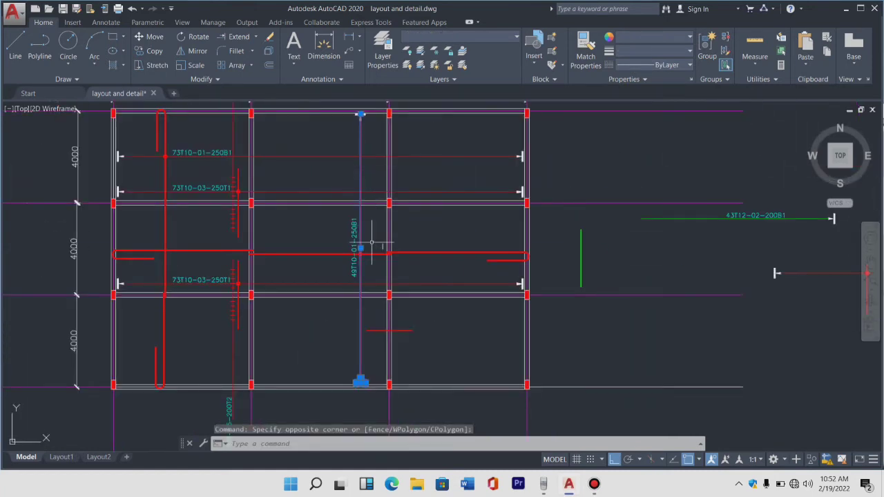
{"action": "scroll", "coordinate": [372, 241], "scroll_direction": "up", "scroll_amount": 6}
{"action": "left_click", "coordinate": [301, 332]}
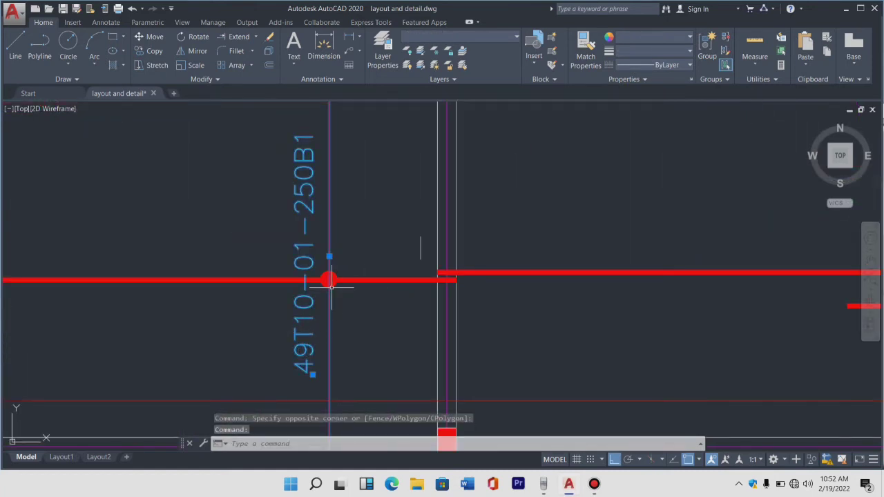
{"action": "scroll", "coordinate": [331, 286], "scroll_direction": "up", "scroll_amount": 4}
{"action": "scroll", "coordinate": [331, 287], "scroll_direction": "up", "scroll_amount": 2}
{"action": "left_click", "coordinate": [345, 306]}
{"action": "left_click", "coordinate": [337, 302]}
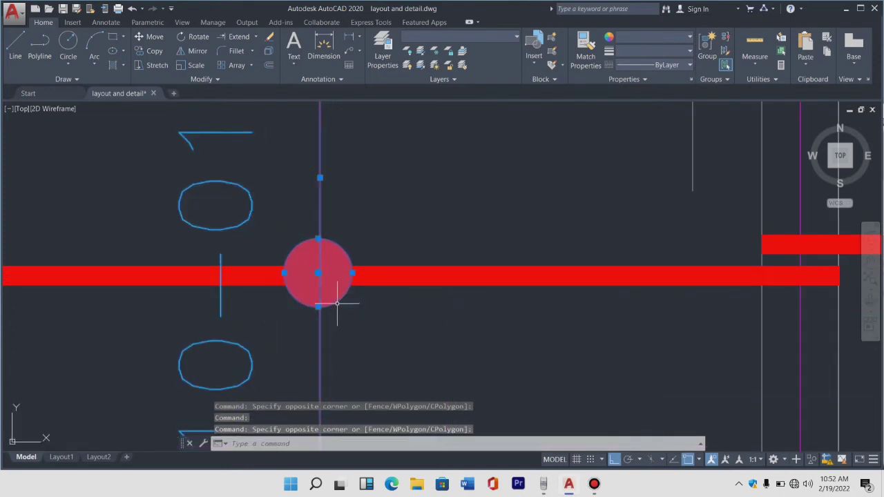
{"action": "scroll", "coordinate": [338, 303], "scroll_direction": "down", "scroll_amount": 4}
{"action": "scroll", "coordinate": [340, 297], "scroll_direction": "down", "scroll_amount": 3}
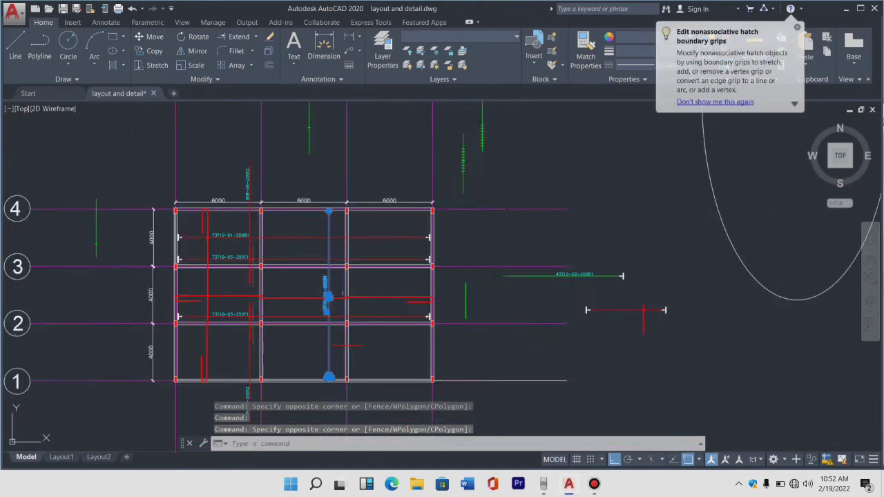
{"action": "scroll", "coordinate": [337, 213], "scroll_direction": "up", "scroll_amount": 8}
{"action": "left_click", "coordinate": [305, 244]}
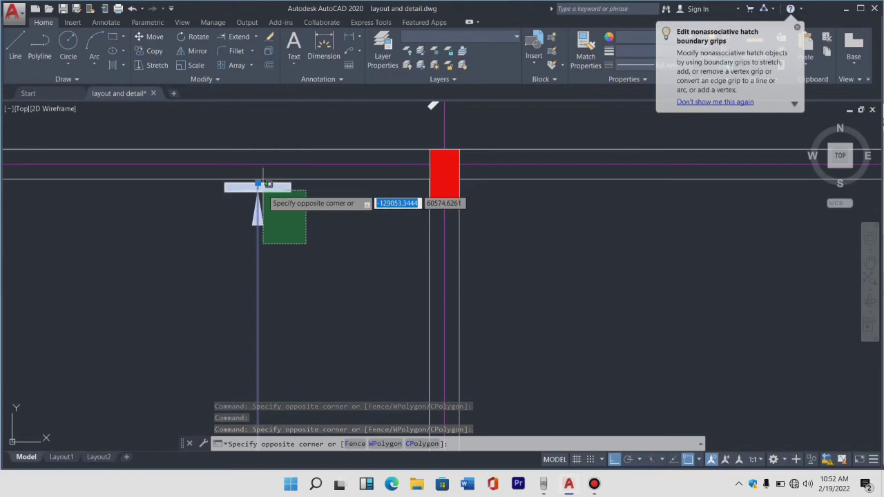
{"action": "left_click", "coordinate": [266, 191]}
{"action": "scroll", "coordinate": [253, 178], "scroll_direction": "down", "scroll_amount": 5}
{"action": "scroll", "coordinate": [222, 122], "scroll_direction": "down", "scroll_amount": 5}
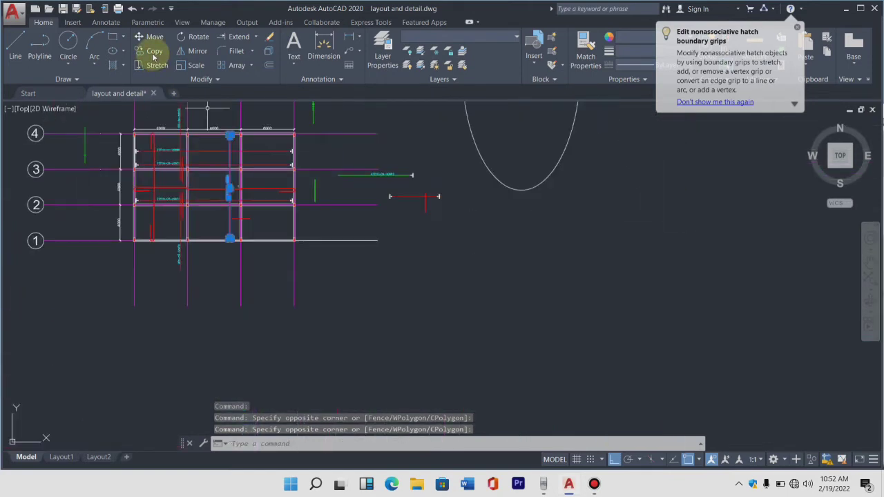
Step: Copy the selected 49T10-01-250B1 bar and label once to the right of the middle column line
{"action": "left_click", "coordinate": [154, 50]}
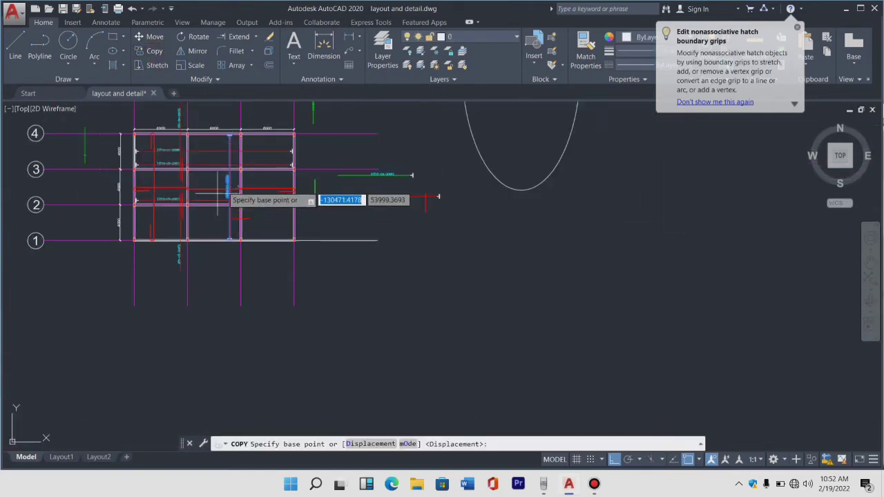
{"action": "scroll", "coordinate": [216, 193], "scroll_direction": "up", "scroll_amount": 5}
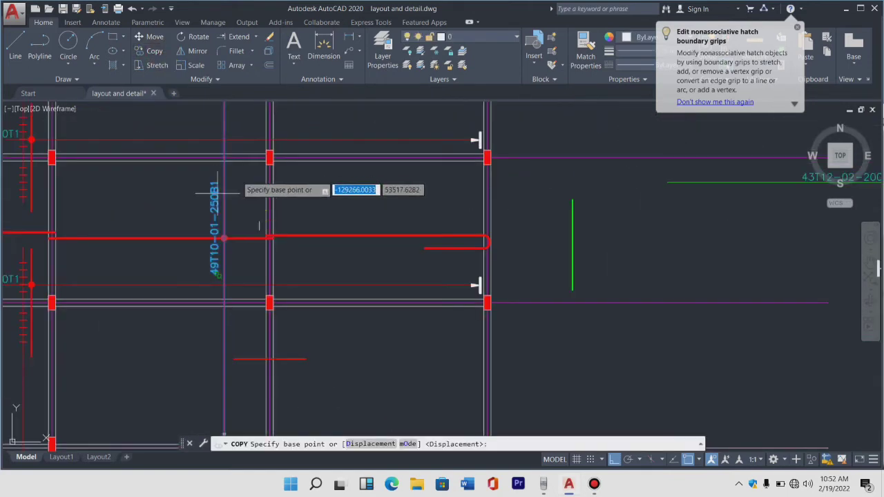
{"action": "left_click", "coordinate": [224, 240]}
{"action": "scroll", "coordinate": [317, 245], "scroll_direction": "down", "scroll_amount": 5}
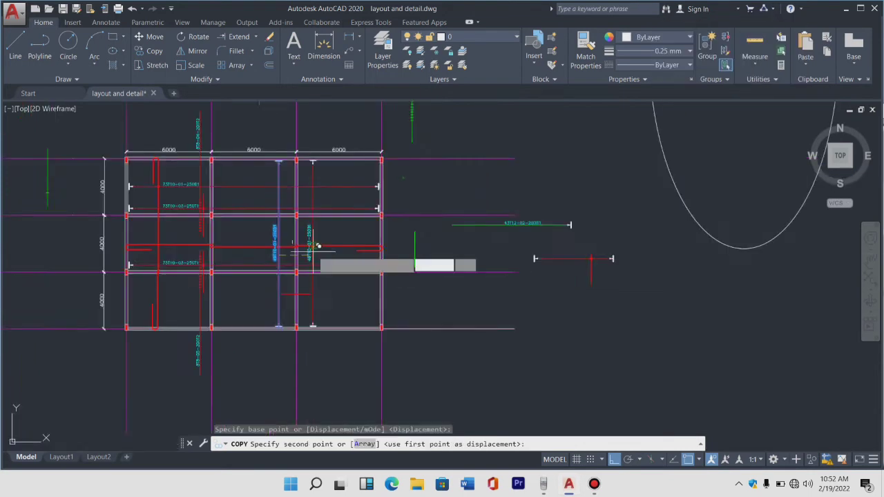
{"action": "scroll", "coordinate": [317, 245], "scroll_direction": "up", "scroll_amount": 4}
{"action": "scroll", "coordinate": [317, 241], "scroll_direction": "up", "scroll_amount": 3}
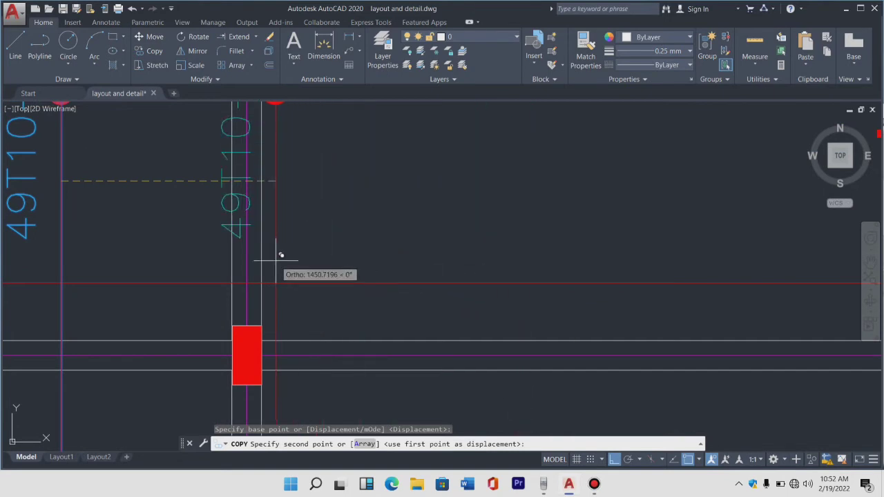
{"action": "scroll", "coordinate": [285, 246], "scroll_direction": "down", "scroll_amount": 3}
{"action": "scroll", "coordinate": [286, 245], "scroll_direction": "down", "scroll_amount": 3}
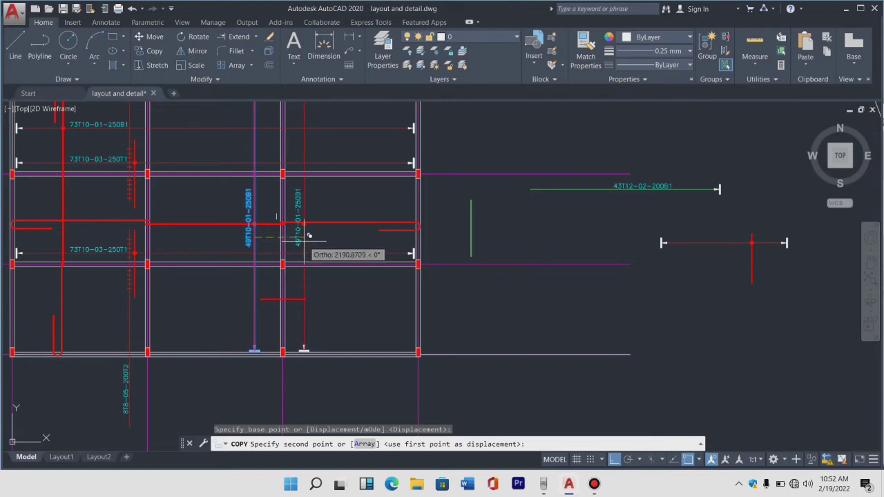
{"action": "left_click", "coordinate": [307, 237]}
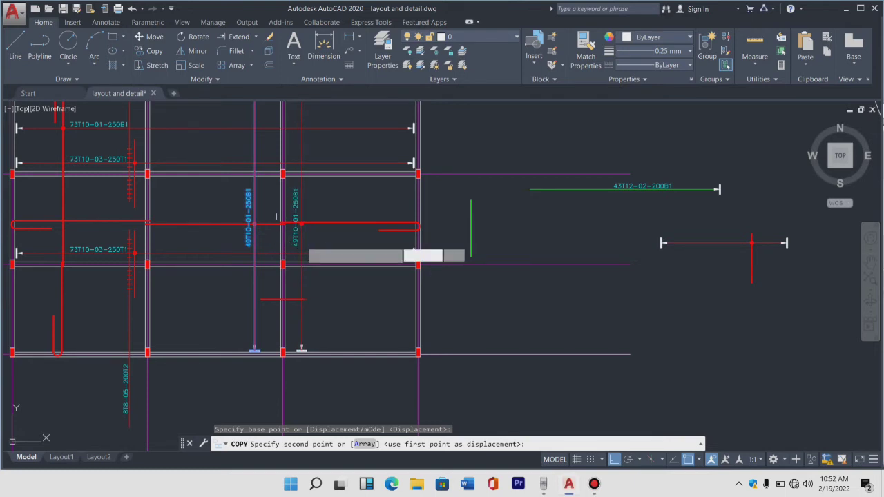
{"action": "key", "text": "Escape"}
{"action": "scroll", "coordinate": [276, 218], "scroll_direction": "up", "scroll_amount": 2}
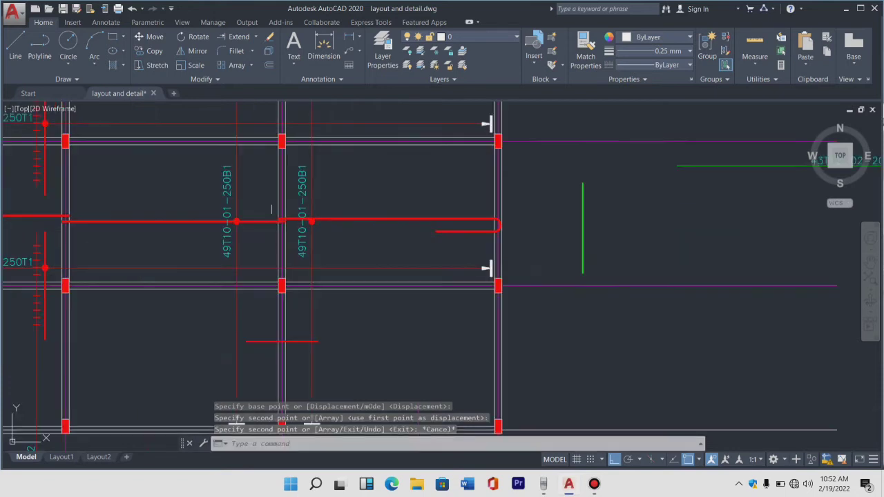
{"action": "scroll", "coordinate": [287, 204], "scroll_direction": "up", "scroll_amount": 3}
Step: Move the copied 49T10-01-250B1 label down to its new spot
{"action": "left_click", "coordinate": [318, 302]}
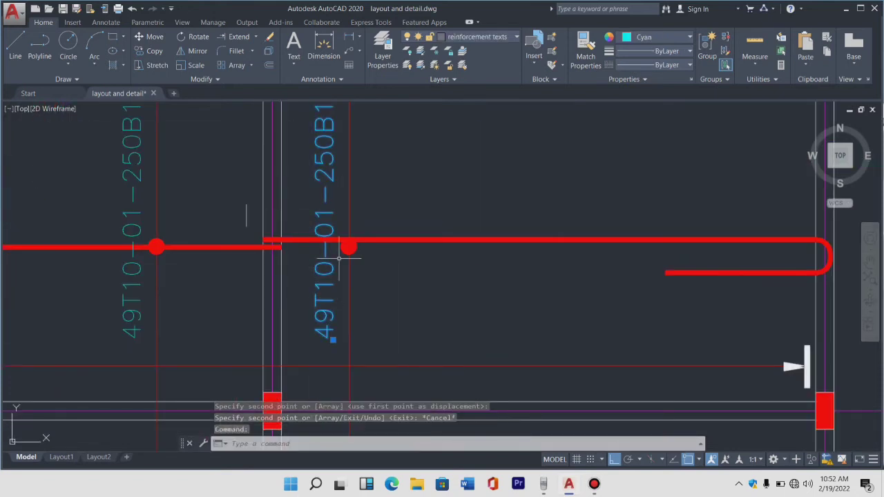
{"action": "type", "text": "M"}
{"action": "key", "text": "Return"}
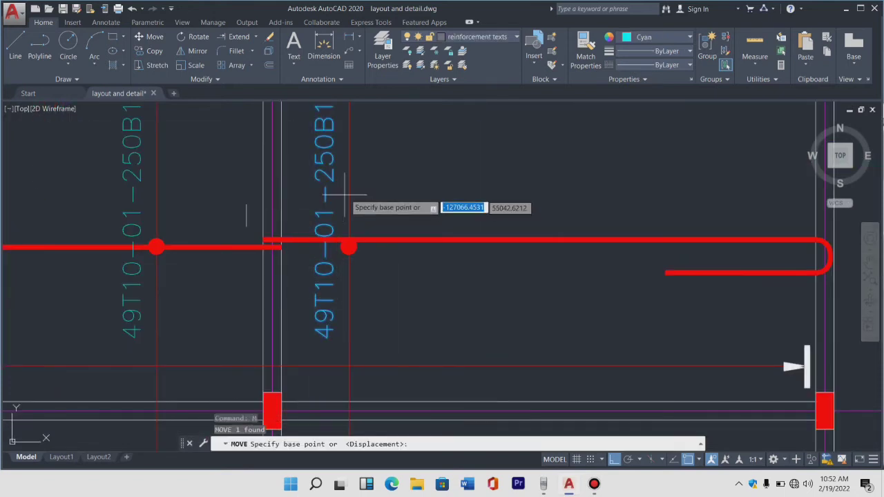
{"action": "scroll", "coordinate": [345, 196], "scroll_direction": "down", "scroll_amount": 4}
{"action": "left_click", "coordinate": [336, 236]}
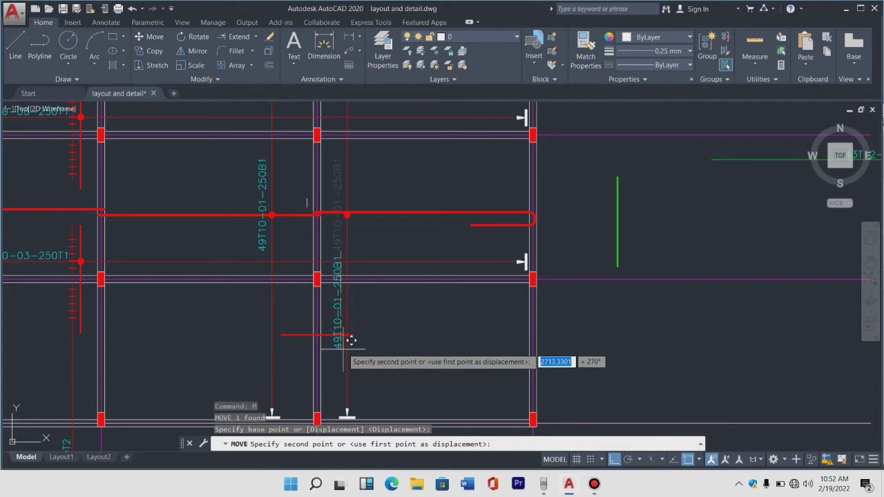
{"action": "left_click", "coordinate": [344, 380]}
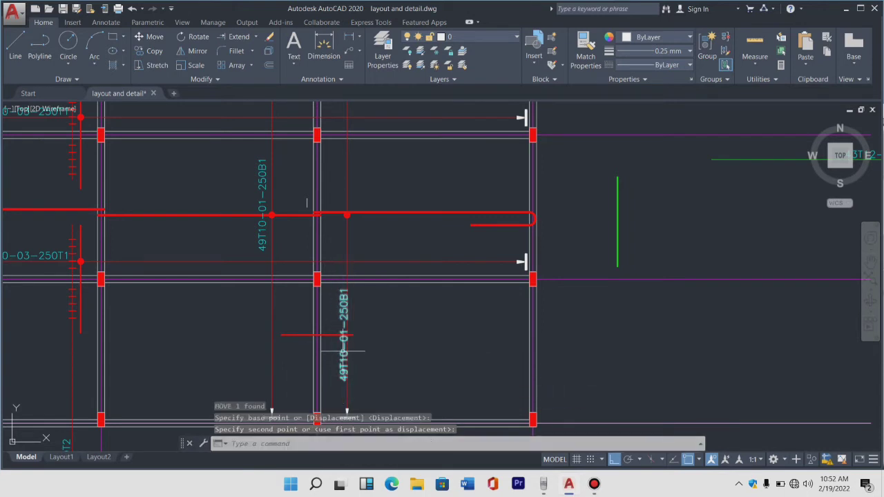
{"action": "scroll", "coordinate": [322, 310], "scroll_direction": "down", "scroll_amount": 2}
{"action": "scroll", "coordinate": [322, 310], "scroll_direction": "up", "scroll_amount": 4}
Step: Shift the short red distribution bar slightly to the right
{"action": "left_click", "coordinate": [340, 323]}
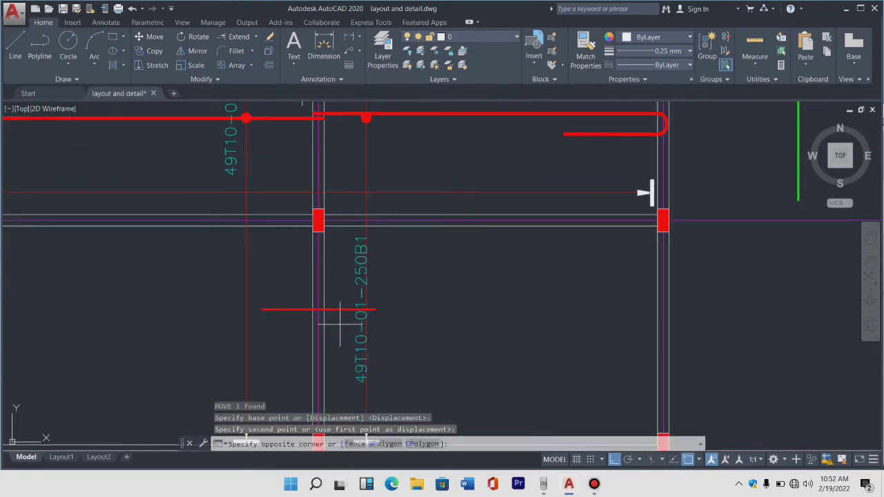
{"action": "left_click", "coordinate": [337, 307]}
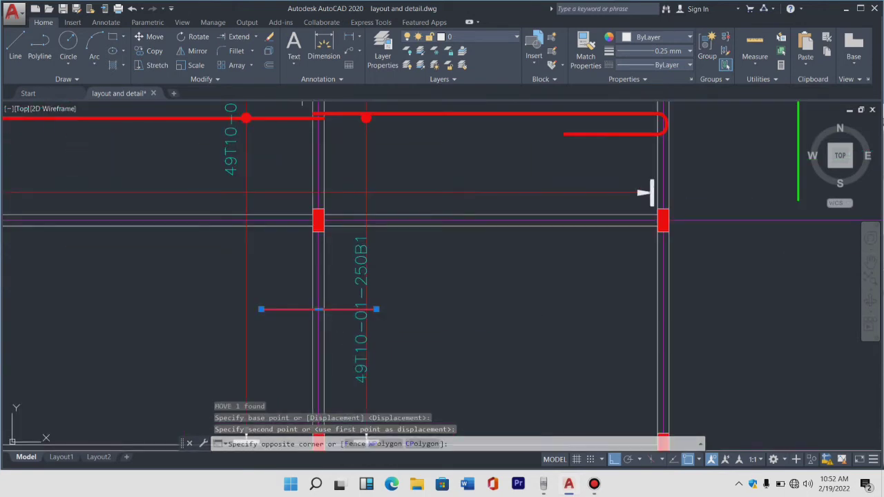
{"action": "type", "text": "m"}
{"action": "key", "text": "Return"}
{"action": "left_click", "coordinate": [333, 309]}
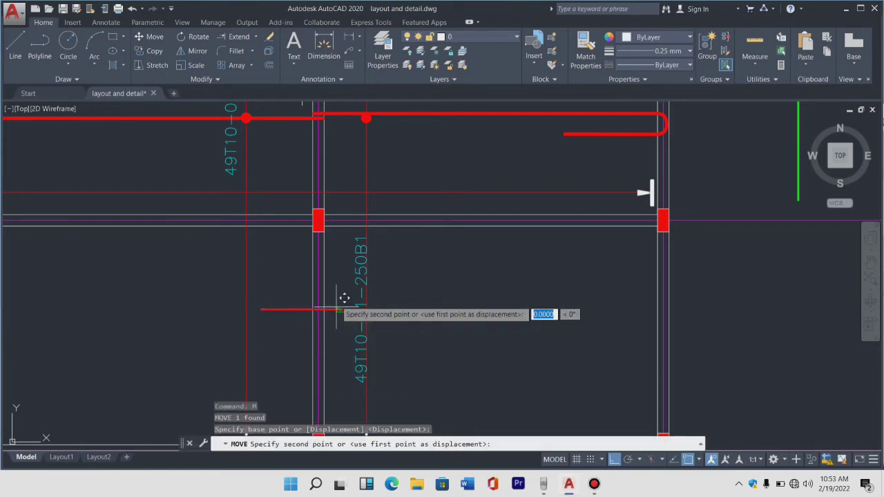
{"action": "scroll", "coordinate": [353, 253], "scroll_direction": "down", "scroll_amount": 2}
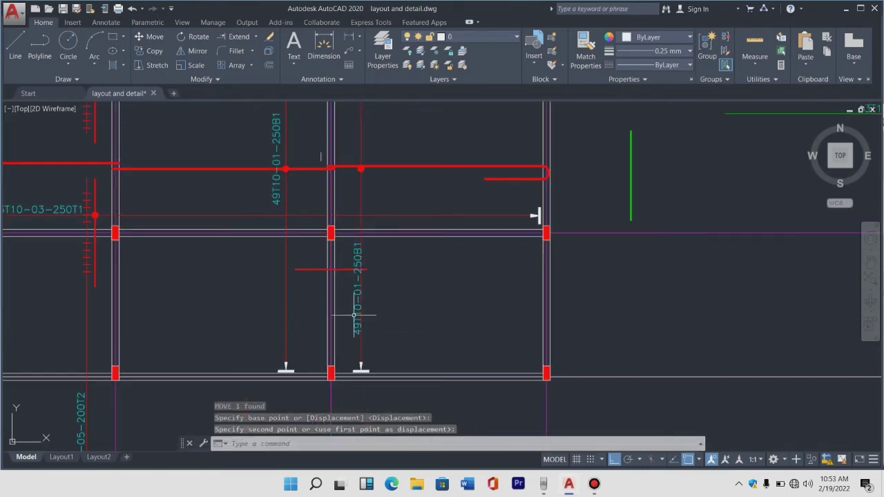
{"action": "left_click", "coordinate": [357, 308]}
Step: Start moving the bar-mark label again from a base point on it
{"action": "key", "text": "Return"}
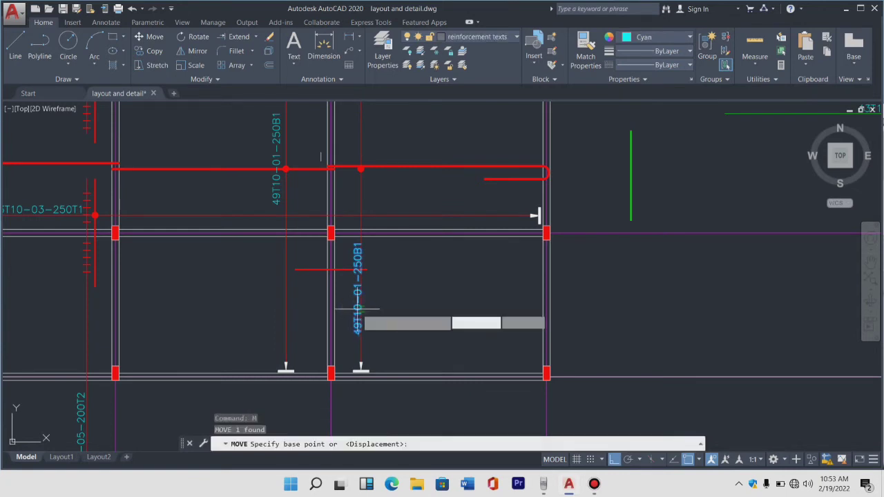
{"action": "left_click", "coordinate": [360, 310]}
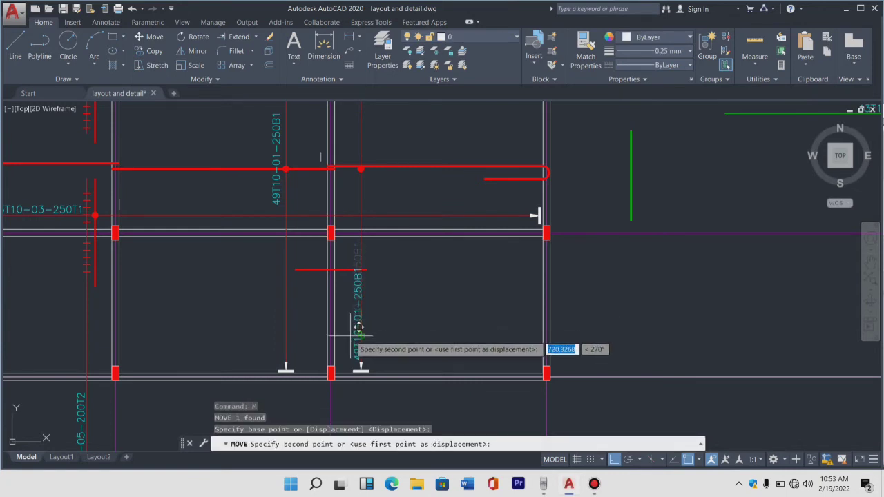
{"action": "scroll", "coordinate": [356, 299], "scroll_direction": "up", "scroll_amount": 3}
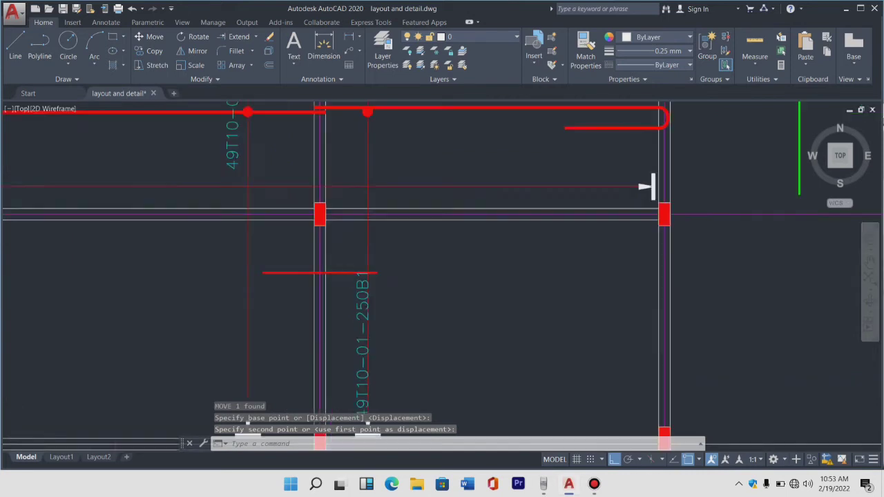
{"action": "scroll", "coordinate": [356, 299], "scroll_direction": "up", "scroll_amount": 2}
Step: Move the short red distribution bar up to its new height
{"action": "left_click", "coordinate": [346, 282]}
{"action": "left_click", "coordinate": [342, 266]}
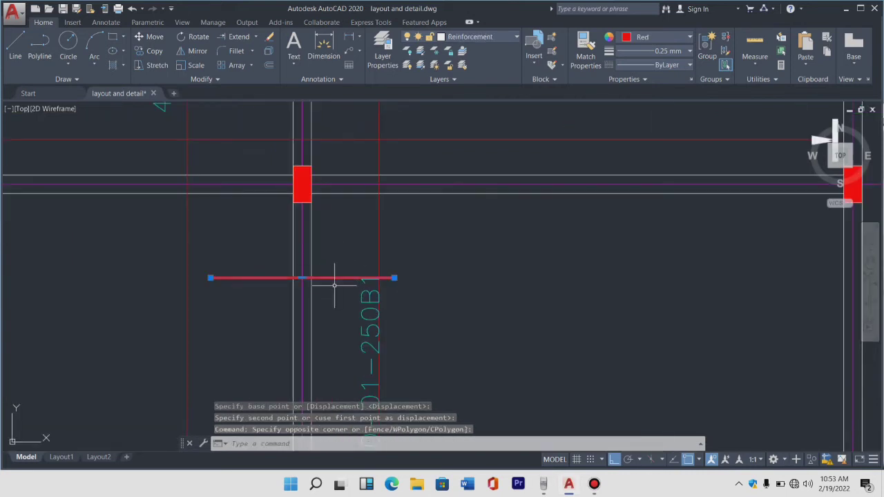
{"action": "type", "text": "M"}
{"action": "key", "text": "Return"}
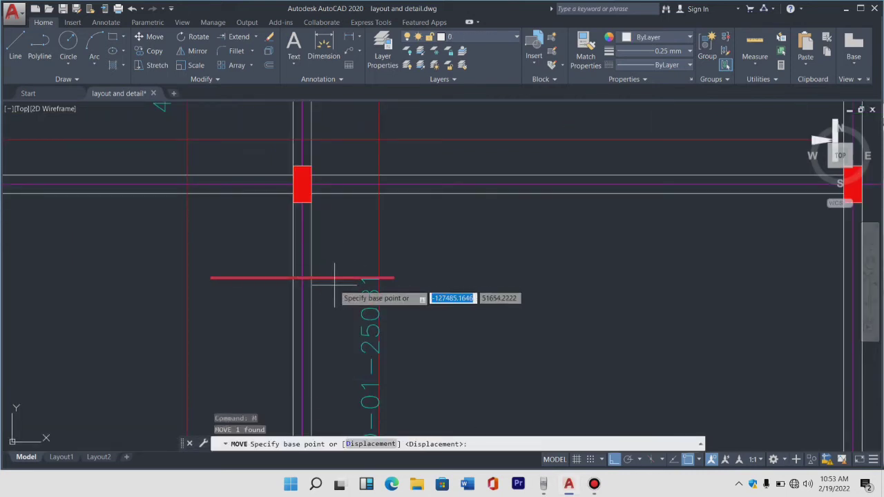
{"action": "left_click", "coordinate": [335, 278]}
{"action": "left_click", "coordinate": [332, 248]}
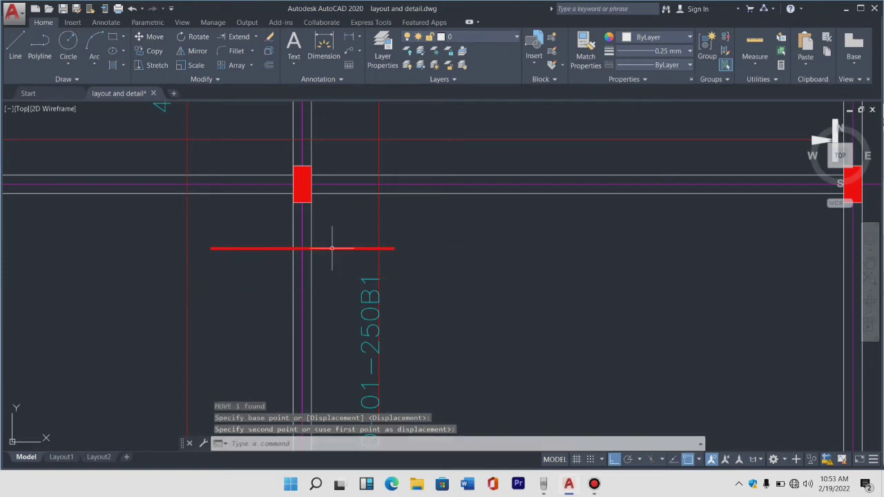
Step: Move the 49T10-01-250B1 label down beside the vertical red bar
{"action": "left_click", "coordinate": [368, 309]}
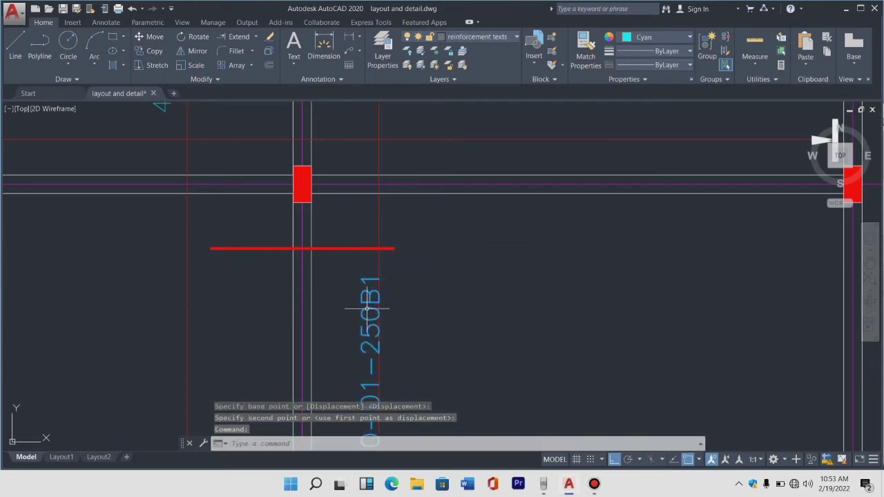
{"action": "type", "text": "M"}
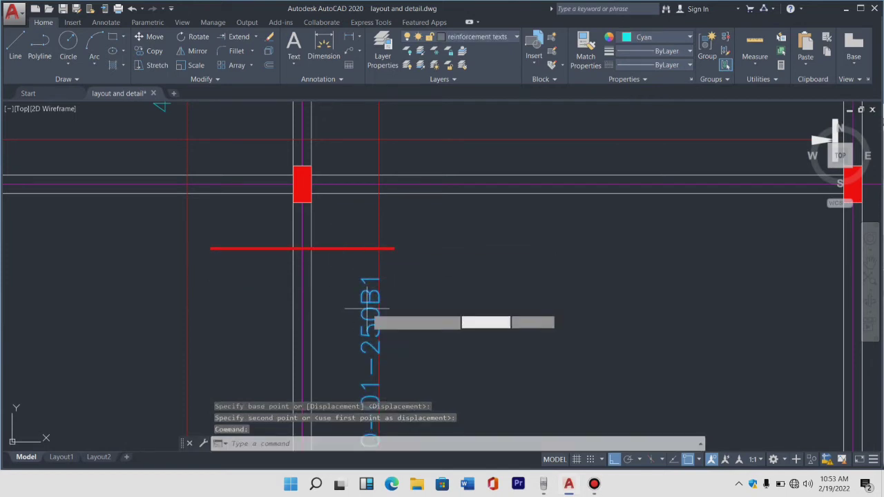
{"action": "key", "text": "Return"}
{"action": "left_click", "coordinate": [366, 304]}
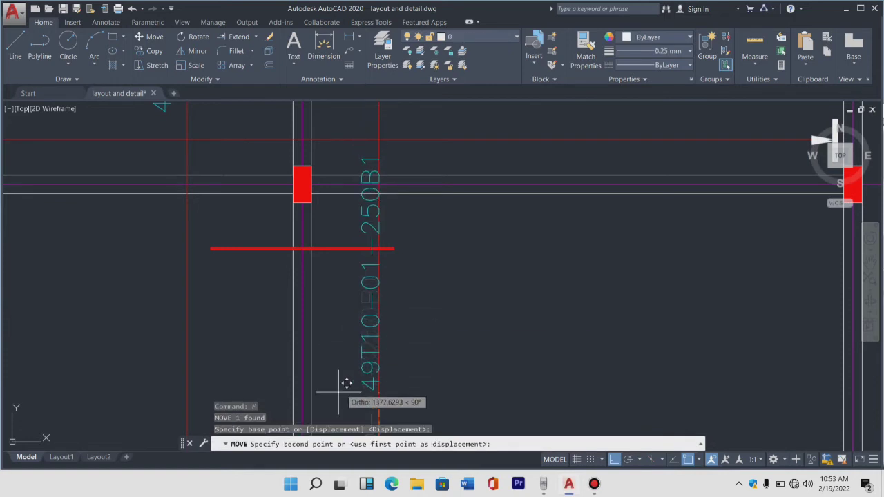
{"action": "scroll", "coordinate": [361, 314], "scroll_direction": "down", "scroll_amount": 2}
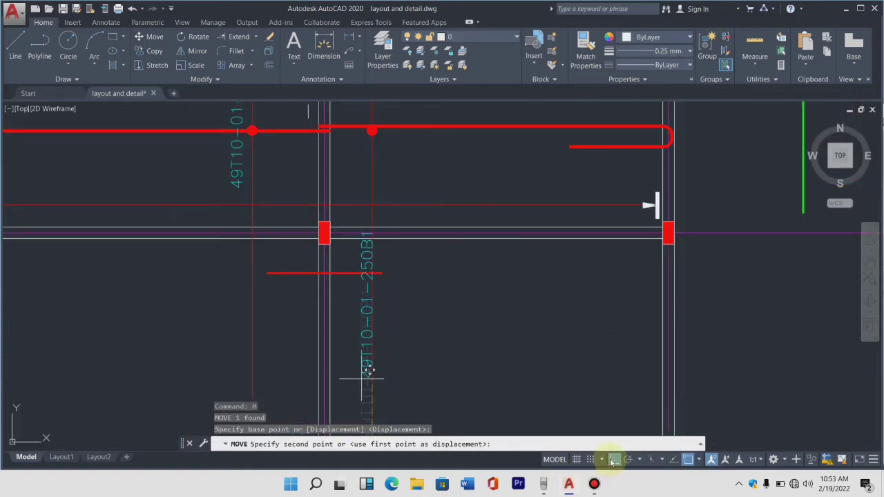
{"action": "scroll", "coordinate": [366, 311], "scroll_direction": "down", "scroll_amount": 5}
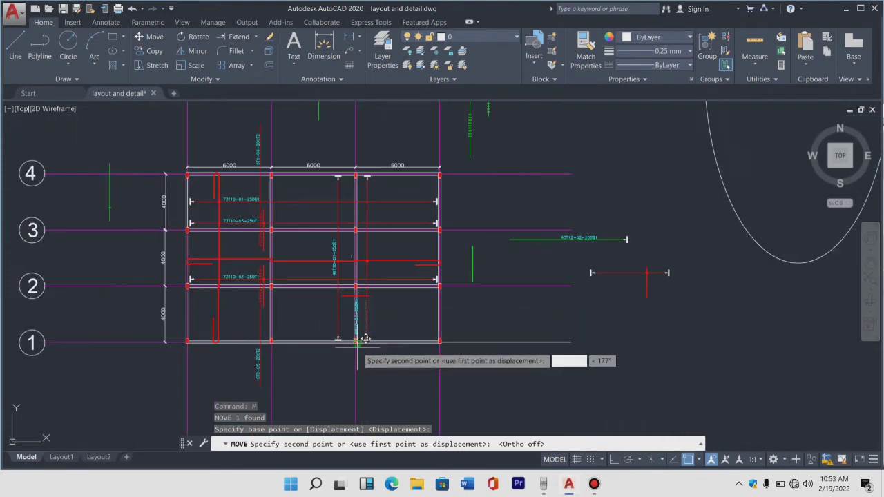
{"action": "scroll", "coordinate": [369, 325], "scroll_direction": "up", "scroll_amount": 5}
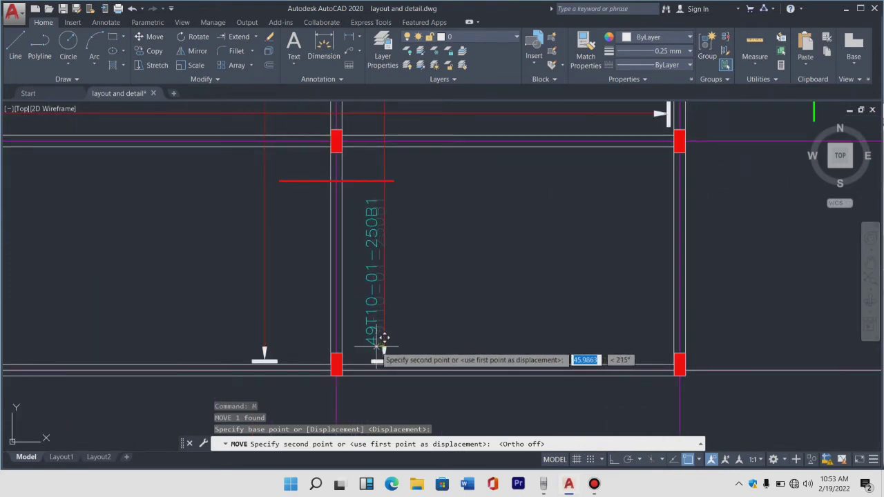
{"action": "left_click", "coordinate": [383, 338]}
{"action": "scroll", "coordinate": [380, 342], "scroll_direction": "down", "scroll_amount": 2}
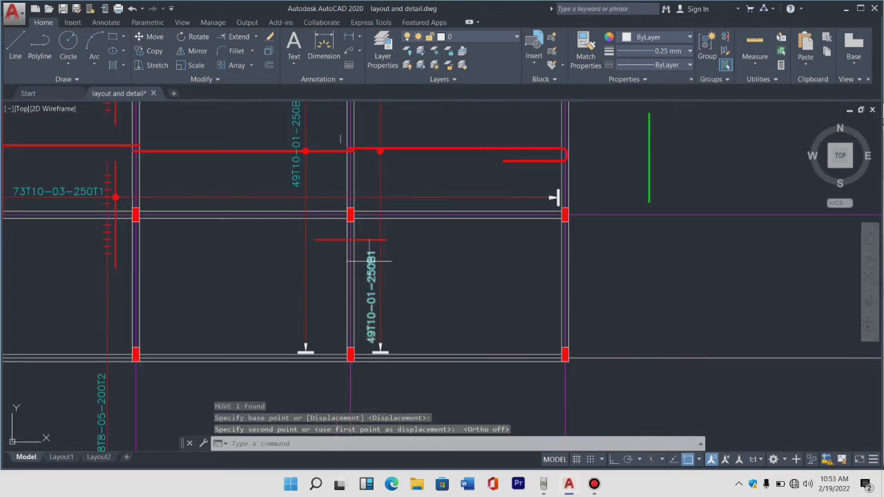
{"action": "scroll", "coordinate": [369, 261], "scroll_direction": "up", "scroll_amount": 2}
{"action": "scroll", "coordinate": [387, 214], "scroll_direction": "up", "scroll_amount": 6}
{"action": "scroll", "coordinate": [380, 225], "scroll_direction": "down", "scroll_amount": 4}
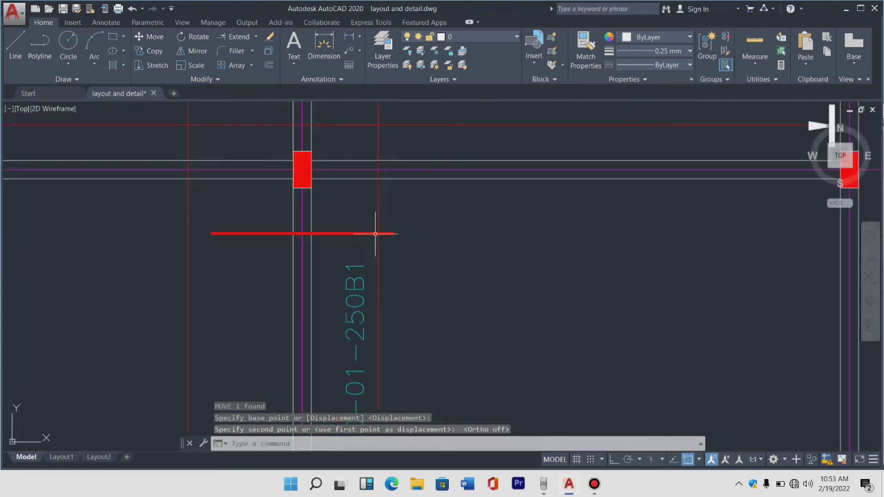
{"action": "scroll", "coordinate": [378, 276], "scroll_direction": "down", "scroll_amount": 3}
Step: Move the filled red end dot from its centre onto the short bar's right endpoint
{"action": "scroll", "coordinate": [368, 197], "scroll_direction": "up", "scroll_amount": 5}
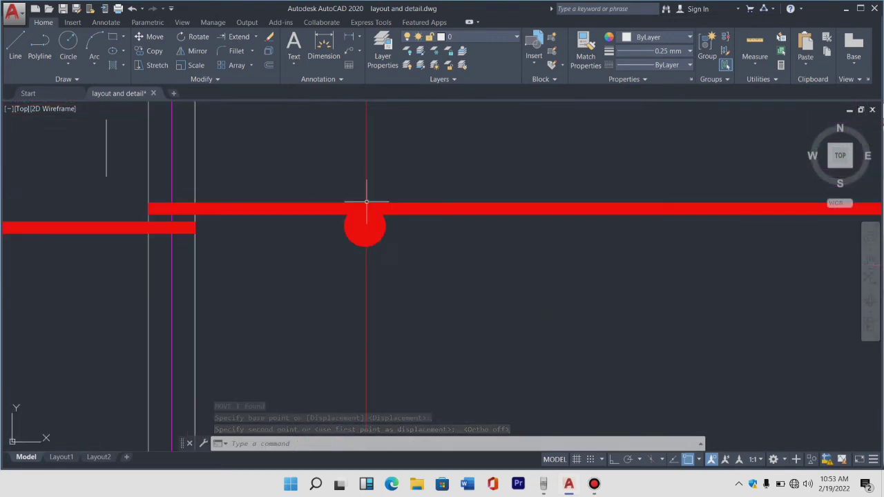
{"action": "left_click", "coordinate": [389, 269]}
{"action": "left_click", "coordinate": [379, 227]}
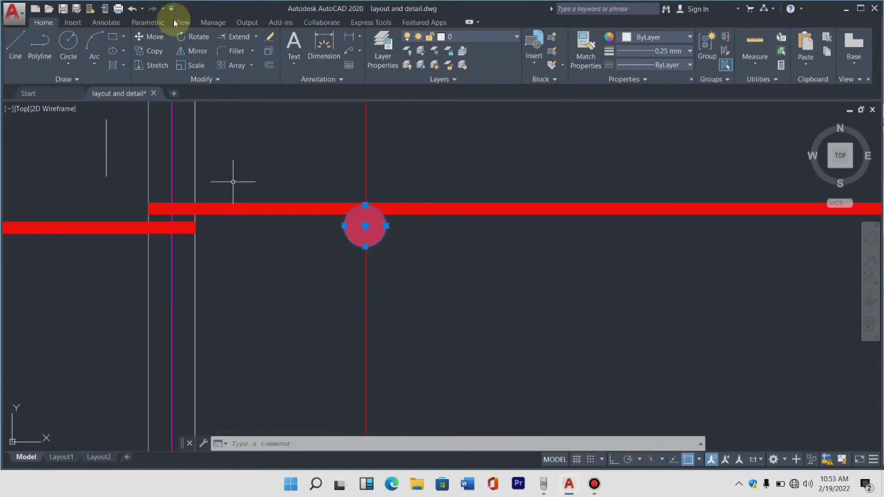
{"action": "left_click", "coordinate": [284, 149]}
{"action": "type", "text": "M"}
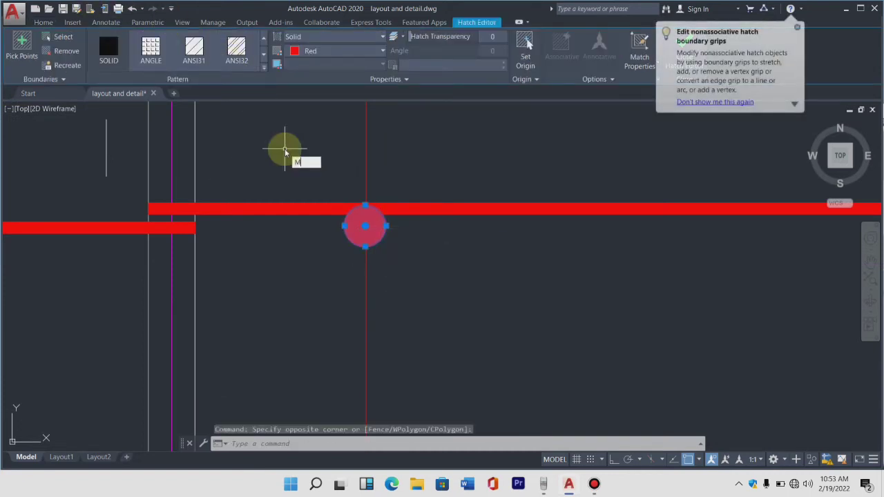
{"action": "key", "text": "Return"}
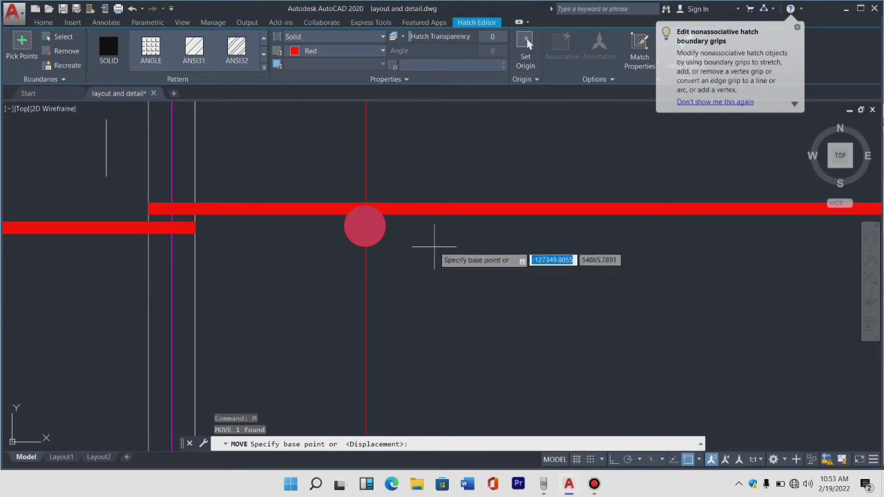
{"action": "left_click", "coordinate": [364, 225]}
{"action": "scroll", "coordinate": [368, 202], "scroll_direction": "down", "scroll_amount": 4}
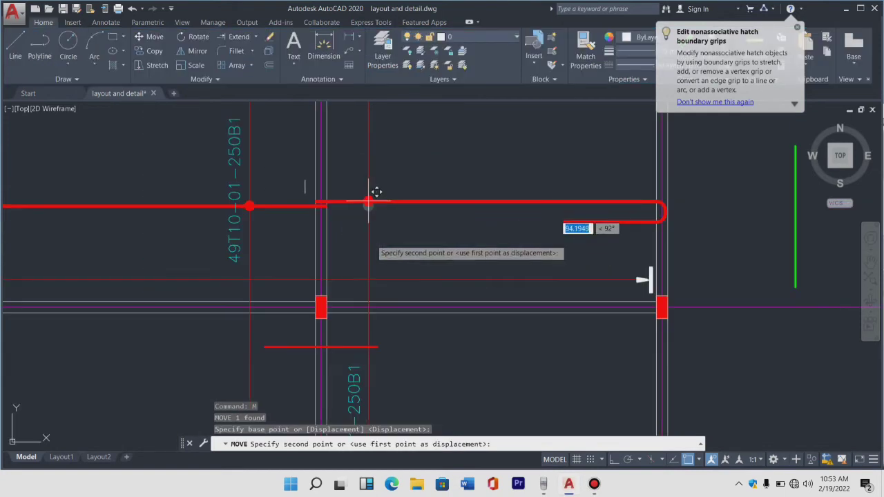
{"action": "scroll", "coordinate": [387, 325], "scroll_direction": "up", "scroll_amount": 4}
{"action": "scroll", "coordinate": [408, 339], "scroll_direction": "up", "scroll_amount": 4}
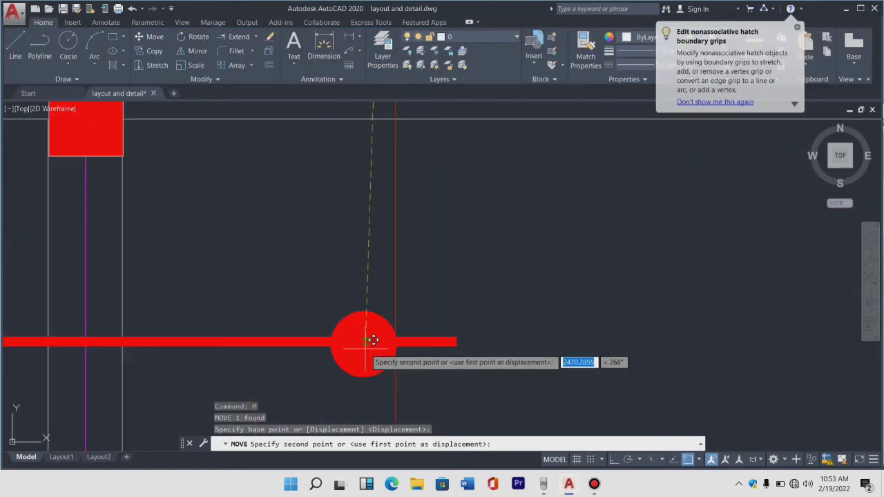
{"action": "left_click", "coordinate": [401, 344]}
{"action": "scroll", "coordinate": [404, 264], "scroll_direction": "down", "scroll_amount": 5}
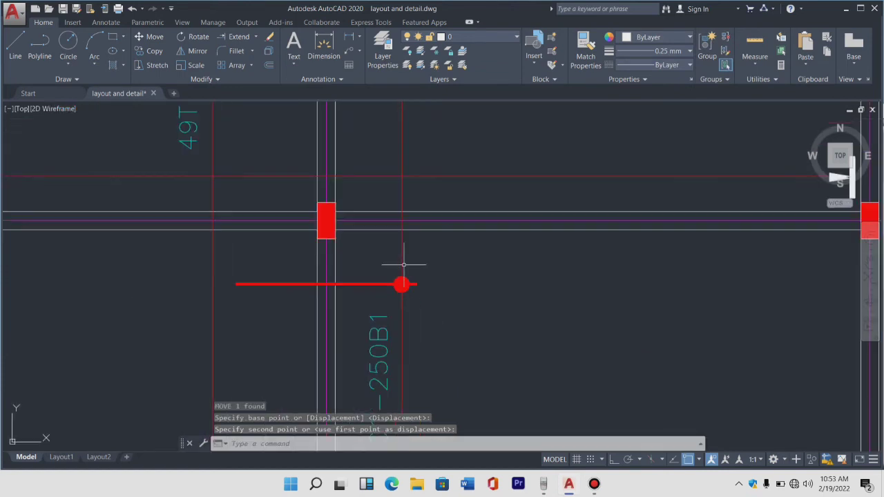
{"action": "scroll", "coordinate": [404, 264], "scroll_direction": "down", "scroll_amount": 5}
{"action": "scroll", "coordinate": [404, 270], "scroll_direction": "up", "scroll_amount": 4}
{"action": "scroll", "coordinate": [397, 290], "scroll_direction": "up", "scroll_amount": 1}
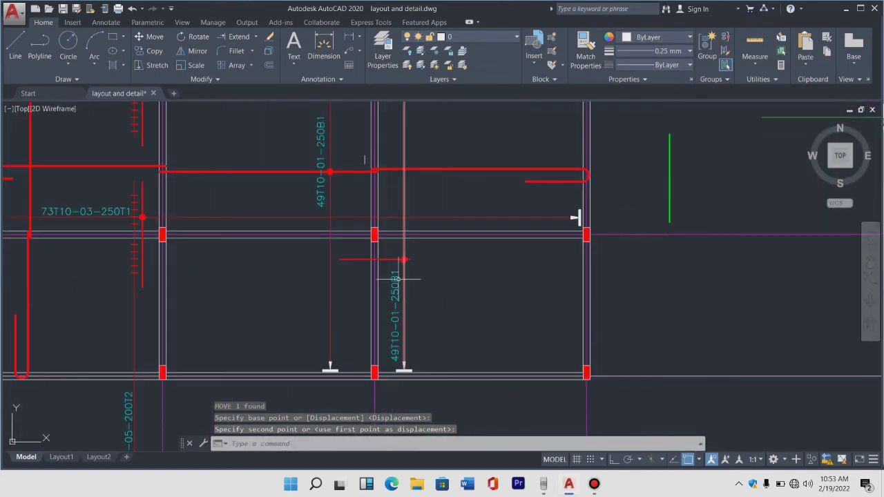
{"action": "scroll", "coordinate": [401, 369], "scroll_direction": "up", "scroll_amount": 4}
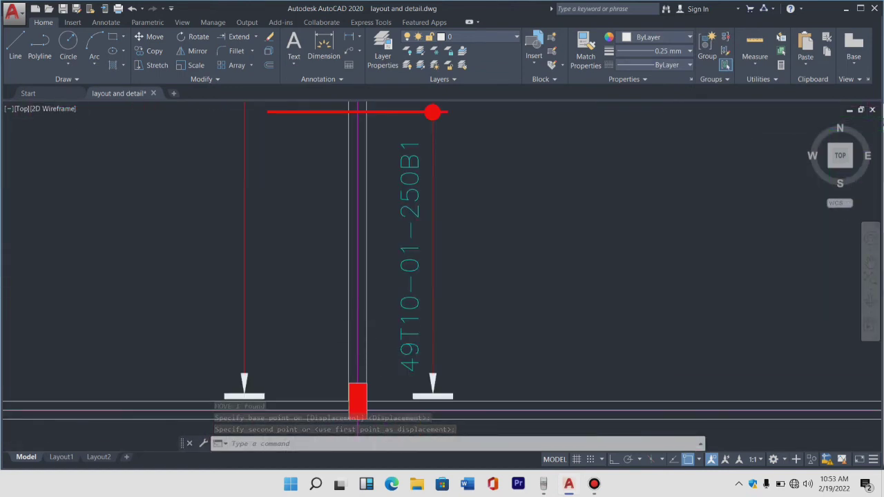
{"action": "scroll", "coordinate": [358, 322], "scroll_direction": "down", "scroll_amount": 5}
{"action": "scroll", "coordinate": [375, 332], "scroll_direction": "up", "scroll_amount": 2}
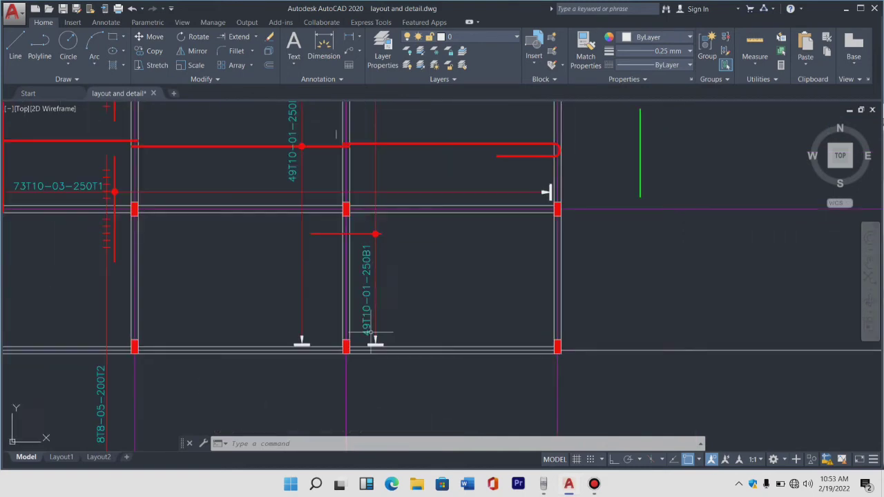
{"action": "scroll", "coordinate": [373, 332], "scroll_direction": "down", "scroll_amount": 4}
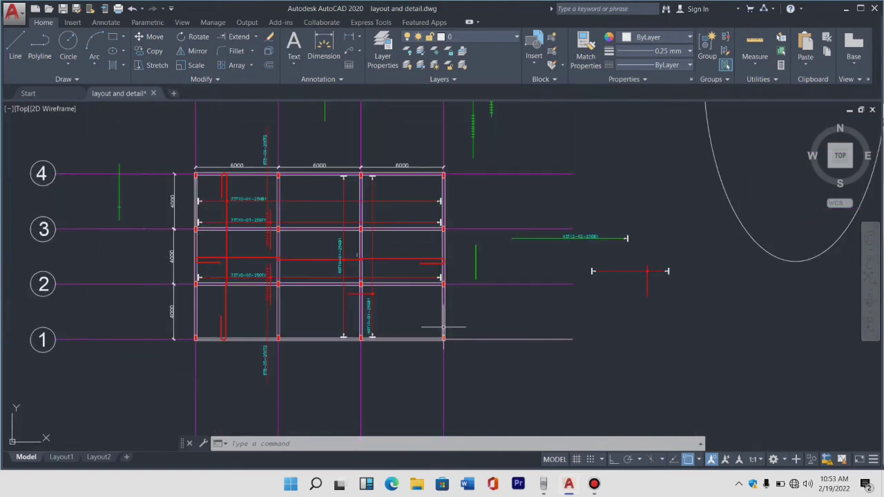
{"action": "scroll", "coordinate": [369, 325], "scroll_direction": "up", "scroll_amount": 4}
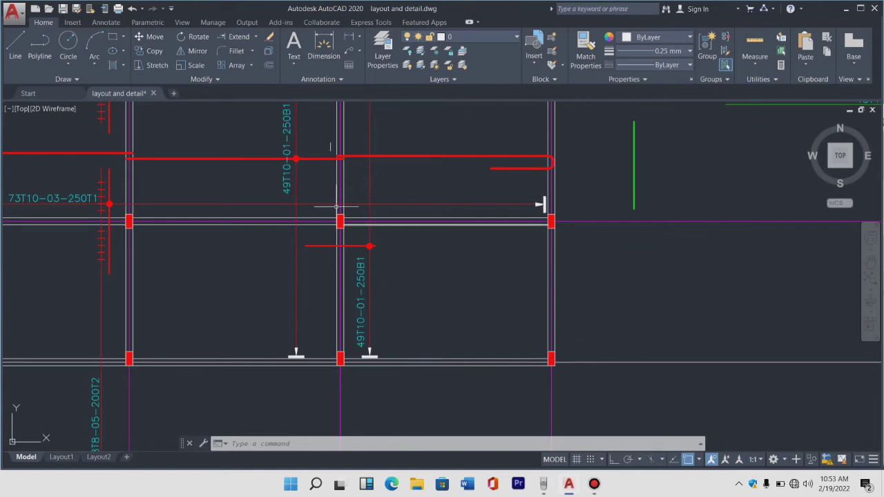
{"action": "scroll", "coordinate": [346, 349], "scroll_direction": "down", "scroll_amount": 4}
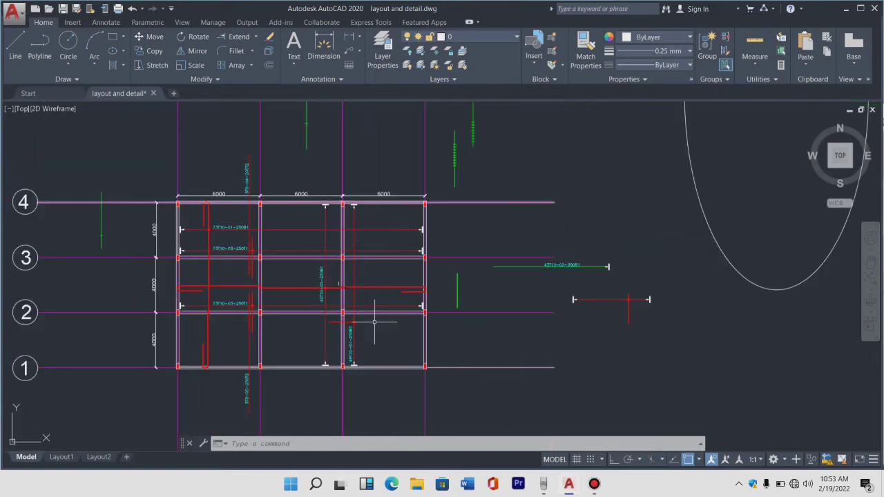
{"action": "scroll", "coordinate": [346, 349], "scroll_direction": "up", "scroll_amount": 3}
{"action": "scroll", "coordinate": [342, 344], "scroll_direction": "up", "scroll_amount": 2}
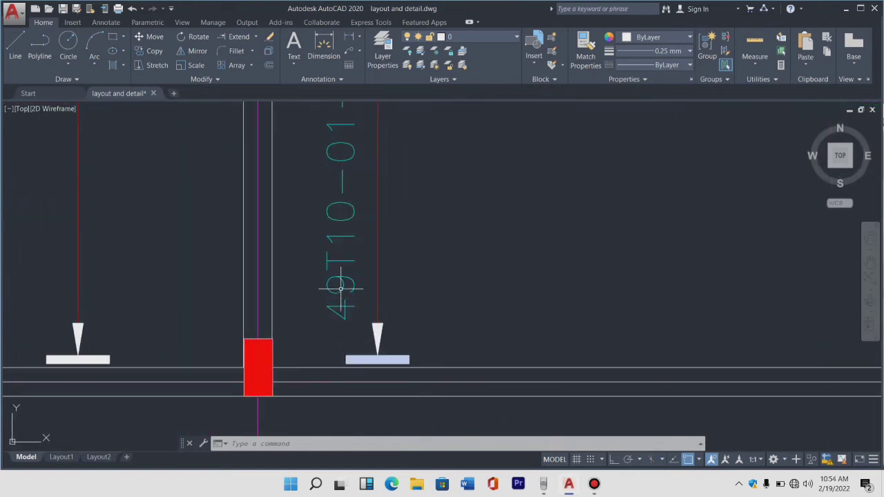
Step: Edit the bar label text, changing 01 to 07 and B1 to T1
{"action": "double_click", "coordinate": [335, 221]}
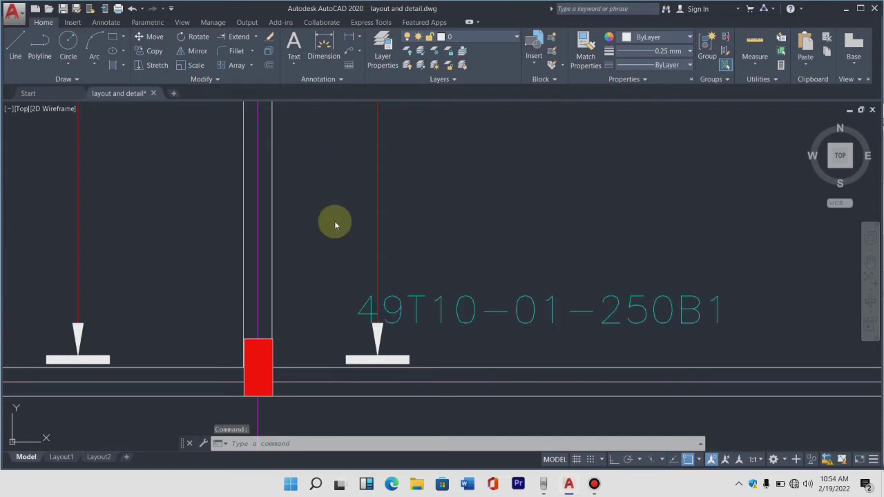
{"action": "left_click", "coordinate": [511, 325]}
{"action": "double_click", "coordinate": [325, 277]}
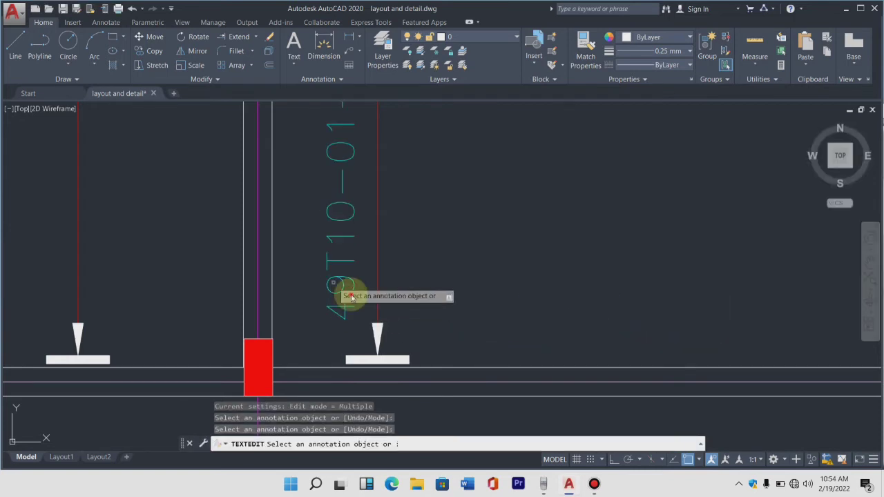
{"action": "left_click", "coordinate": [335, 279]}
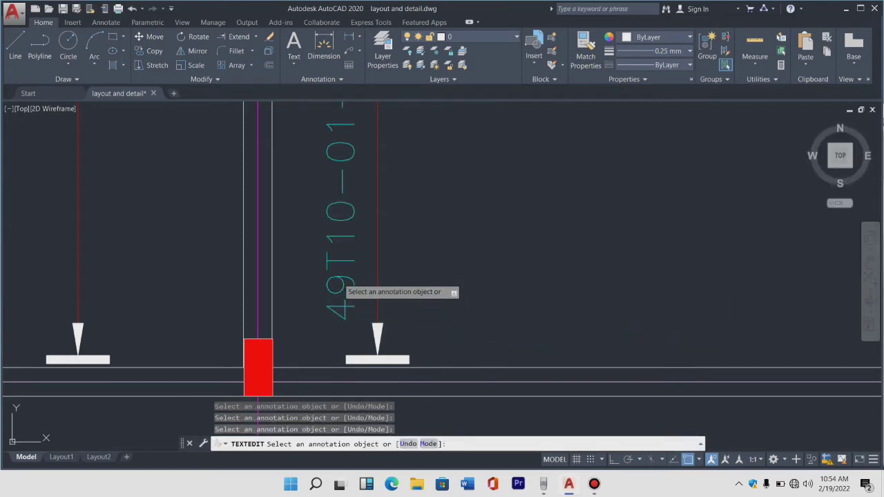
{"action": "left_click", "coordinate": [342, 270]}
{"action": "left_click", "coordinate": [475, 311]}
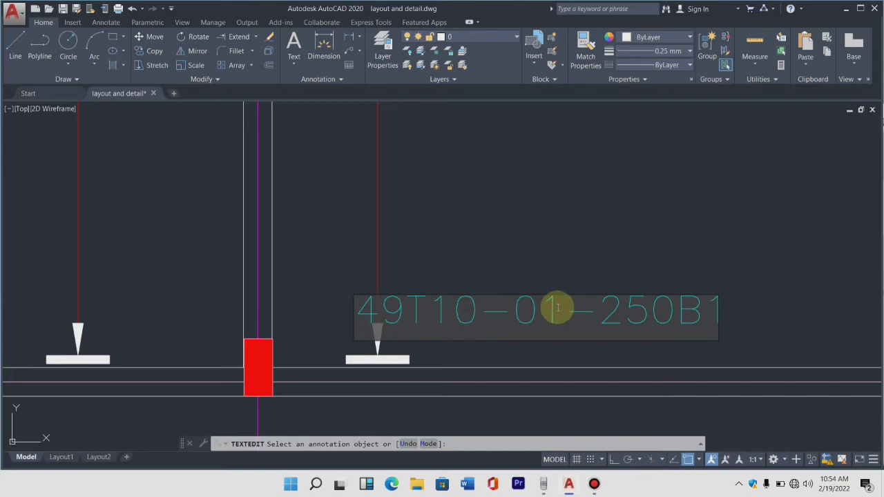
{"action": "key", "text": "BackSpace"}
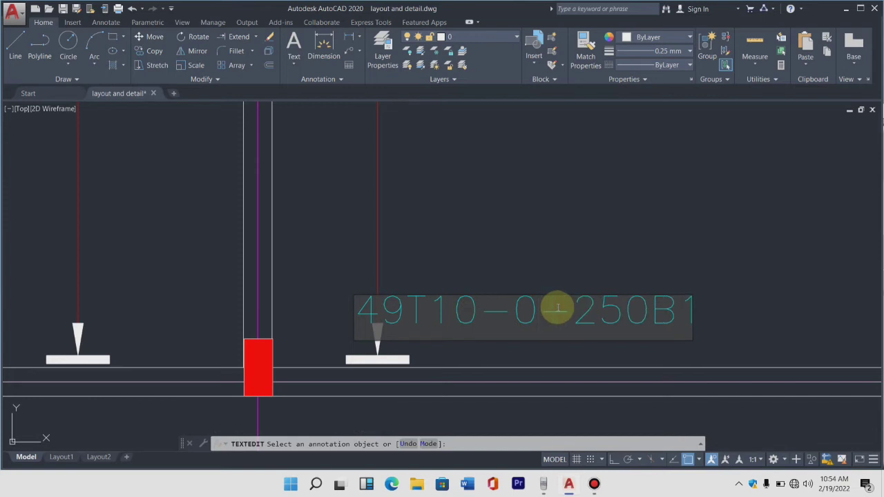
{"action": "type", "text": "7"}
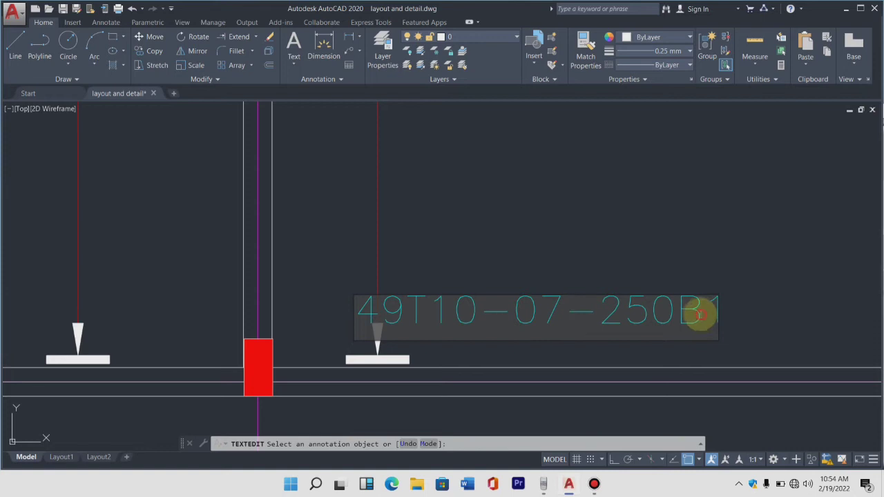
{"action": "key", "text": "BackSpace"}
{"action": "type", "text": "T"}
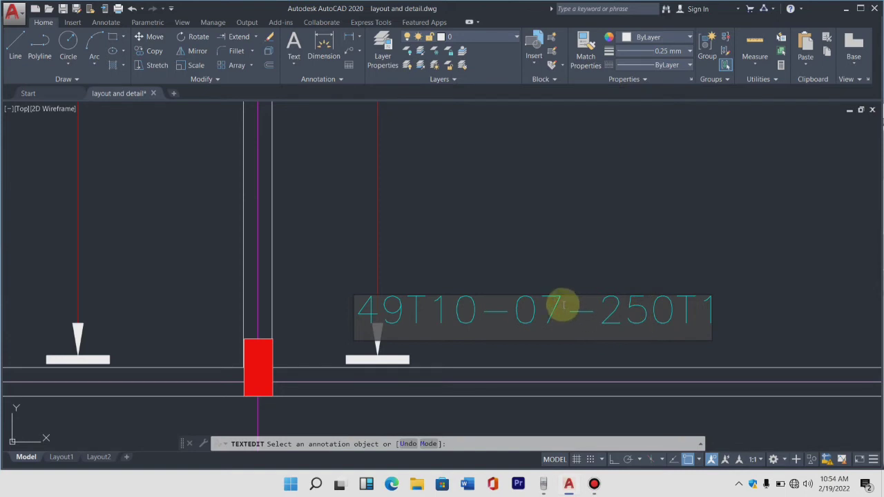
{"action": "left_click", "coordinate": [431, 281]}
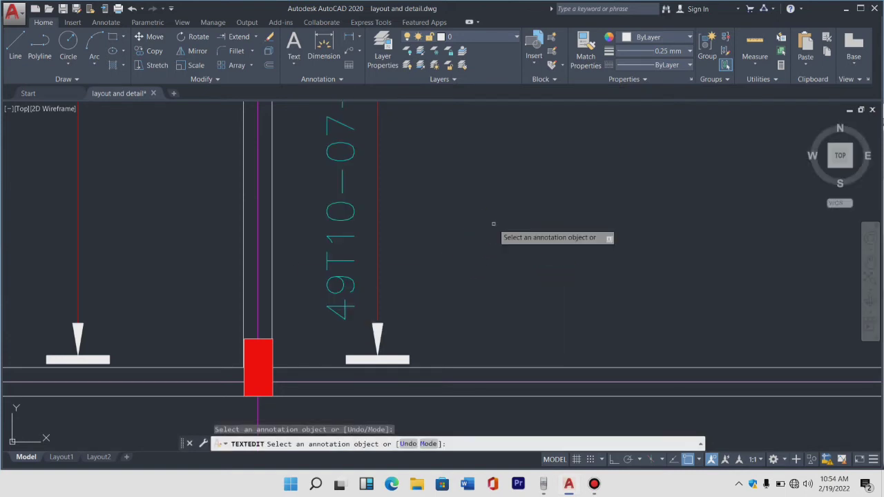
Step: Zoom around the plan to check the 49T10-07-250T1 label and exit text editing
{"action": "scroll", "coordinate": [297, 304], "scroll_direction": "down", "scroll_amount": 3}
{"action": "scroll", "coordinate": [332, 245], "scroll_direction": "down", "scroll_amount": 2}
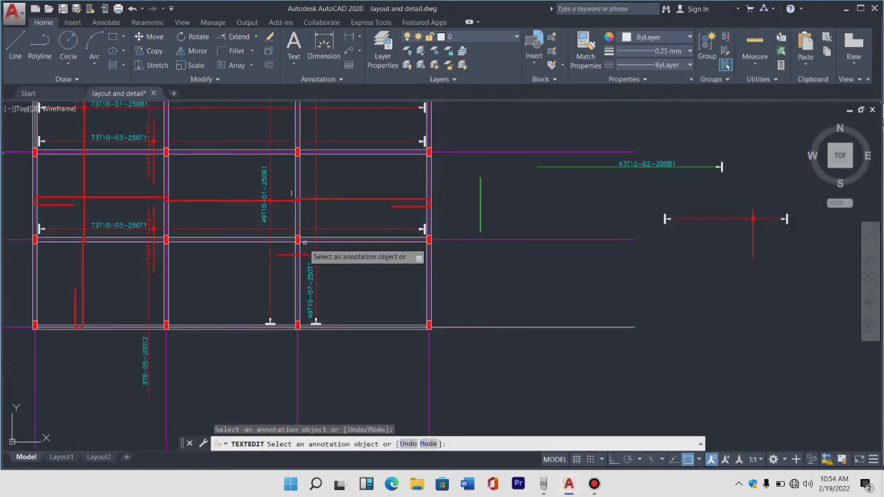
{"action": "scroll", "coordinate": [302, 262], "scroll_direction": "up", "scroll_amount": 2}
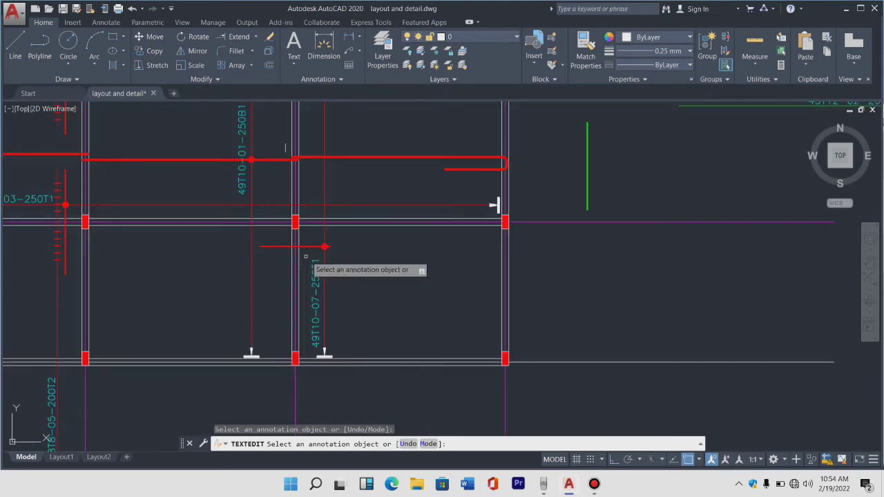
{"action": "scroll", "coordinate": [305, 256], "scroll_direction": "down", "scroll_amount": 4}
{"action": "scroll", "coordinate": [310, 250], "scroll_direction": "up", "scroll_amount": 2}
{"action": "scroll", "coordinate": [315, 252], "scroll_direction": "down", "scroll_amount": 1}
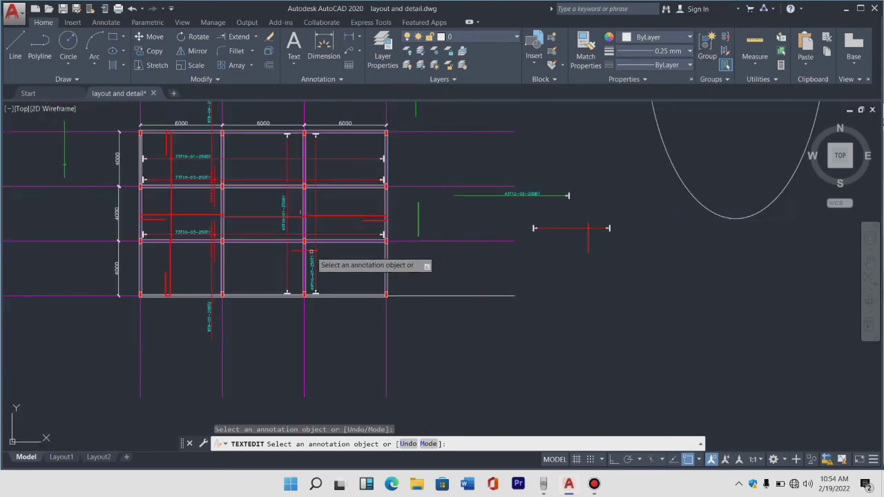
{"action": "scroll", "coordinate": [306, 253], "scroll_direction": "up", "scroll_amount": 1}
{"action": "scroll", "coordinate": [470, 265], "scroll_direction": "down", "scroll_amount": 2}
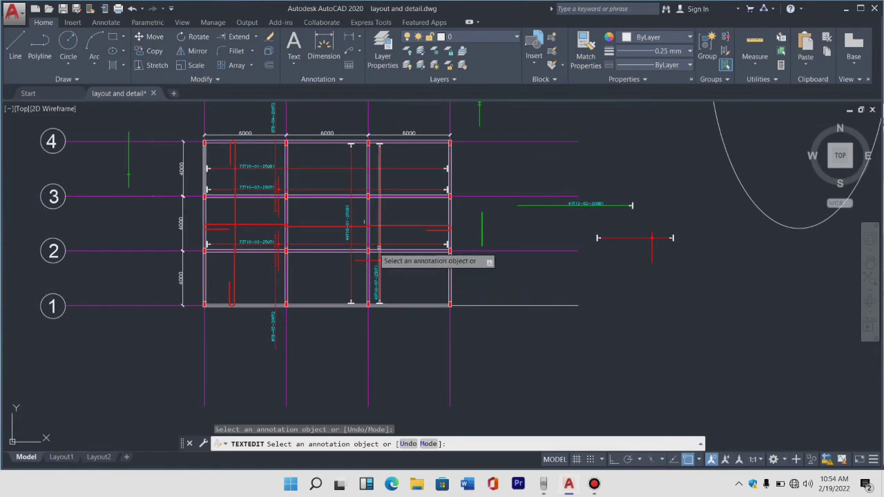
{"action": "scroll", "coordinate": [366, 262], "scroll_direction": "up", "scroll_amount": 2}
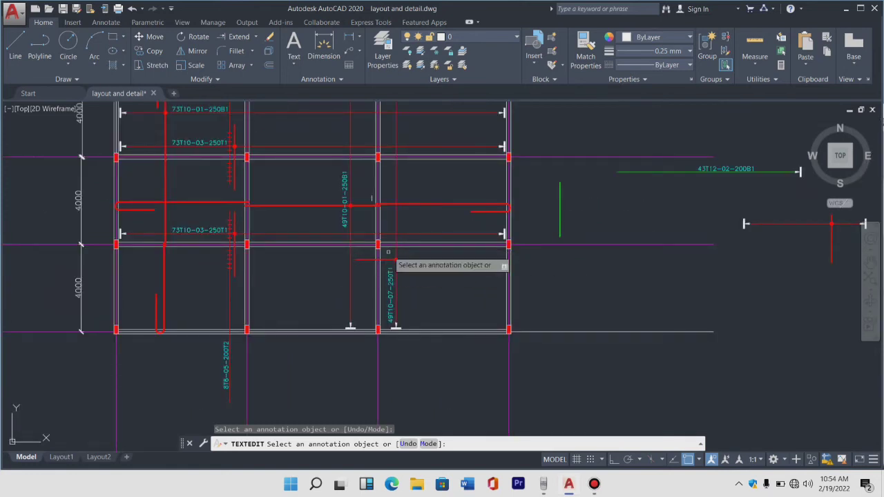
{"action": "scroll", "coordinate": [371, 253], "scroll_direction": "up", "scroll_amount": 2}
{"action": "scroll", "coordinate": [308, 266], "scroll_direction": "down", "scroll_amount": 4}
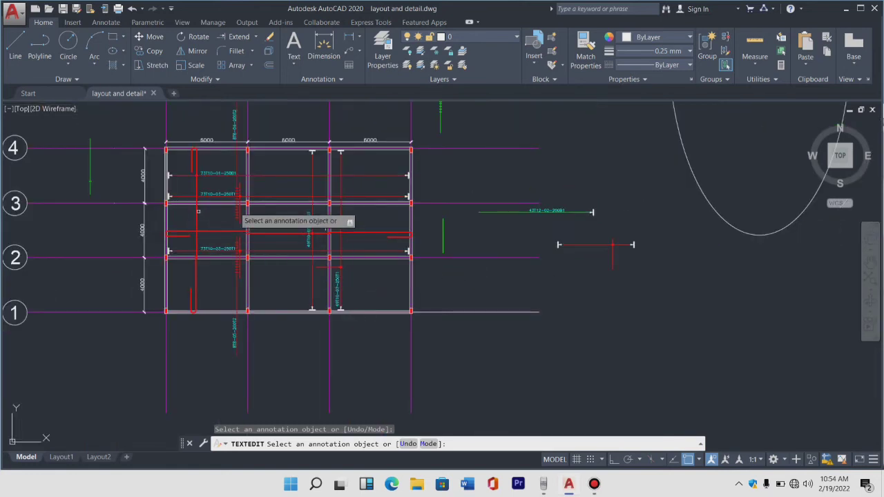
{"action": "scroll", "coordinate": [242, 199], "scroll_direction": "up", "scroll_amount": 6}
{"action": "scroll", "coordinate": [225, 224], "scroll_direction": "down", "scroll_amount": 4}
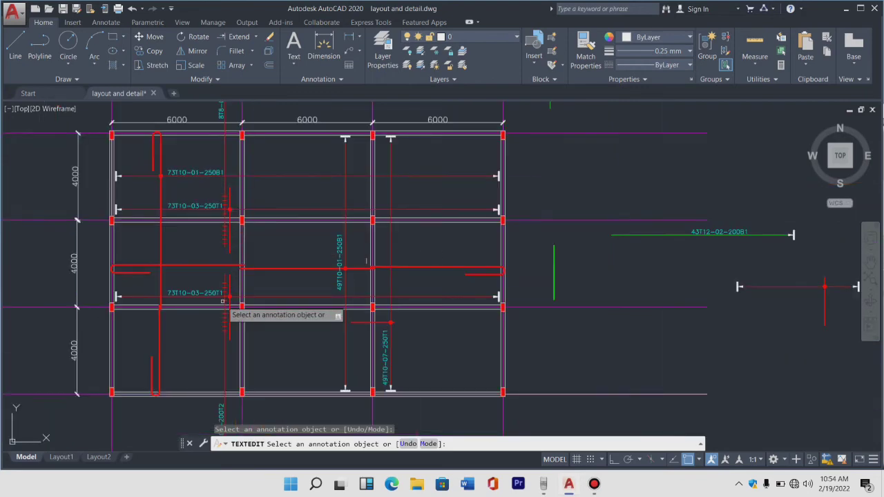
{"action": "scroll", "coordinate": [233, 311], "scroll_direction": "up", "scroll_amount": 6}
{"action": "key", "text": "Escape"}
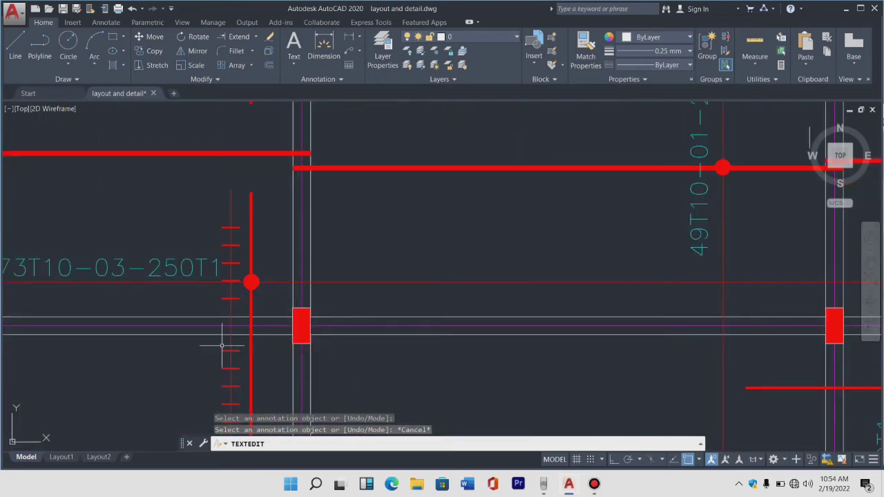
{"action": "scroll", "coordinate": [231, 207], "scroll_direction": "down", "scroll_amount": 1}
{"action": "scroll", "coordinate": [233, 286], "scroll_direction": "down", "scroll_amount": 2}
{"action": "scroll", "coordinate": [233, 312], "scroll_direction": "up", "scroll_amount": 2}
Step: Select the red bar and lower distribution tick marks, leaving out the beam line
{"action": "scroll", "coordinate": [227, 322], "scroll_direction": "up", "scroll_amount": 1}
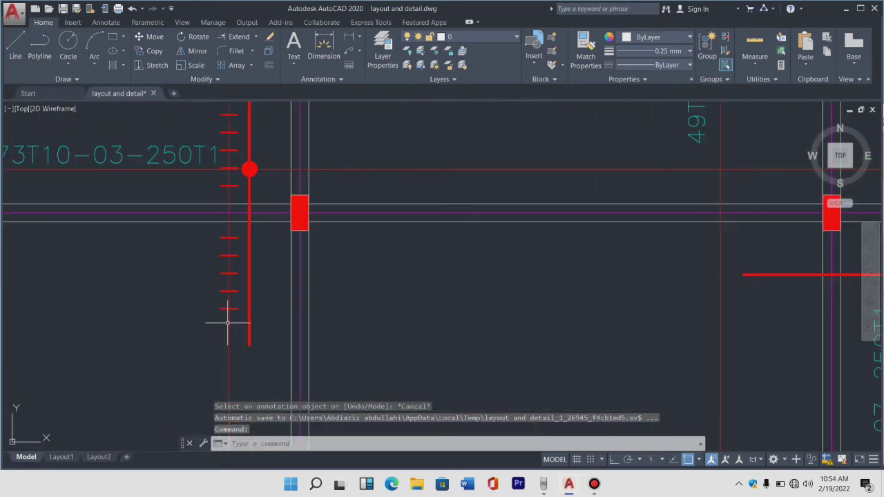
{"action": "left_click", "coordinate": [227, 323]}
{"action": "left_click", "coordinate": [221, 312]}
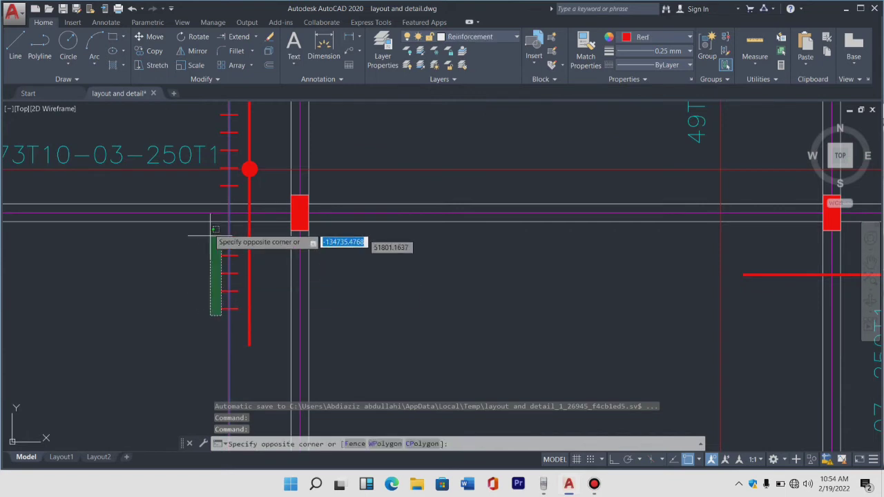
{"action": "left_click", "coordinate": [209, 232]}
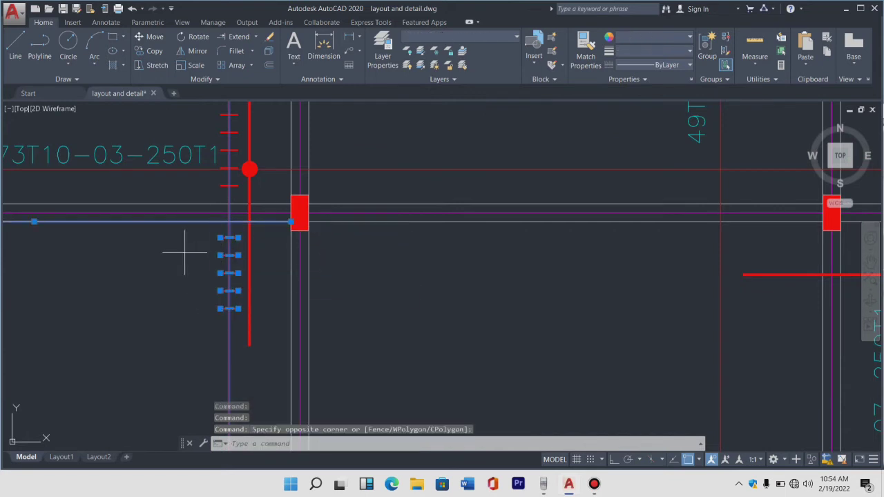
{"action": "left_click", "coordinate": [185, 252], "text": "shift"}
{"action": "left_click", "coordinate": [148, 191], "text": "shift"}
{"action": "scroll", "coordinate": [215, 185], "scroll_direction": "up", "scroll_amount": 4}
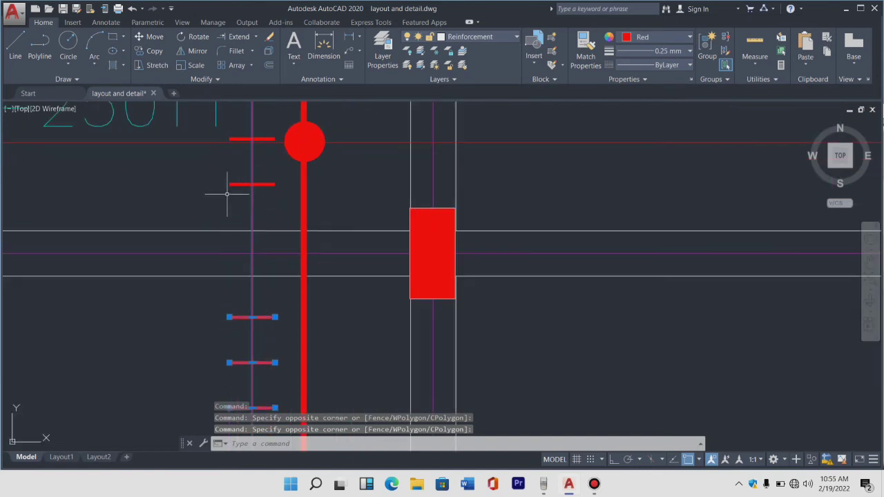
{"action": "scroll", "coordinate": [230, 200], "scroll_direction": "down", "scroll_amount": 2}
Step: Add the upper tick marks and bar label to the selection and start Copy
{"action": "left_click", "coordinate": [242, 209]}
{"action": "scroll", "coordinate": [239, 128], "scroll_direction": "down", "scroll_amount": 2}
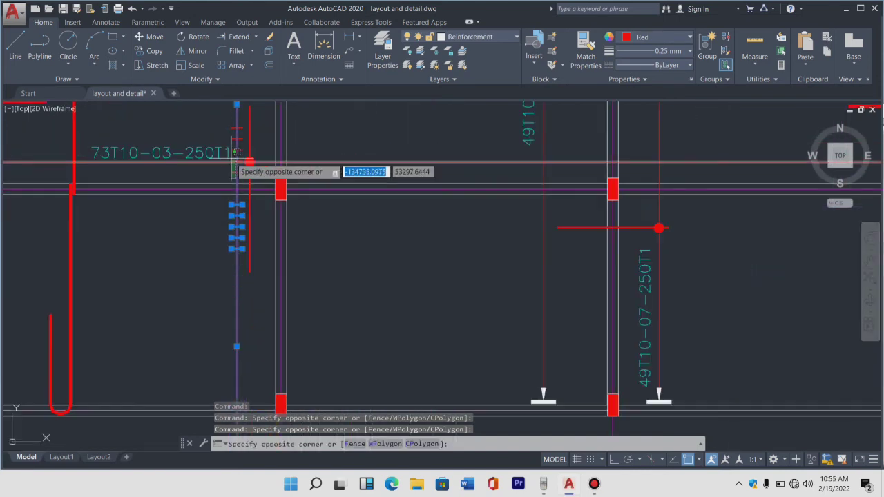
{"action": "left_click", "coordinate": [231, 118]}
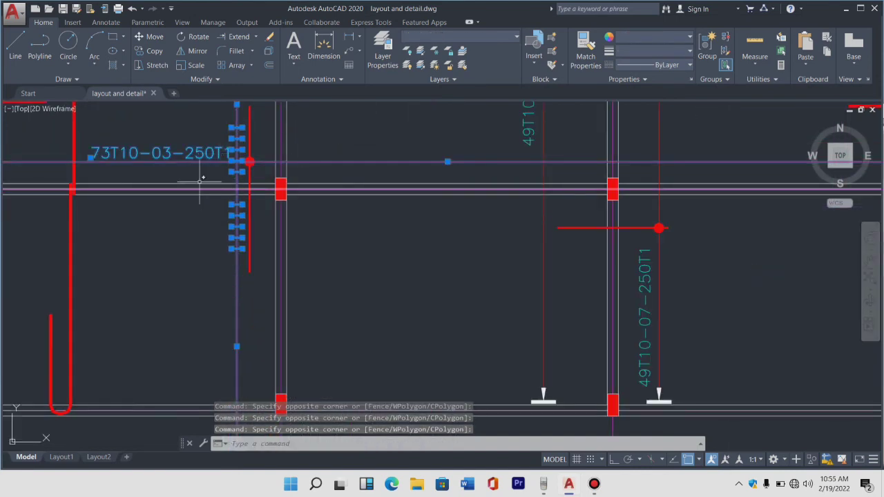
{"action": "scroll", "coordinate": [214, 178], "scroll_direction": "down", "scroll_amount": 4}
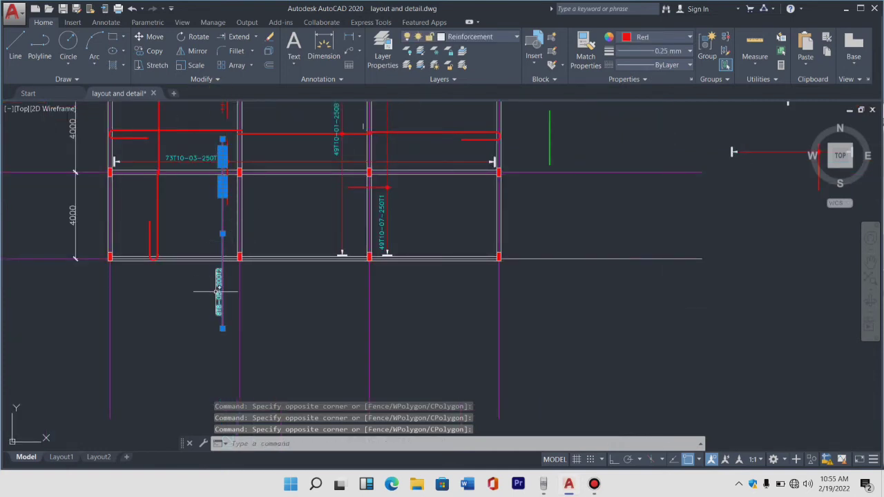
{"action": "scroll", "coordinate": [217, 291], "scroll_direction": "up", "scroll_amount": 4}
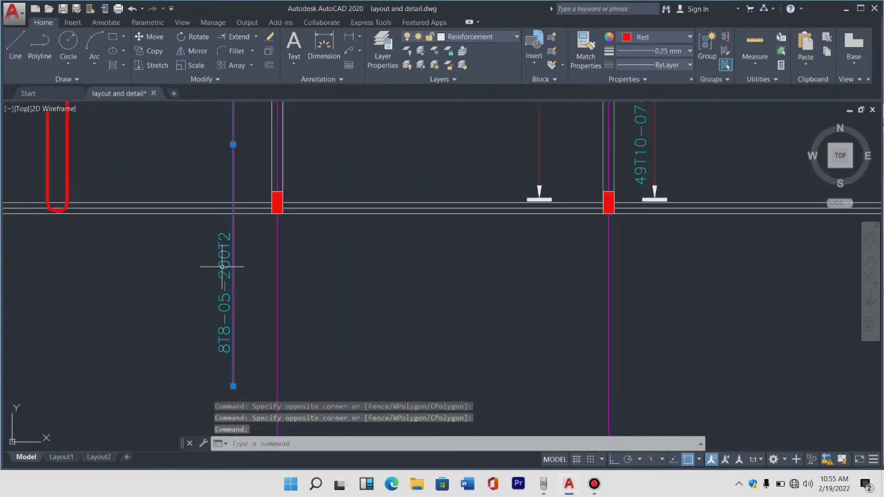
{"action": "left_click", "coordinate": [148, 51]}
{"action": "scroll", "coordinate": [238, 221], "scroll_direction": "down", "scroll_amount": 4}
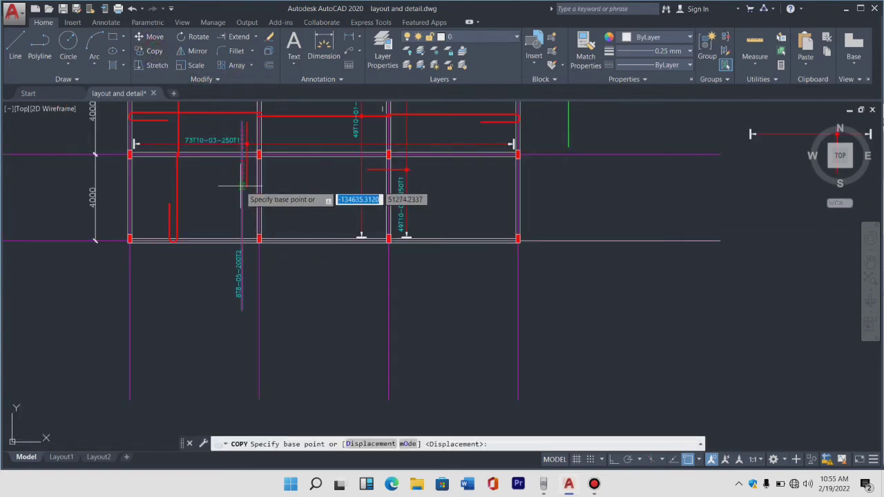
Step: Place the copied distribution bar and tick marks below the slab plan
{"action": "left_click", "coordinate": [241, 185]}
{"action": "scroll", "coordinate": [357, 291], "scroll_direction": "down", "scroll_amount": 3}
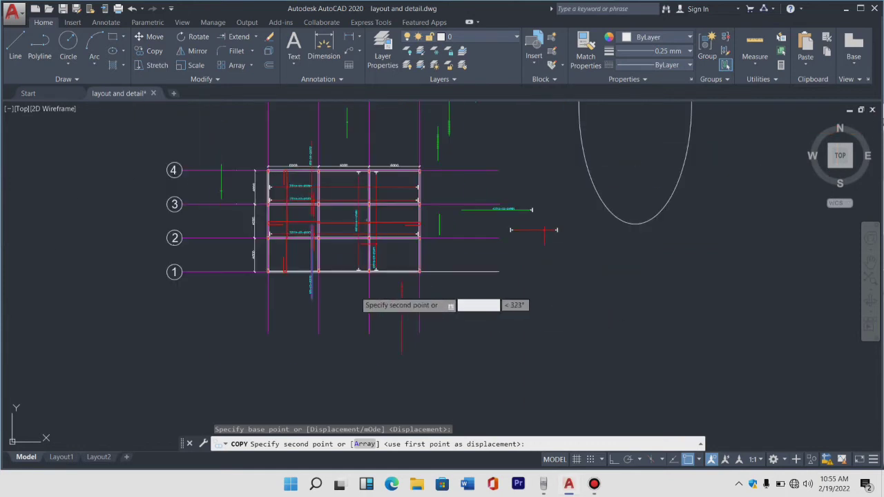
{"action": "left_click", "coordinate": [506, 342]}
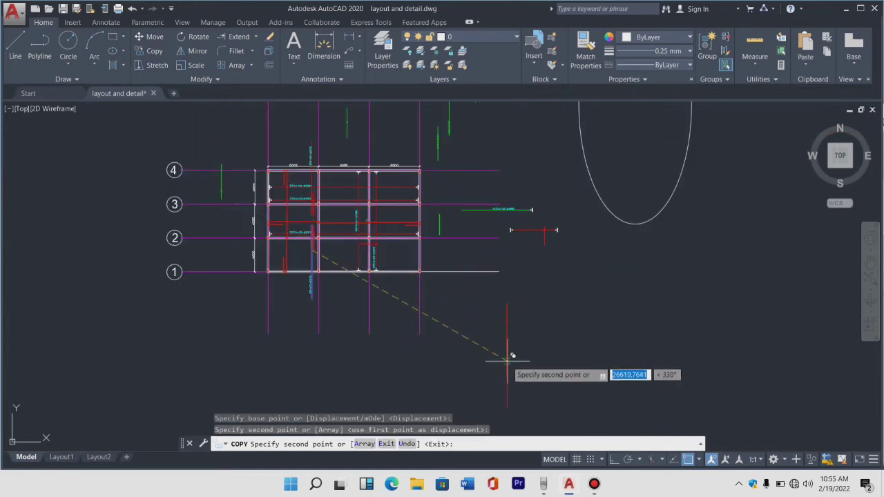
{"action": "key", "text": "Escape"}
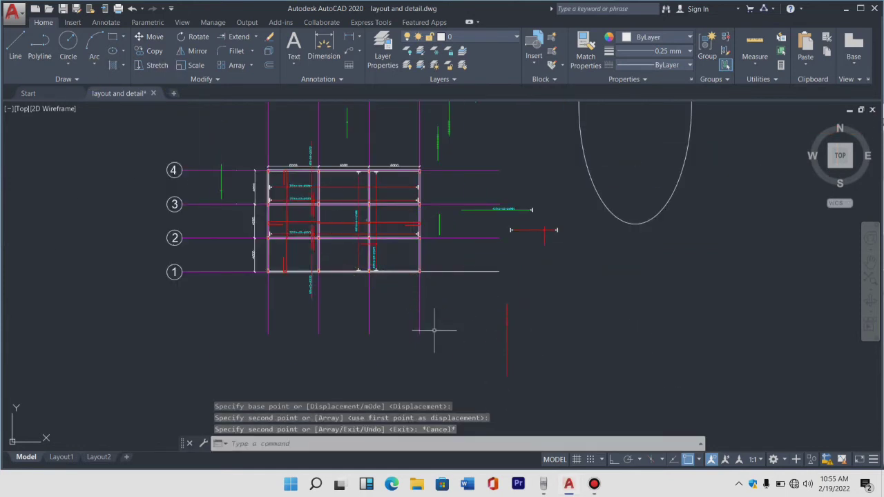
Step: Rotate the copied red bar 90° about its lower end to lie horizontally
{"action": "scroll", "coordinate": [509, 296], "scroll_direction": "up", "scroll_amount": 5}
{"action": "scroll", "coordinate": [509, 246], "scroll_direction": "down", "scroll_amount": 5}
{"action": "left_click", "coordinate": [500, 251]}
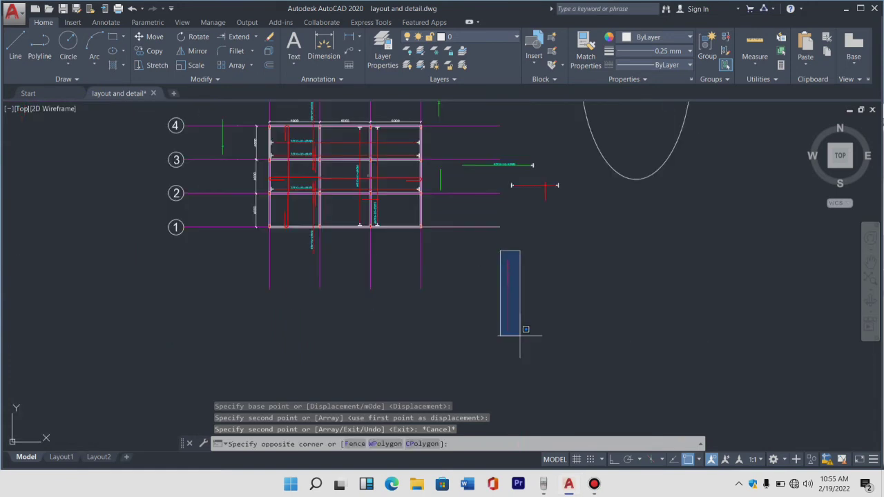
{"action": "left_click", "coordinate": [556, 376]}
{"action": "left_click", "coordinate": [511, 364]}
{"action": "left_click", "coordinate": [197, 37]}
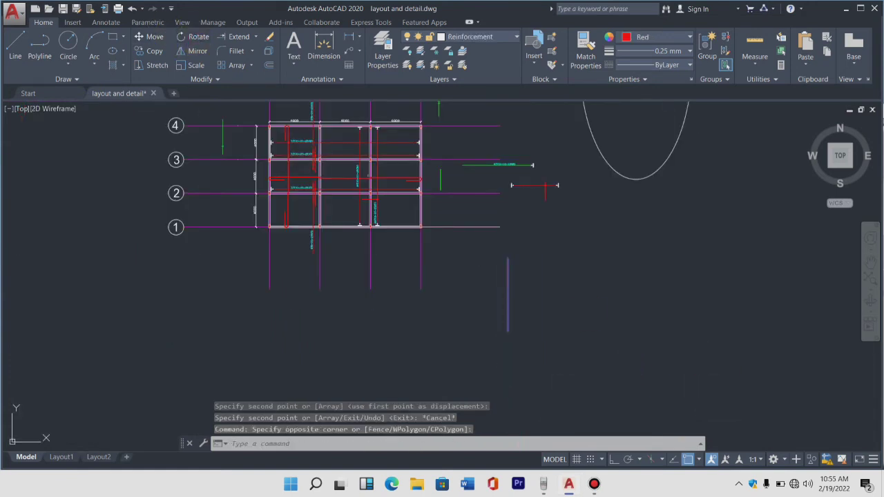
{"action": "left_click", "coordinate": [508, 332]}
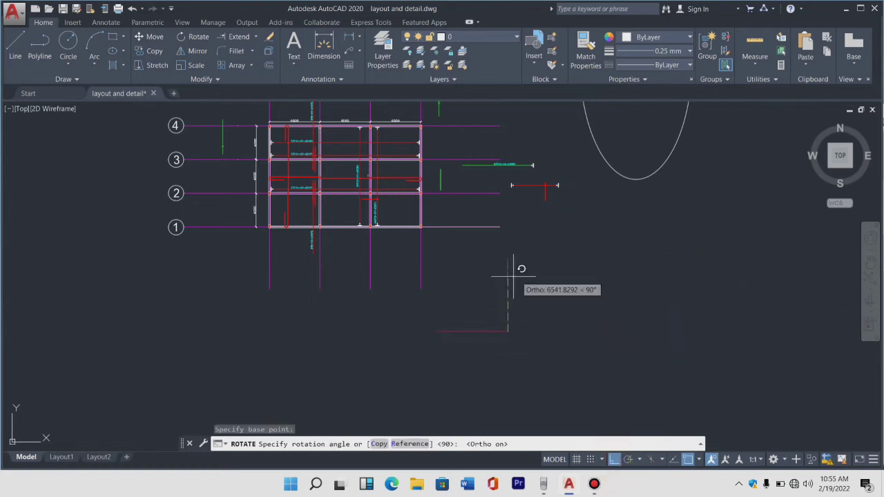
{"action": "left_click", "coordinate": [511, 278]}
{"action": "scroll", "coordinate": [461, 323], "scroll_direction": "up", "scroll_amount": 2}
Step: Window-select the lower red distribution line, then cancel and clear the selection
{"action": "scroll", "coordinate": [483, 355], "scroll_direction": "up", "scroll_amount": 1}
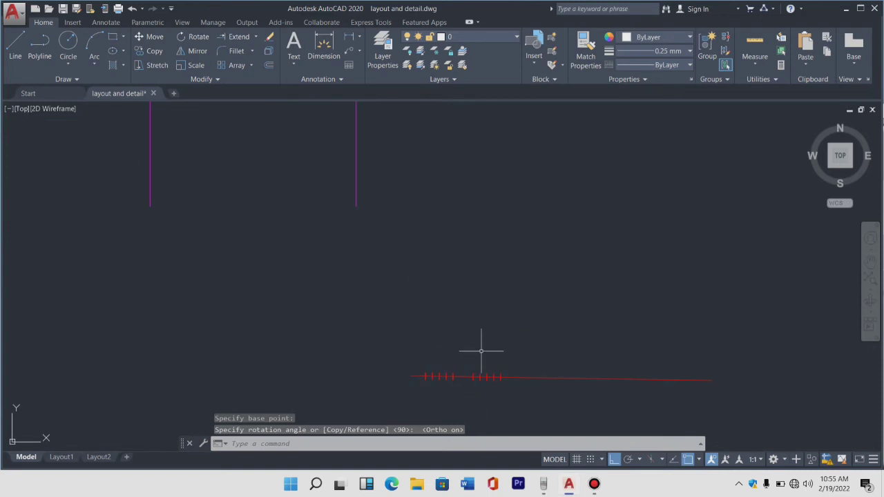
{"action": "scroll", "coordinate": [468, 339], "scroll_direction": "down", "scroll_amount": 1}
{"action": "left_click", "coordinate": [667, 318]}
{"action": "left_click", "coordinate": [460, 295]}
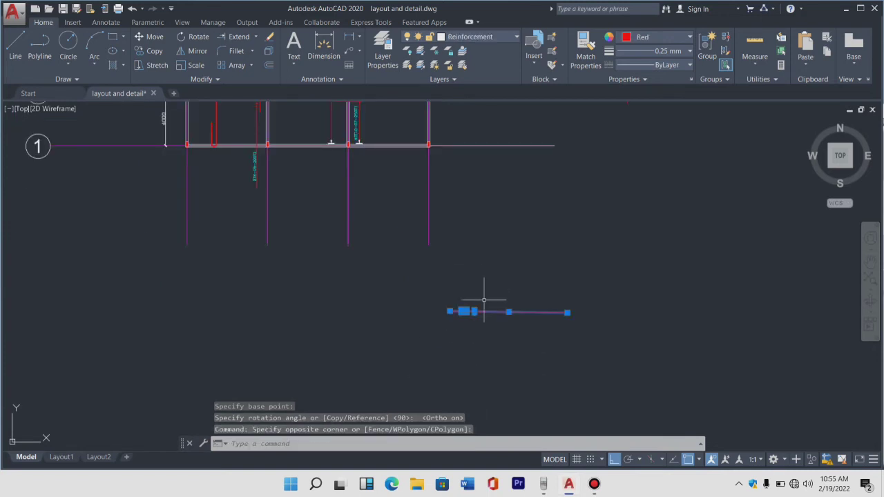
{"action": "scroll", "coordinate": [481, 304], "scroll_direction": "up", "scroll_amount": 4}
{"action": "scroll", "coordinate": [475, 284], "scroll_direction": "down", "scroll_amount": 4}
{"action": "left_click", "coordinate": [406, 264]}
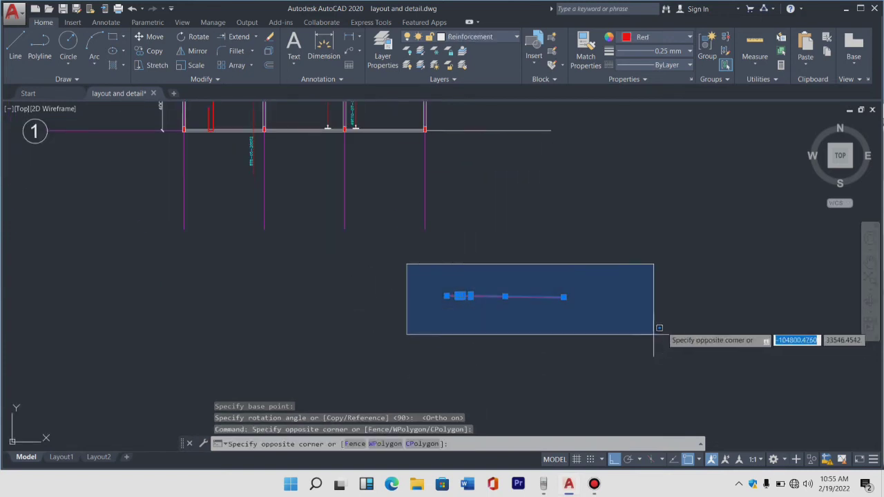
{"action": "left_click", "coordinate": [653, 352]}
{"action": "type", "text": "M"}
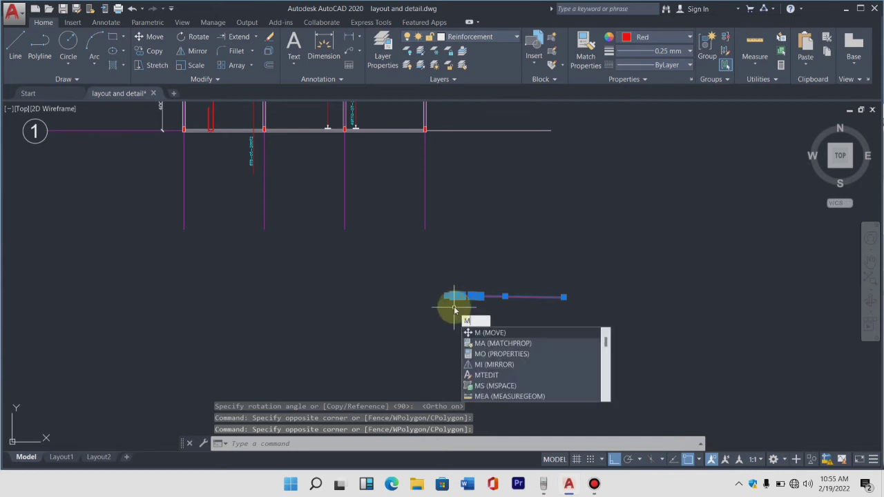
{"action": "key", "text": "Escape"}
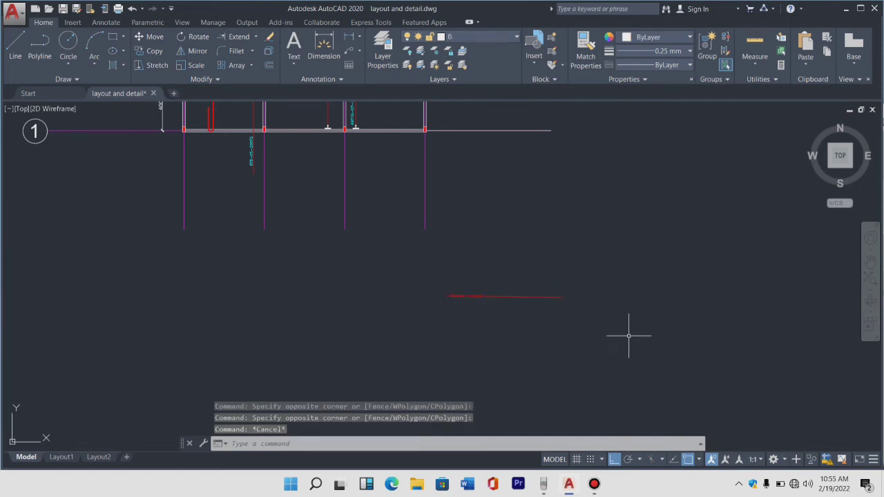
Step: Copy the red distribution line and its ticks beside the column, with Ortho off
{"action": "left_click", "coordinate": [628, 337]}
{"action": "left_click", "coordinate": [390, 278]}
{"action": "type", "text": "co"}
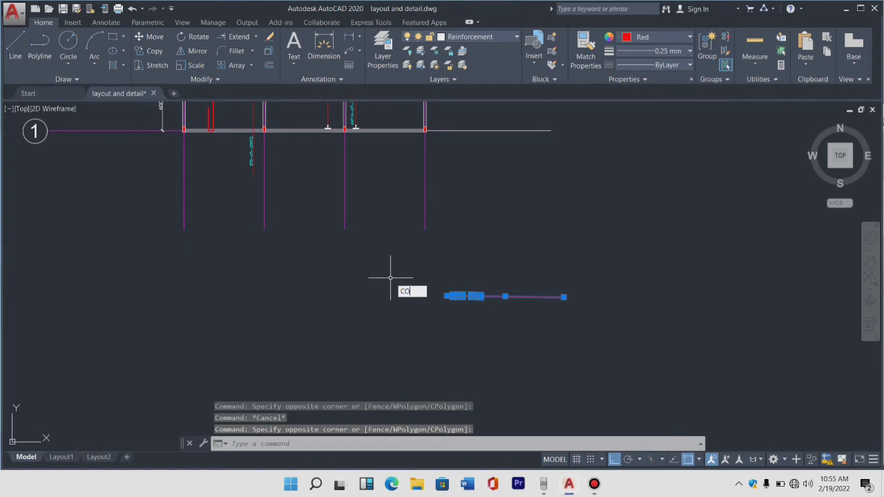
{"action": "key", "text": "Return"}
{"action": "scroll", "coordinate": [459, 319], "scroll_direction": "up", "scroll_amount": 4}
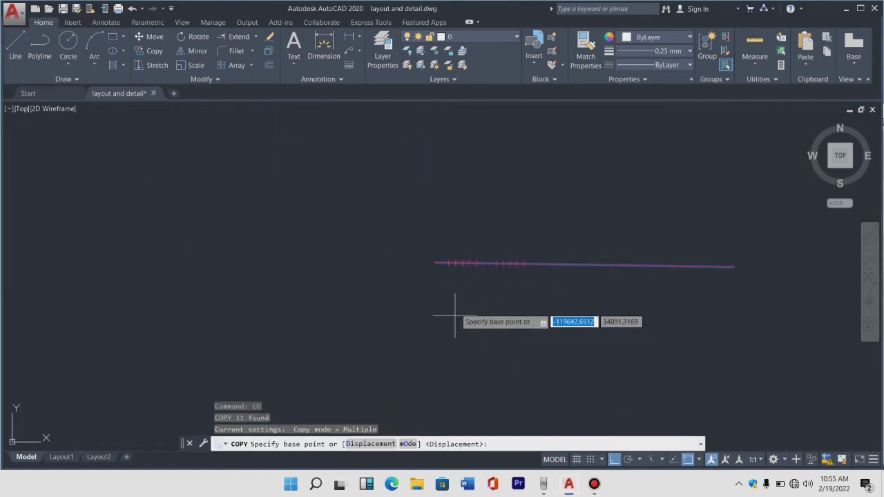
{"action": "scroll", "coordinate": [478, 272], "scroll_direction": "up", "scroll_amount": 4}
{"action": "scroll", "coordinate": [483, 253], "scroll_direction": "up", "scroll_amount": 2}
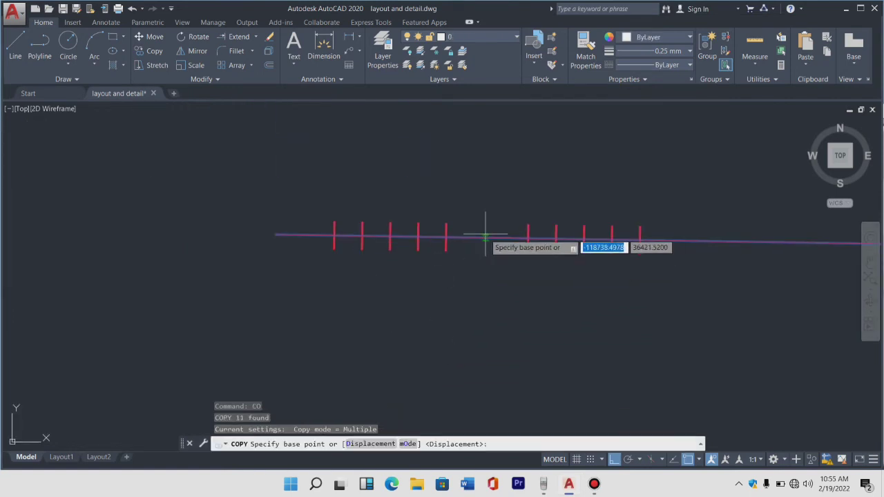
{"action": "left_click", "coordinate": [490, 234]}
{"action": "scroll", "coordinate": [450, 316], "scroll_direction": "down", "scroll_amount": 2}
{"action": "scroll", "coordinate": [442, 293], "scroll_direction": "down", "scroll_amount": 3}
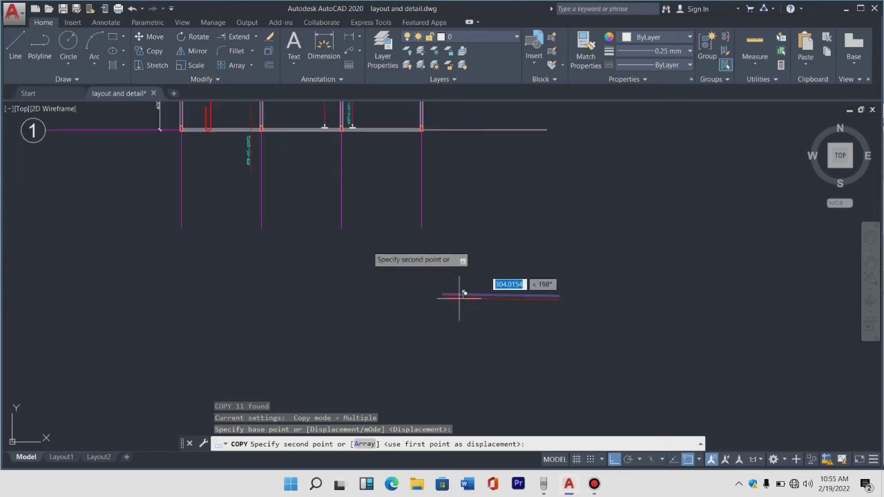
{"action": "scroll", "coordinate": [352, 233], "scroll_direction": "down", "scroll_amount": 2}
{"action": "scroll", "coordinate": [351, 173], "scroll_direction": "up", "scroll_amount": 2}
{"action": "scroll", "coordinate": [345, 200], "scroll_direction": "up", "scroll_amount": 2}
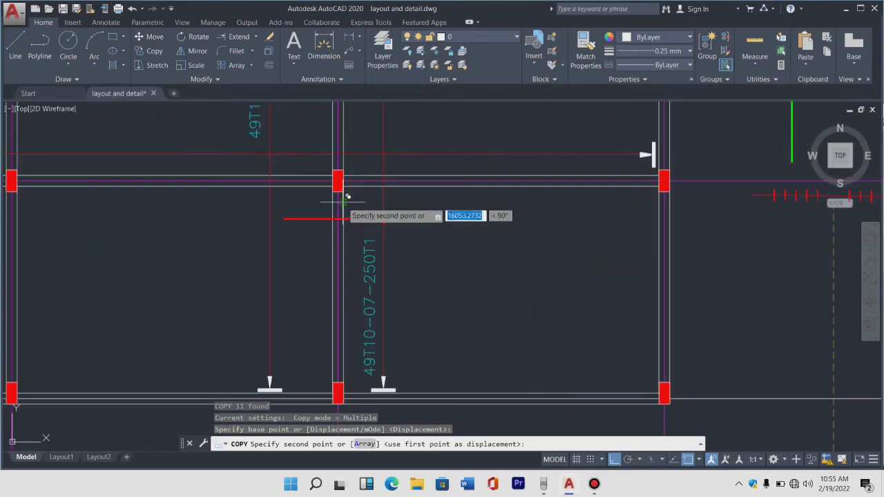
{"action": "scroll", "coordinate": [345, 202], "scroll_direction": "up", "scroll_amount": 2}
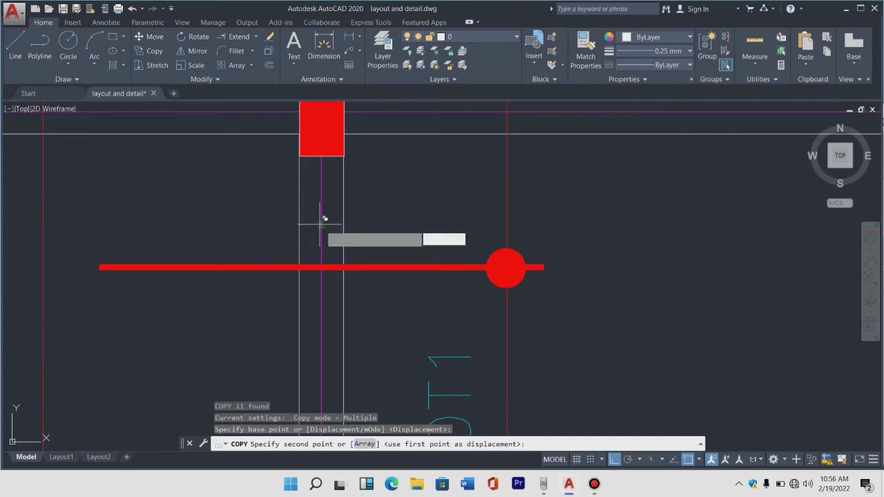
{"action": "left_click", "coordinate": [641, 461]}
{"action": "left_click", "coordinate": [615, 460]}
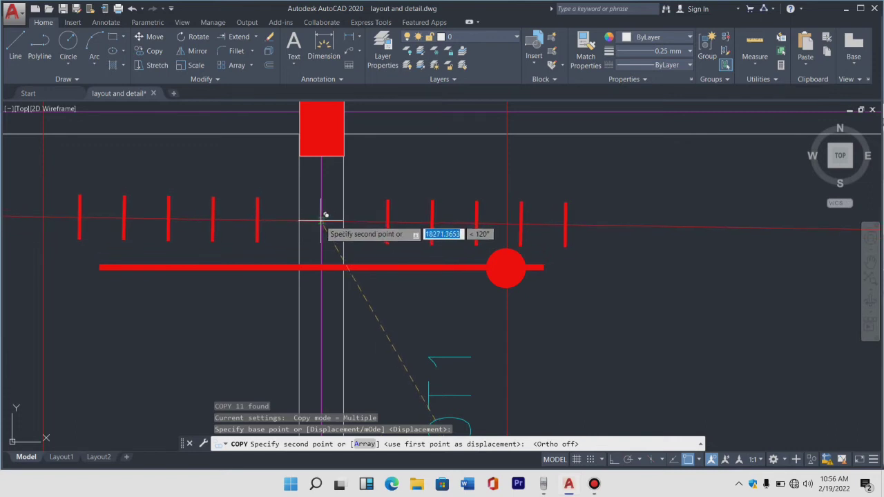
{"action": "left_click", "coordinate": [326, 216]}
{"action": "key", "text": "Escape"}
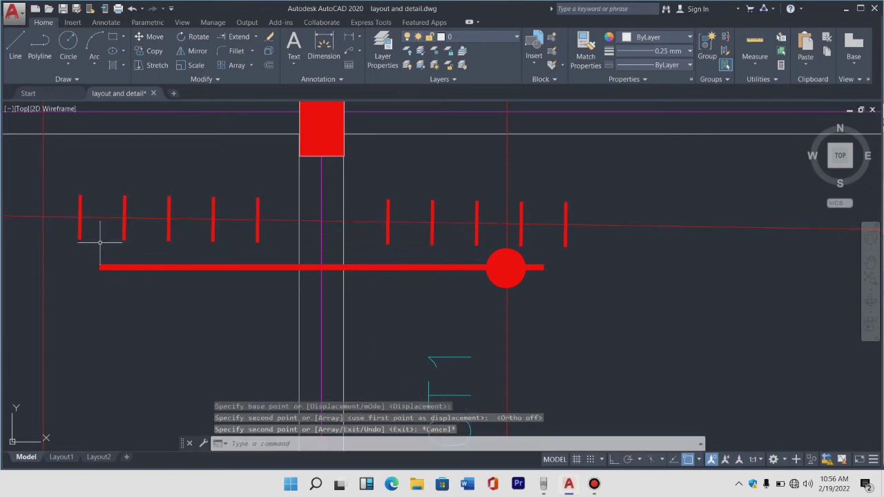
Step: Delete the leftmost and rightmost tick lines of the copied distribution bar
{"action": "left_click", "coordinate": [58, 192]}
{"action": "left_click", "coordinate": [101, 243]}
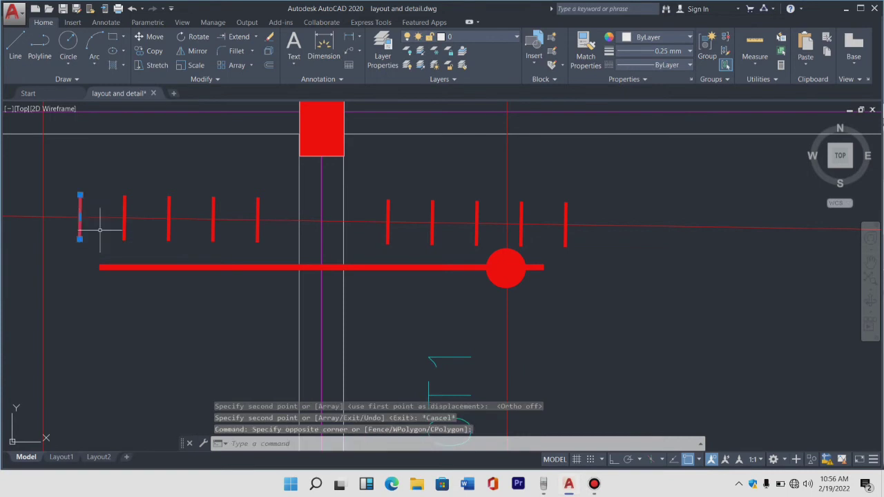
{"action": "left_click", "coordinate": [587, 241]}
{"action": "left_click", "coordinate": [562, 237]}
{"action": "key", "text": "Delete"}
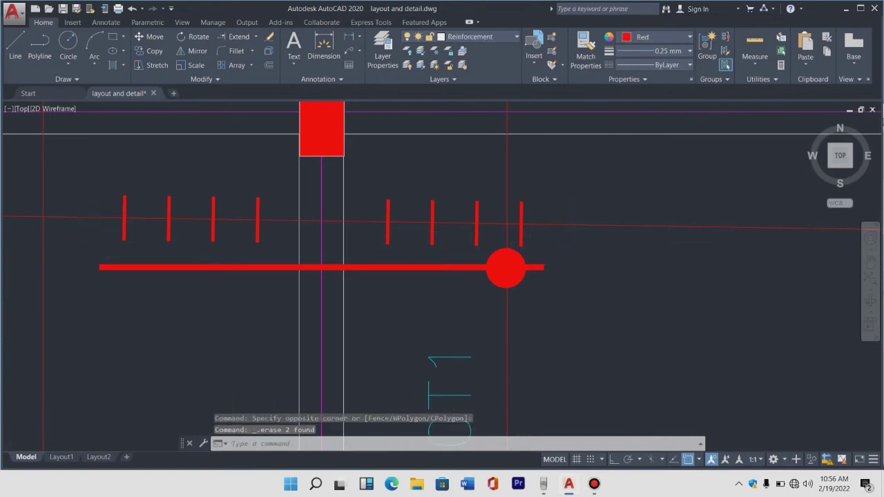
Step: Move the long horizontal distribution line right so it starts at the ticks
{"action": "scroll", "coordinate": [507, 224], "scroll_direction": "down", "scroll_amount": 5}
{"action": "scroll", "coordinate": [456, 208], "scroll_direction": "up", "scroll_amount": 3}
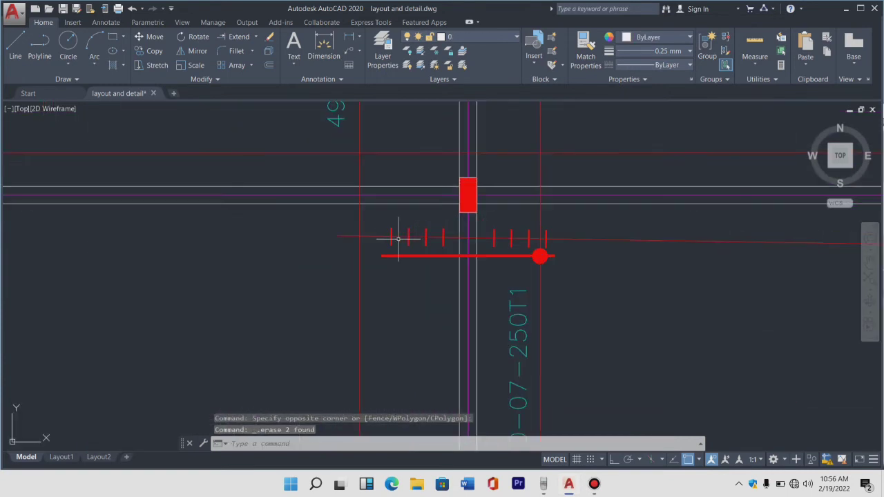
{"action": "scroll", "coordinate": [414, 228], "scroll_direction": "up", "scroll_amount": 3}
{"action": "left_click", "coordinate": [387, 237]}
{"action": "left_click", "coordinate": [352, 216]}
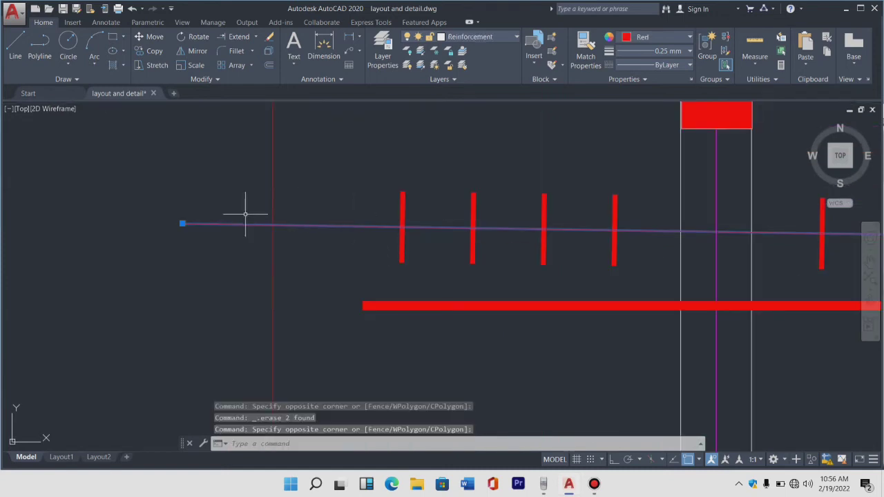
{"action": "type", "text": "M"}
{"action": "key", "text": "Return"}
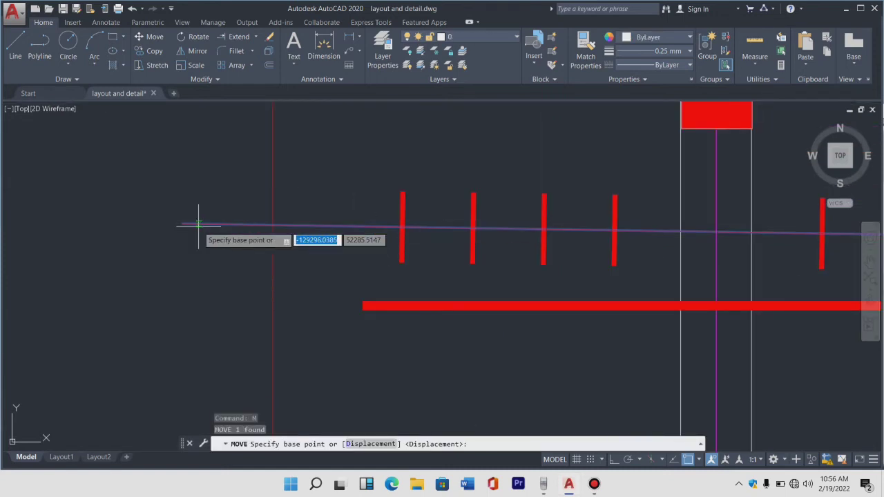
{"action": "left_click", "coordinate": [184, 224]}
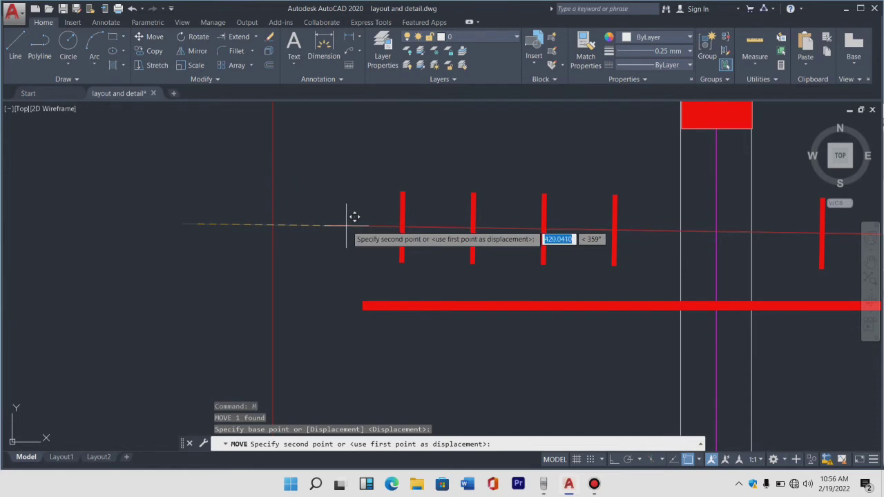
{"action": "left_click", "coordinate": [338, 226]}
Step: Stretch the line's right end horizontally past the column, with Ortho on
{"action": "scroll", "coordinate": [286, 227], "scroll_direction": "down", "scroll_amount": 5}
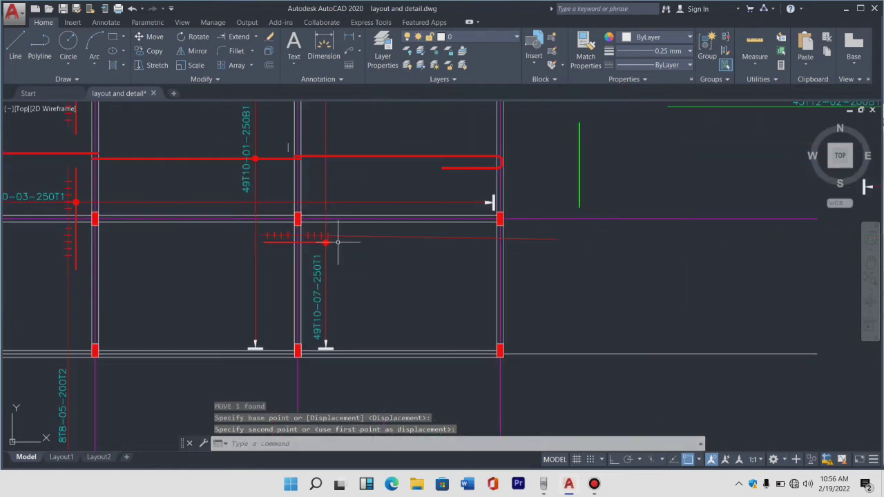
{"action": "scroll", "coordinate": [338, 242], "scroll_direction": "up", "scroll_amount": 4}
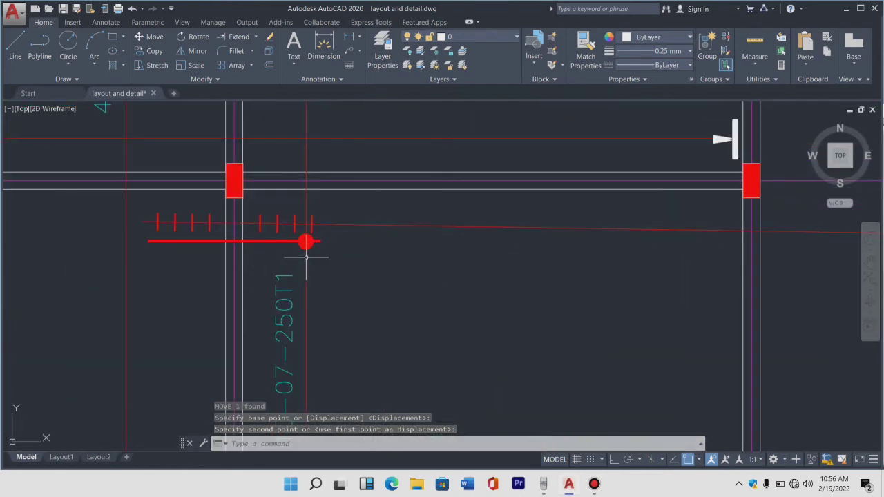
{"action": "scroll", "coordinate": [304, 214], "scroll_direction": "up", "scroll_amount": 5}
{"action": "scroll", "coordinate": [302, 211], "scroll_direction": "down", "scroll_amount": 2}
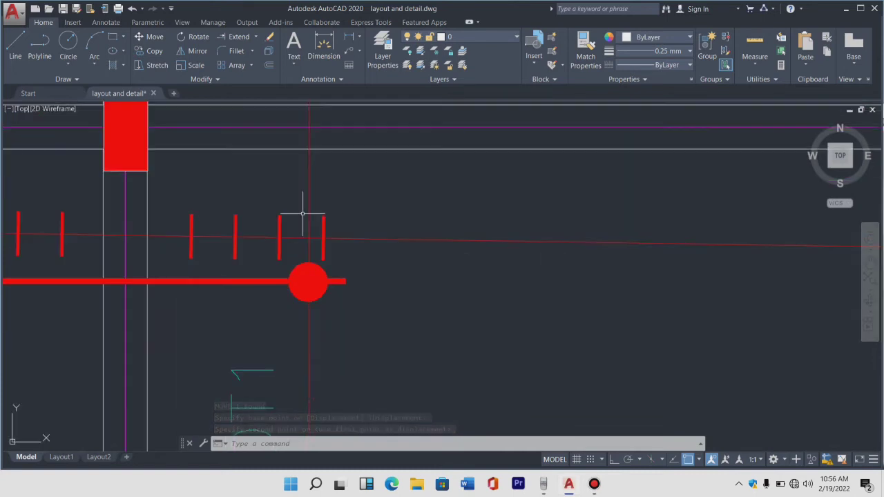
{"action": "scroll", "coordinate": [300, 205], "scroll_direction": "down", "scroll_amount": 5}
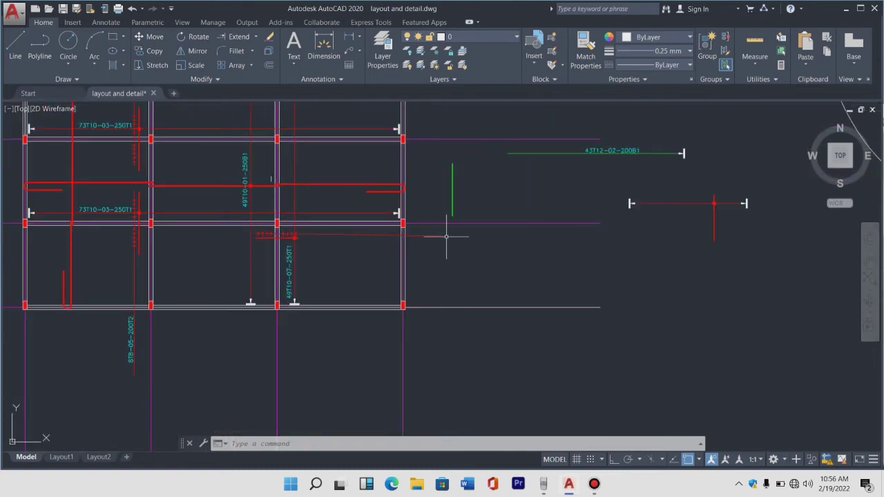
{"action": "scroll", "coordinate": [442, 237], "scroll_direction": "up", "scroll_amount": 2}
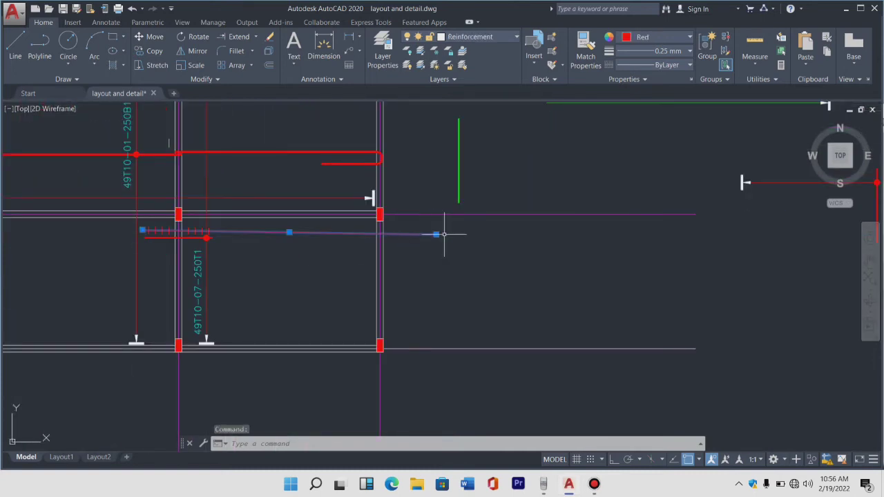
{"action": "left_click", "coordinate": [436, 235]}
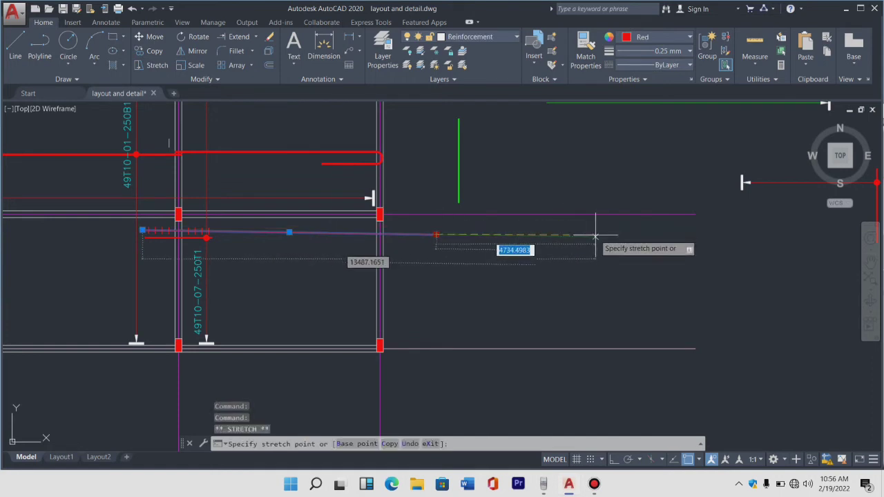
{"action": "left_click", "coordinate": [613, 459]}
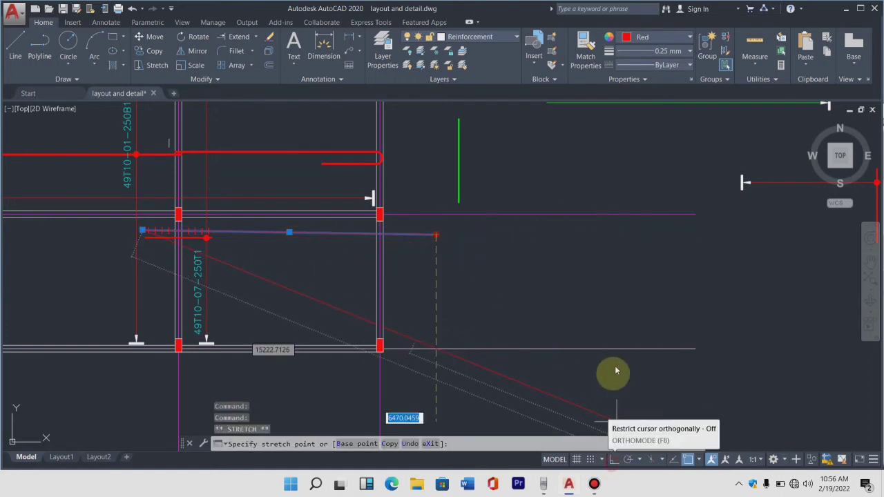
{"action": "left_click", "coordinate": [629, 273]}
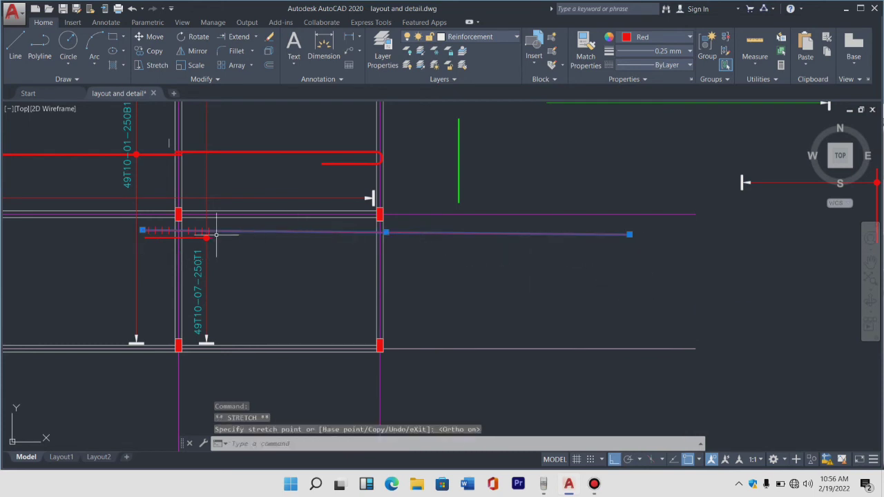
Step: Window-select some of the distribution tick marks, then cancel and clear the selection
{"action": "scroll", "coordinate": [207, 233], "scroll_direction": "up", "scroll_amount": 4}
{"action": "scroll", "coordinate": [187, 232], "scroll_direction": "up", "scroll_amount": 2}
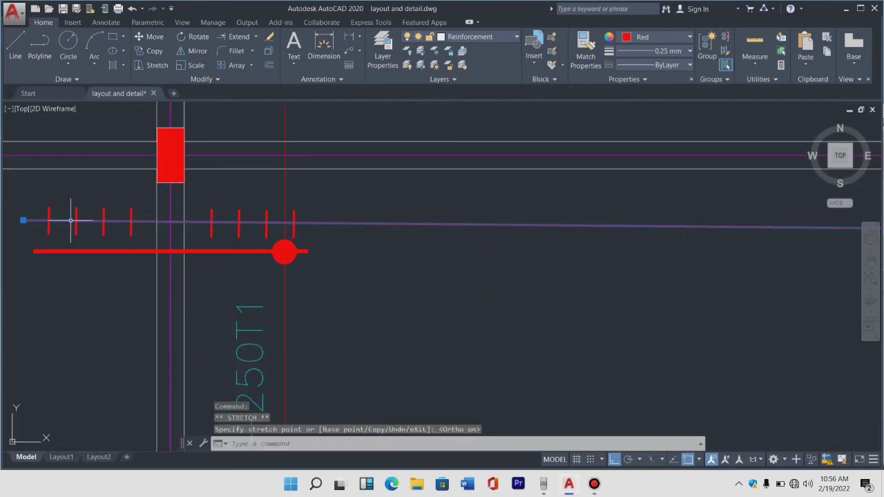
{"action": "scroll", "coordinate": [70, 221], "scroll_direction": "up", "scroll_amount": 2}
{"action": "left_click", "coordinate": [166, 249]}
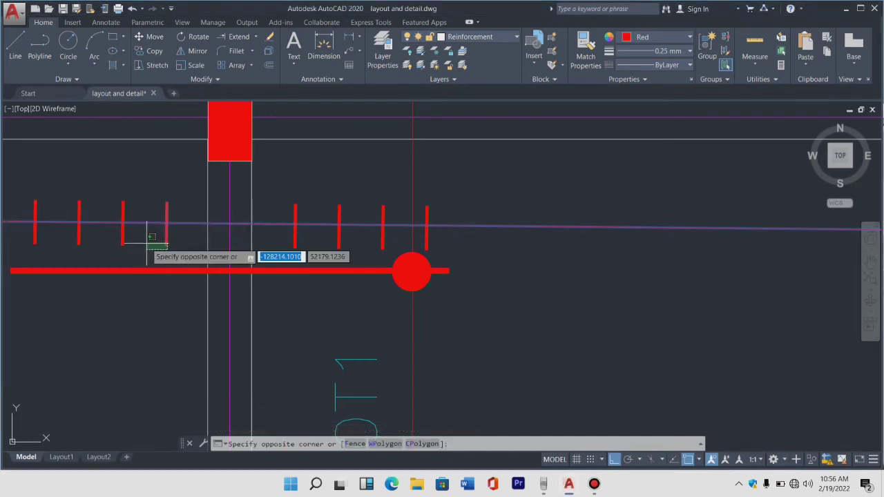
{"action": "scroll", "coordinate": [228, 249], "scroll_direction": "down", "scroll_amount": 2}
{"action": "scroll", "coordinate": [245, 246], "scroll_direction": "down", "scroll_amount": 1}
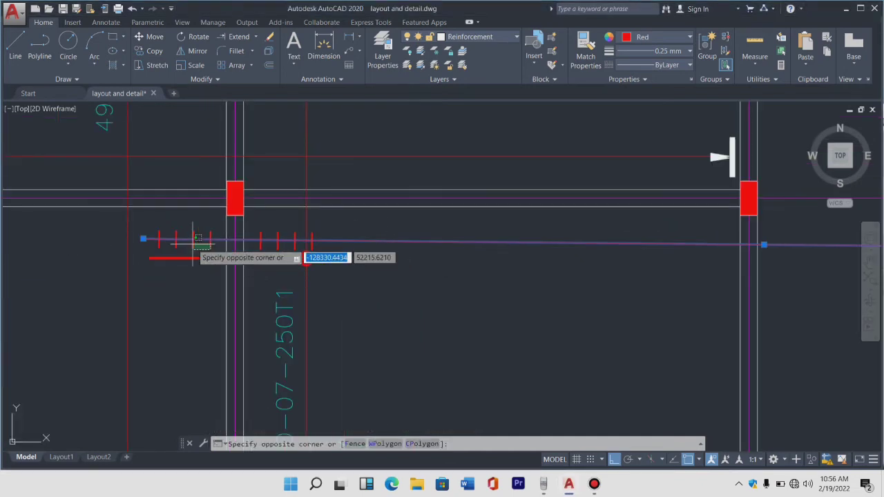
{"action": "scroll", "coordinate": [196, 246], "scroll_direction": "up", "scroll_amount": 4}
{"action": "left_click", "coordinate": [139, 245]}
{"action": "left_click", "coordinate": [123, 251]}
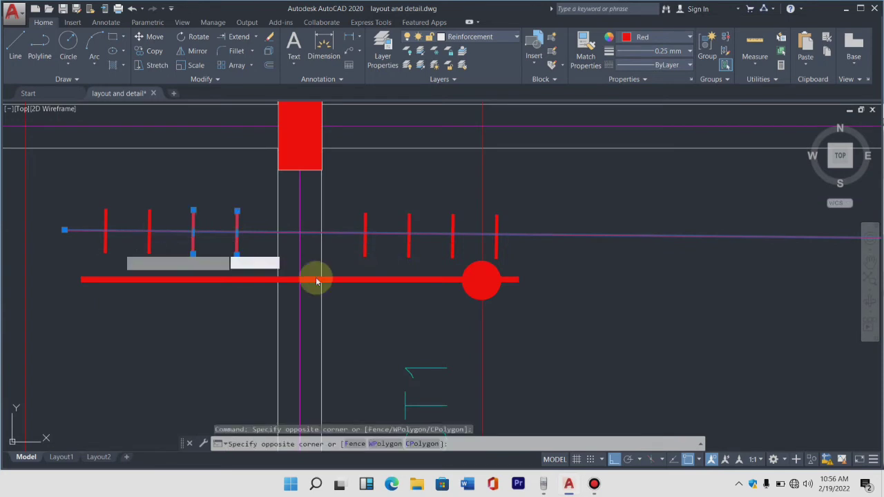
{"action": "scroll", "coordinate": [553, 290], "scroll_direction": "down", "scroll_amount": 2}
{"action": "scroll", "coordinate": [477, 272], "scroll_direction": "down", "scroll_amount": 2}
{"action": "key", "text": "Escape"}
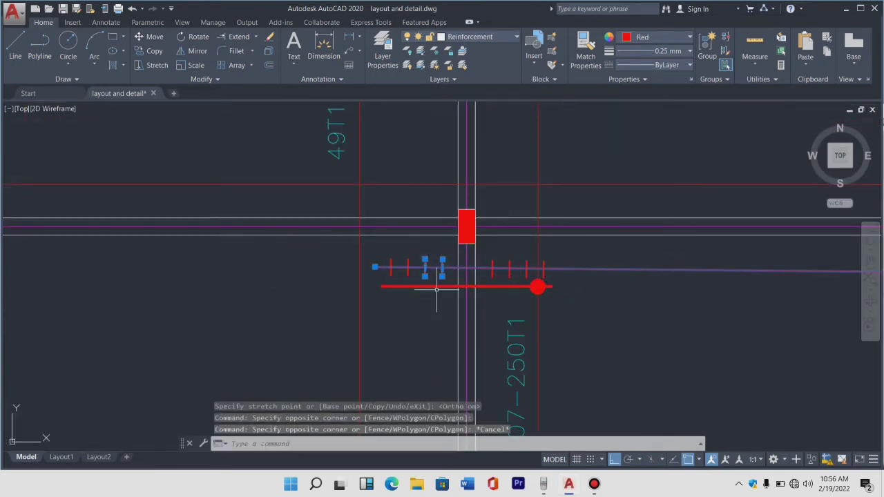
{"action": "key", "text": "Escape"}
Step: Copy the 73T10-03-250T1 label, with Ortho off, beside the distribution bar right of the slab
{"action": "scroll", "coordinate": [449, 297], "scroll_direction": "down", "scroll_amount": 5}
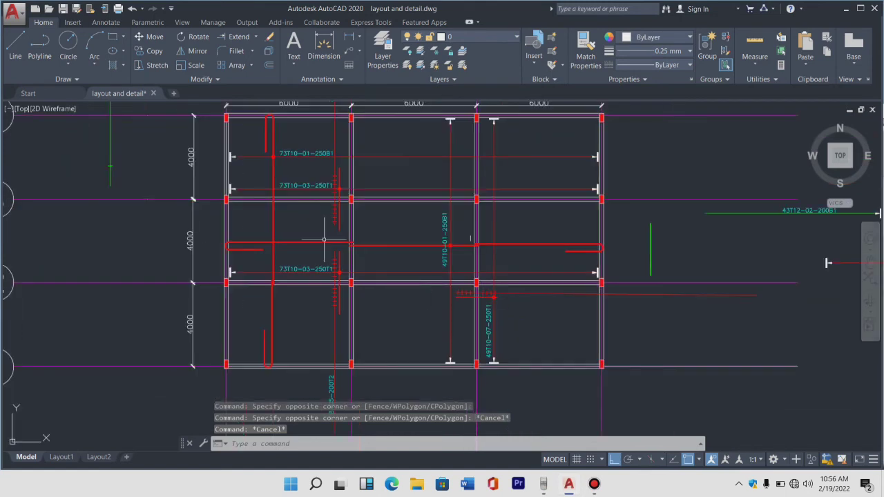
{"action": "scroll", "coordinate": [307, 198], "scroll_direction": "up", "scroll_amount": 3}
{"action": "scroll", "coordinate": [292, 173], "scroll_direction": "up", "scroll_amount": 3}
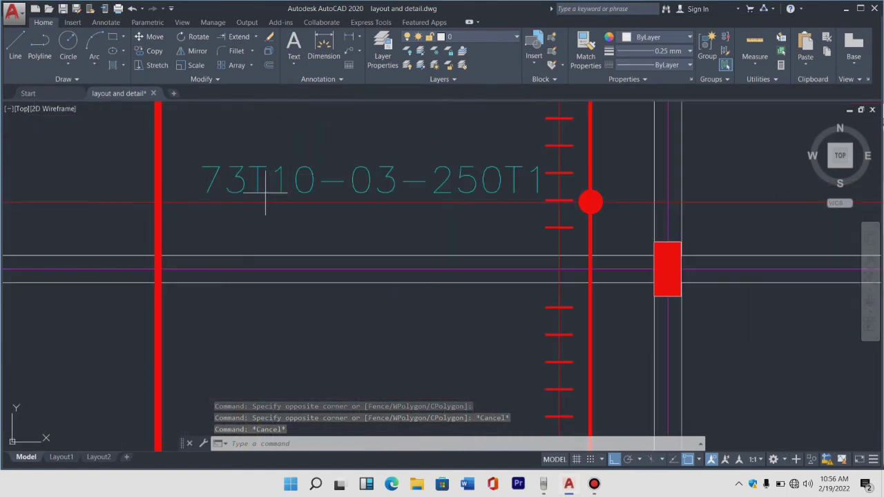
{"action": "left_click", "coordinate": [265, 193]}
{"action": "left_click", "coordinate": [223, 155]}
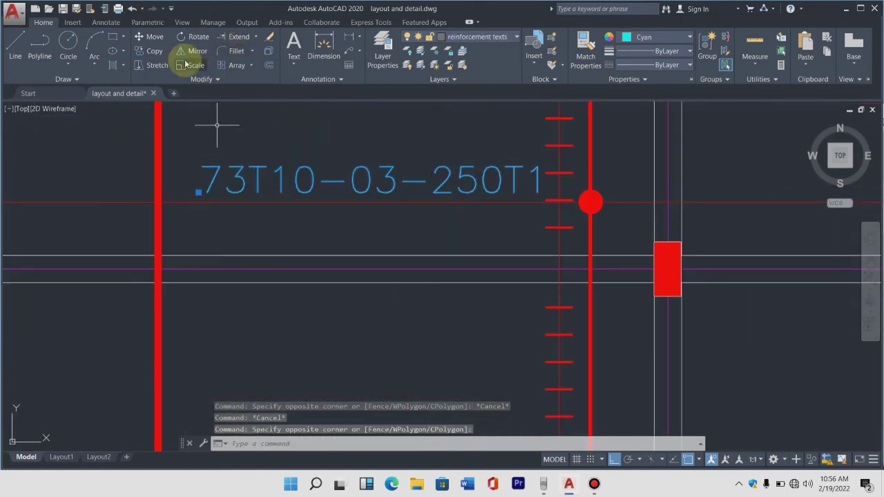
{"action": "left_click", "coordinate": [154, 50]}
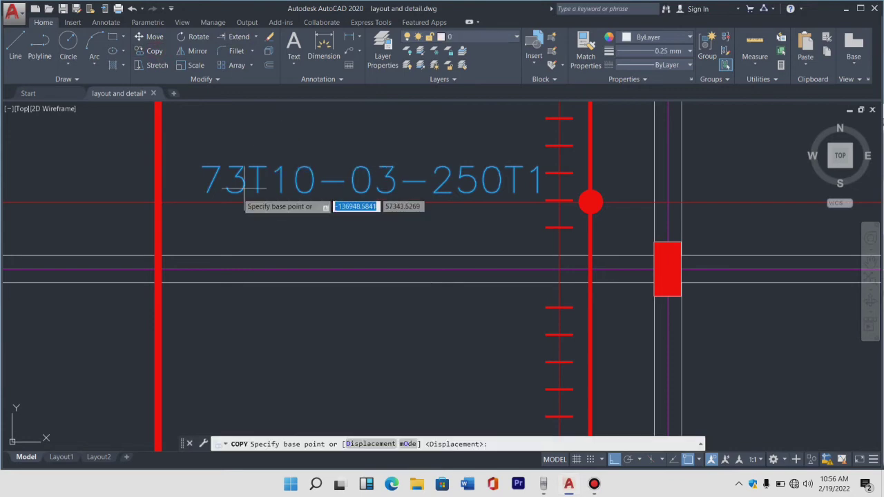
{"action": "left_click", "coordinate": [222, 191]}
{"action": "scroll", "coordinate": [218, 192], "scroll_direction": "down", "scroll_amount": 8}
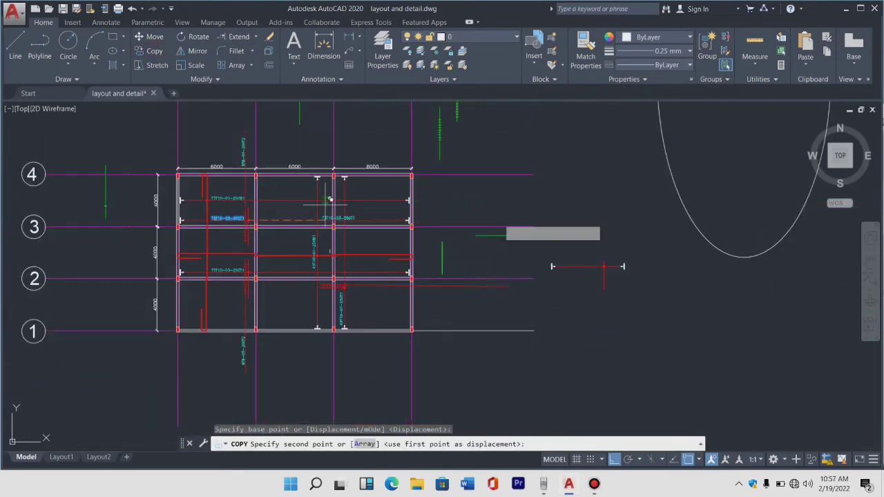
{"action": "scroll", "coordinate": [408, 269], "scroll_direction": "up", "scroll_amount": 4}
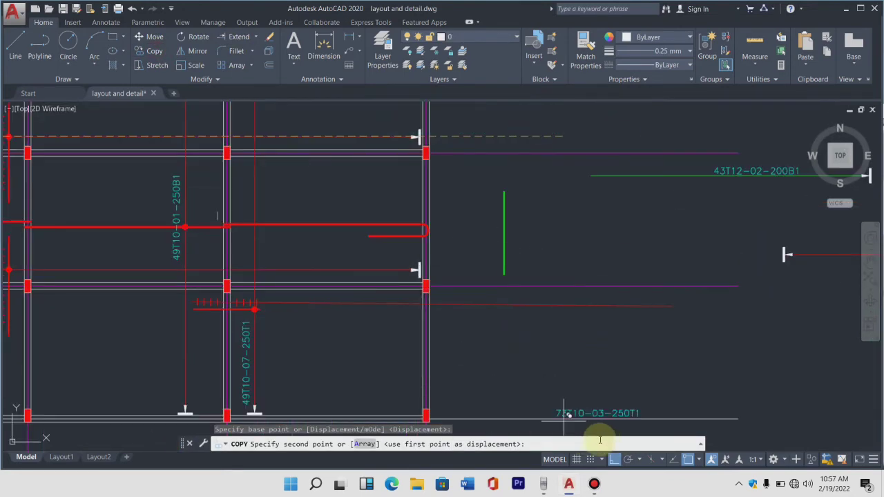
{"action": "left_click", "coordinate": [614, 459]}
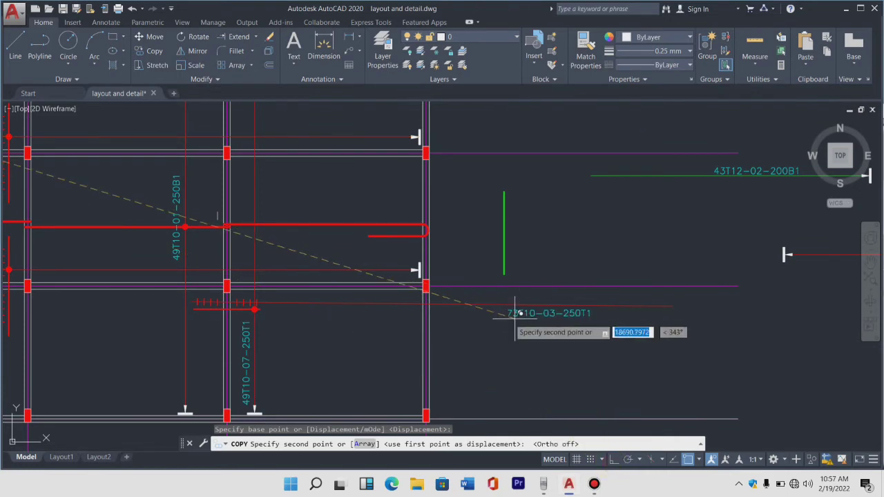
{"action": "scroll", "coordinate": [466, 293], "scroll_direction": "up", "scroll_amount": 4}
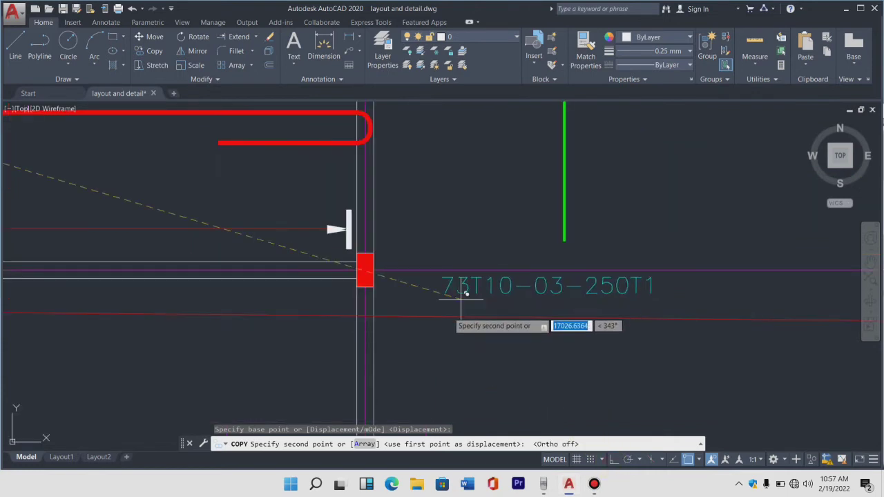
{"action": "left_click", "coordinate": [425, 311]}
{"action": "key", "text": "Escape"}
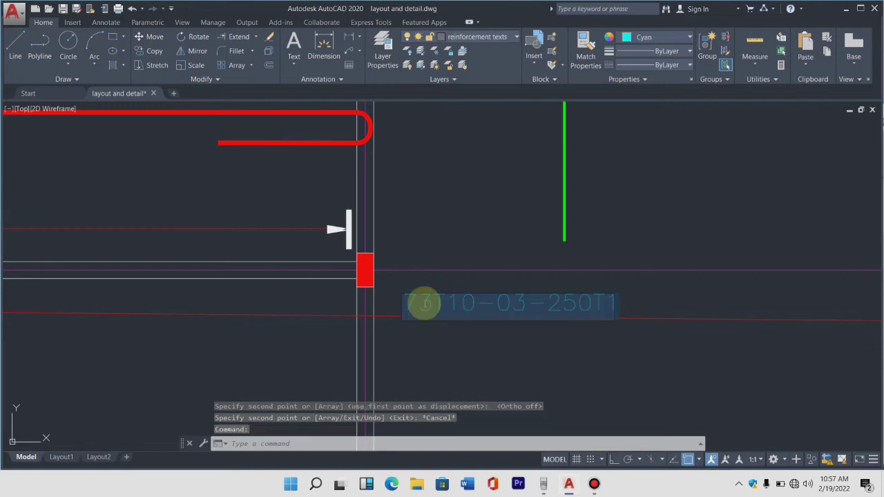
Step: Open the copied label for text editing
{"action": "double_click", "coordinate": [427, 306]}
{"action": "scroll", "coordinate": [453, 282], "scroll_direction": "down", "scroll_amount": 3}
{"action": "scroll", "coordinate": [456, 286], "scroll_direction": "down", "scroll_amount": 2}
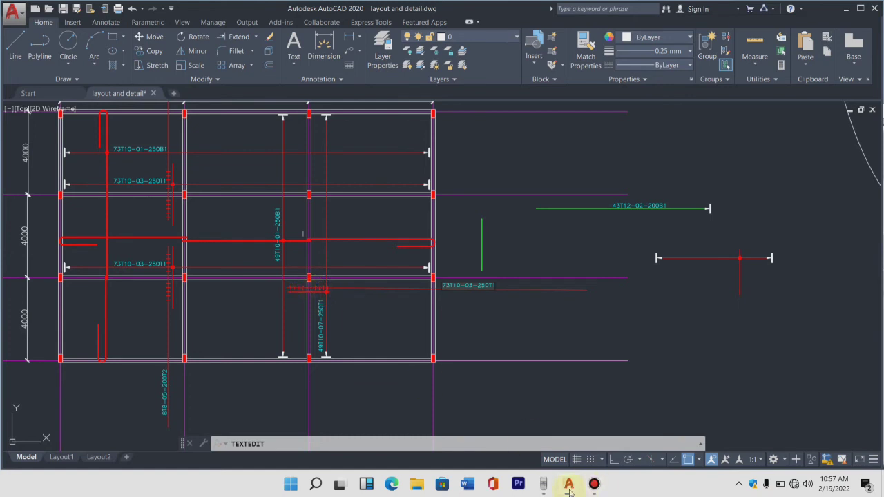
Step: Compute 900÷200 = 9/2 in the fx-991ES PLUS emulator, then return to the drawing
{"action": "left_click", "coordinate": [543, 489]}
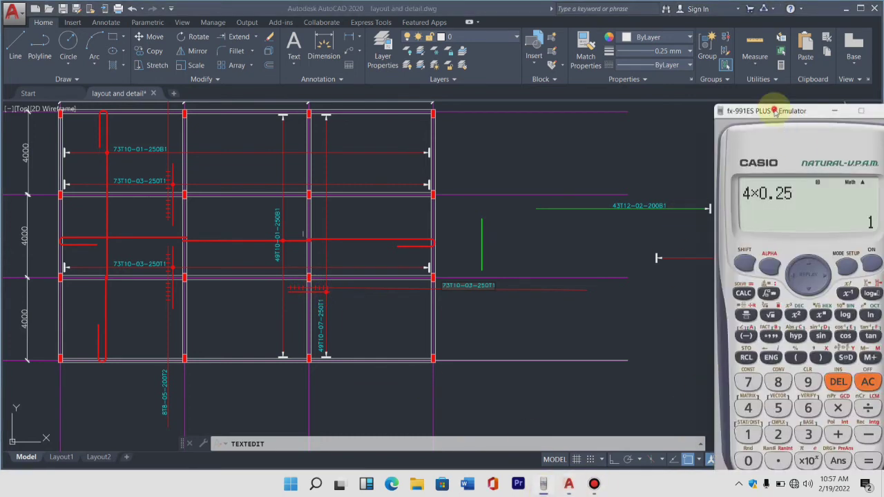
{"action": "left_click_drag", "start_coordinate": [776, 113], "coordinate": [439, 32]}
{"action": "type", "text": "900÷2"}
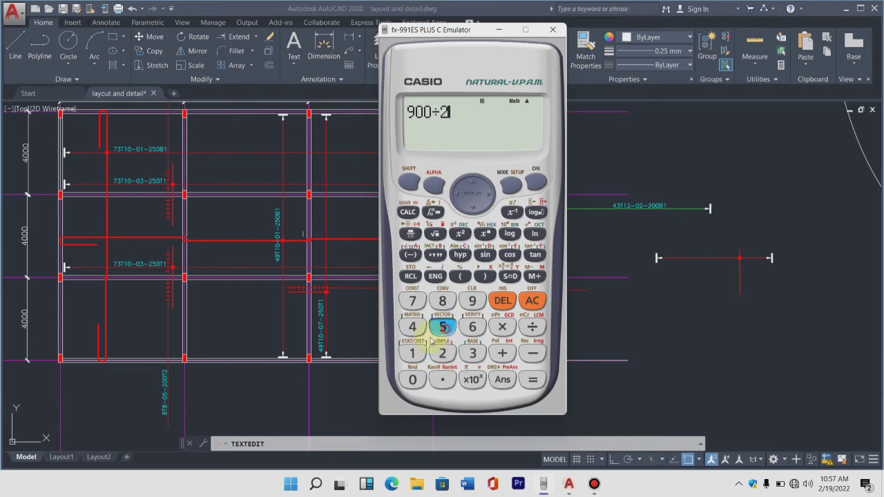
{"action": "type", "text": "0"}
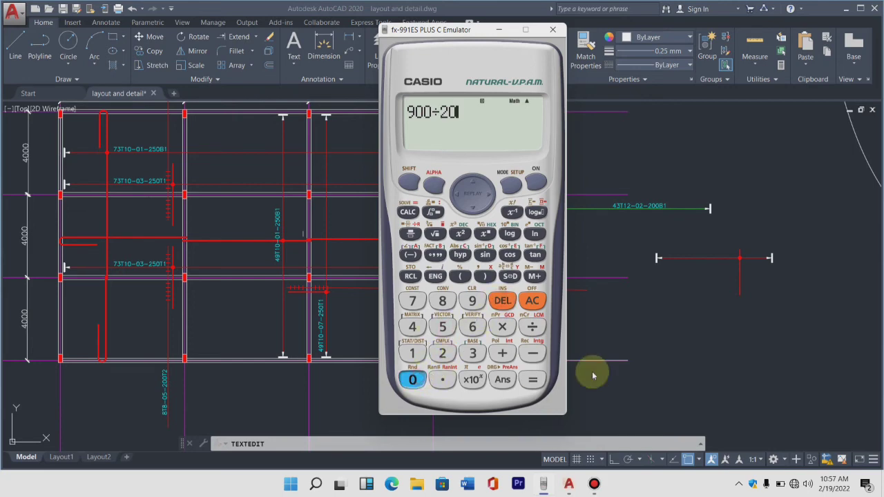
{"action": "type", "text": "0"}
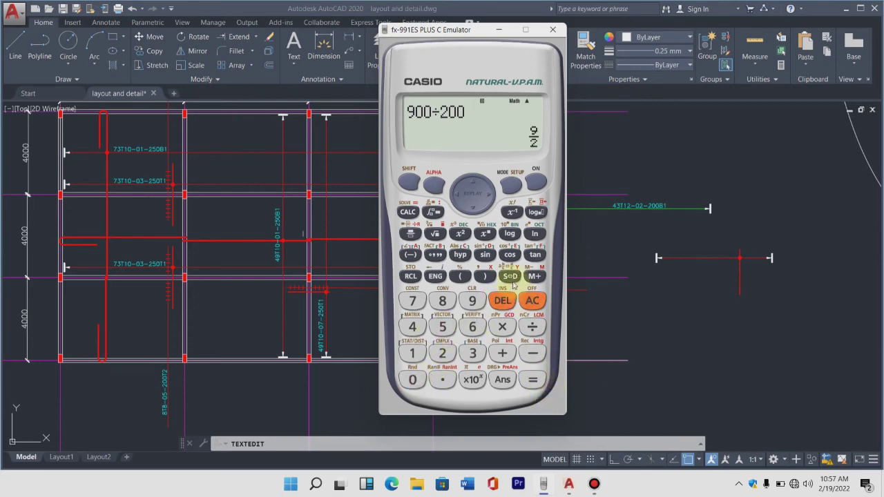
{"action": "left_click_drag", "start_coordinate": [429, 30], "coordinate": [854, 63]}
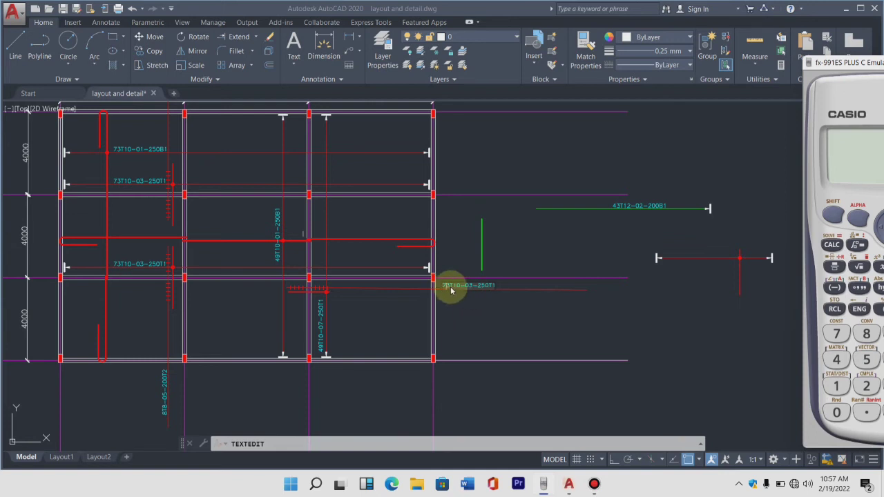
{"action": "left_click", "coordinate": [451, 290]}
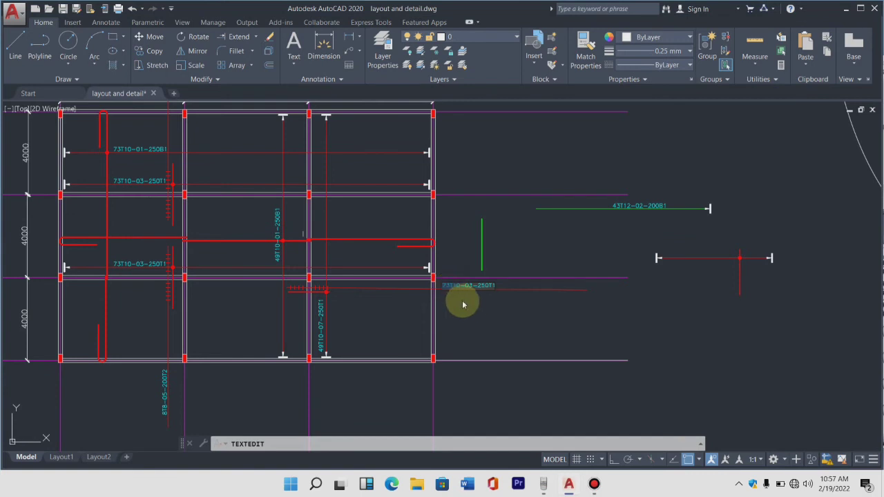
Step: Change the label's bar count from 73 to 6 and diameter from 10 to 8
{"action": "scroll", "coordinate": [452, 289], "scroll_direction": "up", "scroll_amount": 2}
{"action": "scroll", "coordinate": [451, 282], "scroll_direction": "up", "scroll_amount": 4}
{"action": "scroll", "coordinate": [442, 275], "scroll_direction": "up", "scroll_amount": 3}
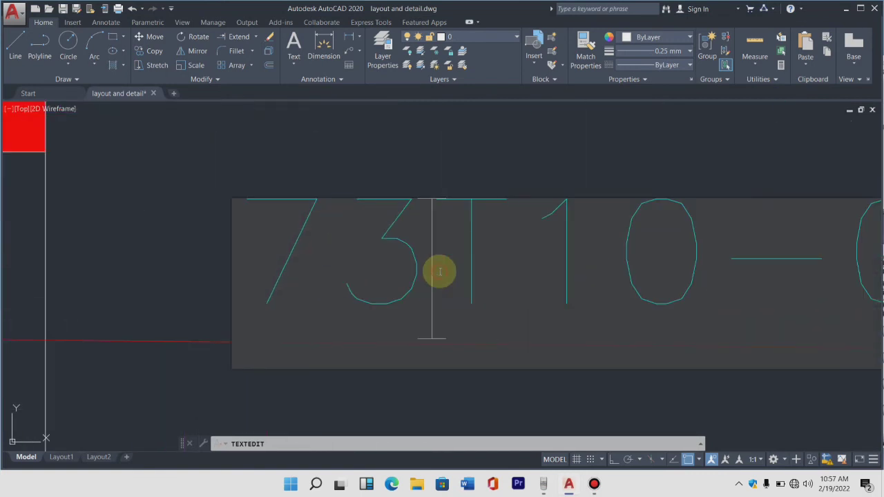
{"action": "key", "text": "Right"}
{"action": "key", "text": "Right"}
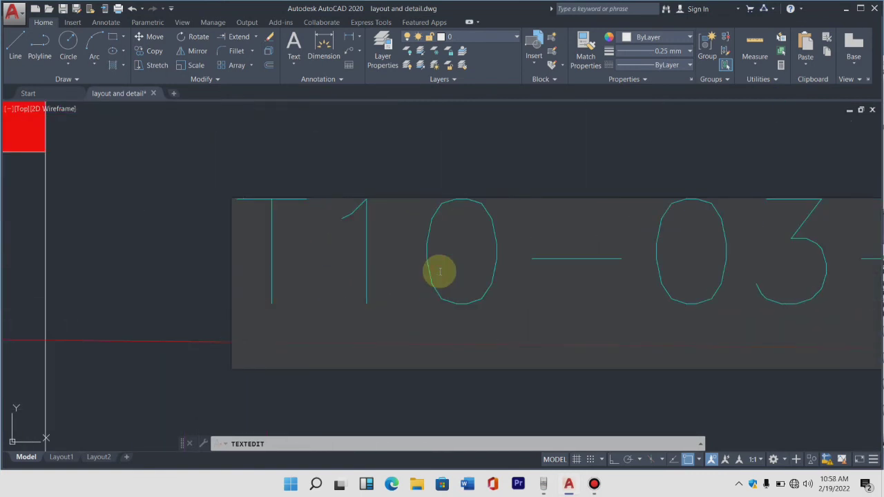
{"action": "type", "text": "6"}
{"action": "scroll", "coordinate": [355, 252], "scroll_direction": "down", "scroll_amount": 5}
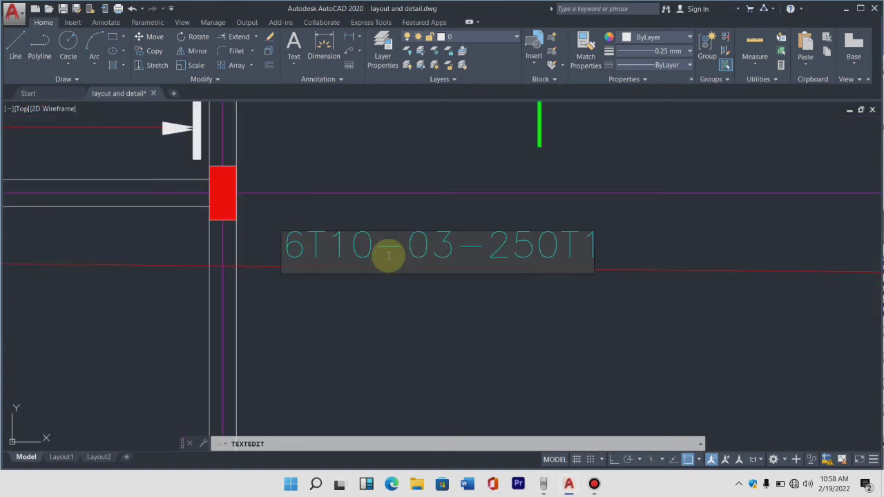
{"action": "key", "text": "BackSpace"}
{"action": "key", "text": "BackSpace"}
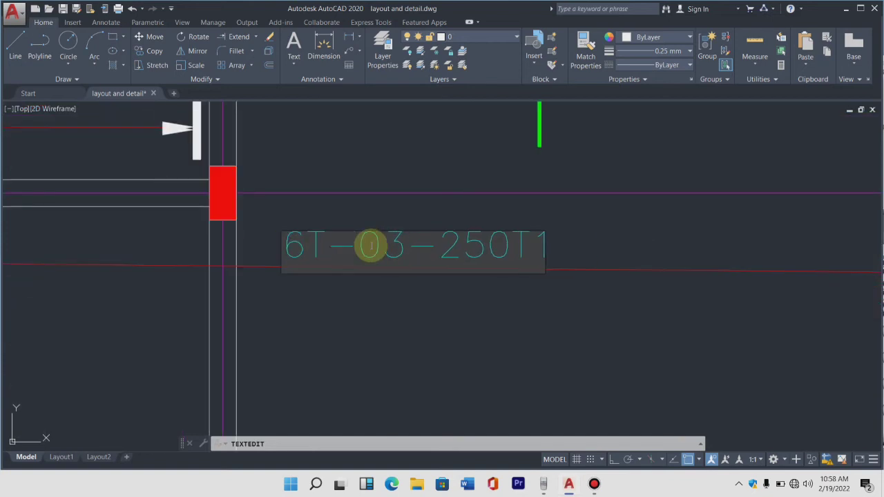
{"action": "type", "text": "8"}
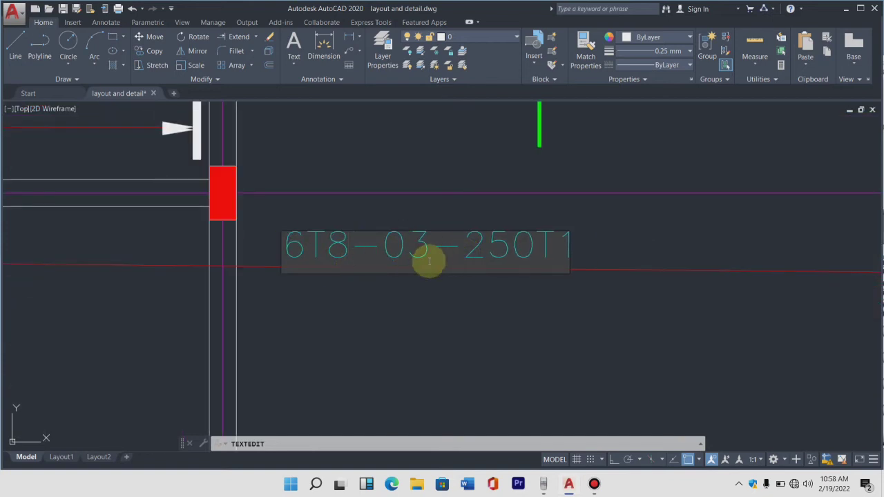
Step: Change the mark number from 03 to 08 and commit the label as 6T8-08-250T2
{"action": "left_click", "coordinate": [430, 247]}
{"action": "key", "text": "BackSpace"}
{"action": "type", "text": "8"}
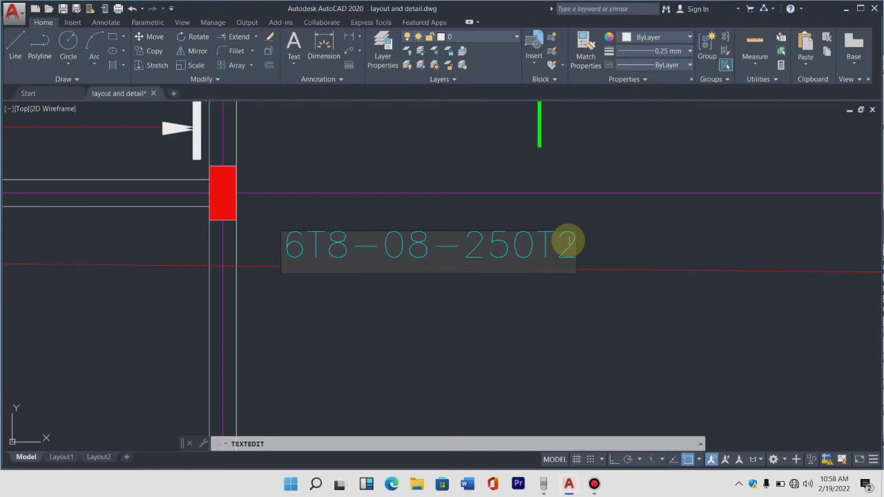
{"action": "left_click", "coordinate": [502, 325]}
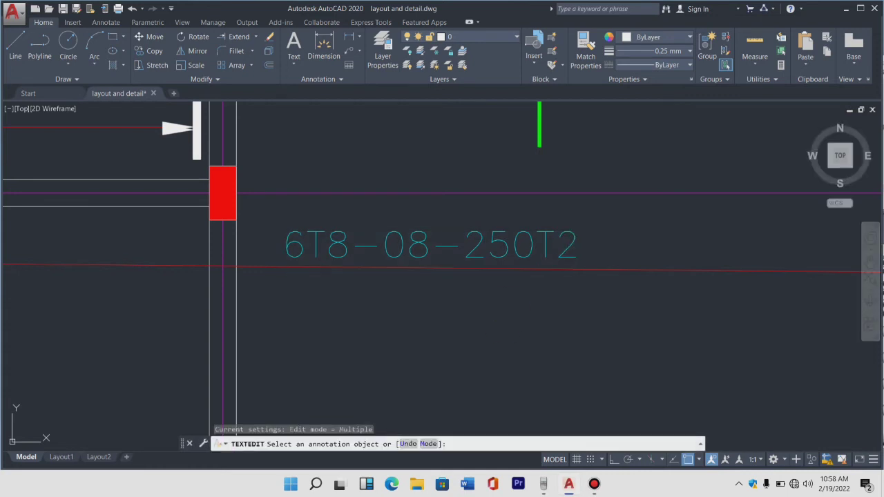
{"action": "scroll", "coordinate": [493, 345], "scroll_direction": "down", "scroll_amount": 5}
{"action": "scroll", "coordinate": [486, 332], "scroll_direction": "down", "scroll_amount": 2}
{"action": "scroll", "coordinate": [485, 332], "scroll_direction": "down", "scroll_amount": 4}
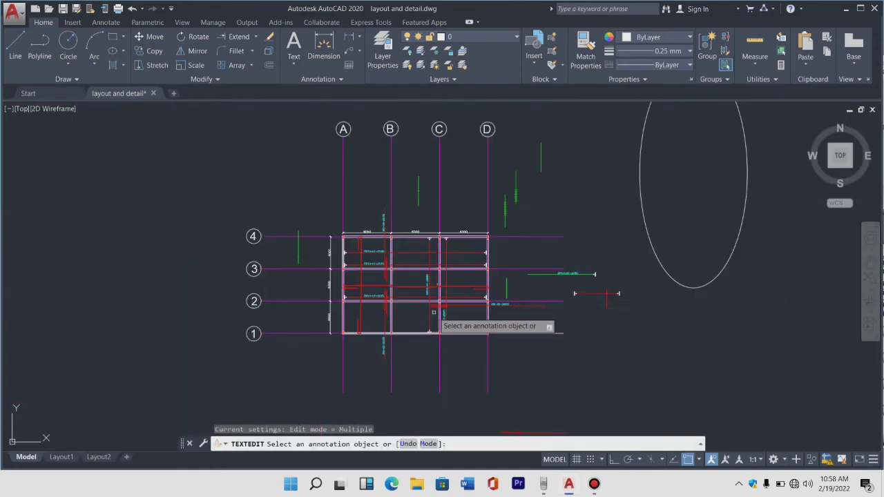
{"action": "scroll", "coordinate": [449, 314], "scroll_direction": "up", "scroll_amount": 8}
{"action": "scroll", "coordinate": [450, 285], "scroll_direction": "down", "scroll_amount": 4}
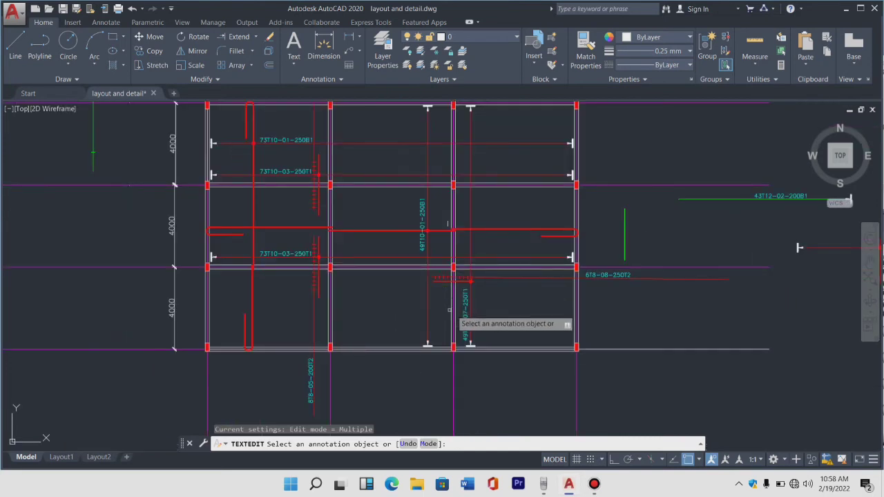
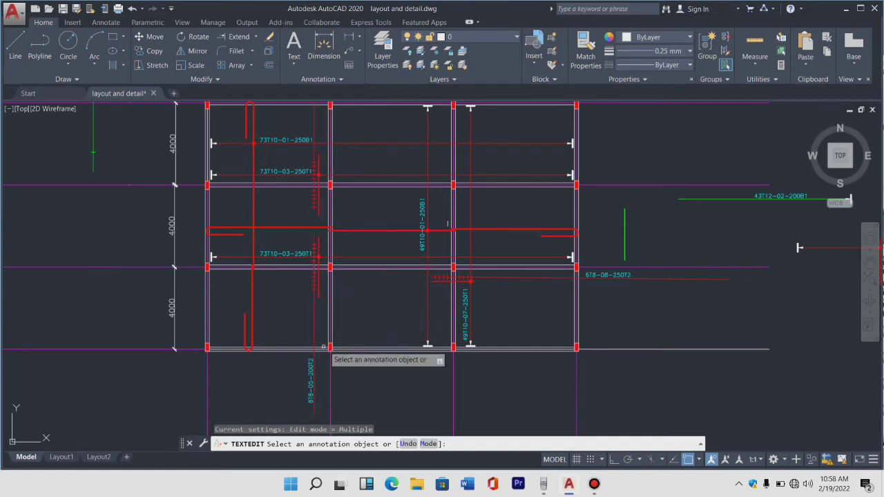
Step: Finish editing the 49T10-07-250T1 bar label text
{"action": "scroll", "coordinate": [447, 362], "scroll_direction": "down", "scroll_amount": 3}
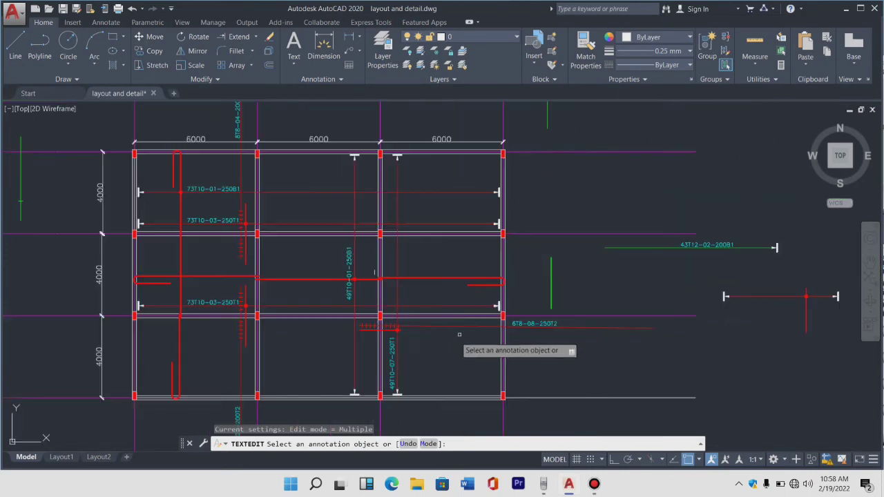
{"action": "scroll", "coordinate": [476, 335], "scroll_direction": "up", "scroll_amount": 3}
{"action": "scroll", "coordinate": [397, 339], "scroll_direction": "up", "scroll_amount": 4}
{"action": "scroll", "coordinate": [393, 341], "scroll_direction": "up", "scroll_amount": 2}
{"action": "scroll", "coordinate": [386, 342], "scroll_direction": "down", "scroll_amount": 3}
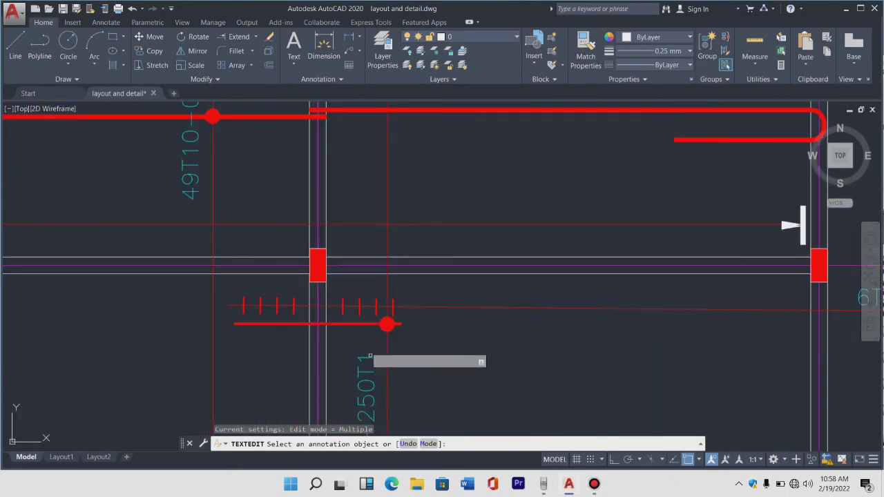
{"action": "scroll", "coordinate": [373, 340], "scroll_direction": "down", "scroll_amount": 2}
{"action": "scroll", "coordinate": [370, 340], "scroll_direction": "down", "scroll_amount": 4}
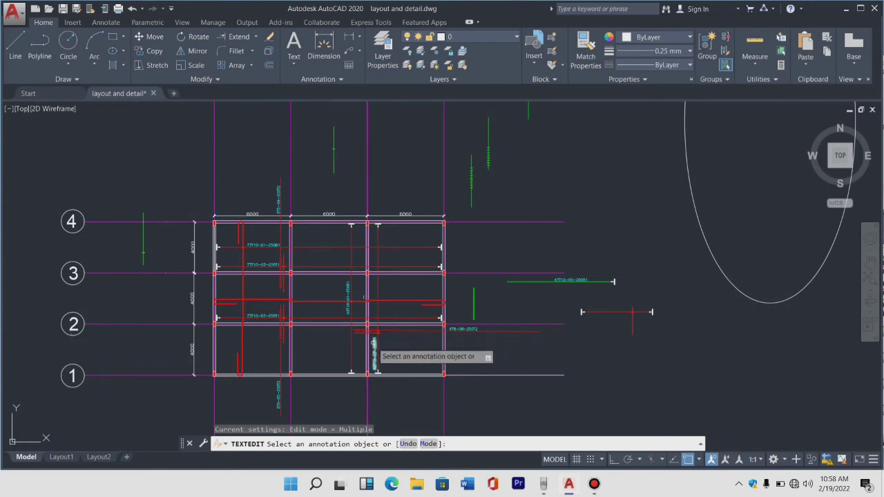
{"action": "scroll", "coordinate": [295, 243], "scroll_direction": "up", "scroll_amount": 4}
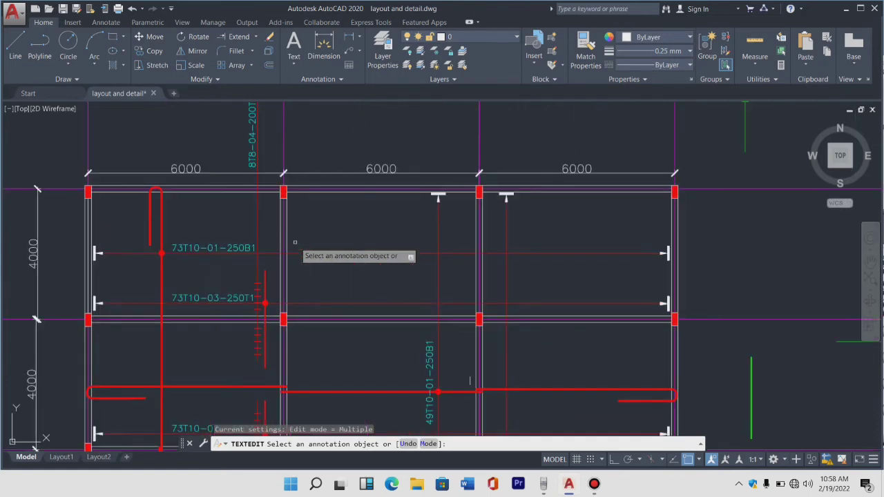
{"action": "scroll", "coordinate": [295, 242], "scroll_direction": "down", "scroll_amount": 2}
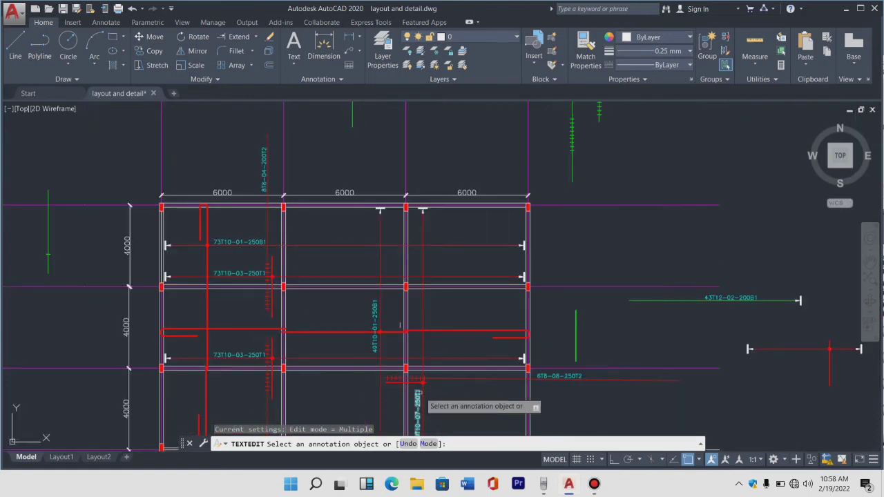
{"action": "scroll", "coordinate": [398, 331], "scroll_direction": "down", "scroll_amount": 2}
{"action": "scroll", "coordinate": [387, 335], "scroll_direction": "up", "scroll_amount": 2}
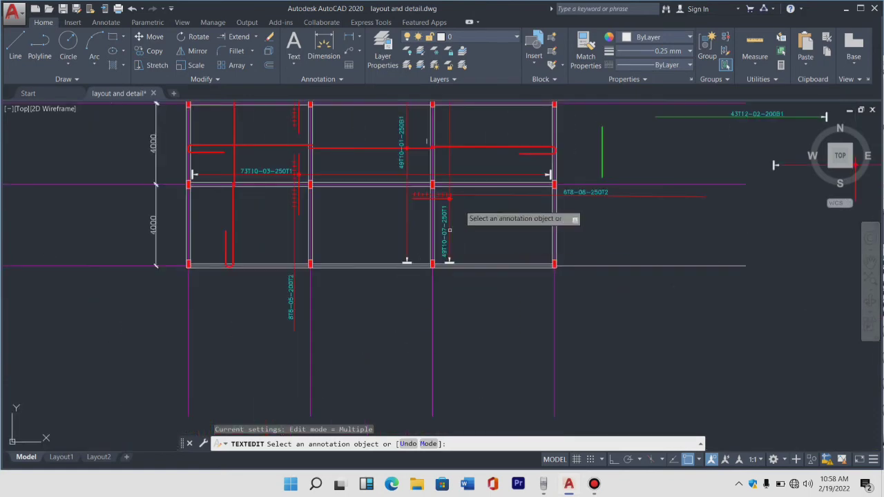
{"action": "scroll", "coordinate": [449, 230], "scroll_direction": "up", "scroll_amount": 4}
{"action": "key", "text": "Escape"}
{"action": "key", "text": "Escape"}
Step: Window-select the 49T10-07-250T1 bar and its tick marks
{"action": "left_click", "coordinate": [352, 289]}
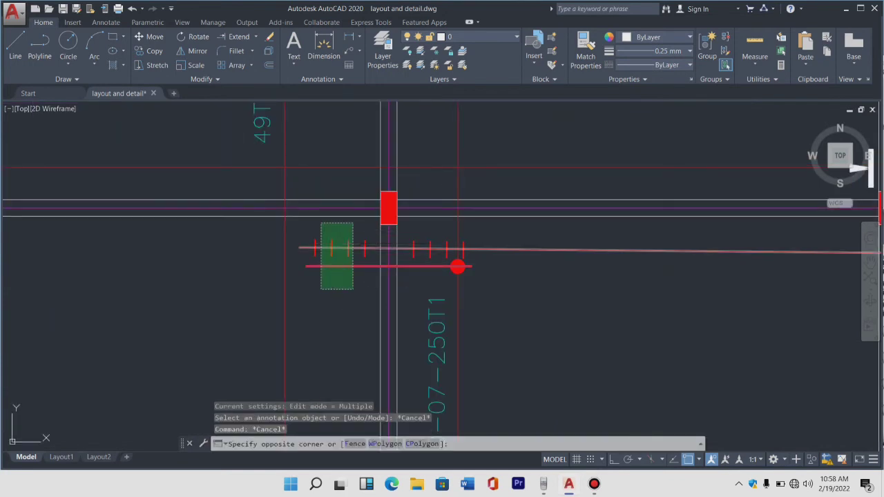
{"action": "left_click", "coordinate": [321, 223]}
{"action": "left_click", "coordinate": [506, 252]}
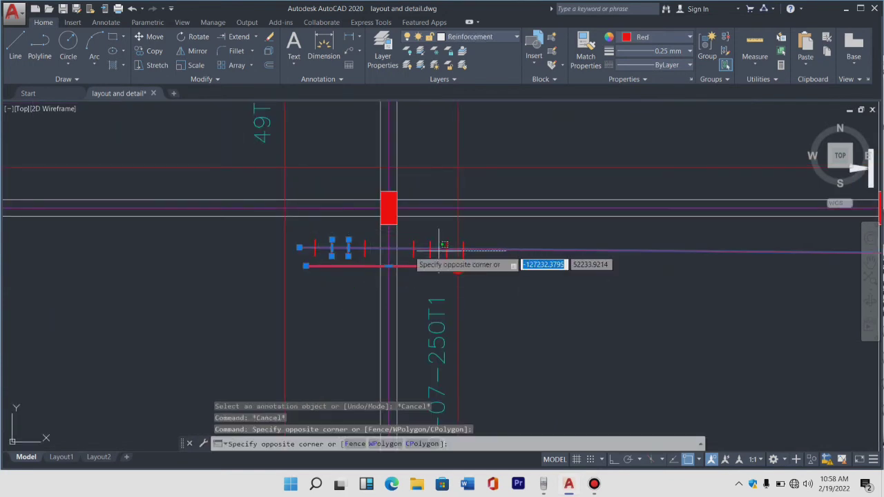
{"action": "left_click", "coordinate": [291, 234]}
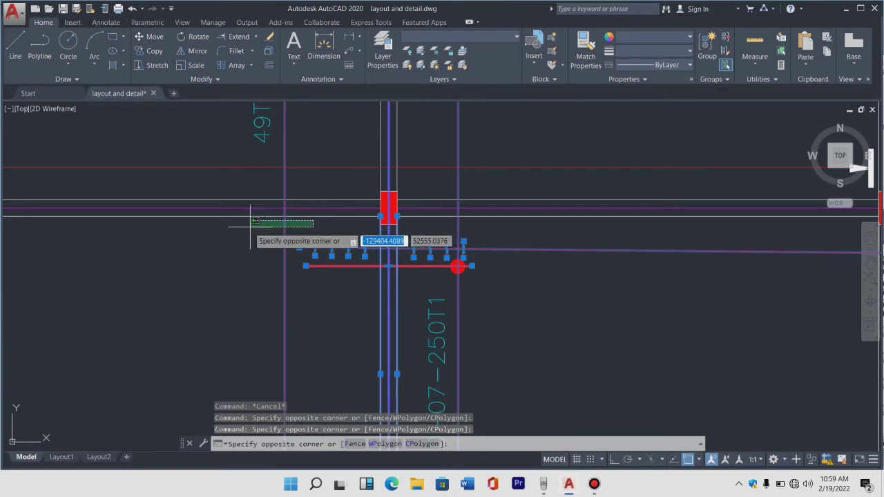
{"action": "scroll", "coordinate": [286, 244], "scroll_direction": "down", "scroll_amount": 5}
{"action": "scroll", "coordinate": [347, 274], "scroll_direction": "up", "scroll_amount": 5}
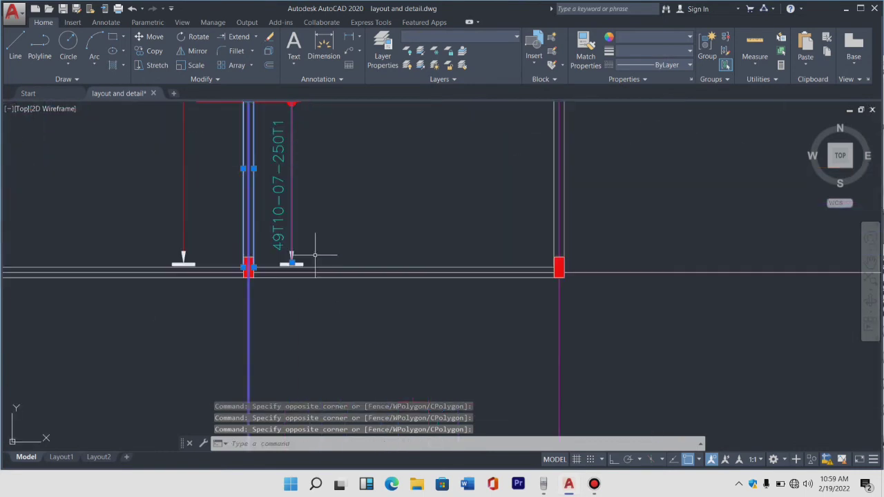
{"action": "scroll", "coordinate": [316, 253], "scroll_direction": "up", "scroll_amount": 3}
{"action": "scroll", "coordinate": [251, 279], "scroll_direction": "up", "scroll_amount": 5}
Step: Add the lower section mark's rectangle and triangle arrowhead to the selection
{"action": "left_click", "coordinate": [274, 279]}
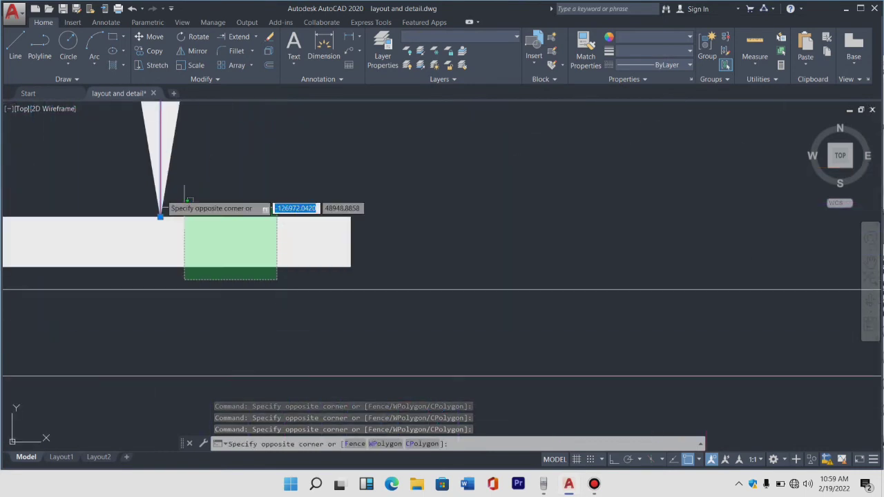
{"action": "left_click", "coordinate": [181, 216]}
{"action": "scroll", "coordinate": [273, 266], "scroll_direction": "down", "scroll_amount": 2}
{"action": "scroll", "coordinate": [278, 269], "scroll_direction": "down", "scroll_amount": 2}
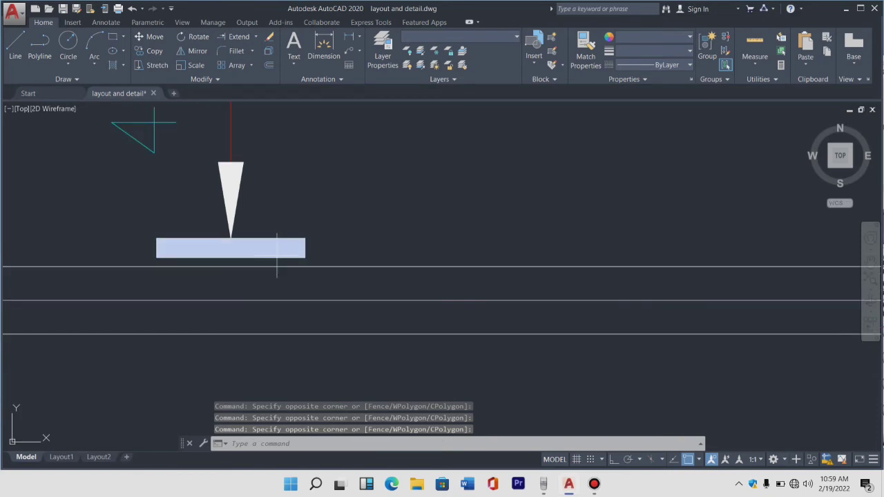
{"action": "left_click", "coordinate": [276, 262]}
{"action": "key", "text": "Escape"}
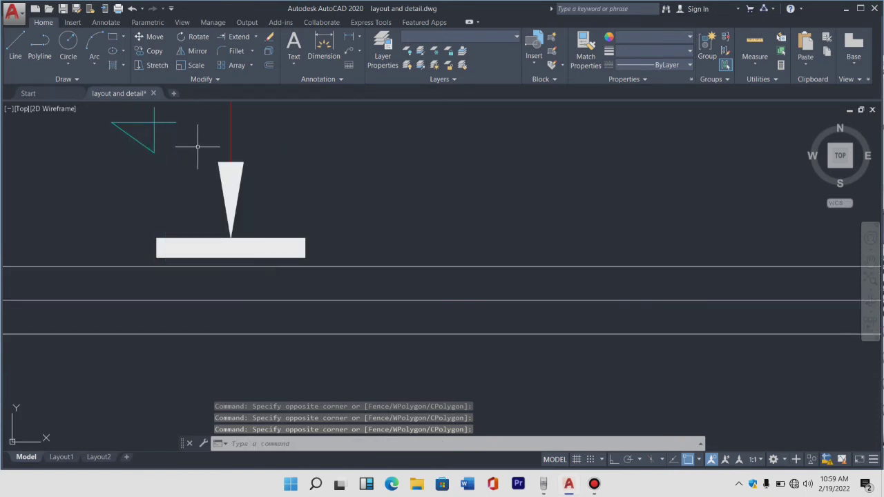
{"action": "scroll", "coordinate": [228, 169], "scroll_direction": "down", "scroll_amount": 4}
{"action": "scroll", "coordinate": [246, 197], "scroll_direction": "up", "scroll_amount": 4}
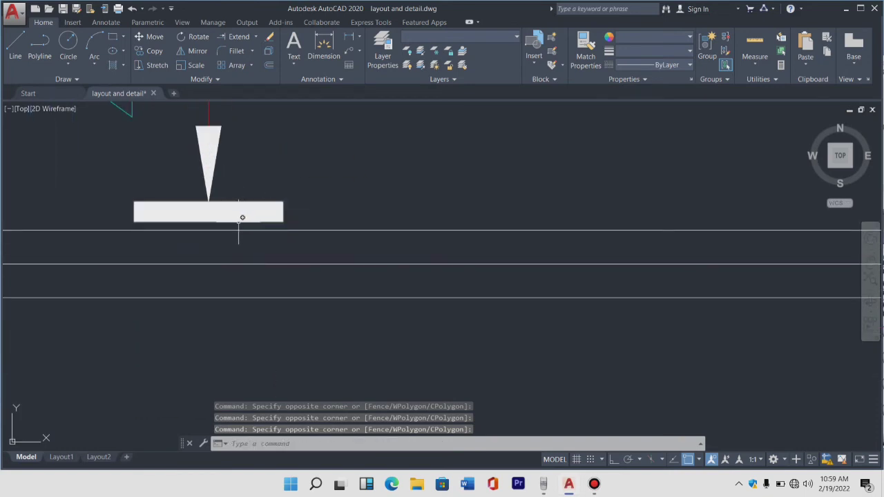
{"action": "left_click", "coordinate": [242, 218]}
{"action": "left_click", "coordinate": [275, 162]}
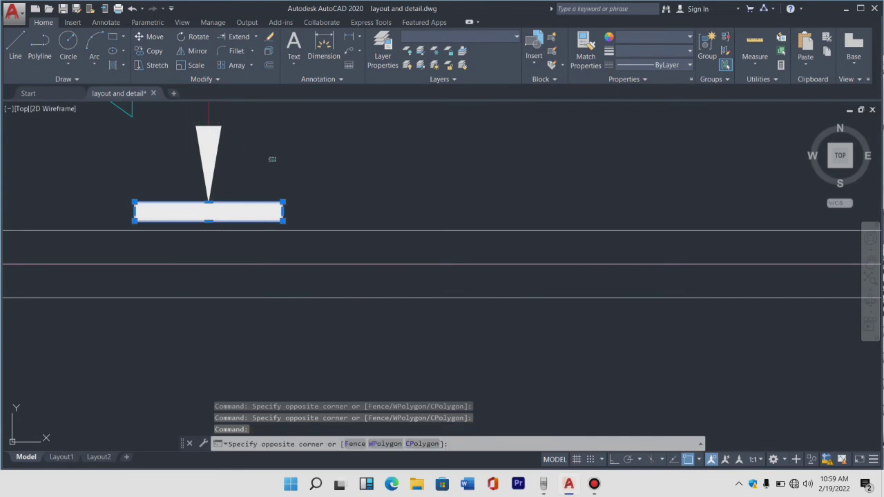
{"action": "left_click", "coordinate": [173, 105]}
{"action": "left_click", "coordinate": [312, 225]}
{"action": "left_click", "coordinate": [173, 162]}
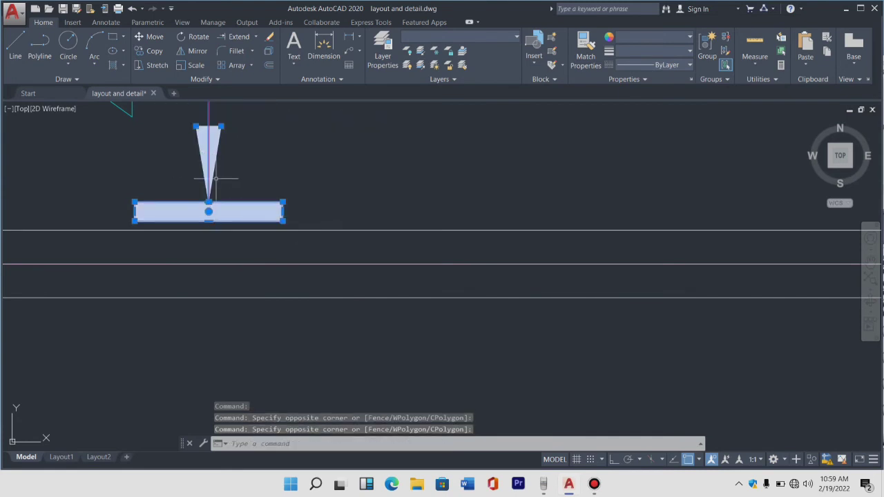
{"action": "scroll", "coordinate": [256, 286], "scroll_direction": "down", "scroll_amount": 3}
{"action": "scroll", "coordinate": [264, 321], "scroll_direction": "down", "scroll_amount": 1}
{"action": "scroll", "coordinate": [264, 318], "scroll_direction": "down", "scroll_amount": 2}
{"action": "scroll", "coordinate": [262, 297], "scroll_direction": "up", "scroll_amount": 8}
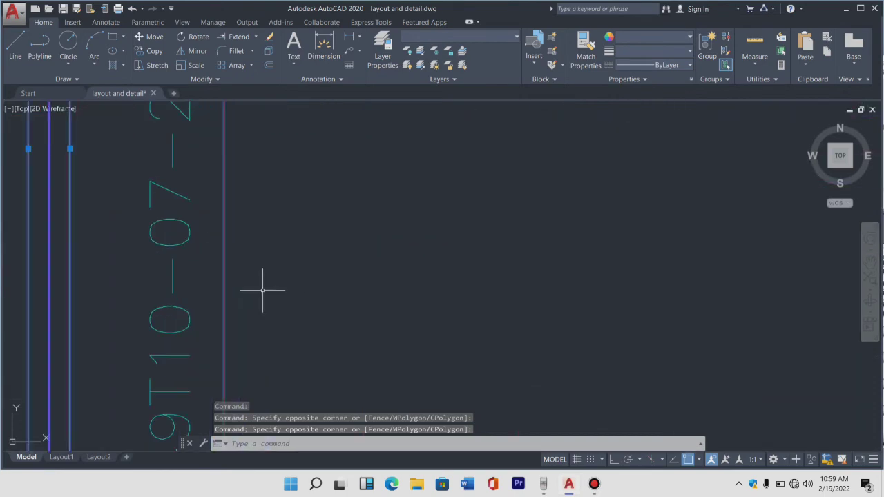
{"action": "scroll", "coordinate": [207, 295], "scroll_direction": "down", "scroll_amount": 1}
Step: Add the vertical 49T10-07-250T1 label, remaining bar and top section mark to the selection
{"action": "left_click", "coordinate": [134, 237]}
{"action": "scroll", "coordinate": [256, 301], "scroll_direction": "down", "scroll_amount": 5}
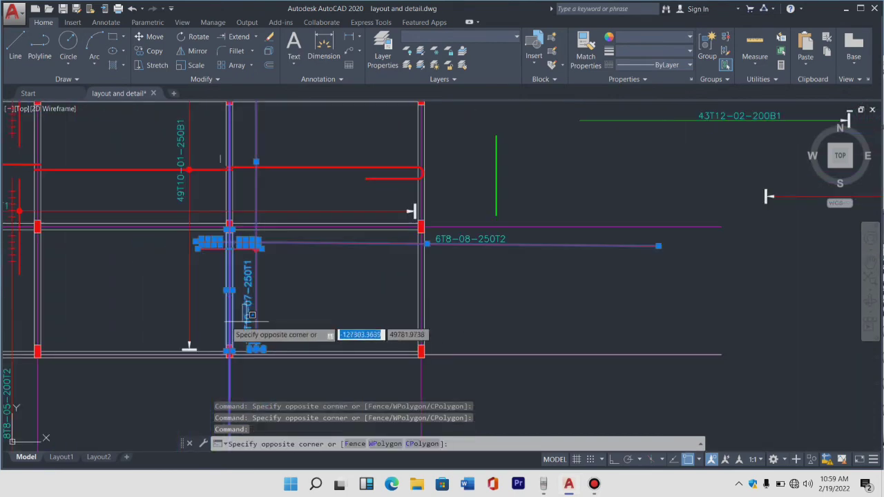
{"action": "left_click", "coordinate": [234, 299]}
{"action": "scroll", "coordinate": [238, 297], "scroll_direction": "up", "scroll_amount": 4}
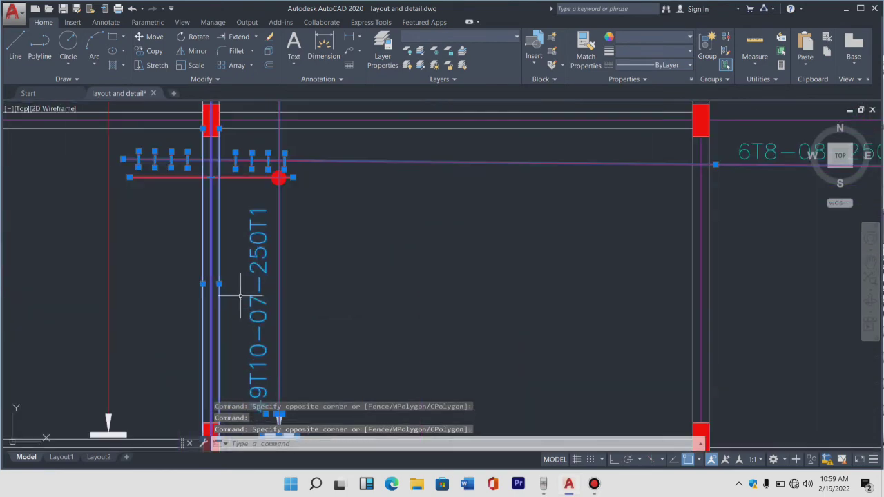
{"action": "left_click", "coordinate": [235, 306]}
{"action": "left_click", "coordinate": [200, 283]}
{"action": "scroll", "coordinate": [213, 338], "scroll_direction": "down", "scroll_amount": 5}
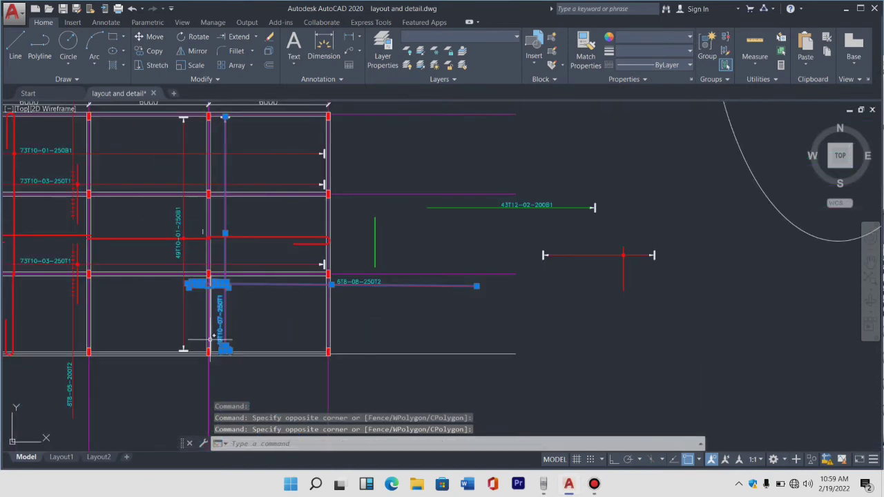
{"action": "scroll", "coordinate": [225, 115], "scroll_direction": "up", "scroll_amount": 5}
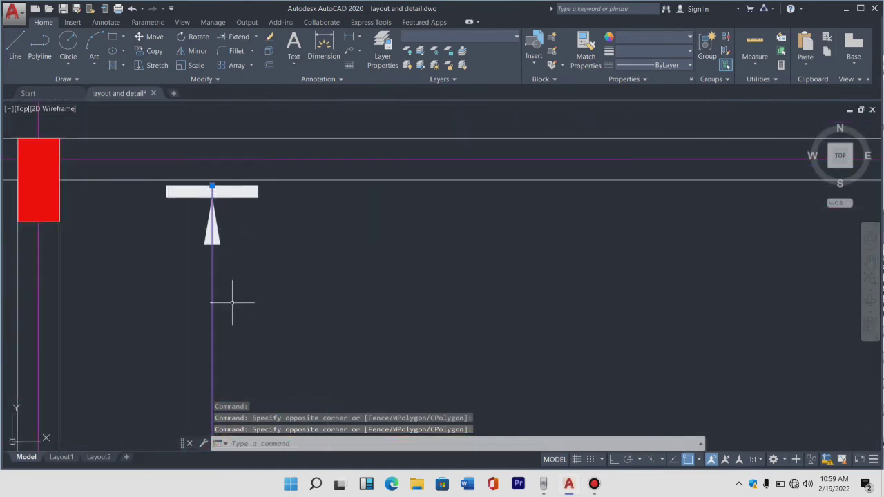
{"action": "left_click", "coordinate": [249, 307]}
{"action": "left_click", "coordinate": [193, 186]}
{"action": "scroll", "coordinate": [249, 183], "scroll_direction": "down", "scroll_amount": 4}
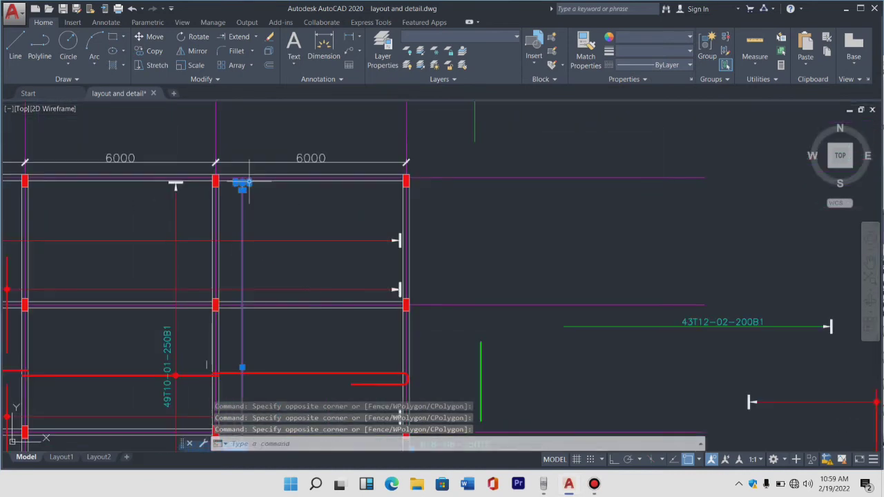
{"action": "scroll", "coordinate": [323, 307], "scroll_direction": "down", "scroll_amount": 4}
{"action": "scroll", "coordinate": [296, 276], "scroll_direction": "up", "scroll_amount": 5}
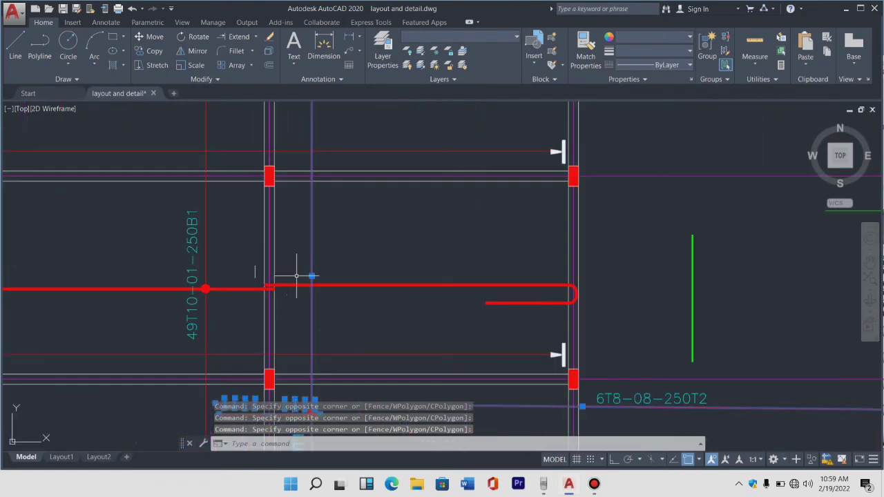
{"action": "scroll", "coordinate": [308, 181], "scroll_direction": "down", "scroll_amount": 2}
{"action": "scroll", "coordinate": [316, 333], "scroll_direction": "up", "scroll_amount": 5}
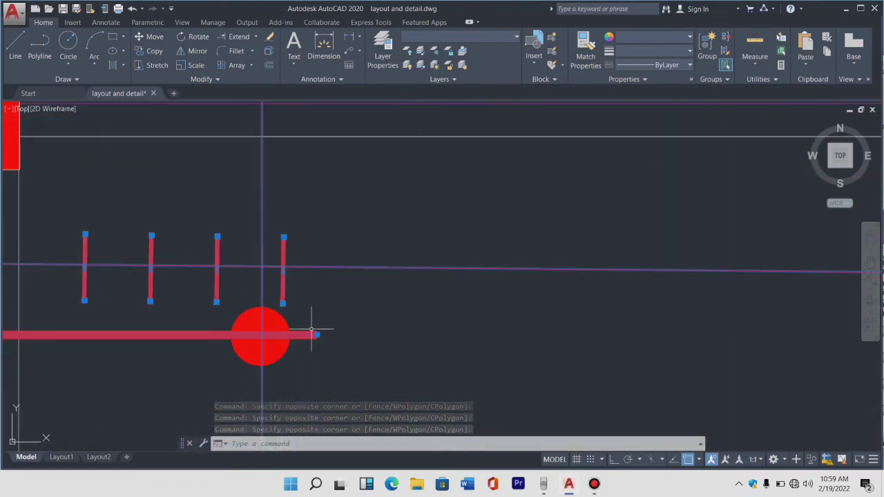
Step: Add the items at the bar junction and start COPY on the 19 selected objects
{"action": "left_click", "coordinate": [261, 336]}
{"action": "scroll", "coordinate": [261, 336], "scroll_direction": "down", "scroll_amount": 3}
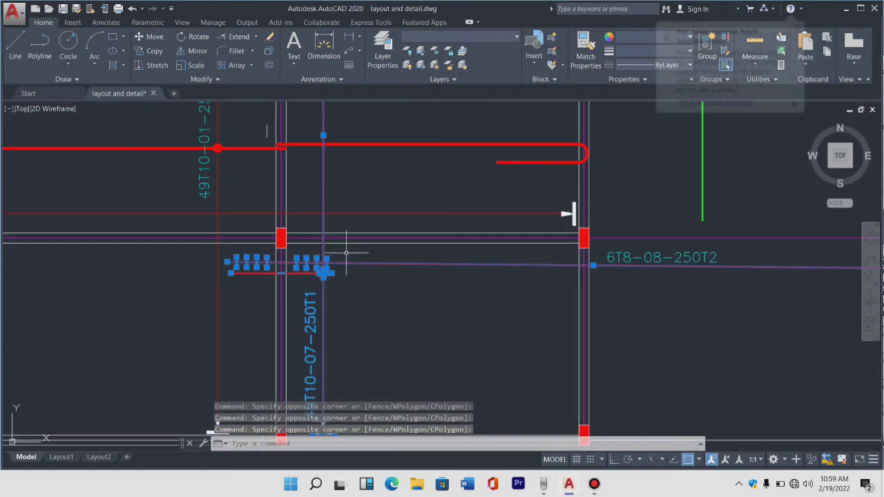
{"action": "scroll", "coordinate": [309, 269], "scroll_direction": "down", "scroll_amount": 2}
{"action": "scroll", "coordinate": [340, 242], "scroll_direction": "up", "scroll_amount": 6}
{"action": "scroll", "coordinate": [302, 243], "scroll_direction": "up", "scroll_amount": 4}
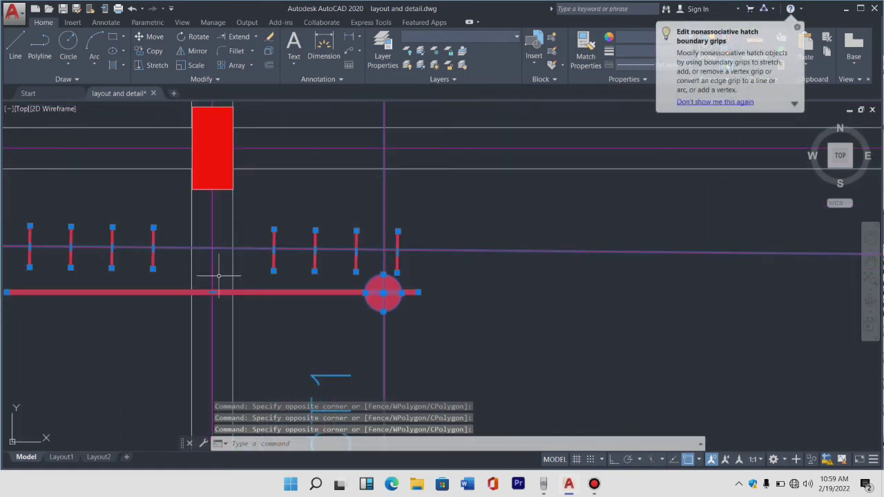
{"action": "type", "text": "co"}
{"action": "key", "text": "Return"}
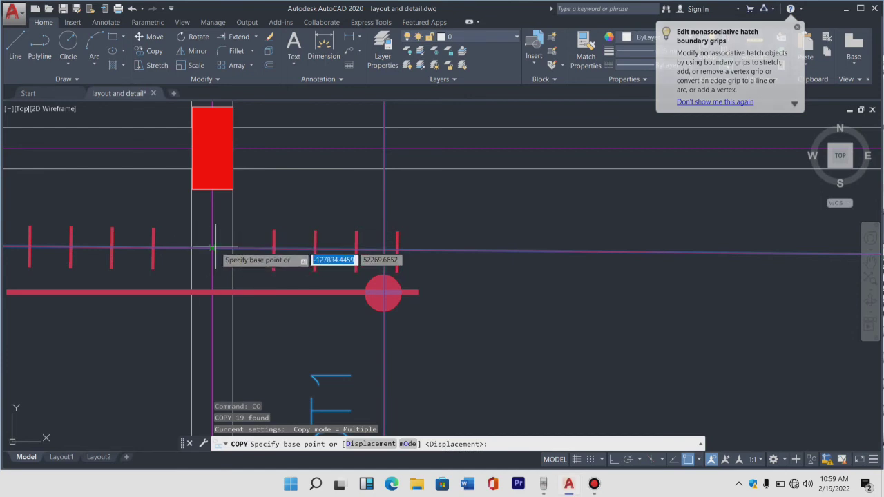
{"action": "left_click", "coordinate": [215, 246]}
{"action": "scroll", "coordinate": [221, 242], "scroll_direction": "down", "scroll_amount": 3}
{"action": "scroll", "coordinate": [773, 276], "scroll_direction": "down", "scroll_amount": 3}
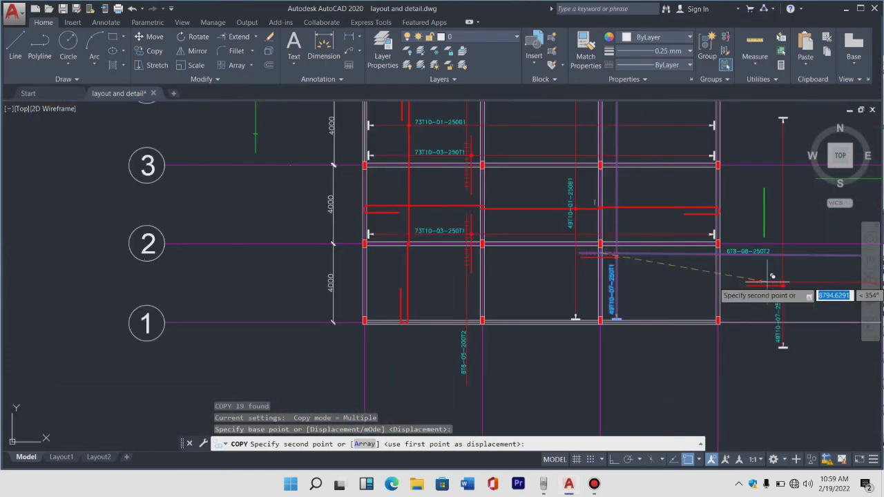
{"action": "scroll", "coordinate": [387, 250], "scroll_direction": "down", "scroll_amount": 4}
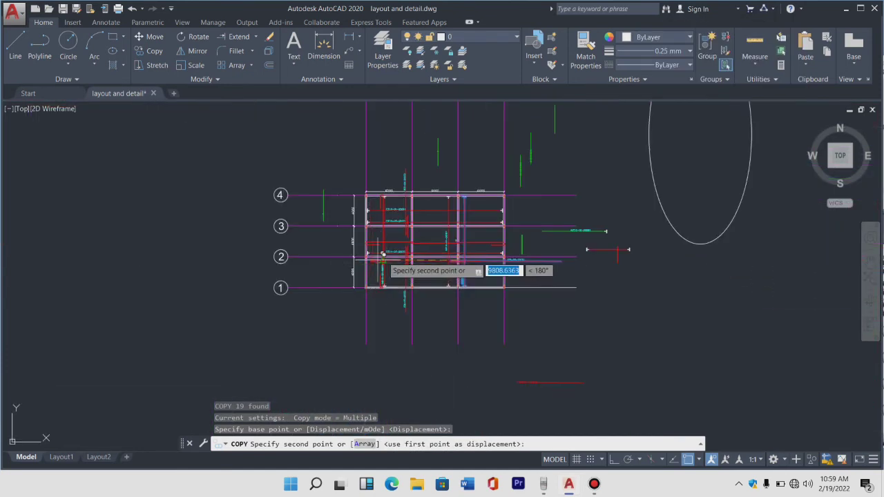
{"action": "scroll", "coordinate": [395, 253], "scroll_direction": "up", "scroll_amount": 4}
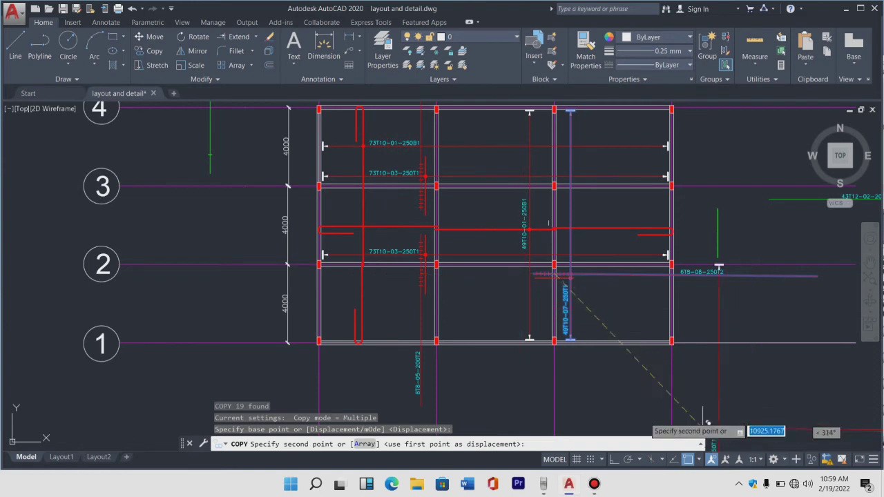
{"action": "left_click", "coordinate": [612, 460]}
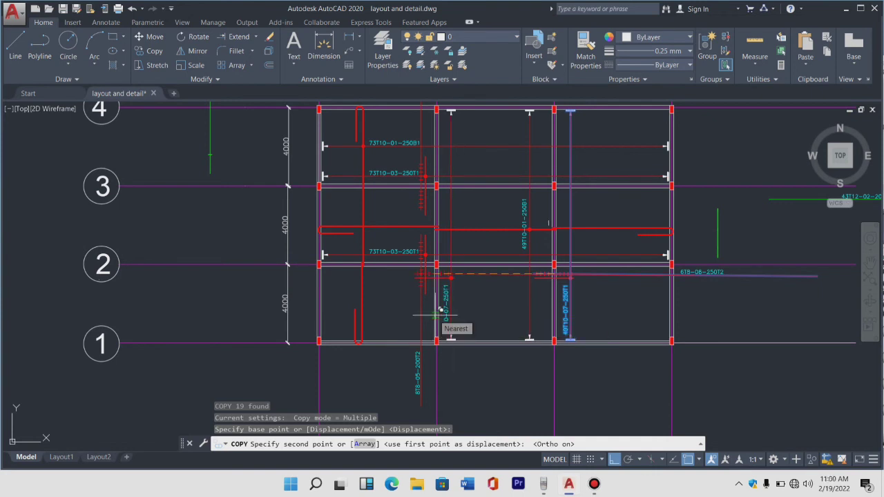
{"action": "key", "text": "Escape"}
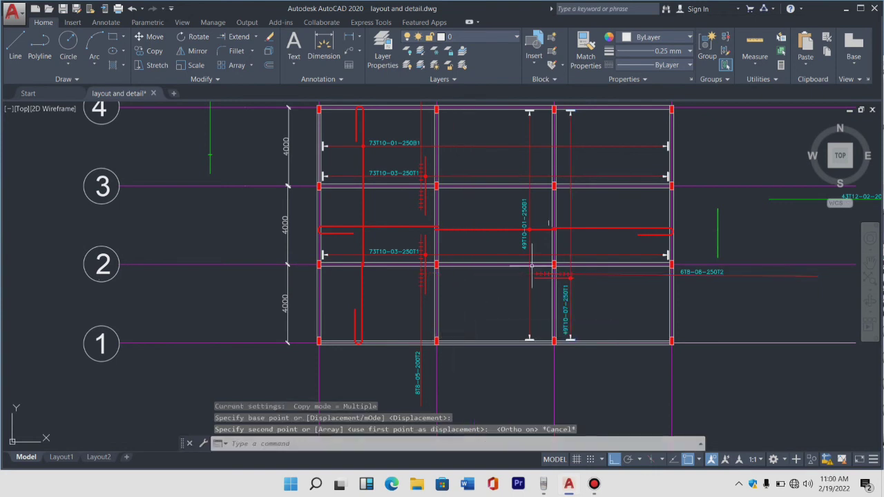
Step: Copy the short red distribution bar, Ortho off, to the column just below grid line 4
{"action": "scroll", "coordinate": [564, 270], "scroll_direction": "up", "scroll_amount": 6}
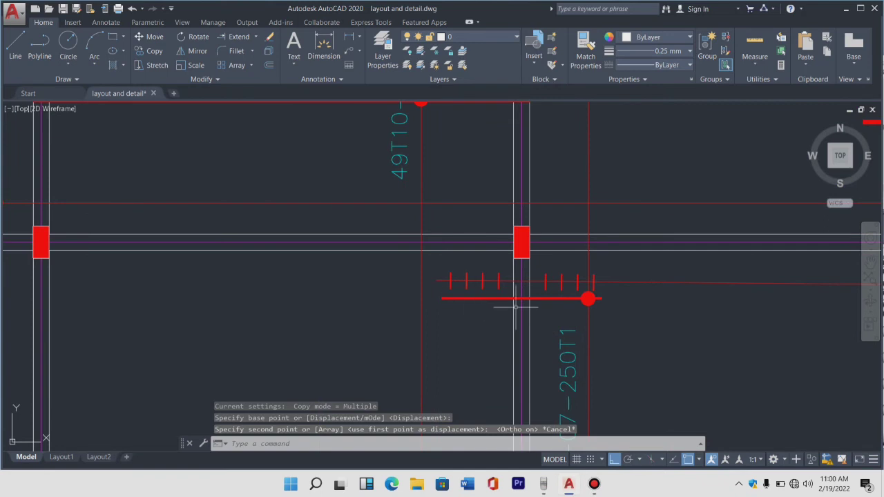
{"action": "left_click", "coordinate": [492, 308]}
{"action": "left_click", "coordinate": [471, 293]}
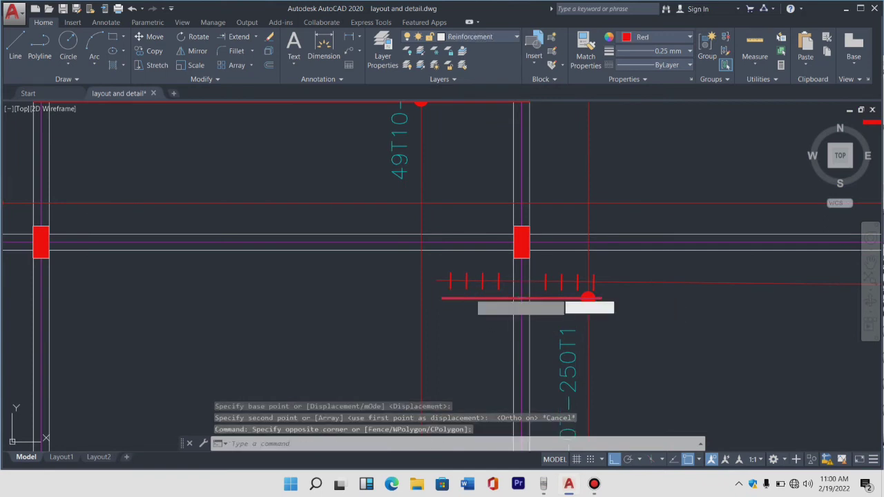
{"action": "key", "text": "Return"}
{"action": "left_click", "coordinate": [521, 299]}
{"action": "scroll", "coordinate": [529, 297], "scroll_direction": "down", "scroll_amount": 3}
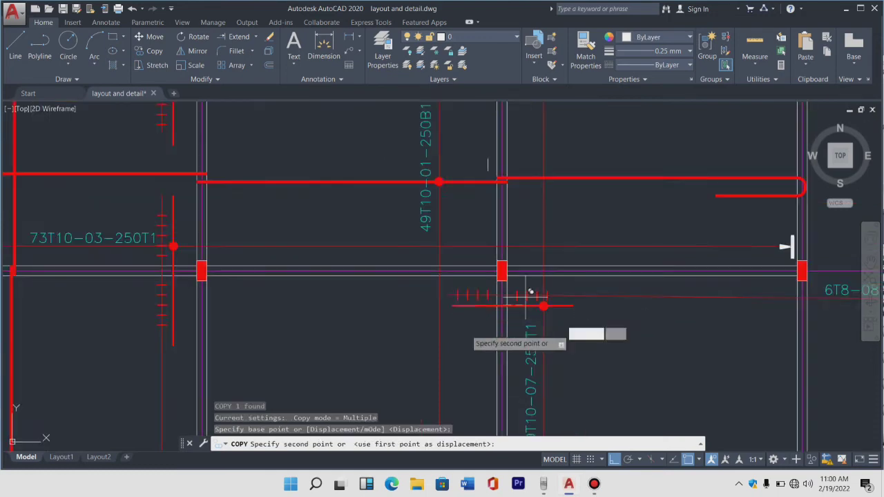
{"action": "scroll", "coordinate": [529, 296], "scroll_direction": "down", "scroll_amount": 7}
{"action": "scroll", "coordinate": [422, 264], "scroll_direction": "up", "scroll_amount": 5}
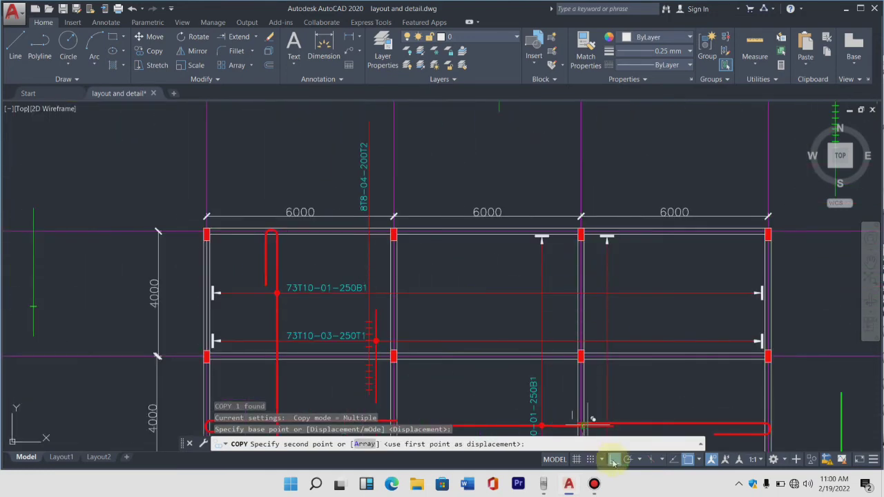
{"action": "key", "text": "F8"}
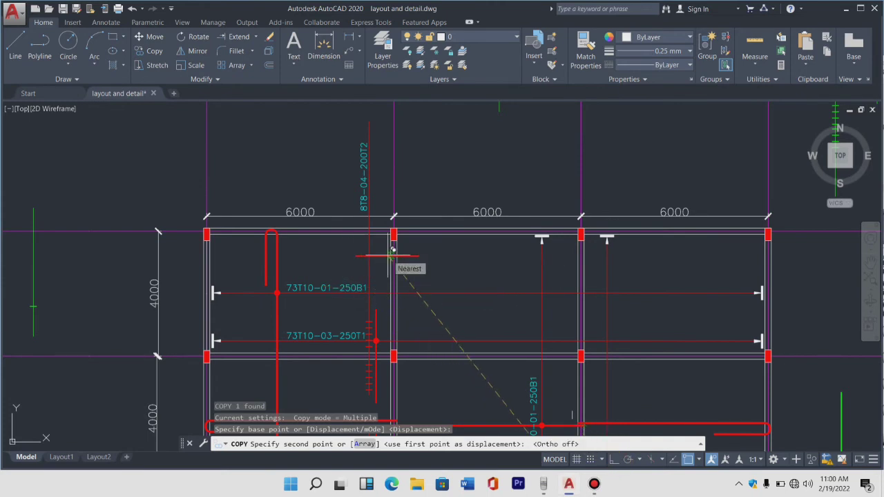
{"action": "scroll", "coordinate": [393, 250], "scroll_direction": "up", "scroll_amount": 5}
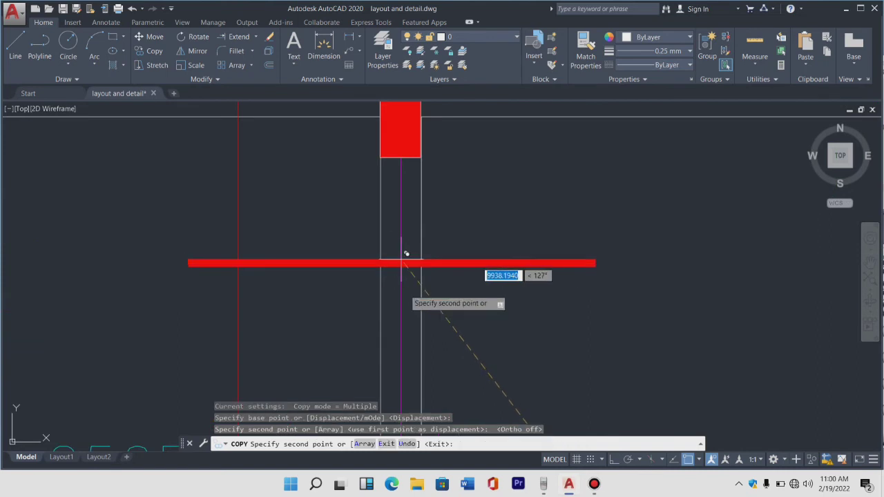
{"action": "scroll", "coordinate": [383, 325], "scroll_direction": "down", "scroll_amount": 3}
{"action": "scroll", "coordinate": [382, 315], "scroll_direction": "down", "scroll_amount": 2}
{"action": "scroll", "coordinate": [382, 314], "scroll_direction": "up", "scroll_amount": 2}
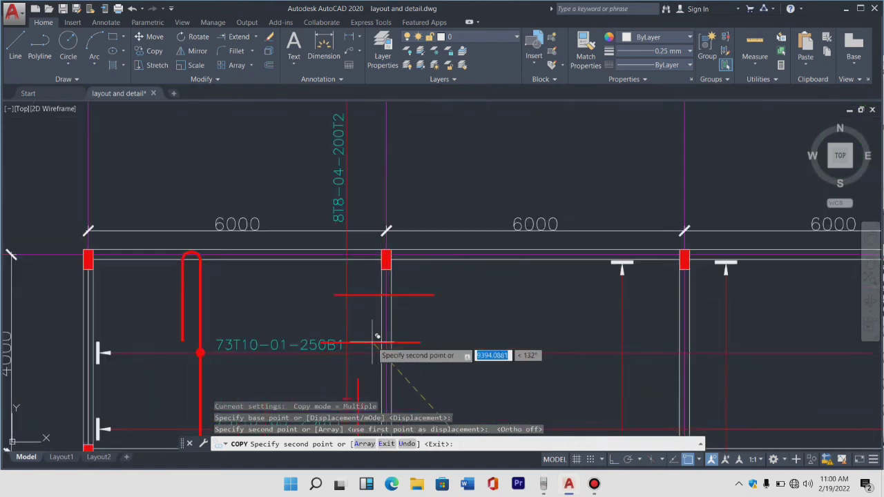
{"action": "scroll", "coordinate": [371, 339], "scroll_direction": "up", "scroll_amount": 4}
{"action": "scroll", "coordinate": [391, 293], "scroll_direction": "down", "scroll_amount": 6}
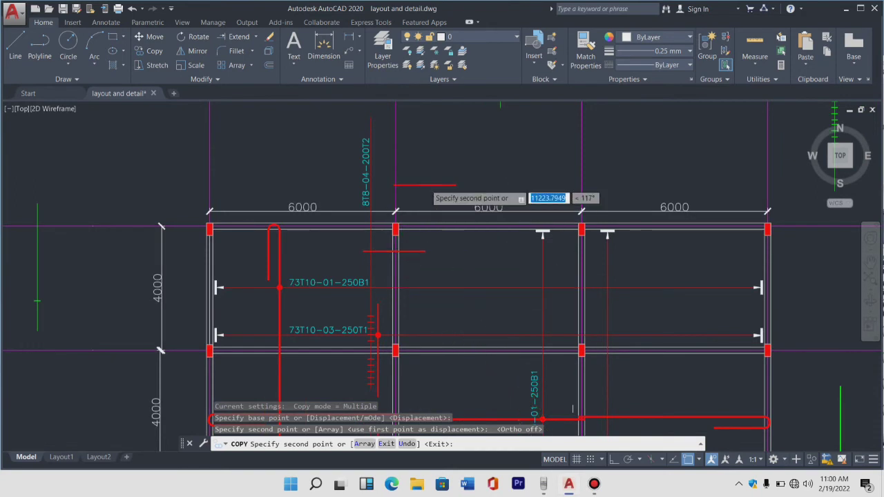
{"action": "scroll", "coordinate": [413, 262], "scroll_direction": "down", "scroll_amount": 3}
{"action": "key", "text": "Escape"}
{"action": "scroll", "coordinate": [413, 392], "scroll_direction": "up", "scroll_amount": 1}
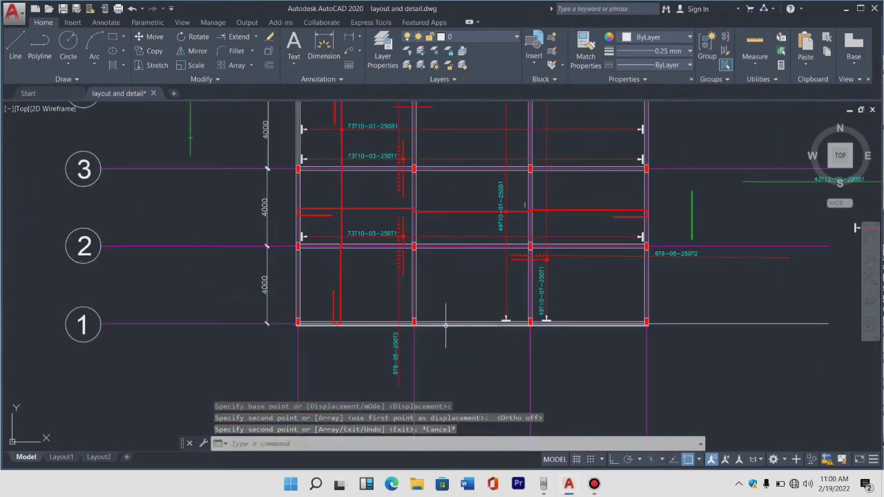
{"action": "scroll", "coordinate": [512, 287], "scroll_direction": "up", "scroll_amount": 4}
Step: Select only the tick marks above the bar, excluding the column and grid lines
{"action": "scroll", "coordinate": [532, 253], "scroll_direction": "up", "scroll_amount": 2}
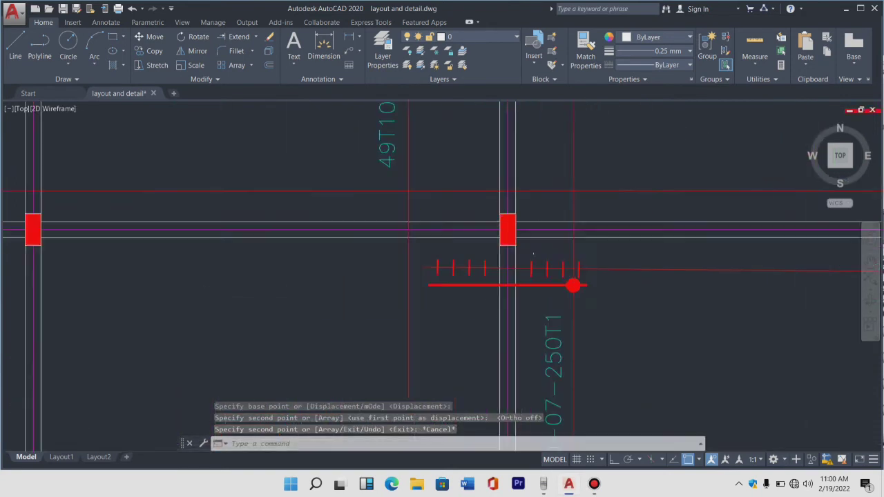
{"action": "scroll", "coordinate": [573, 276], "scroll_direction": "up", "scroll_amount": 2}
{"action": "scroll", "coordinate": [481, 260], "scroll_direction": "down", "scroll_amount": 6}
{"action": "scroll", "coordinate": [482, 259], "scroll_direction": "down", "scroll_amount": 4}
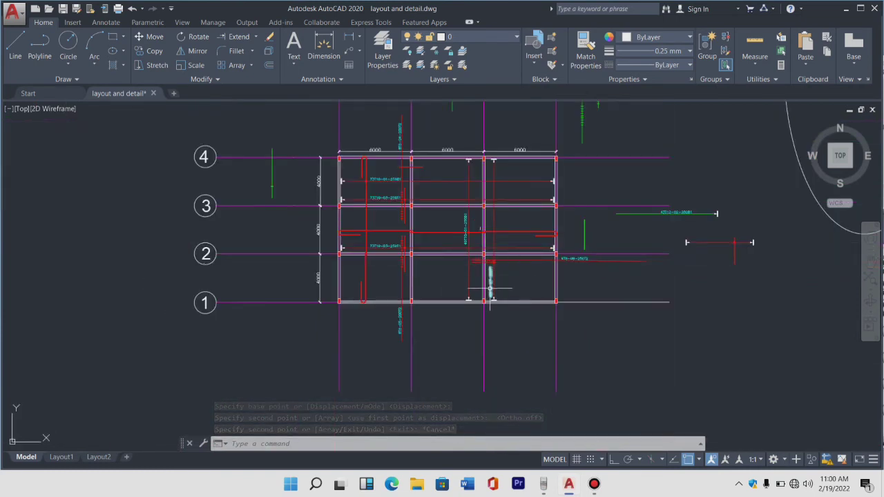
{"action": "scroll", "coordinate": [511, 276], "scroll_direction": "up", "scroll_amount": 5}
{"action": "scroll", "coordinate": [522, 297], "scroll_direction": "up", "scroll_amount": 1}
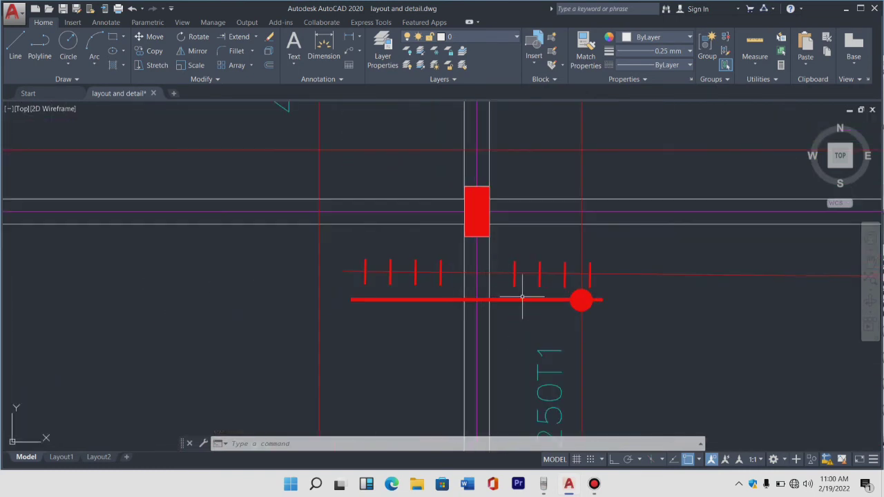
{"action": "left_click", "coordinate": [592, 277]}
{"action": "left_click", "coordinate": [354, 257]}
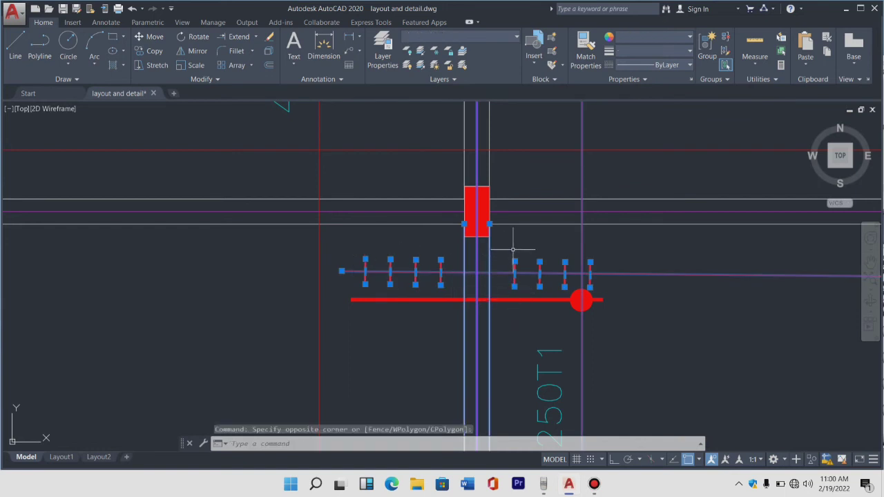
{"action": "left_click", "coordinate": [583, 252], "text": "shift"}
{"action": "left_click", "coordinate": [428, 241], "text": "shift"}
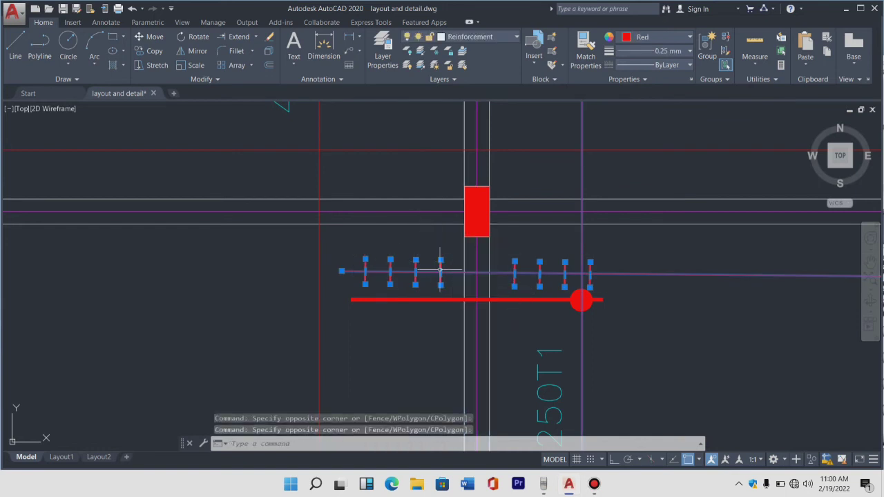
{"action": "type", "text": "CO"}
Step: Copy the tick marks onto the duplicated bar near grid line 4
{"action": "key", "text": "Return"}
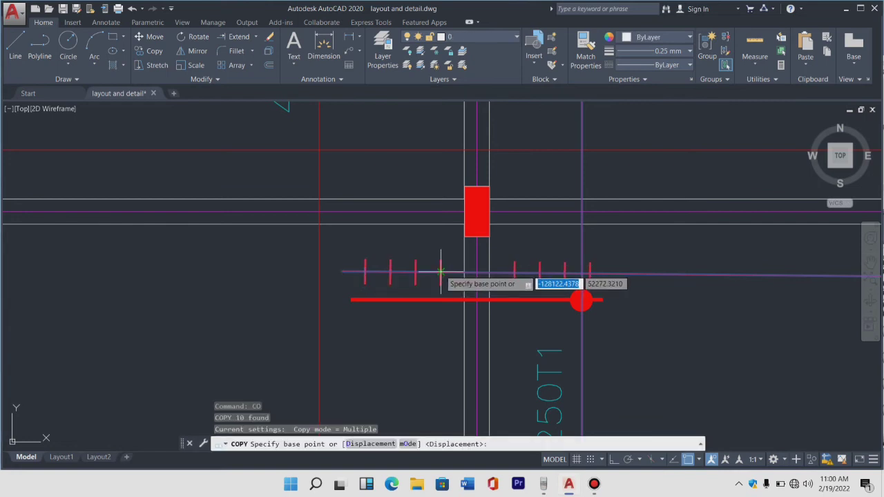
{"action": "left_click", "coordinate": [582, 302]}
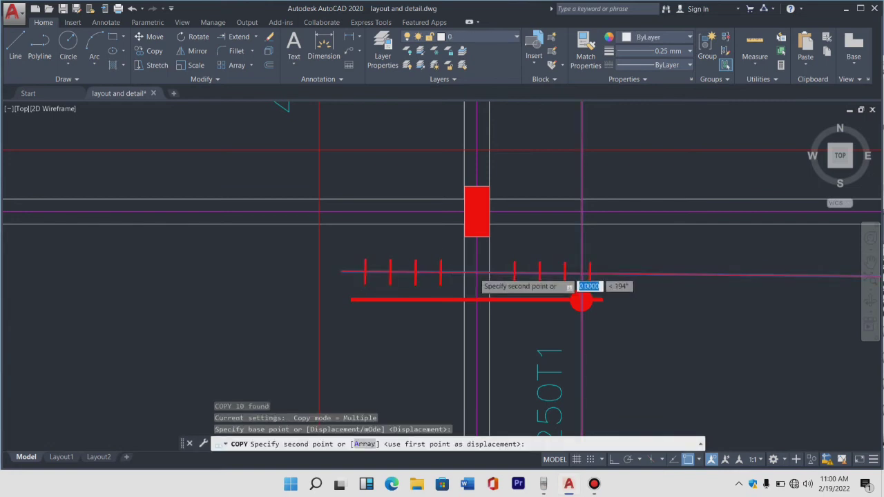
{"action": "scroll", "coordinate": [459, 320], "scroll_direction": "down", "scroll_amount": 5}
{"action": "scroll", "coordinate": [338, 235], "scroll_direction": "down", "scroll_amount": 2}
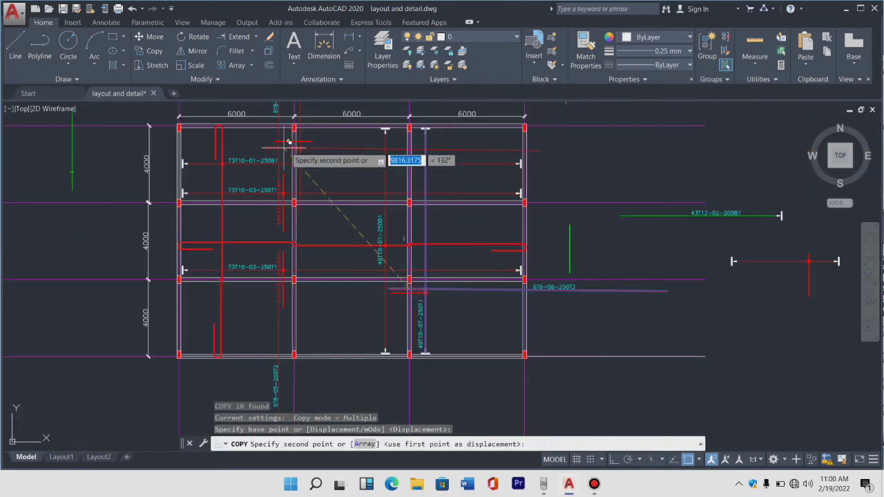
{"action": "scroll", "coordinate": [286, 143], "scroll_direction": "up", "scroll_amount": 2}
{"action": "scroll", "coordinate": [297, 145], "scroll_direction": "up", "scroll_amount": 3}
{"action": "scroll", "coordinate": [299, 145], "scroll_direction": "up", "scroll_amount": 4}
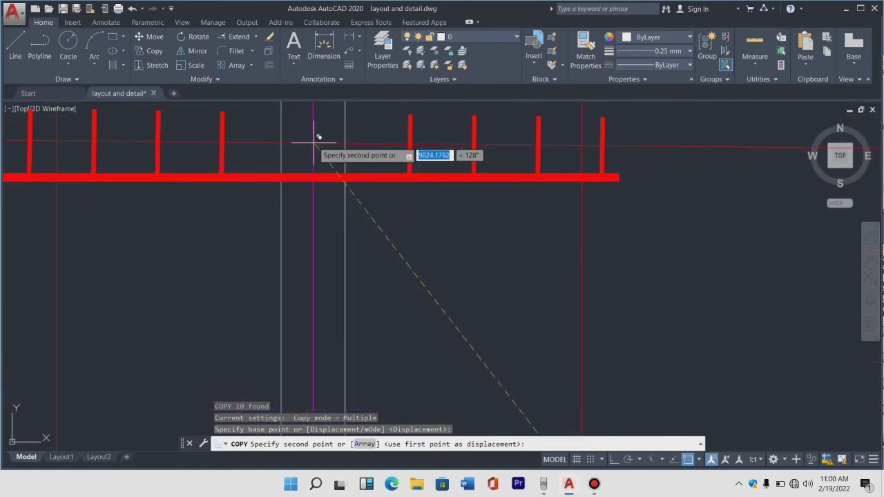
{"action": "left_click", "coordinate": [318, 116]}
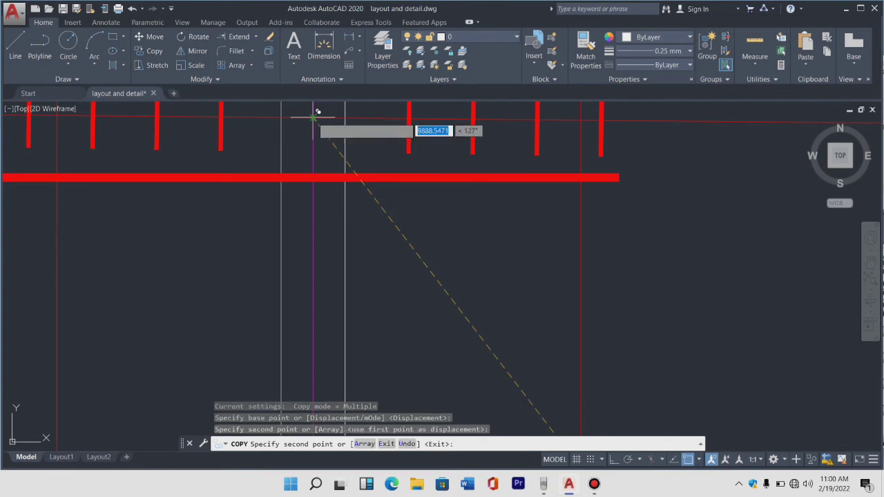
{"action": "scroll", "coordinate": [304, 200], "scroll_direction": "down", "scroll_amount": 3}
Step: End the tick copy and delete the stray vertical line near the new ticks
{"action": "key", "text": "Escape"}
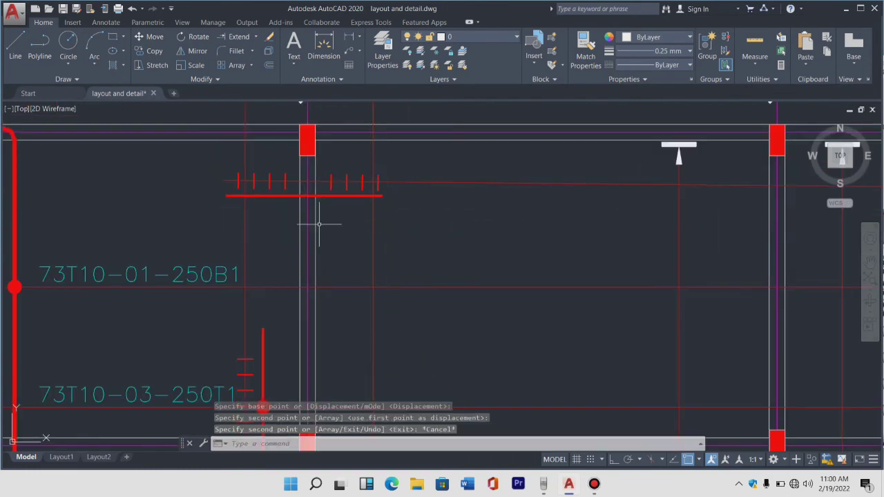
{"action": "scroll", "coordinate": [297, 219], "scroll_direction": "down", "scroll_amount": 3}
{"action": "scroll", "coordinate": [315, 219], "scroll_direction": "down", "scroll_amount": 4}
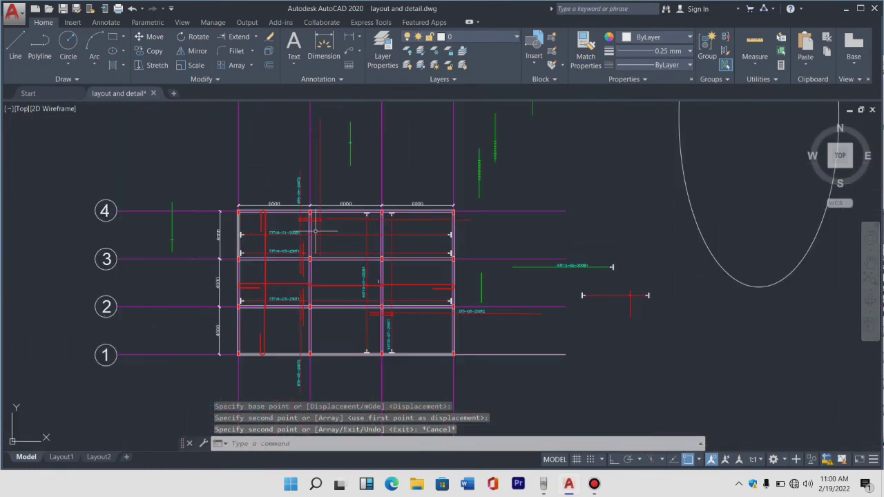
{"action": "scroll", "coordinate": [318, 223], "scroll_direction": "up", "scroll_amount": 5}
{"action": "left_click", "coordinate": [325, 284]}
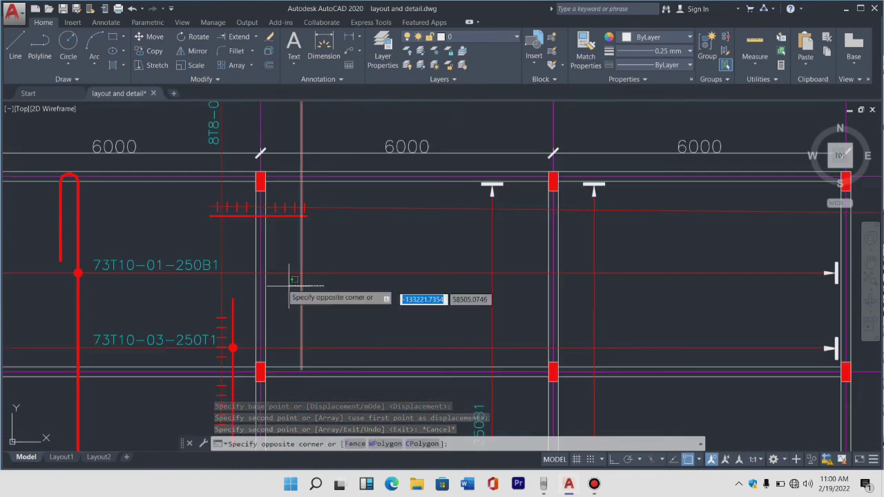
{"action": "left_click", "coordinate": [281, 283]}
{"action": "key", "text": "Delete"}
Step: Stretch the red bar line horizontally to the right past the last column
{"action": "scroll", "coordinate": [280, 286], "scroll_direction": "down", "scroll_amount": 2}
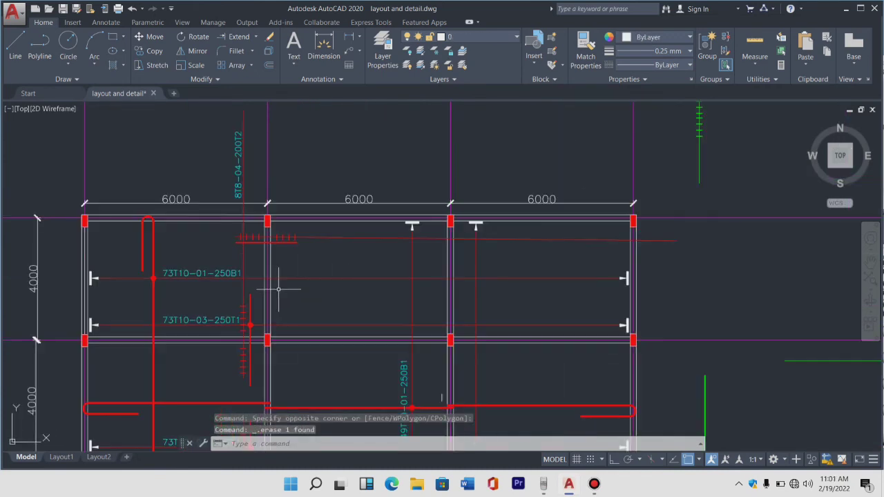
{"action": "scroll", "coordinate": [280, 285], "scroll_direction": "down", "scroll_amount": 2}
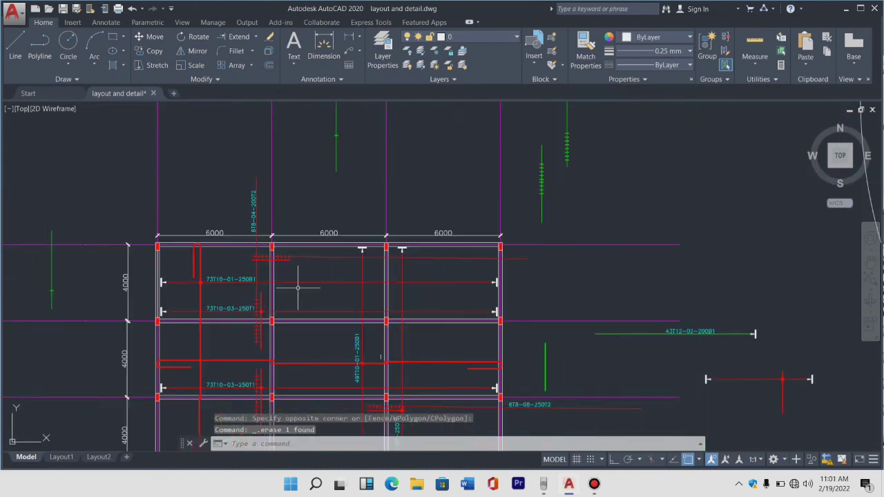
{"action": "scroll", "coordinate": [509, 263], "scroll_direction": "up", "scroll_amount": 4}
{"action": "left_click", "coordinate": [516, 249]}
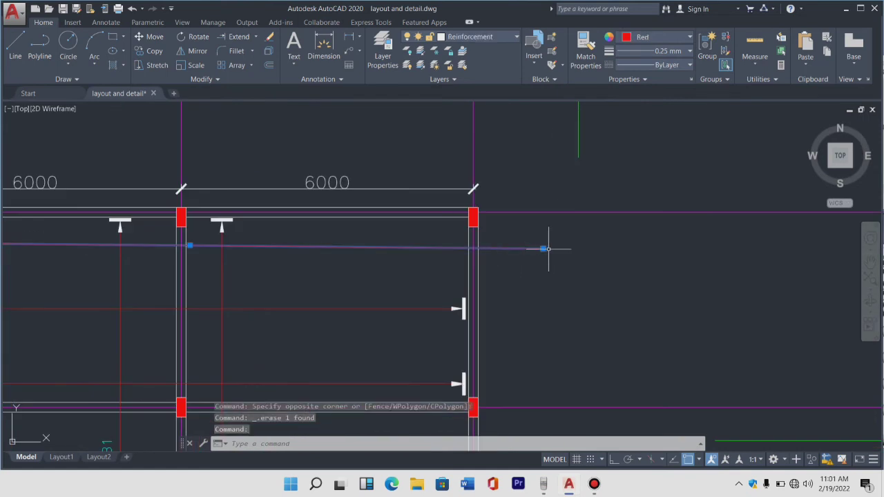
{"action": "left_click", "coordinate": [543, 248]}
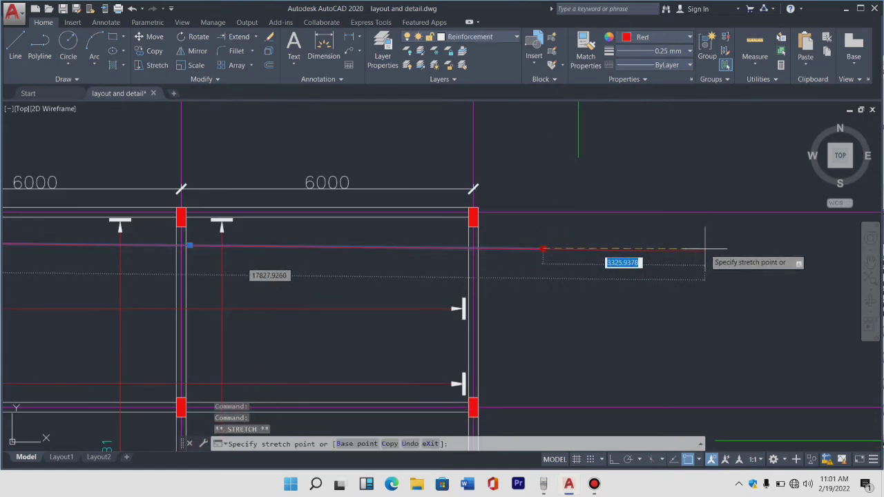
{"action": "left_click", "coordinate": [614, 459]}
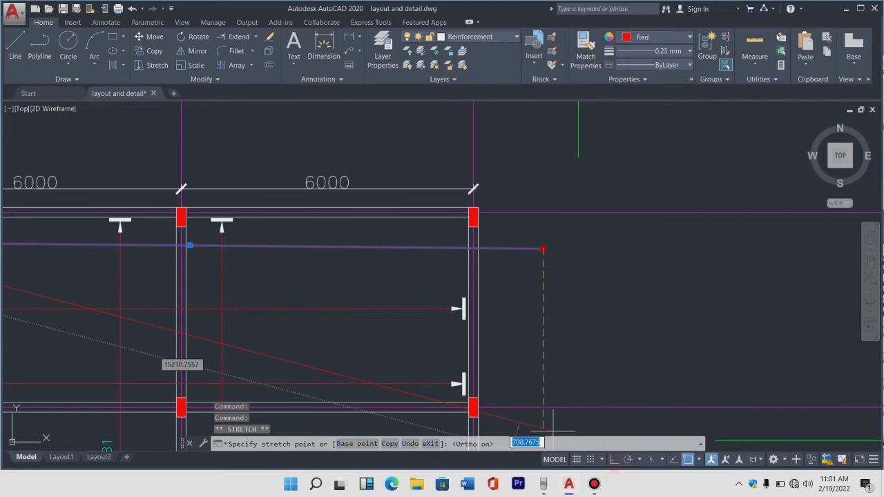
{"action": "left_click", "coordinate": [677, 248]}
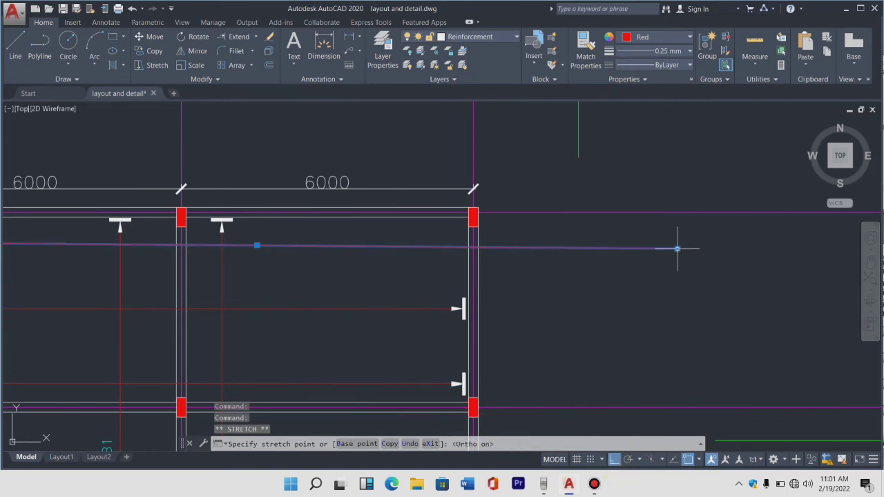
{"action": "scroll", "coordinate": [520, 291], "scroll_direction": "down", "scroll_amount": 8}
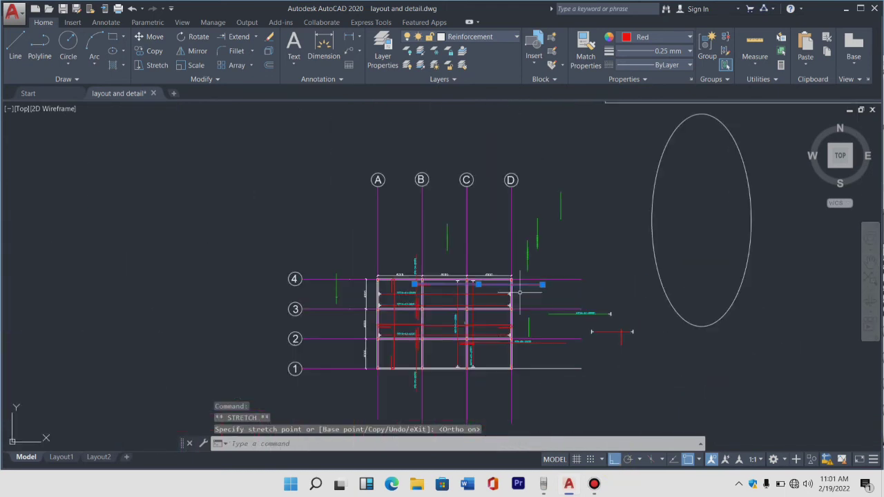
{"action": "scroll", "coordinate": [591, 332], "scroll_direction": "up", "scroll_amount": 4}
{"action": "scroll", "coordinate": [402, 364], "scroll_direction": "up", "scroll_amount": 8}
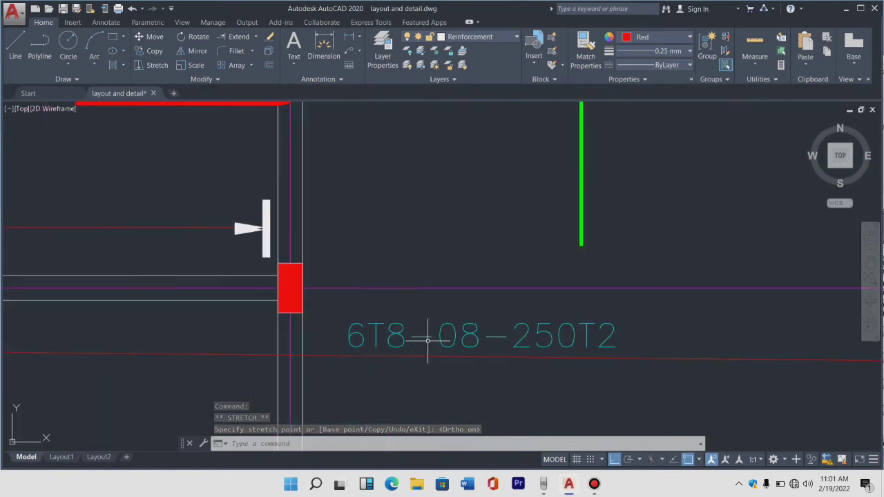
Step: Copy the 6T8-08-250T2 label and its bar line to grid line 2
{"action": "left_click", "coordinate": [449, 317]}
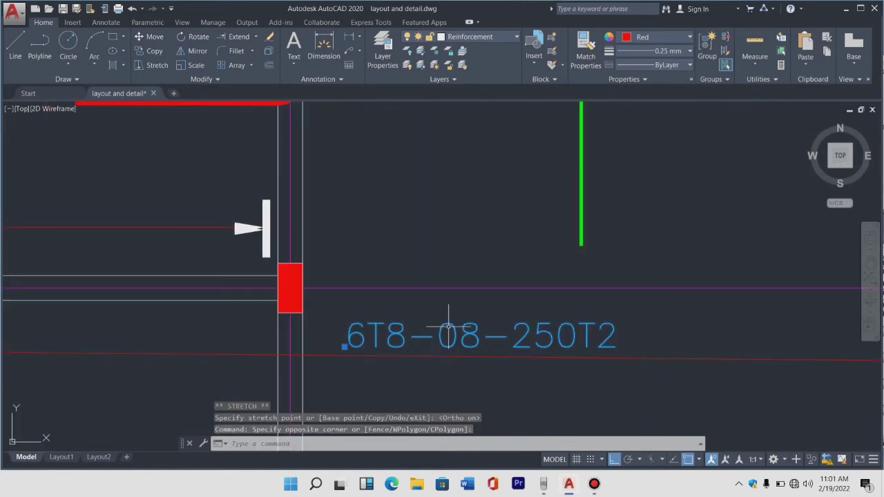
{"action": "key", "text": "Return"}
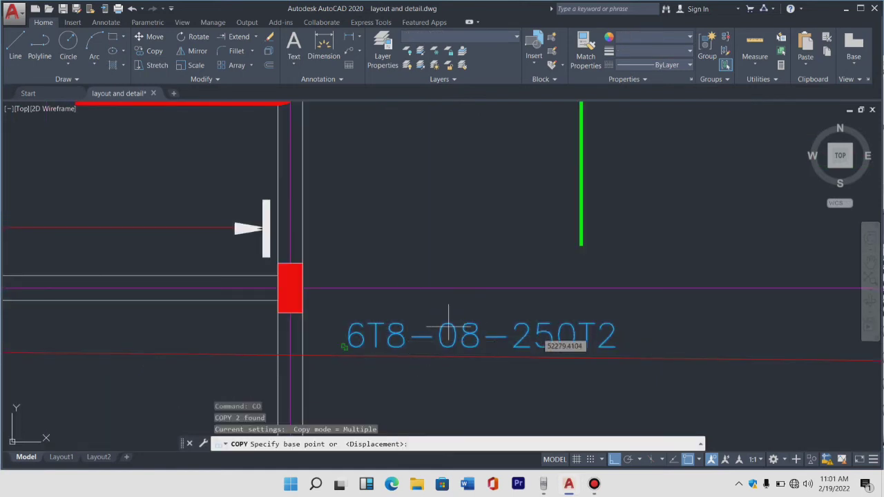
{"action": "left_click", "coordinate": [450, 320]}
{"action": "scroll", "coordinate": [405, 346], "scroll_direction": "down", "scroll_amount": 5}
{"action": "scroll", "coordinate": [401, 343], "scroll_direction": "down", "scroll_amount": 3}
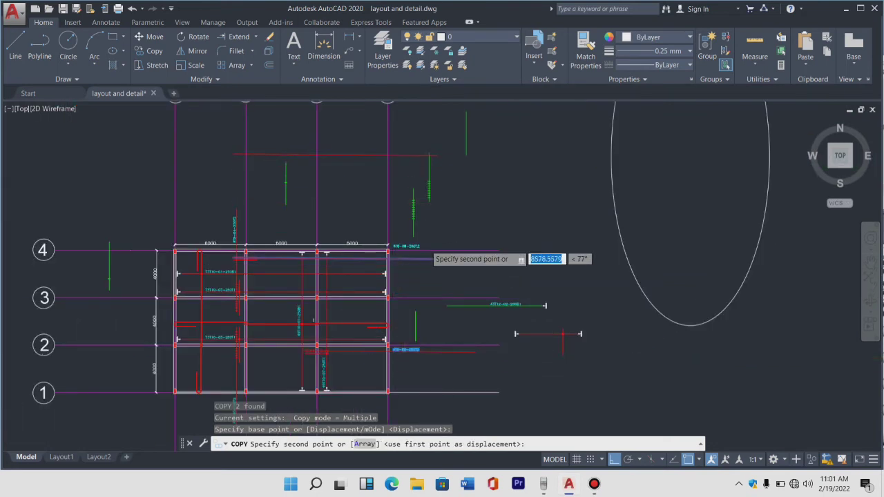
{"action": "scroll", "coordinate": [438, 256], "scroll_direction": "up", "scroll_amount": 3}
{"action": "scroll", "coordinate": [424, 275], "scroll_direction": "up", "scroll_amount": 3}
{"action": "scroll", "coordinate": [414, 293], "scroll_direction": "up", "scroll_amount": 2}
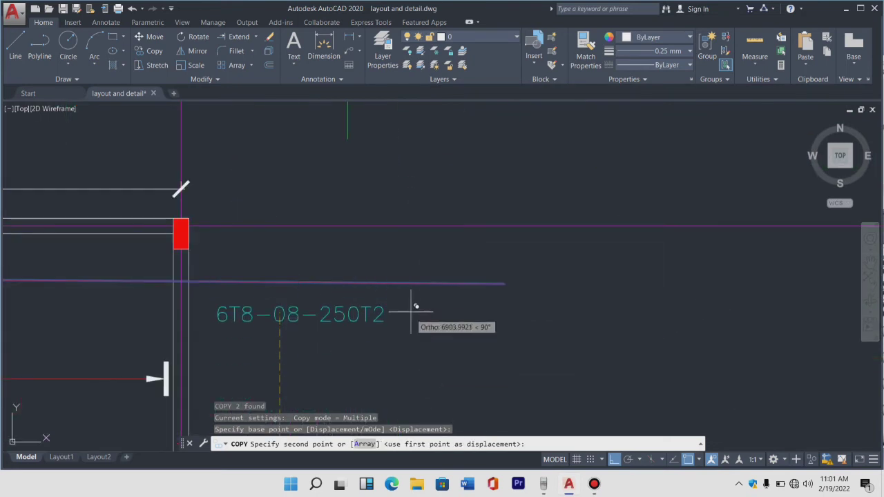
{"action": "scroll", "coordinate": [408, 259], "scroll_direction": "up", "scroll_amount": 3}
{"action": "left_click", "coordinate": [408, 270]}
{"action": "scroll", "coordinate": [420, 266], "scroll_direction": "down", "scroll_amount": 3}
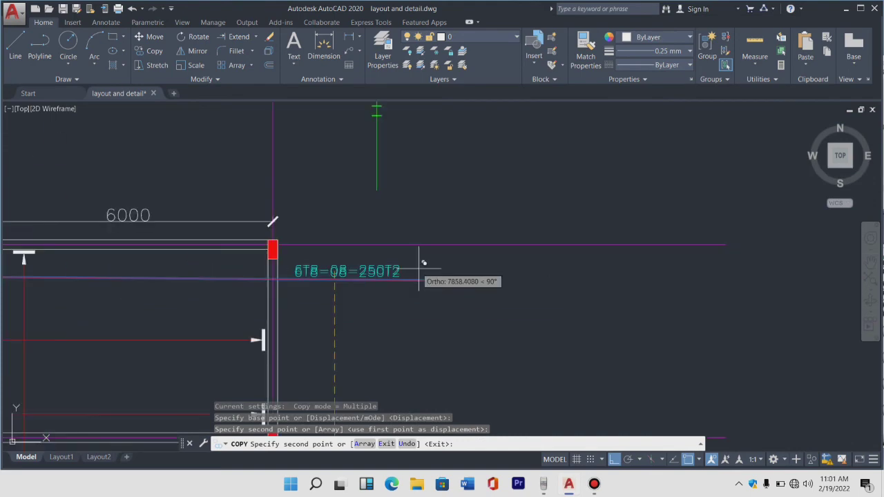
{"action": "key", "text": "Escape"}
{"action": "scroll", "coordinate": [419, 263], "scroll_direction": "down", "scroll_amount": 3}
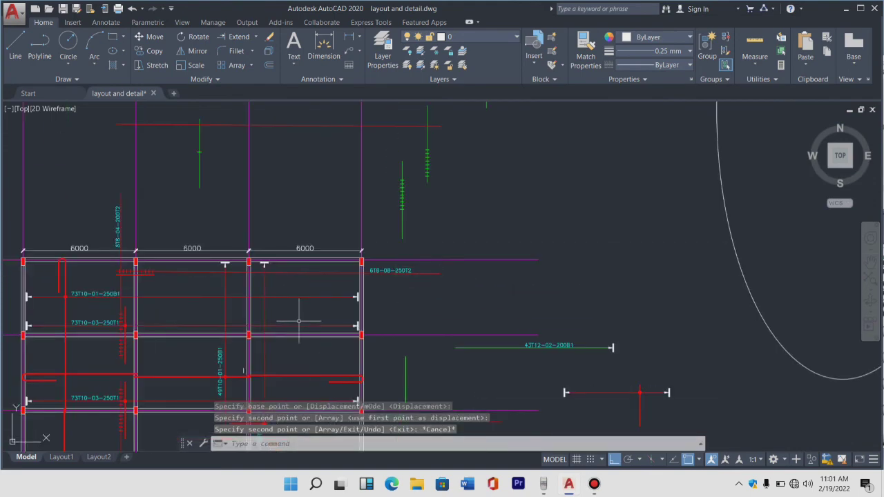
{"action": "scroll", "coordinate": [180, 283], "scroll_direction": "up", "scroll_amount": 2}
{"action": "scroll", "coordinate": [134, 275], "scroll_direction": "up", "scroll_amount": 3}
{"action": "scroll", "coordinate": [141, 262], "scroll_direction": "down", "scroll_amount": 2}
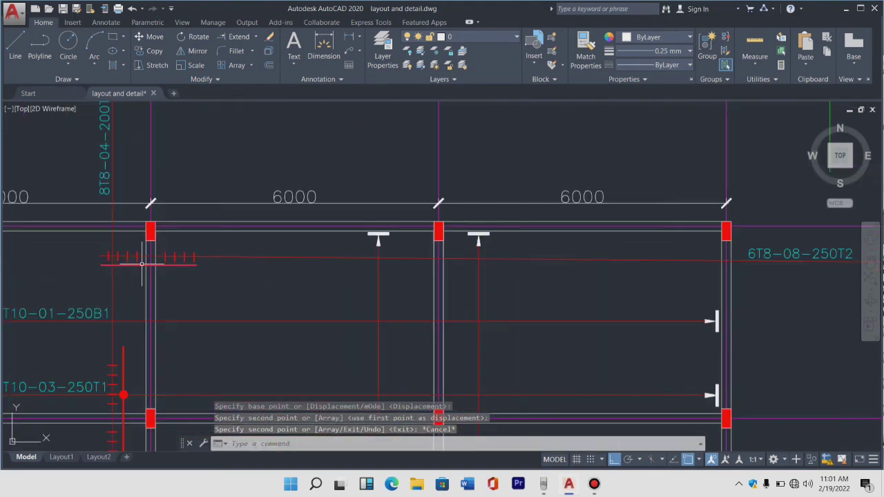
{"action": "scroll", "coordinate": [268, 197], "scroll_direction": "down", "scroll_amount": 3}
{"action": "scroll", "coordinate": [237, 221], "scroll_direction": "up", "scroll_amount": 2}
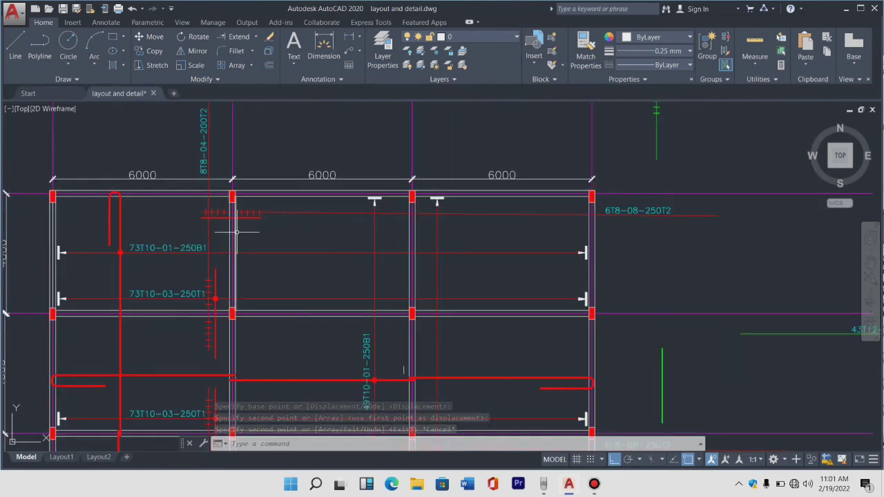
{"action": "scroll", "coordinate": [249, 166], "scroll_direction": "up", "scroll_amount": 4}
{"action": "scroll", "coordinate": [283, 138], "scroll_direction": "down", "scroll_amount": 3}
{"action": "scroll", "coordinate": [393, 110], "scroll_direction": "down", "scroll_amount": 2}
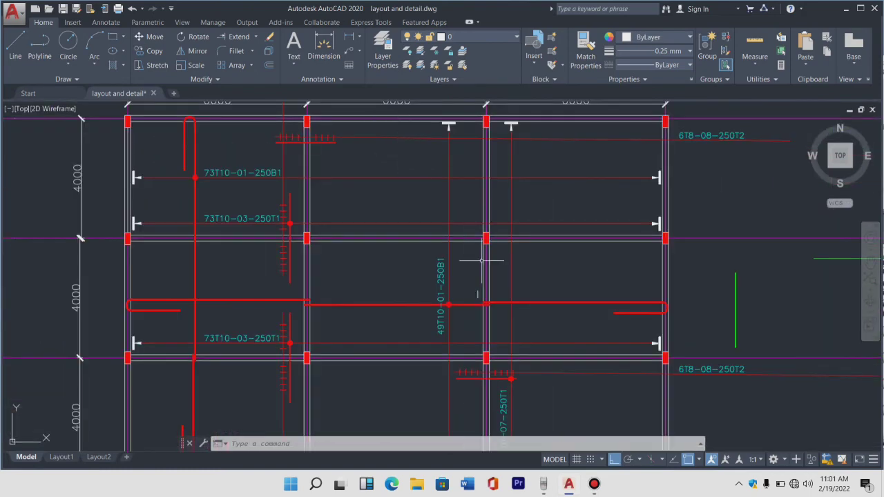
{"action": "scroll", "coordinate": [492, 209], "scroll_direction": "down", "scroll_amount": 2}
{"action": "scroll", "coordinate": [514, 207], "scroll_direction": "up", "scroll_amount": 5}
Step: Select the upper and lower section marks together with the 49T10-07-250T1 bar label
{"action": "scroll", "coordinate": [509, 194], "scroll_direction": "up", "scroll_amount": 2}
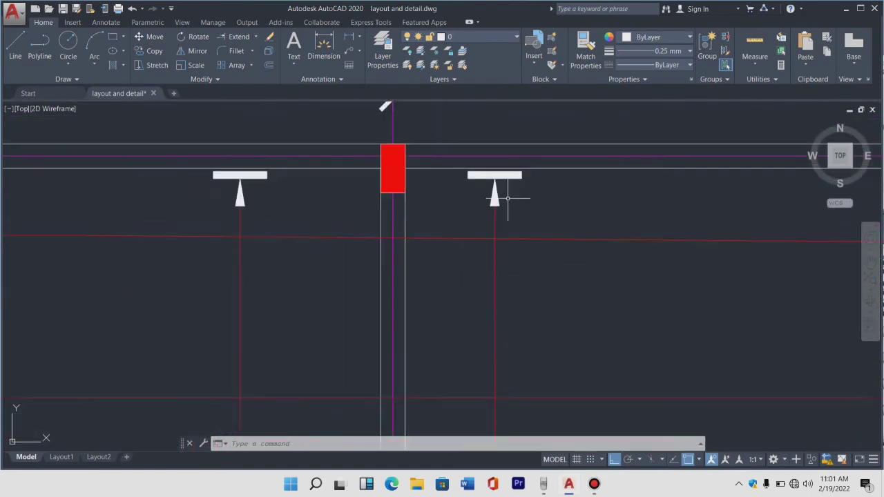
{"action": "scroll", "coordinate": [519, 221], "scroll_direction": "up", "scroll_amount": 2}
{"action": "left_click", "coordinate": [519, 217]}
{"action": "left_click", "coordinate": [450, 150]}
{"action": "scroll", "coordinate": [477, 179], "scroll_direction": "down", "scroll_amount": 4}
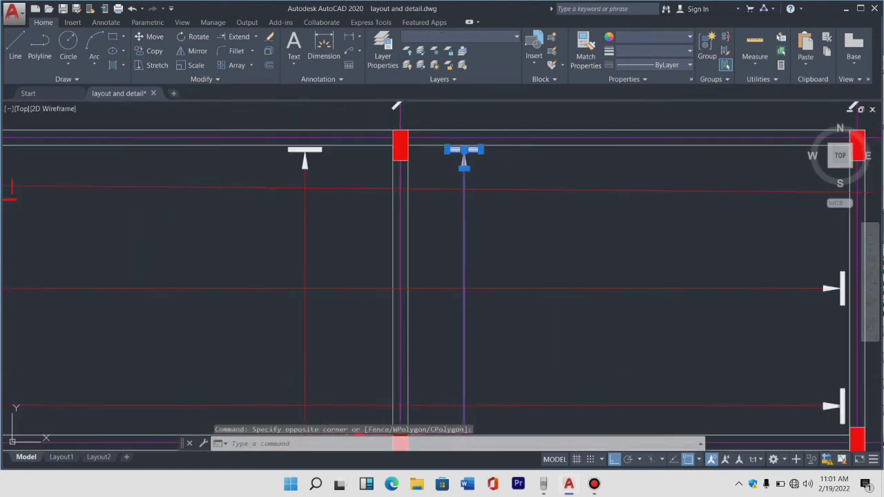
{"action": "scroll", "coordinate": [470, 207], "scroll_direction": "down", "scroll_amount": 3}
{"action": "scroll", "coordinate": [470, 277], "scroll_direction": "down", "scroll_amount": 3}
{"action": "scroll", "coordinate": [454, 325], "scroll_direction": "up", "scroll_amount": 6}
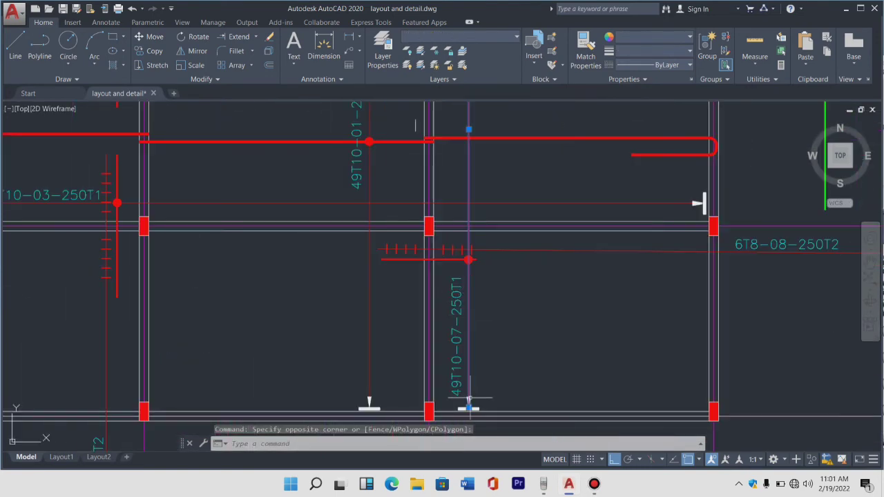
{"action": "scroll", "coordinate": [491, 290], "scroll_direction": "down", "scroll_amount": 2}
{"action": "scroll", "coordinate": [483, 316], "scroll_direction": "up", "scroll_amount": 4}
{"action": "scroll", "coordinate": [485, 314], "scroll_direction": "up", "scroll_amount": 3}
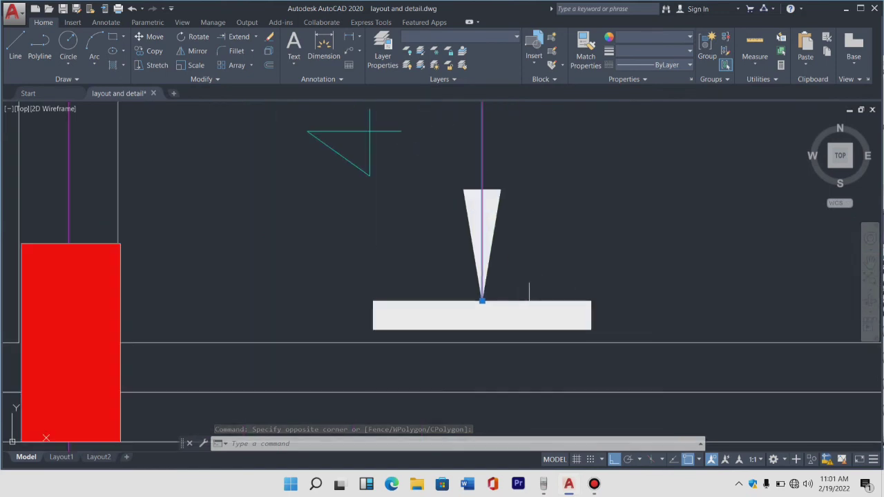
{"action": "left_click", "coordinate": [521, 333]}
{"action": "left_click", "coordinate": [424, 227]}
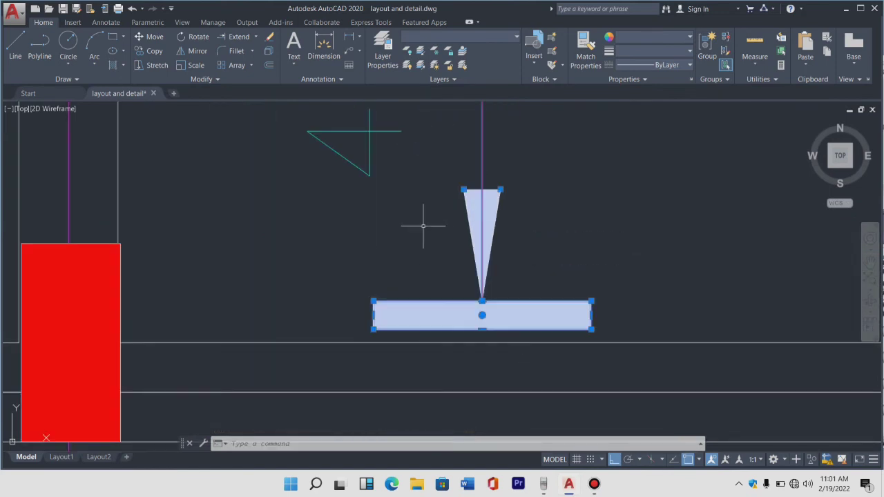
{"action": "left_click", "coordinate": [386, 206]}
{"action": "left_click", "coordinate": [397, 189]}
{"action": "scroll", "coordinate": [387, 196], "scroll_direction": "down", "scroll_amount": 5}
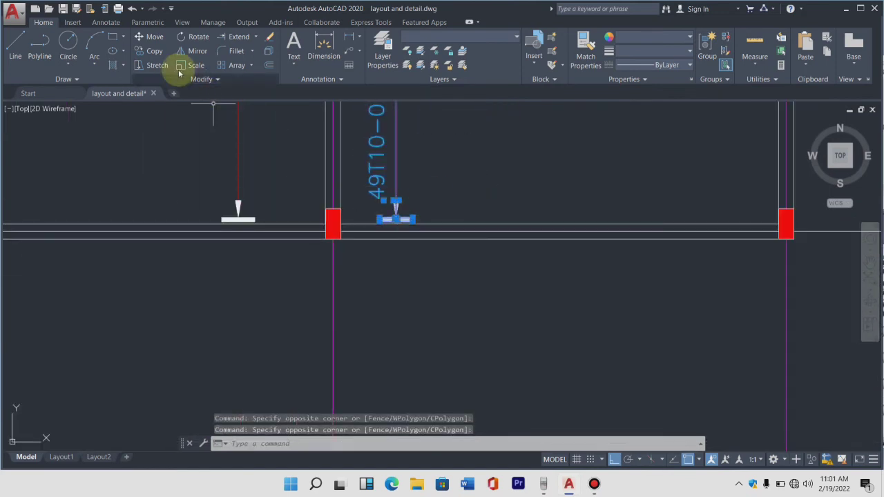
Step: Copy the selected marks and label 4000 units to the left into the bottom bay
{"action": "left_click", "coordinate": [155, 52]}
{"action": "scroll", "coordinate": [469, 332], "scroll_direction": "down", "scroll_amount": 3}
{"action": "scroll", "coordinate": [414, 262], "scroll_direction": "down", "scroll_amount": 3}
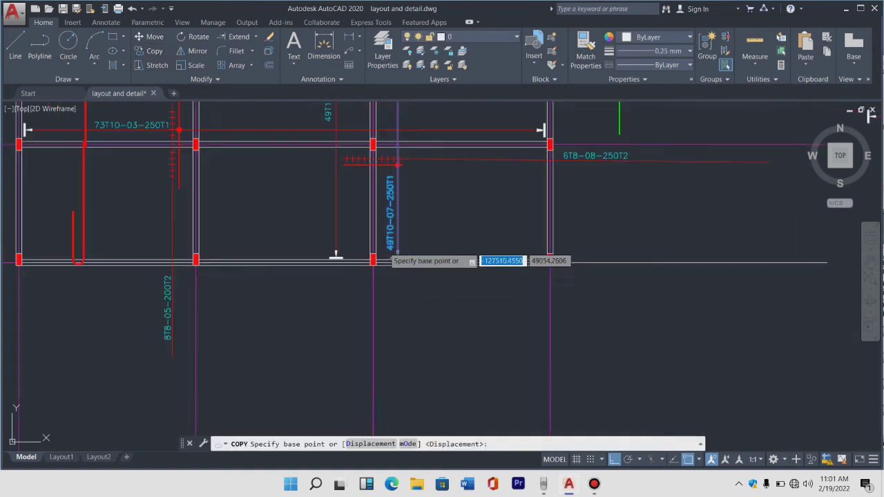
{"action": "scroll", "coordinate": [370, 249], "scroll_direction": "down", "scroll_amount": 2}
{"action": "scroll", "coordinate": [394, 221], "scroll_direction": "up", "scroll_amount": 5}
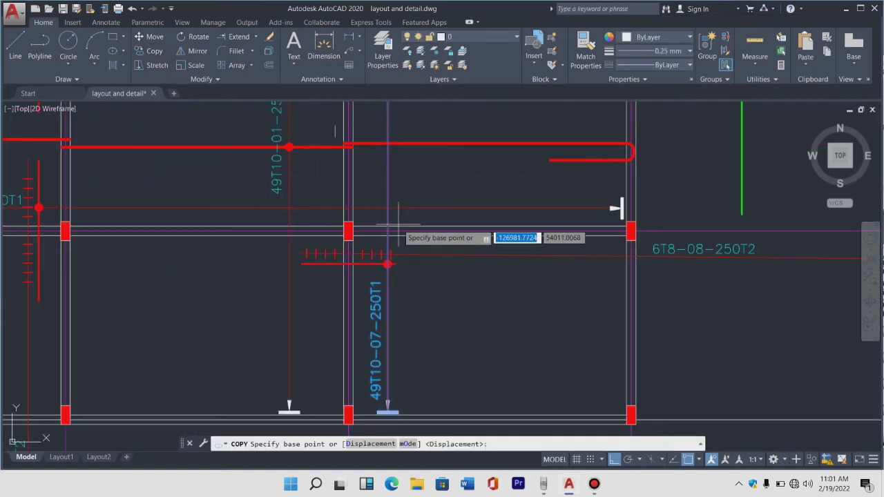
{"action": "scroll", "coordinate": [387, 262], "scroll_direction": "up", "scroll_amount": 2}
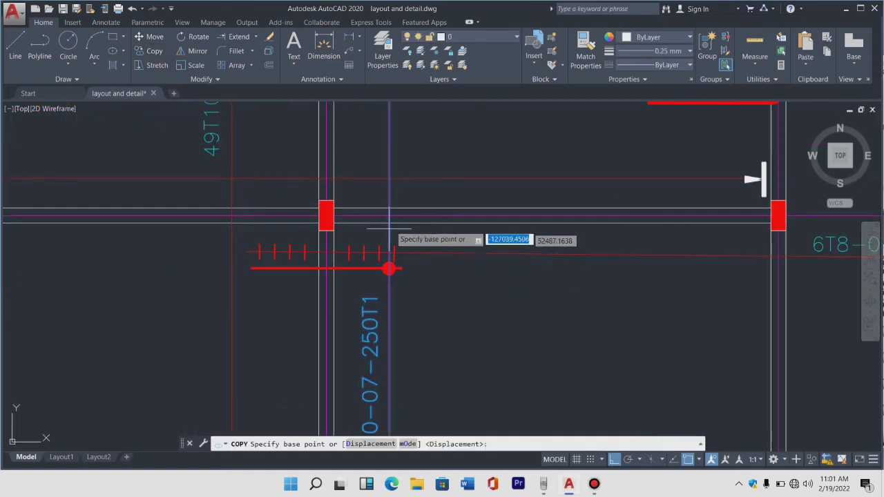
{"action": "scroll", "coordinate": [391, 190], "scroll_direction": "down", "scroll_amount": 2}
{"action": "left_click", "coordinate": [391, 188]}
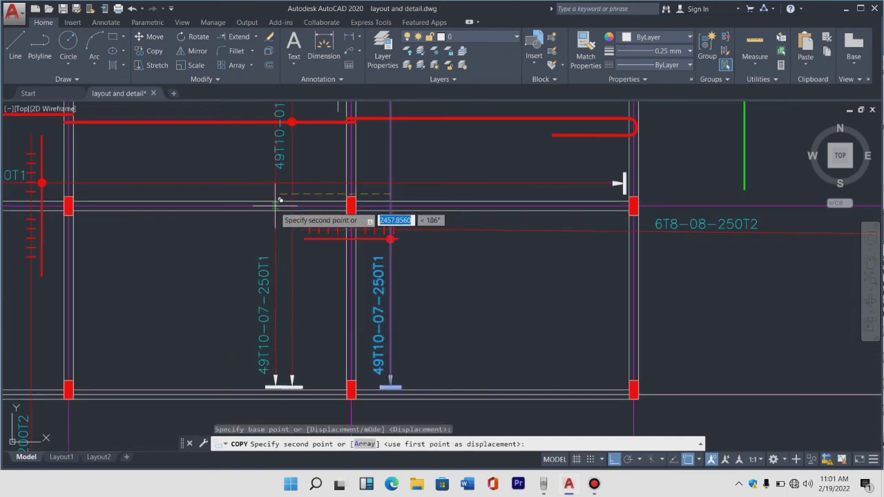
{"action": "scroll", "coordinate": [280, 201], "scroll_direction": "down", "scroll_amount": 5}
{"action": "scroll", "coordinate": [237, 197], "scroll_direction": "up", "scroll_amount": 2}
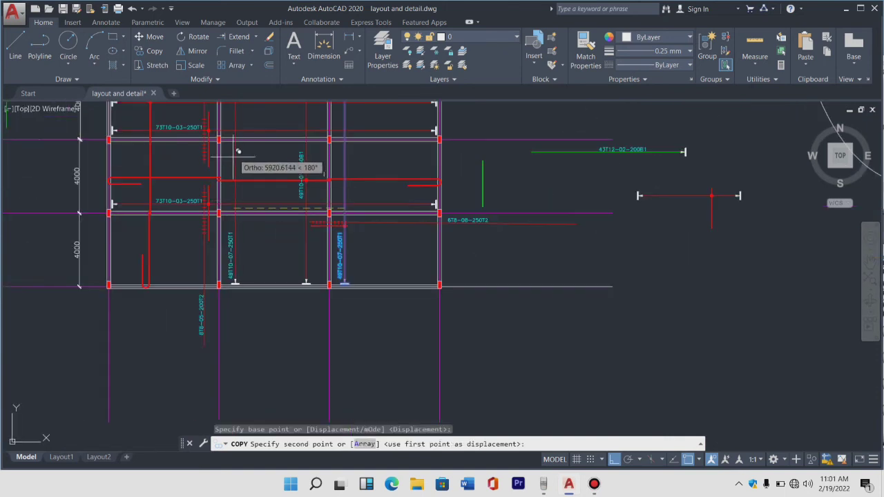
{"action": "scroll", "coordinate": [234, 161], "scroll_direction": "down", "scroll_amount": 1}
{"action": "scroll", "coordinate": [235, 165], "scroll_direction": "up", "scroll_amount": 2}
{"action": "scroll", "coordinate": [235, 169], "scroll_direction": "down", "scroll_amount": 1}
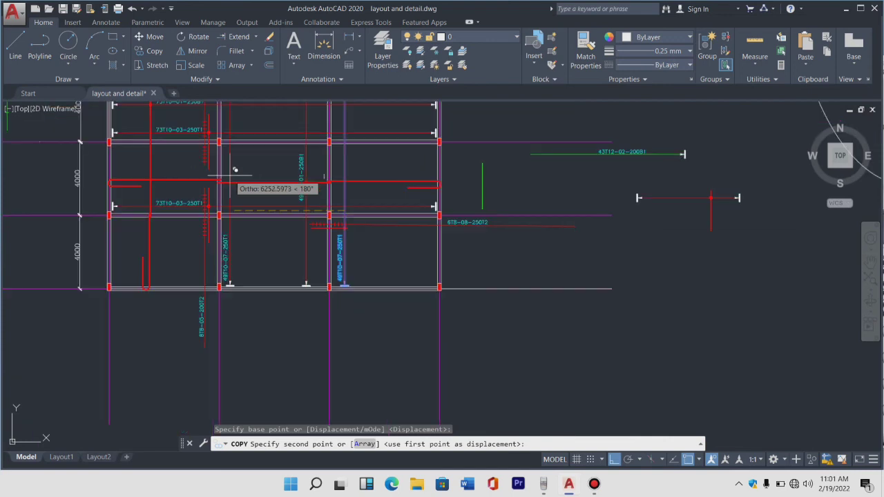
{"action": "scroll", "coordinate": [235, 169], "scroll_direction": "down", "scroll_amount": 4}
{"action": "scroll", "coordinate": [235, 169], "scroll_direction": "up", "scroll_amount": 4}
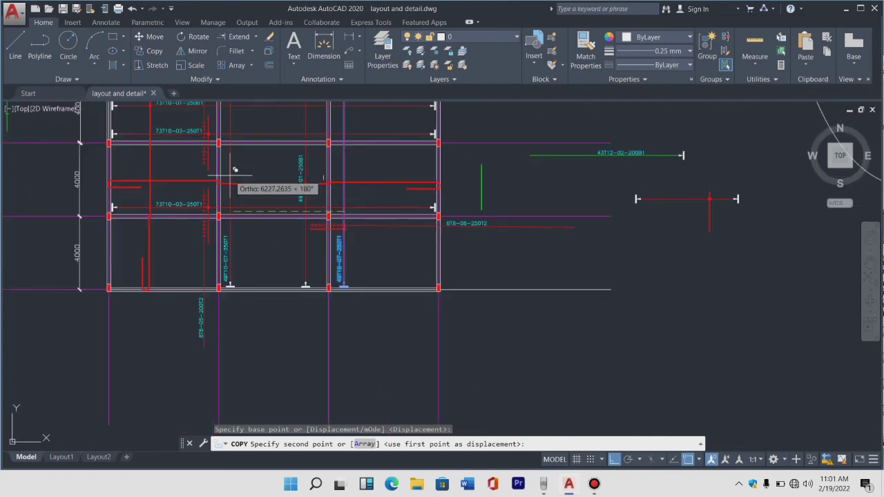
{"action": "type", "text": "4000"}
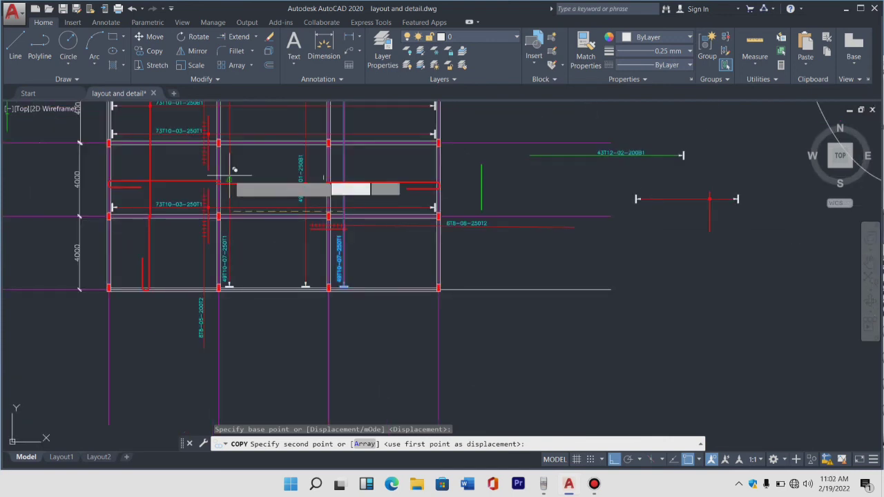
{"action": "key", "text": "Return"}
{"action": "key", "text": "Escape"}
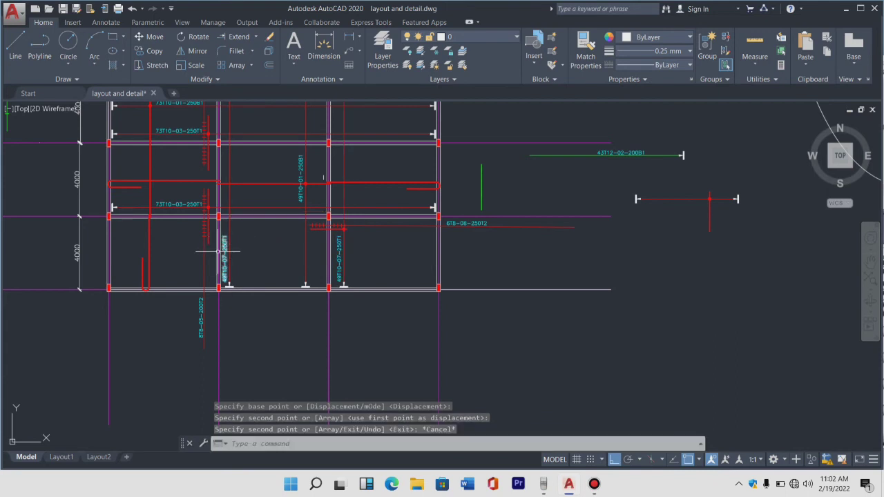
{"action": "scroll", "coordinate": [226, 250], "scroll_direction": "up", "scroll_amount": 5}
Step: Move the copied 49T10-07-250T1 label vertically upward along its bar
{"action": "left_click", "coordinate": [244, 221]}
{"action": "type", "text": "M"}
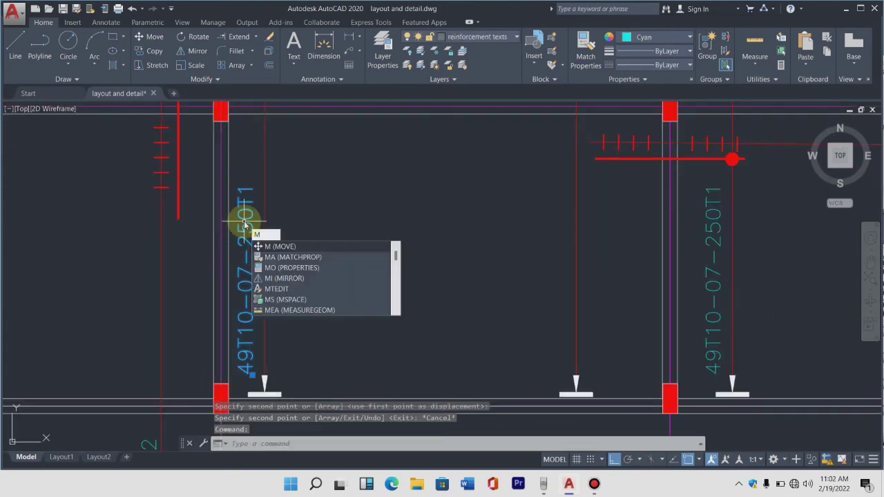
{"action": "key", "text": "Return"}
{"action": "scroll", "coordinate": [251, 213], "scroll_direction": "down", "scroll_amount": 5}
{"action": "left_click", "coordinate": [237, 332]}
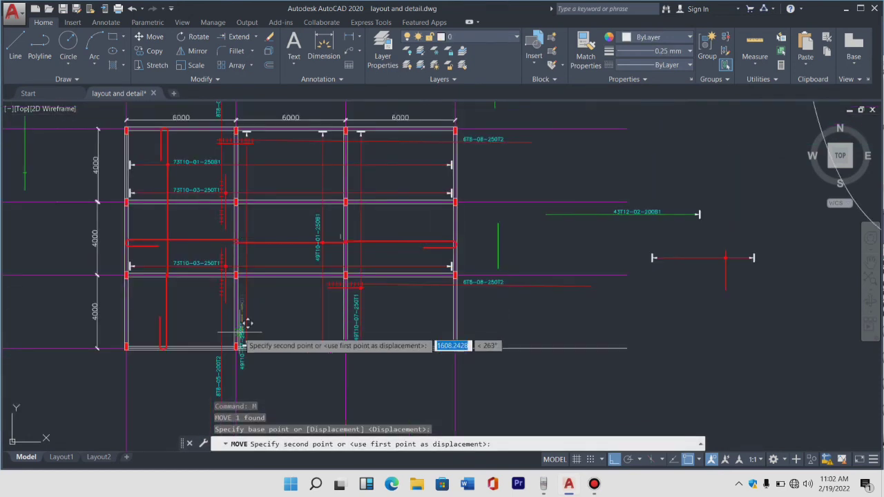
{"action": "scroll", "coordinate": [261, 141], "scroll_direction": "up", "scroll_amount": 3}
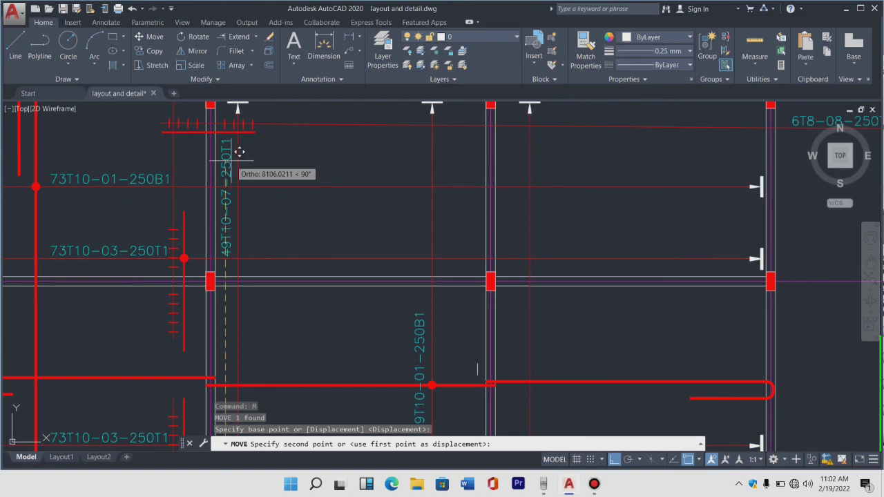
{"action": "left_click", "coordinate": [238, 152]}
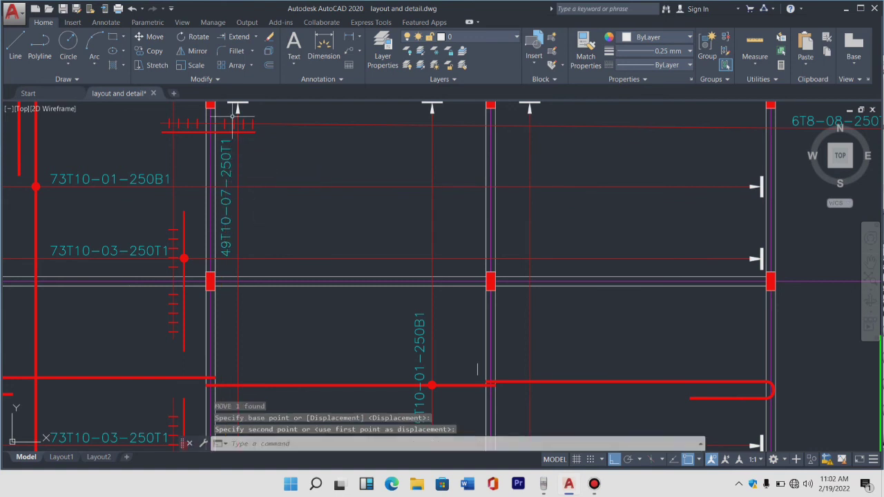
{"action": "scroll", "coordinate": [235, 119], "scroll_direction": "up", "scroll_amount": 4}
{"action": "scroll", "coordinate": [244, 137], "scroll_direction": "down", "scroll_amount": 2}
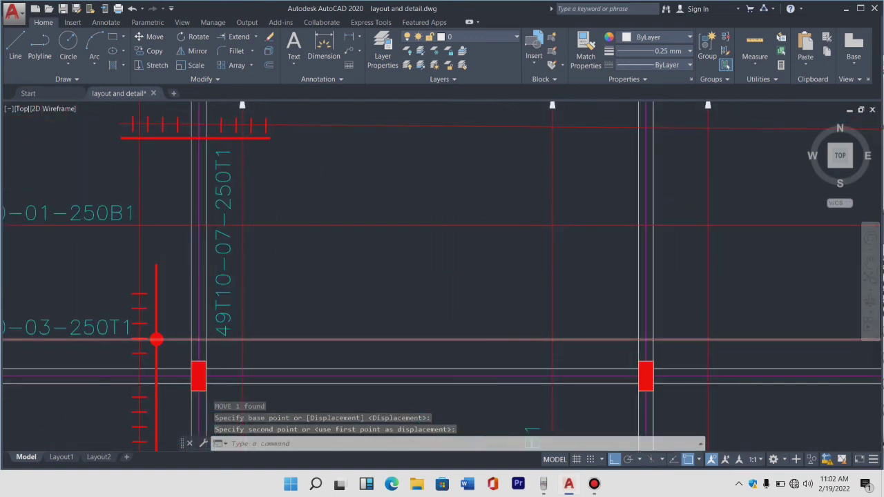
{"action": "scroll", "coordinate": [325, 328], "scroll_direction": "down", "scroll_amount": 5}
{"action": "scroll", "coordinate": [355, 309], "scroll_direction": "up", "scroll_amount": 5}
Step: Copy the red dot onto the top tick-marked bar beside the column near grid line 4
{"action": "scroll", "coordinate": [339, 362], "scroll_direction": "up", "scroll_amount": 4}
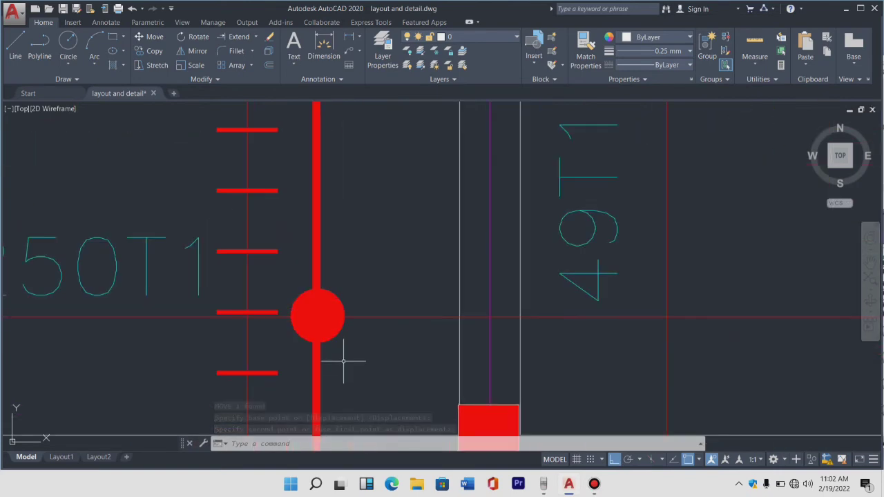
{"action": "left_click", "coordinate": [345, 361]}
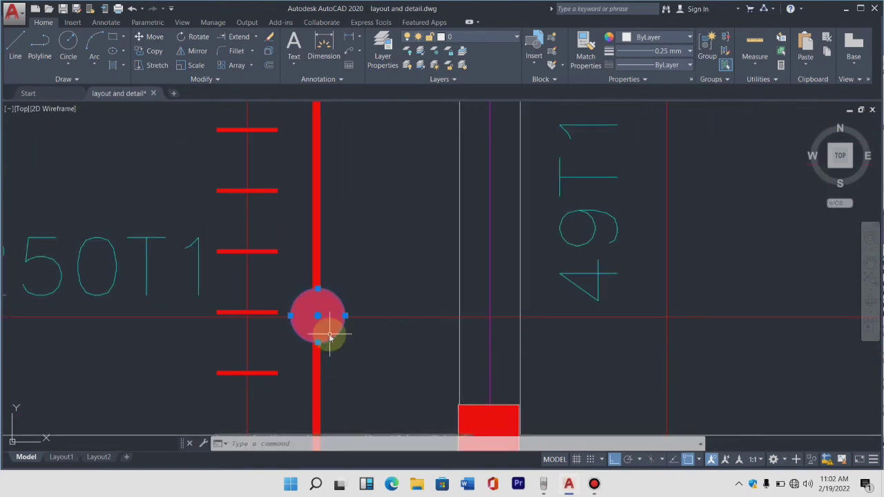
{"action": "type", "text": "co"}
{"action": "key", "text": "Return"}
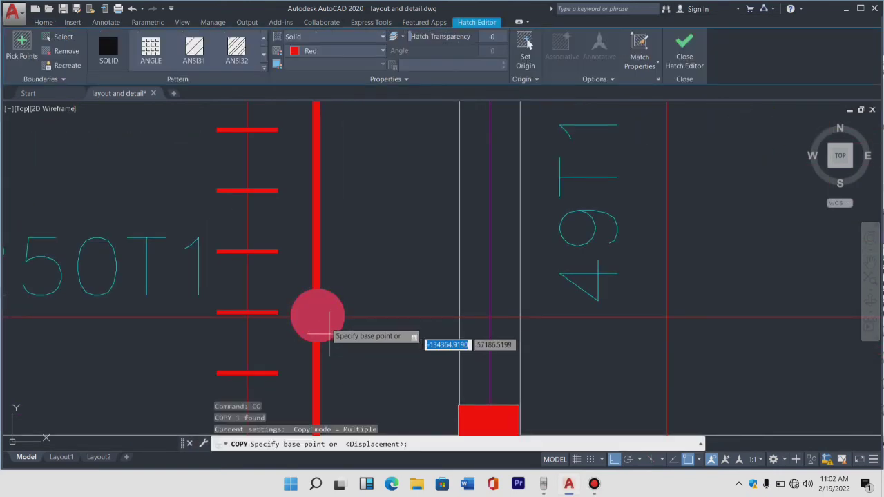
{"action": "left_click", "coordinate": [318, 317]}
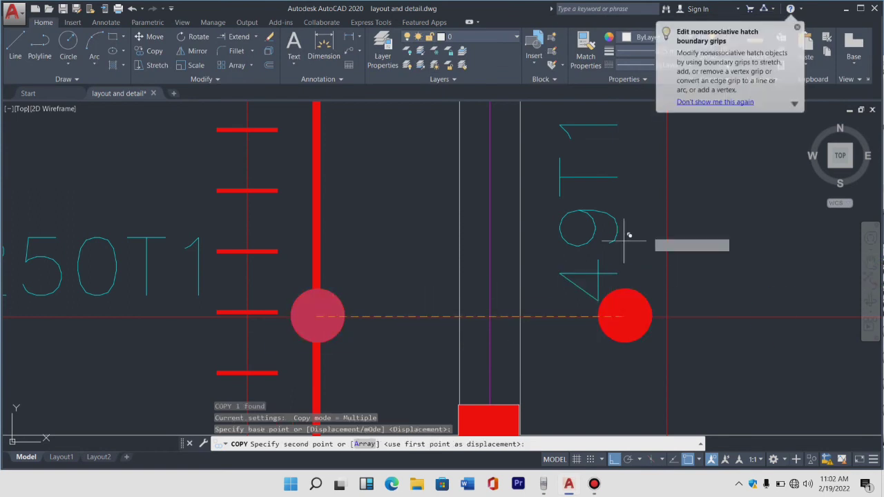
{"action": "scroll", "coordinate": [304, 304], "scroll_direction": "down", "scroll_amount": 2}
{"action": "scroll", "coordinate": [297, 297], "scroll_direction": "down", "scroll_amount": 2}
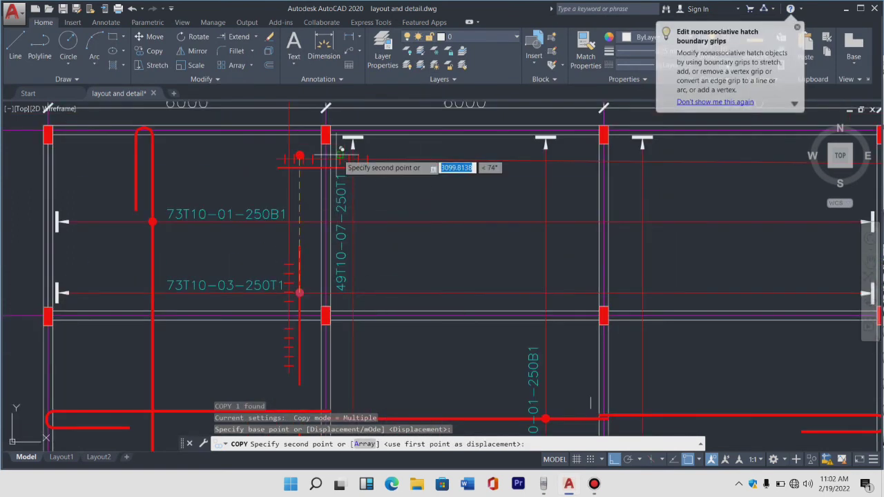
{"action": "scroll", "coordinate": [341, 149], "scroll_direction": "up", "scroll_amount": 2}
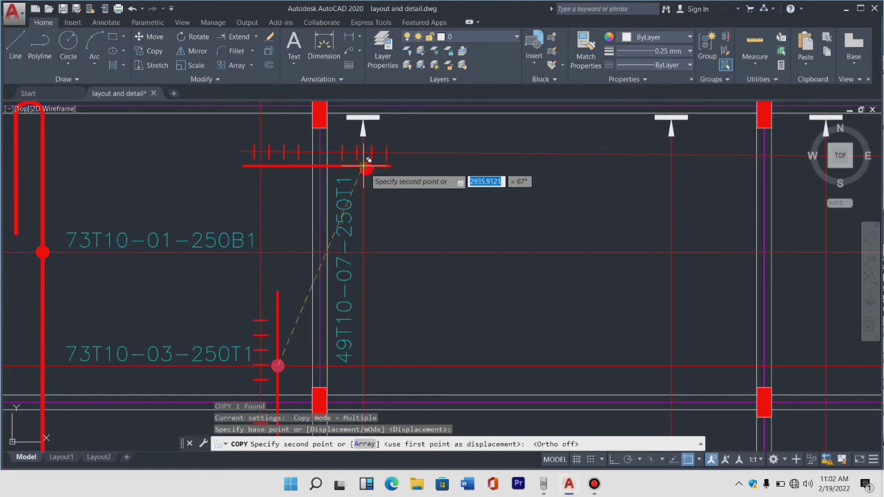
{"action": "left_click", "coordinate": [364, 164]}
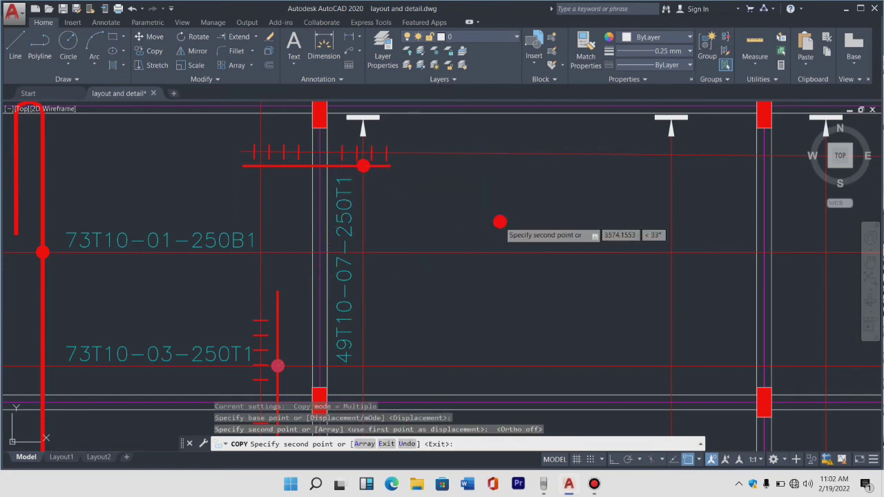
{"action": "key", "text": "Escape"}
{"action": "scroll", "coordinate": [500, 222], "scroll_direction": "down", "scroll_amount": 5}
{"action": "scroll", "coordinate": [505, 263], "scroll_direction": "up", "scroll_amount": 4}
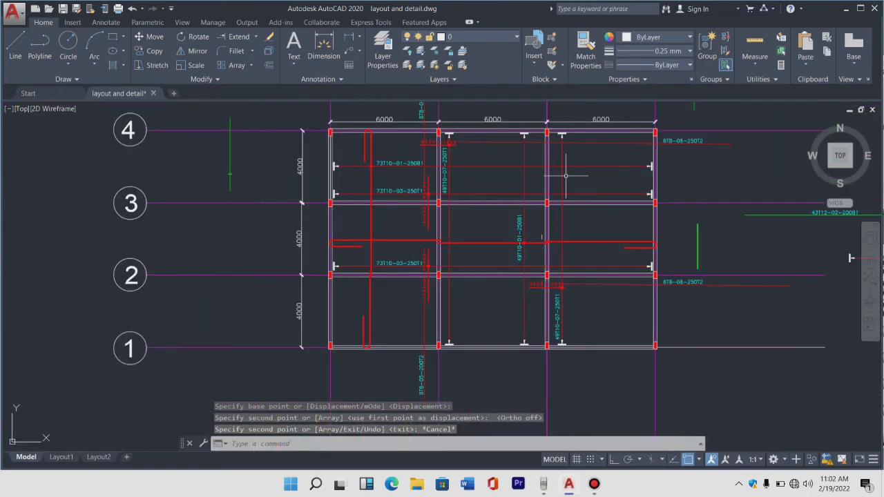
{"action": "scroll", "coordinate": [683, 176], "scroll_direction": "up", "scroll_amount": 2}
{"action": "scroll", "coordinate": [598, 232], "scroll_direction": "down", "scroll_amount": 2}
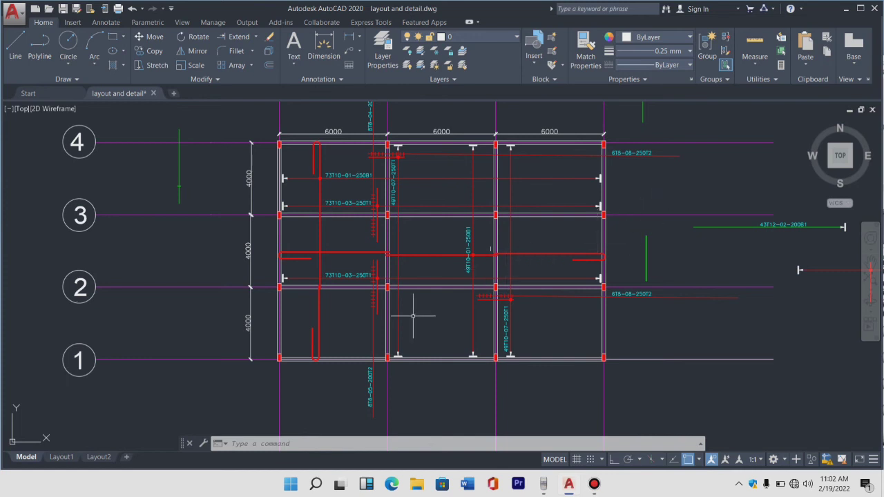
{"action": "scroll", "coordinate": [413, 316], "scroll_direction": "up", "scroll_amount": 2}
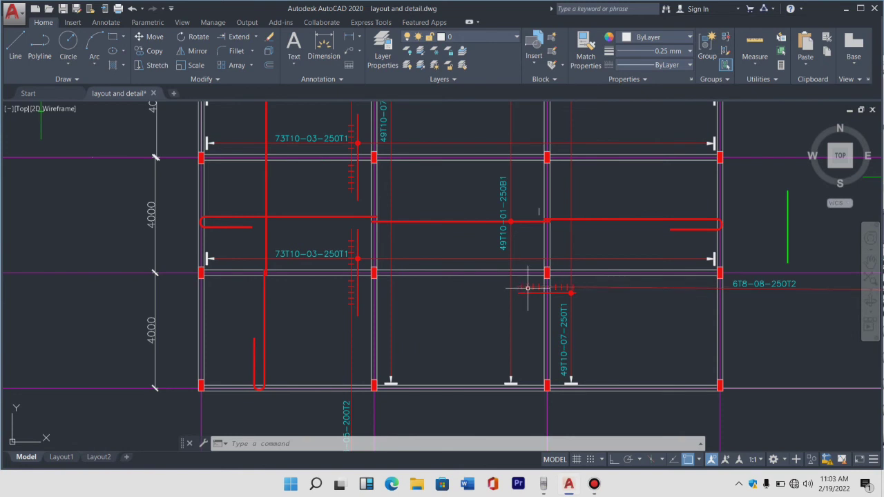
{"action": "scroll", "coordinate": [708, 233], "scroll_direction": "up", "scroll_amount": 4}
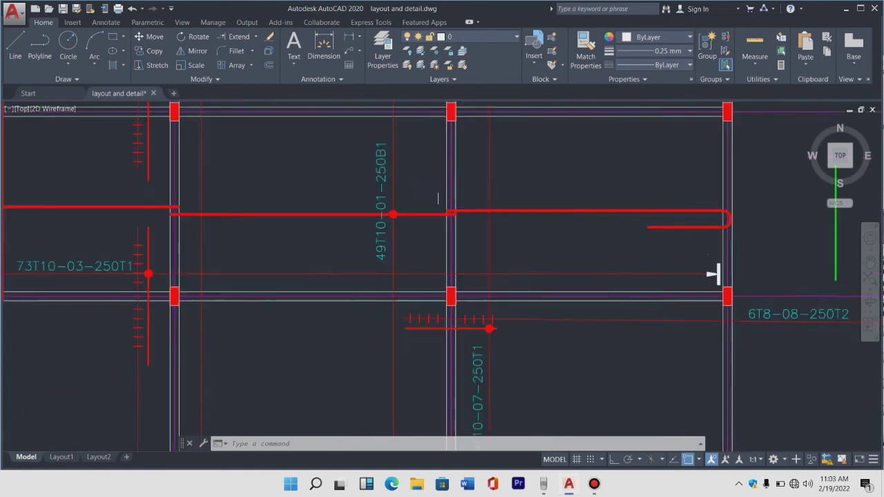
{"action": "scroll", "coordinate": [709, 229], "scroll_direction": "up", "scroll_amount": 2}
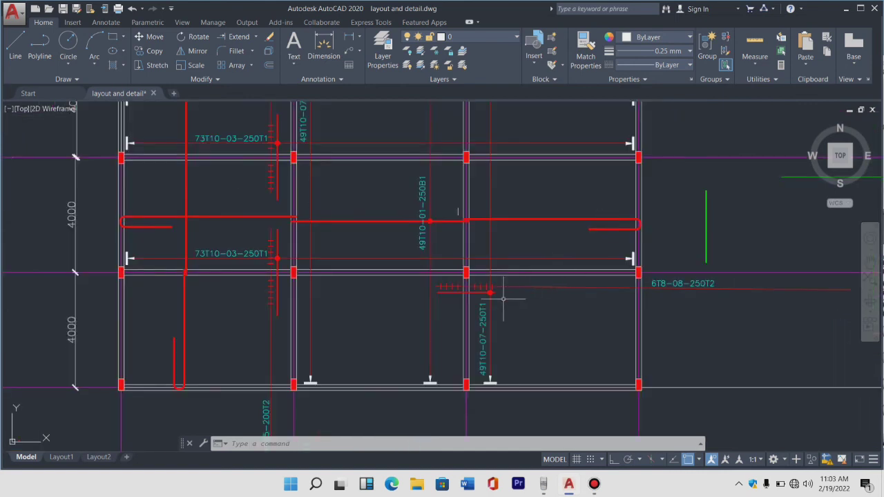
{"action": "scroll", "coordinate": [267, 254], "scroll_direction": "down", "scroll_amount": 2}
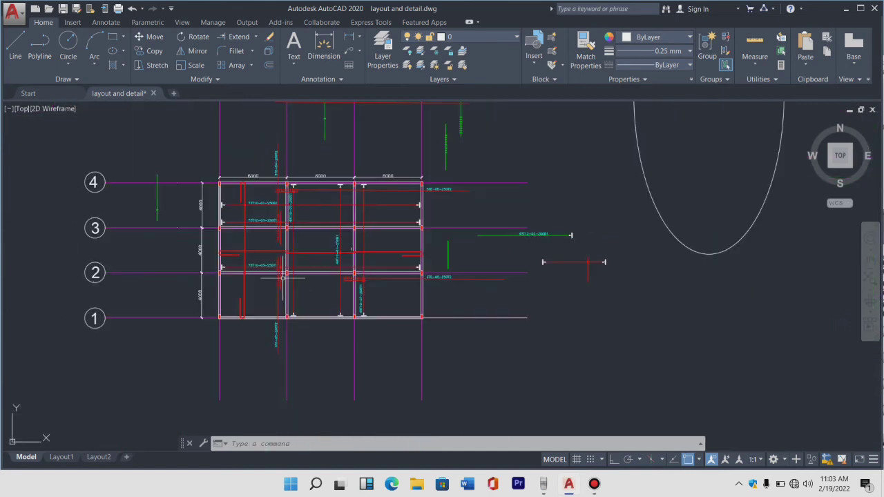
{"action": "scroll", "coordinate": [274, 280], "scroll_direction": "up", "scroll_amount": 4}
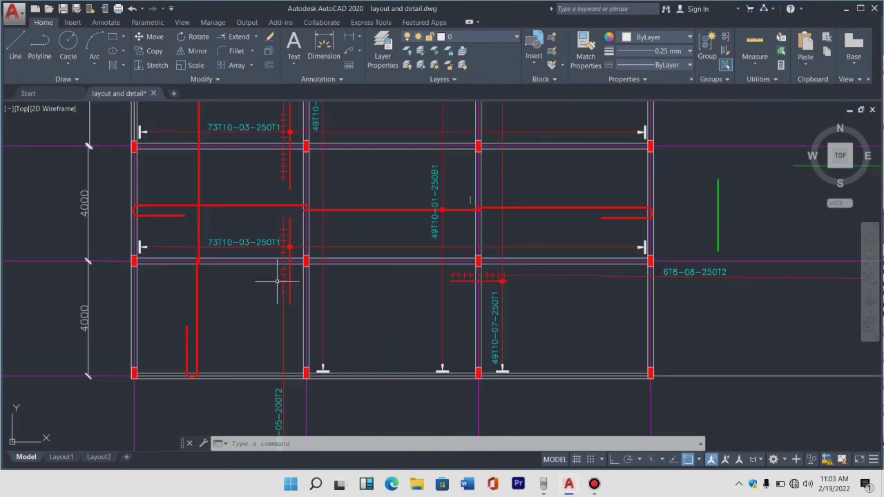
{"action": "scroll", "coordinate": [286, 282], "scroll_direction": "up", "scroll_amount": 5}
Step: Copy the six tick marks onto the bar line beside the U-shaped red bar in the lower-left bay
{"action": "left_click", "coordinate": [303, 346]}
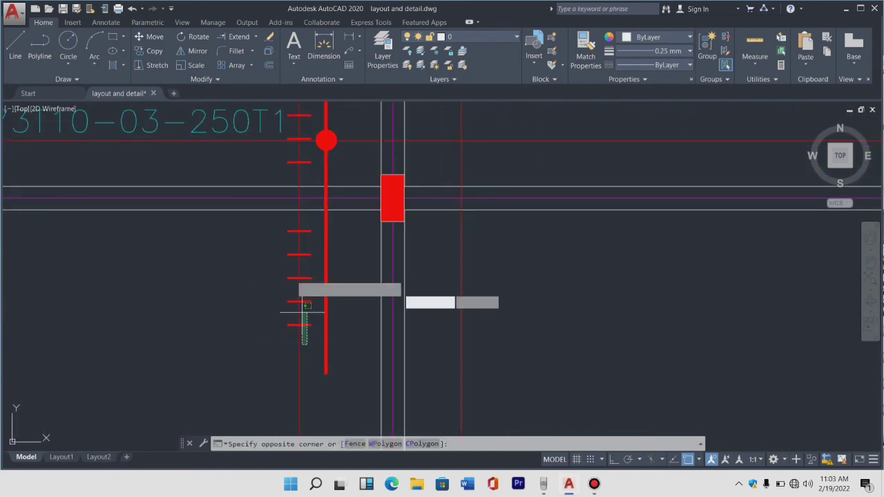
{"action": "left_click", "coordinate": [277, 233]}
{"action": "scroll", "coordinate": [337, 227], "scroll_direction": "down", "scroll_amount": 3}
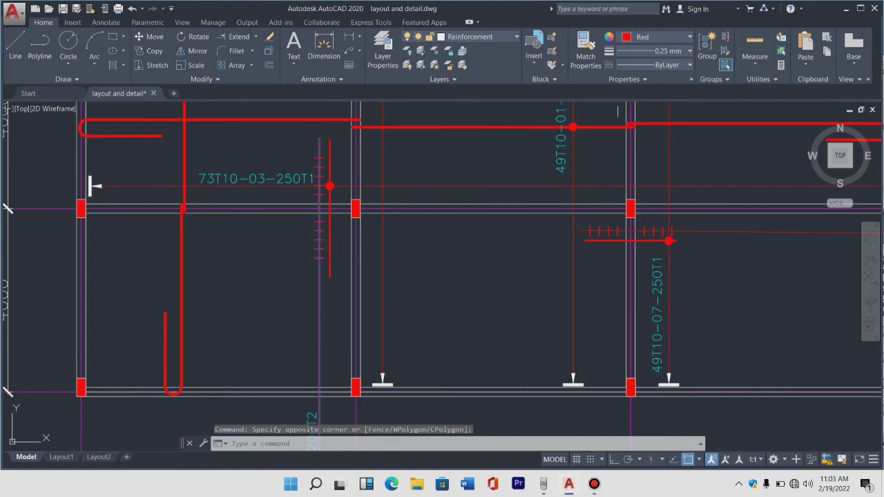
{"action": "type", "text": "co"}
{"action": "key", "text": "Return"}
{"action": "left_click", "coordinate": [320, 247]}
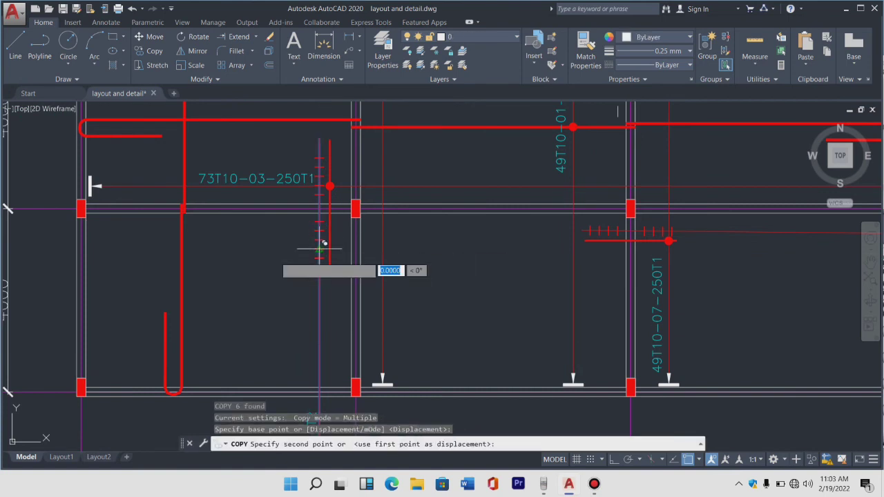
{"action": "scroll", "coordinate": [214, 277], "scroll_direction": "down", "scroll_amount": 2}
{"action": "scroll", "coordinate": [228, 269], "scroll_direction": "down", "scroll_amount": 2}
{"action": "scroll", "coordinate": [194, 293], "scroll_direction": "up", "scroll_amount": 3}
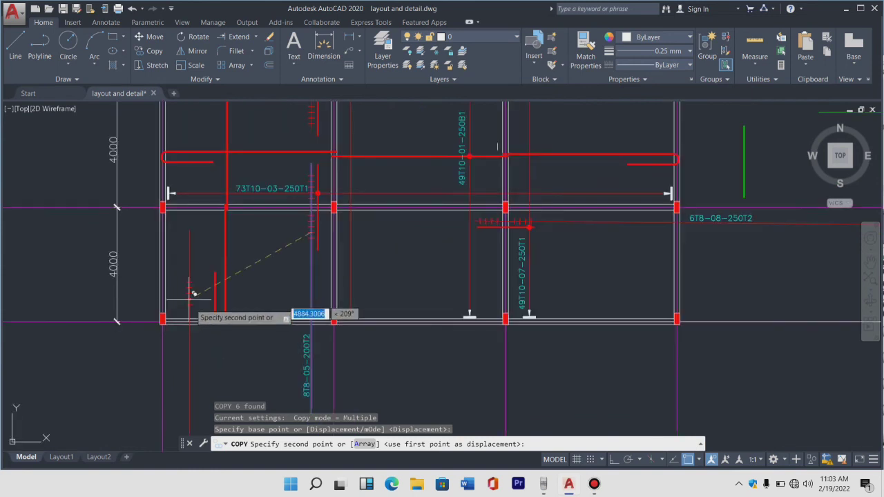
{"action": "scroll", "coordinate": [197, 304], "scroll_direction": "up", "scroll_amount": 5}
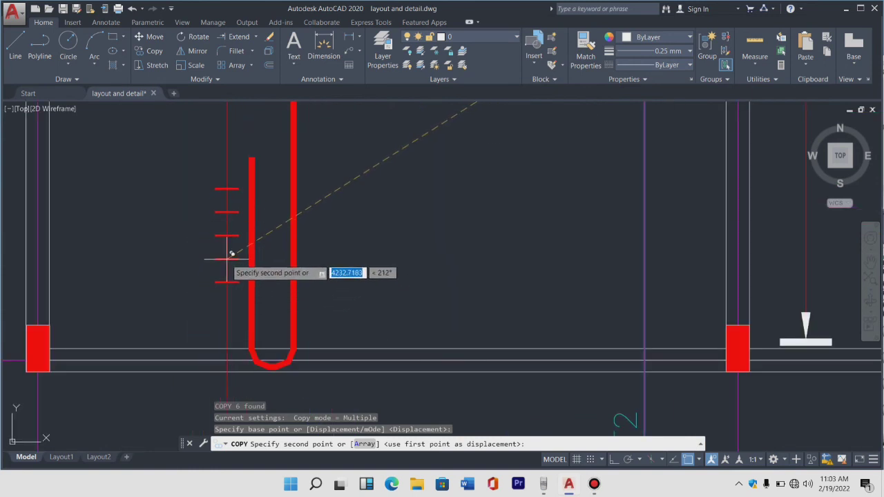
{"action": "left_click", "coordinate": [227, 253]}
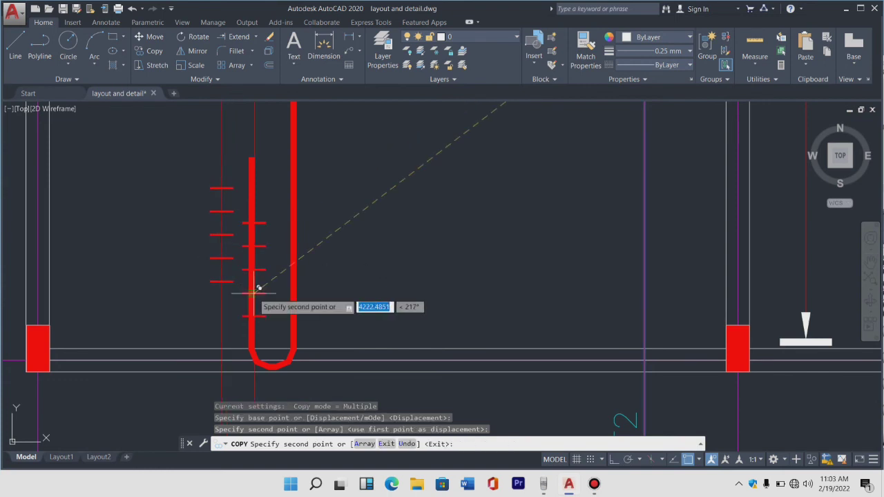
{"action": "key", "text": "Escape"}
{"action": "left_click", "coordinate": [230, 282]}
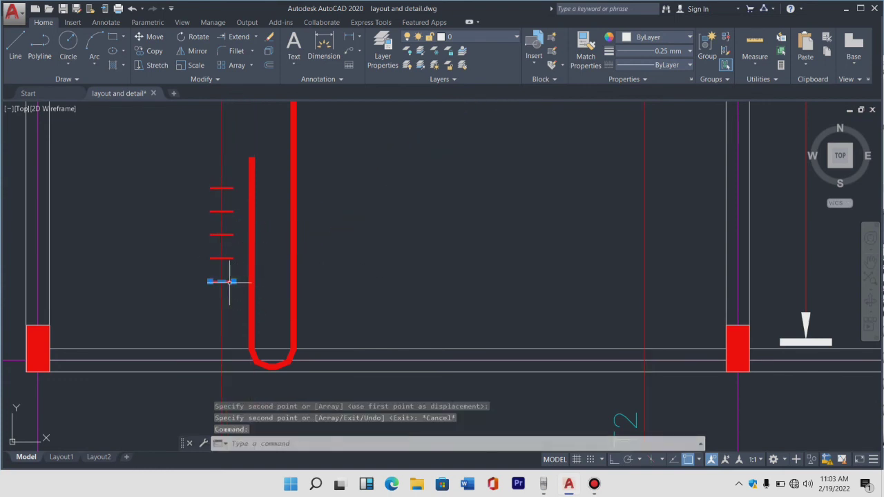
{"action": "key", "text": "Delete"}
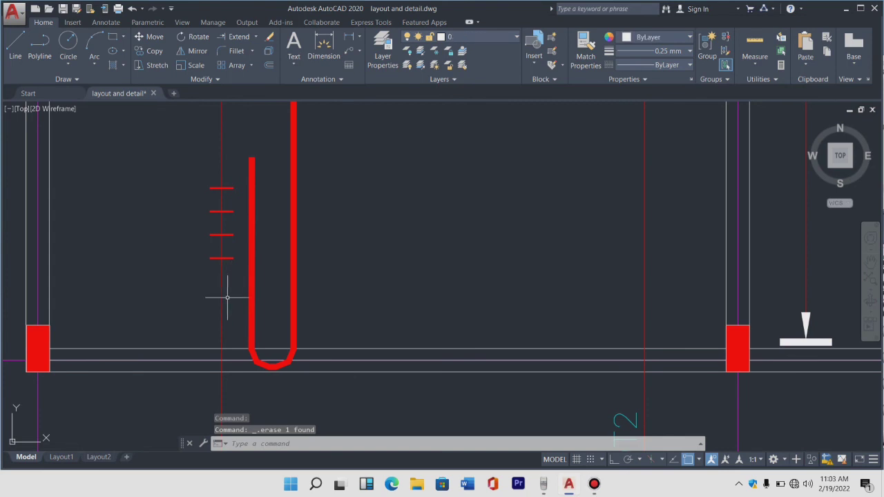
{"action": "scroll", "coordinate": [230, 283], "scroll_direction": "down", "scroll_amount": 5}
{"action": "scroll", "coordinate": [232, 290], "scroll_direction": "up", "scroll_amount": 4}
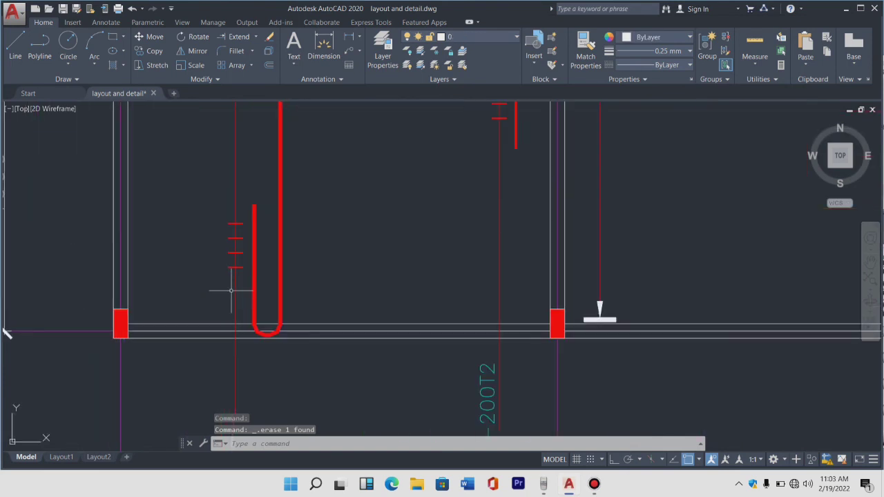
{"action": "scroll", "coordinate": [241, 264], "scroll_direction": "up", "scroll_amount": 4}
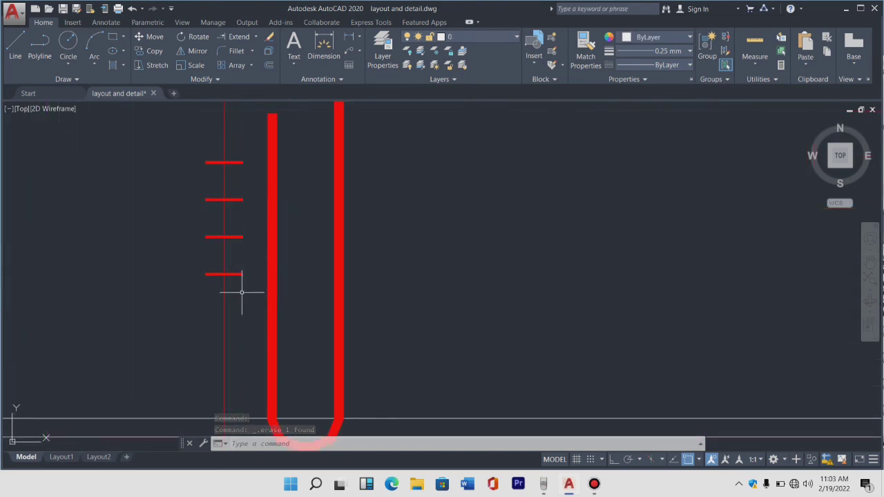
{"action": "left_click", "coordinate": [242, 292]}
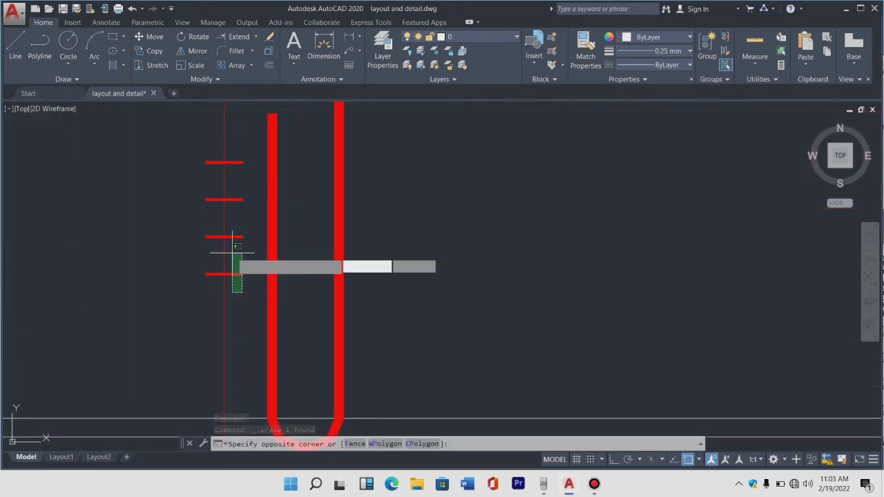
{"action": "left_click", "coordinate": [239, 295]}
{"action": "scroll", "coordinate": [256, 280], "scroll_direction": "down", "scroll_amount": 4}
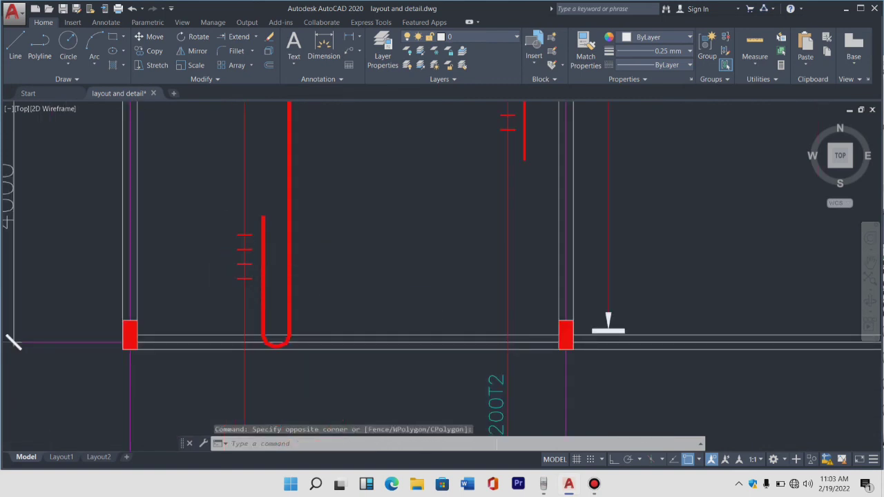
{"action": "scroll", "coordinate": [252, 239], "scroll_direction": "down", "scroll_amount": 4}
{"action": "scroll", "coordinate": [252, 234], "scroll_direction": "up", "scroll_amount": 4}
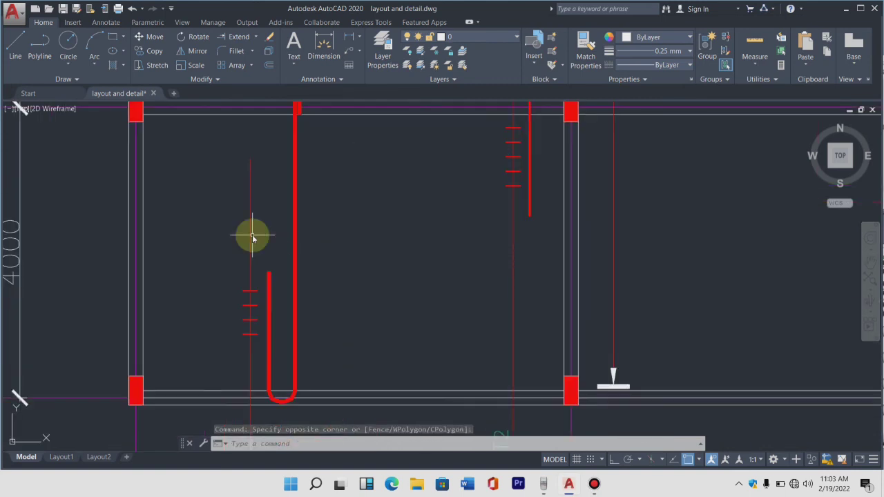
{"action": "type", "text": "tr"}
{"action": "key", "text": "Return"}
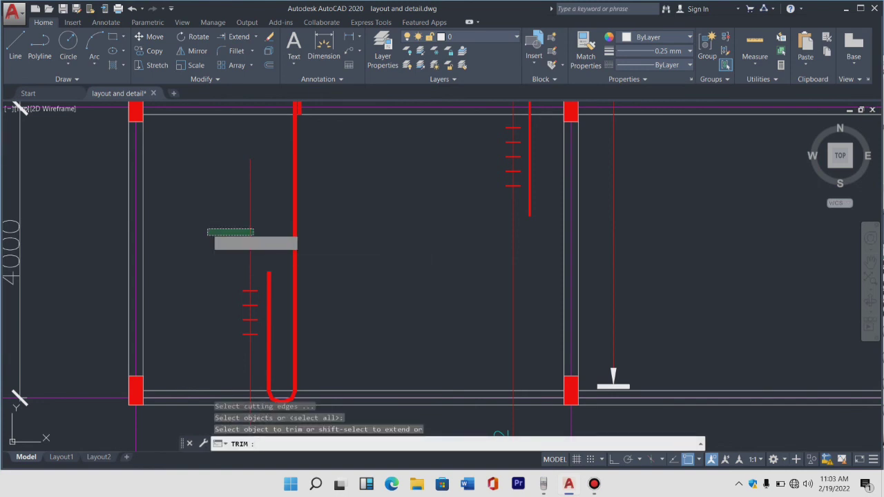
{"action": "left_click", "coordinate": [210, 228]}
{"action": "scroll", "coordinate": [221, 228], "scroll_direction": "down", "scroll_amount": 2}
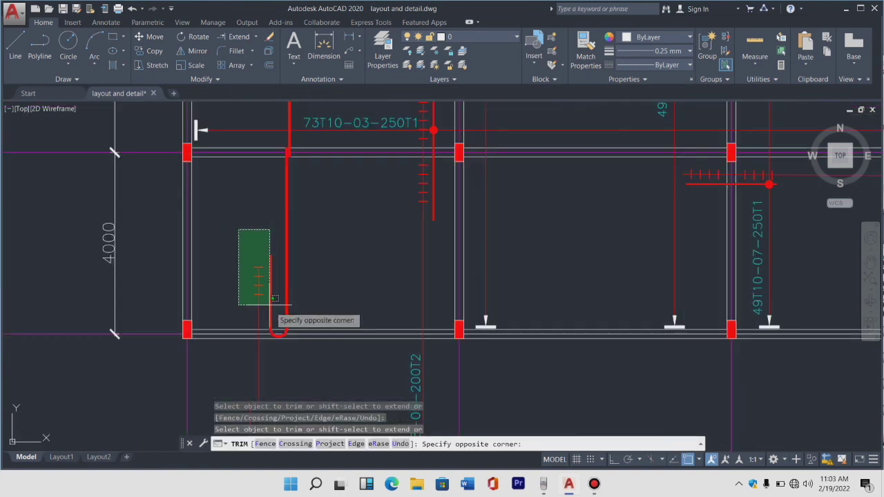
{"action": "left_click", "coordinate": [252, 228]}
{"action": "scroll", "coordinate": [250, 297], "scroll_direction": "up", "scroll_amount": 4}
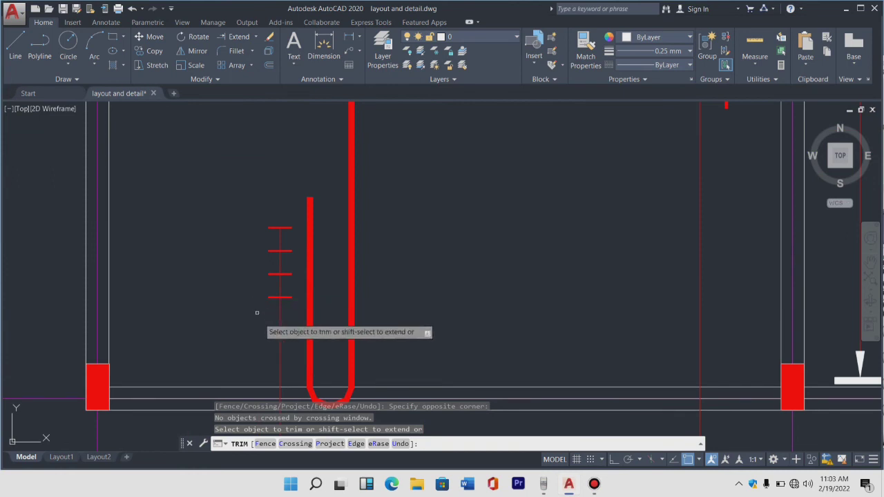
{"action": "key", "text": "Escape"}
{"action": "left_click", "coordinate": [283, 336]}
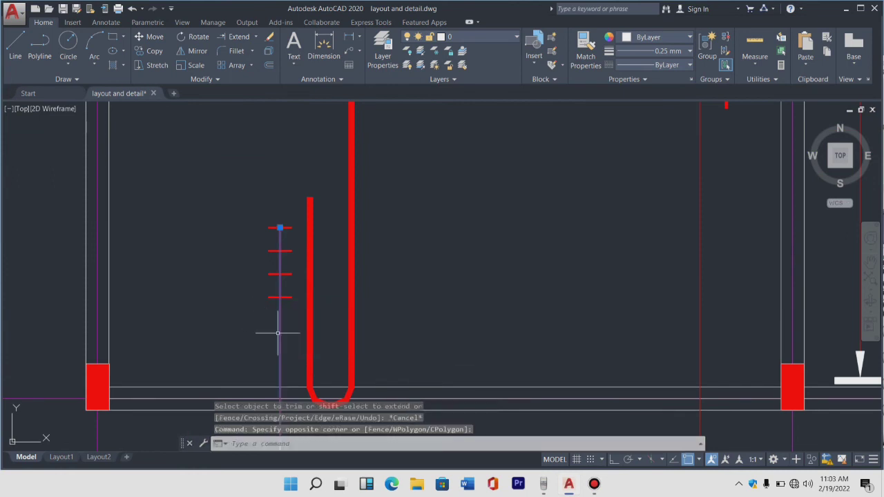
{"action": "left_click", "coordinate": [280, 215]}
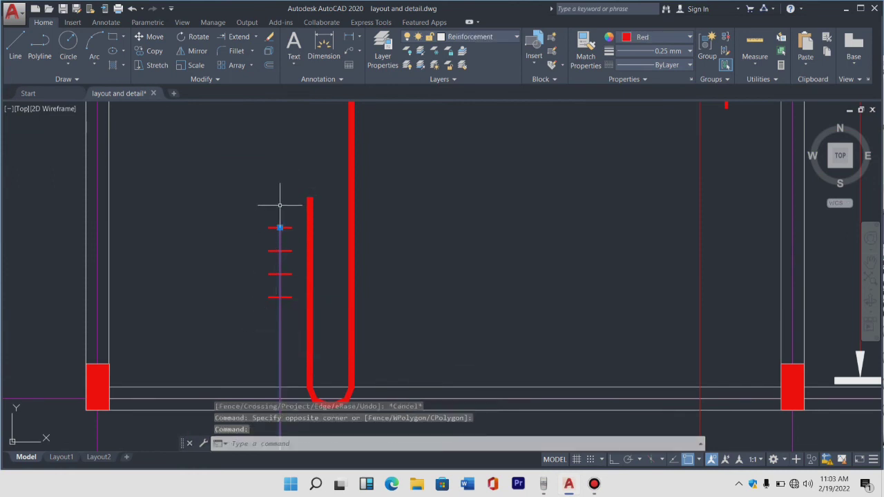
{"action": "left_click", "coordinate": [279, 228]}
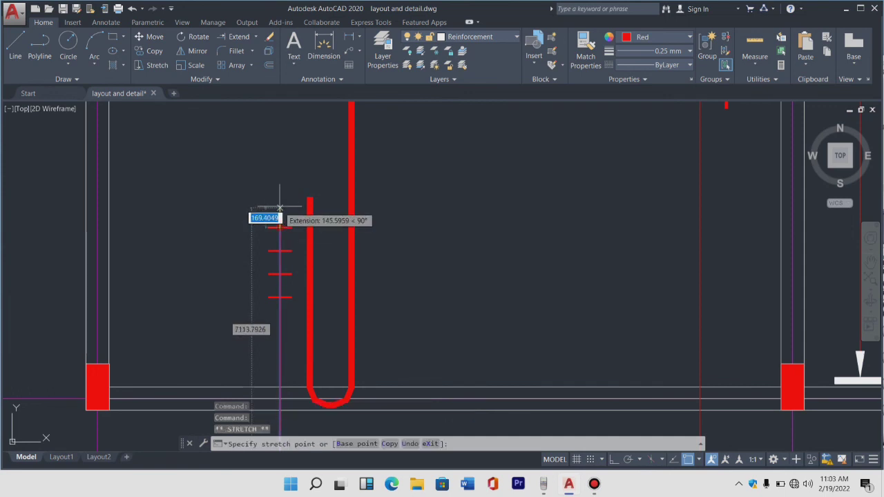
{"action": "scroll", "coordinate": [293, 175], "scroll_direction": "down", "scroll_amount": 2}
{"action": "scroll", "coordinate": [294, 175], "scroll_direction": "down", "scroll_amount": 4}
{"action": "key", "text": "Escape"}
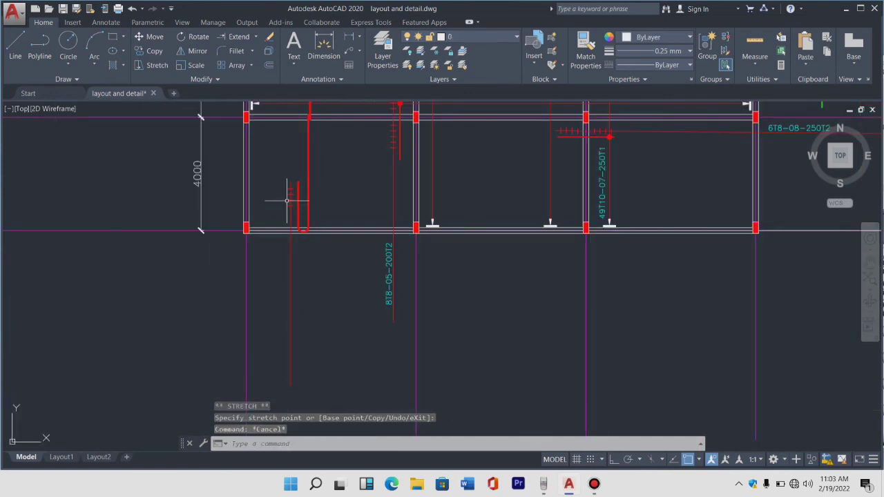
{"action": "scroll", "coordinate": [287, 201], "scroll_direction": "up", "scroll_amount": 2}
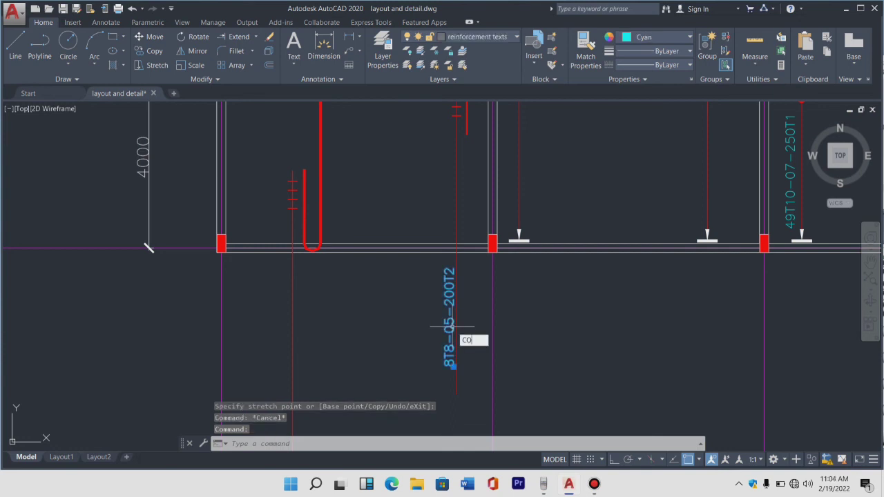
Step: Copy the 8T8-05-200T2 label under the left hooked bar in the lower-left bay
{"action": "type", "text": "co"}
{"action": "key", "text": "Return"}
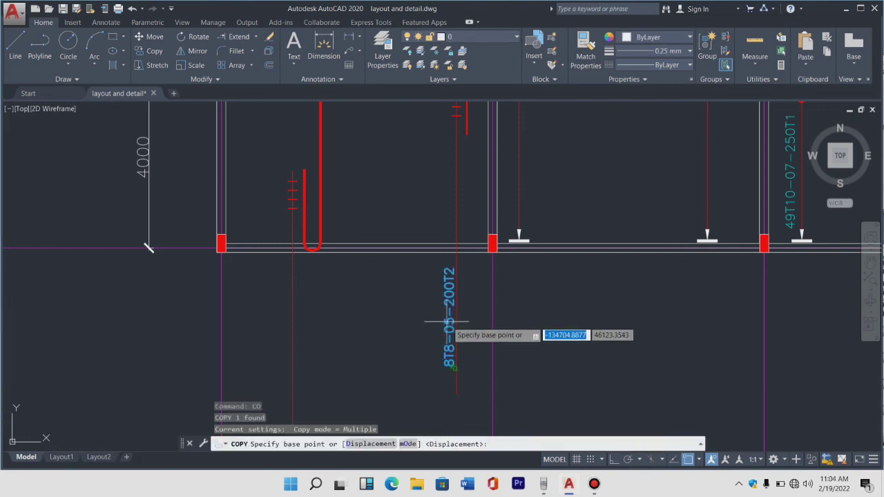
{"action": "left_click", "coordinate": [451, 366]}
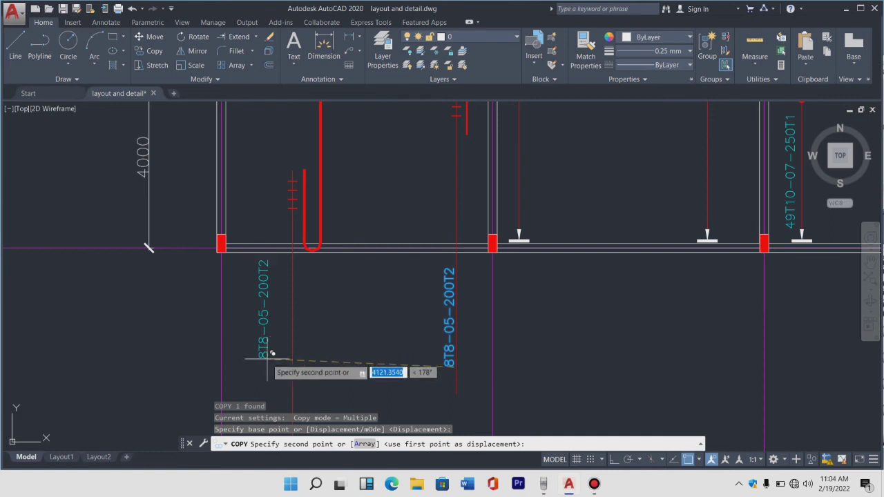
{"action": "left_click", "coordinate": [274, 356]}
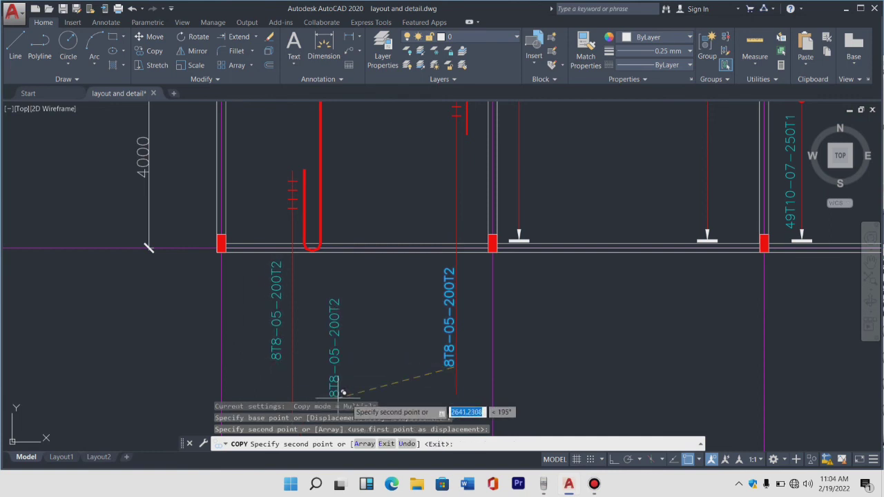
{"action": "scroll", "coordinate": [359, 379], "scroll_direction": "down", "scroll_amount": 4}
Step: Window-select the four red tick marks on the vertical bar line
{"action": "key", "text": "Escape"}
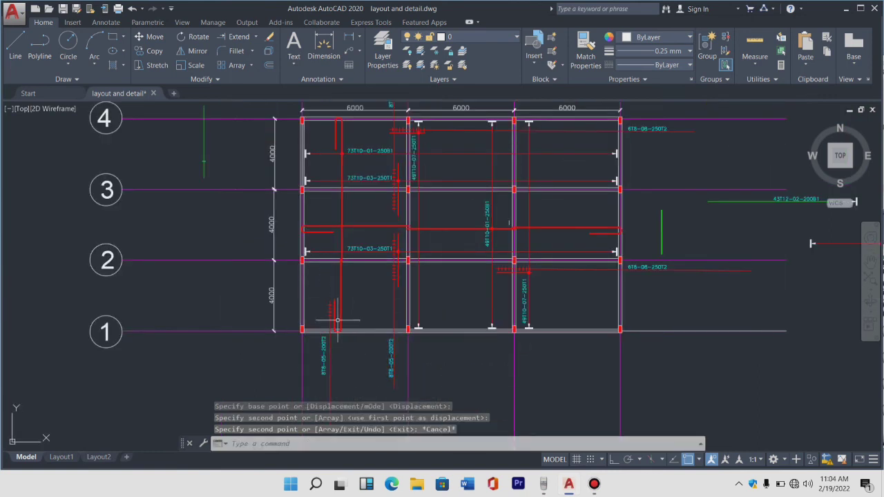
{"action": "scroll", "coordinate": [333, 316], "scroll_direction": "up", "scroll_amount": 5}
{"action": "scroll", "coordinate": [333, 316], "scroll_direction": "up", "scroll_amount": 4}
{"action": "left_click", "coordinate": [349, 340]}
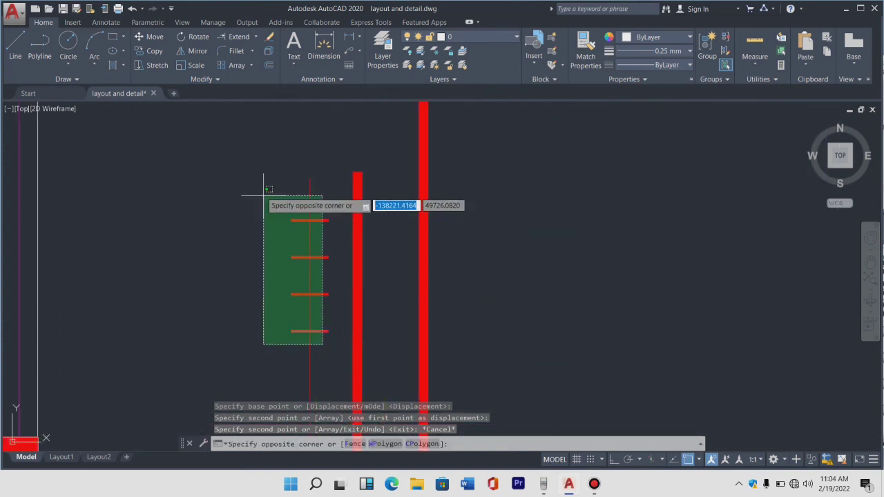
{"action": "left_click", "coordinate": [267, 192]}
{"action": "scroll", "coordinate": [262, 193], "scroll_direction": "down", "scroll_amount": 3}
{"action": "scroll", "coordinate": [286, 225], "scroll_direction": "down", "scroll_amount": 2}
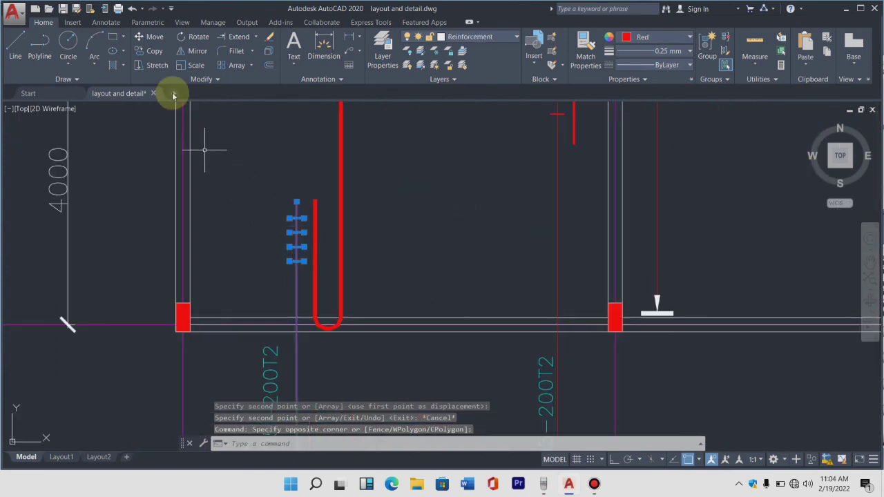
Step: Copy the four tick marks beside the hooked bar in the top-left bay
{"action": "left_click", "coordinate": [150, 50]}
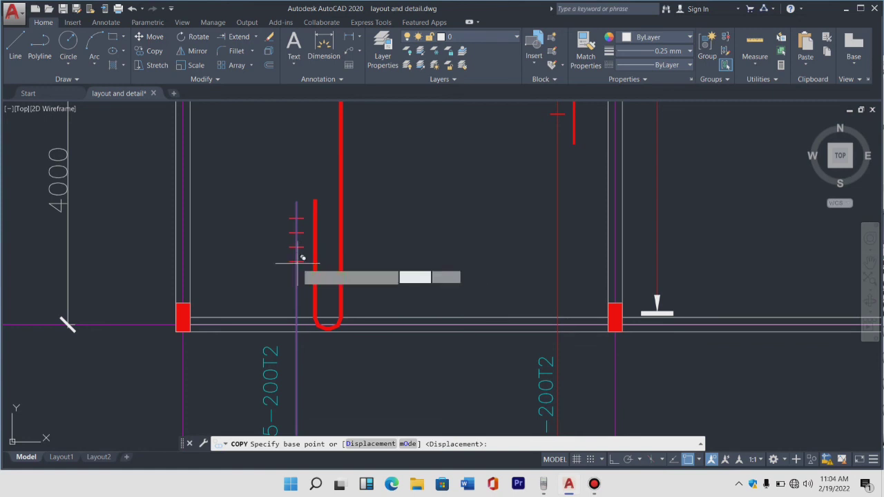
{"action": "left_click", "coordinate": [300, 253]}
{"action": "scroll", "coordinate": [300, 253], "scroll_direction": "down", "scroll_amount": 3}
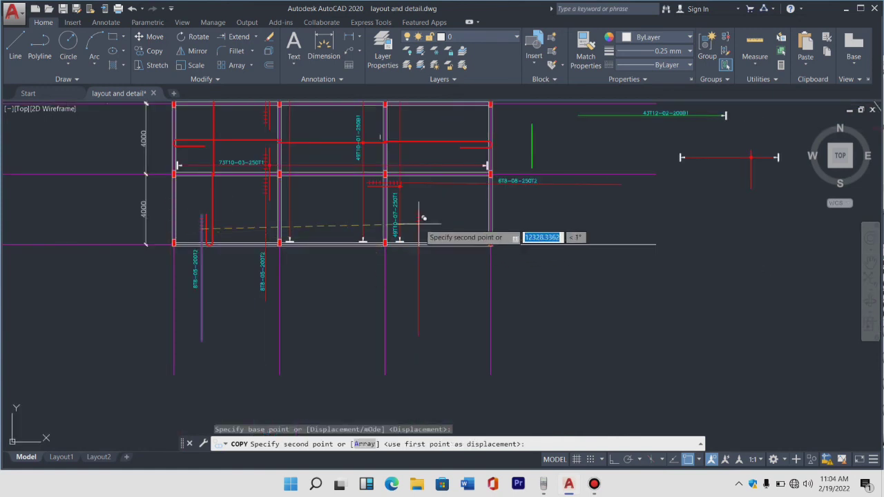
{"action": "scroll", "coordinate": [434, 250], "scroll_direction": "down", "scroll_amount": 2}
{"action": "scroll", "coordinate": [353, 188], "scroll_direction": "up", "scroll_amount": 3}
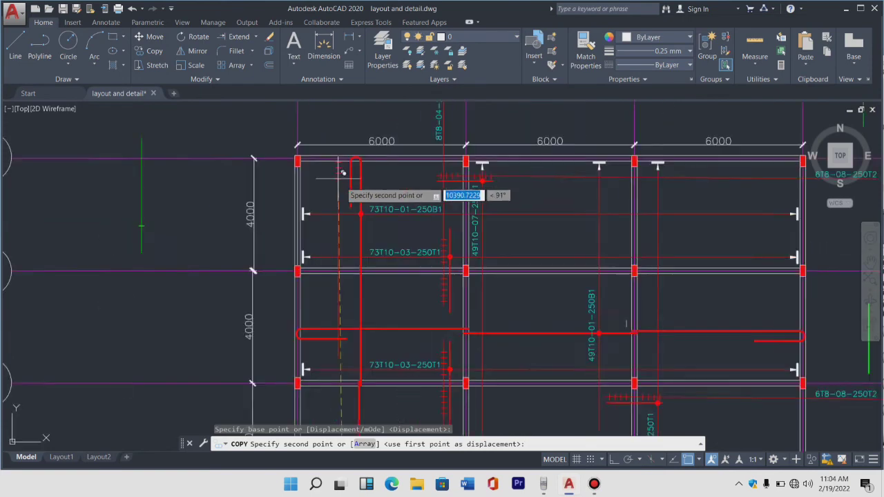
{"action": "scroll", "coordinate": [349, 181], "scroll_direction": "up", "scroll_amount": 3}
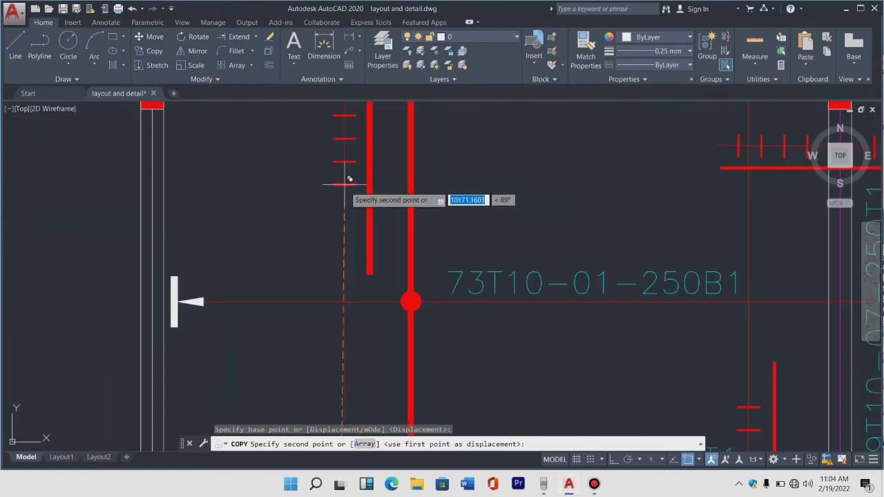
{"action": "left_click", "coordinate": [347, 302]}
{"action": "scroll", "coordinate": [324, 293], "scroll_direction": "down", "scroll_amount": 3}
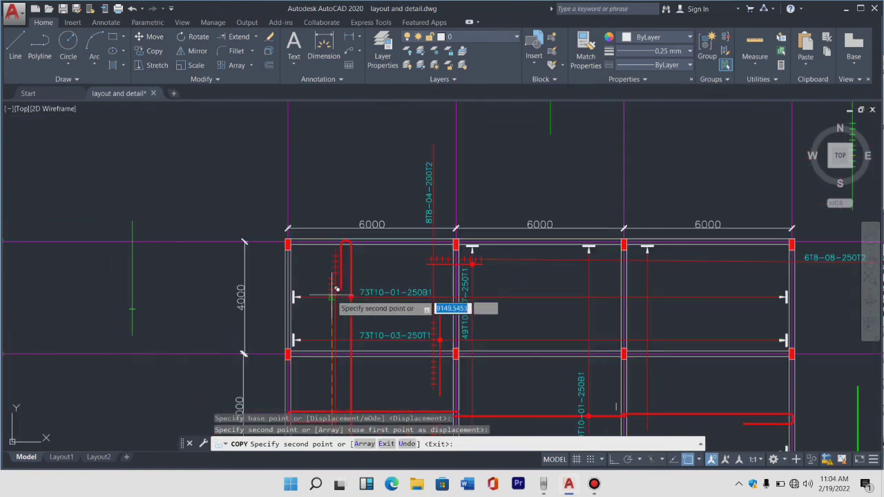
{"action": "key", "text": "Escape"}
{"action": "scroll", "coordinate": [331, 304], "scroll_direction": "up", "scroll_amount": 4}
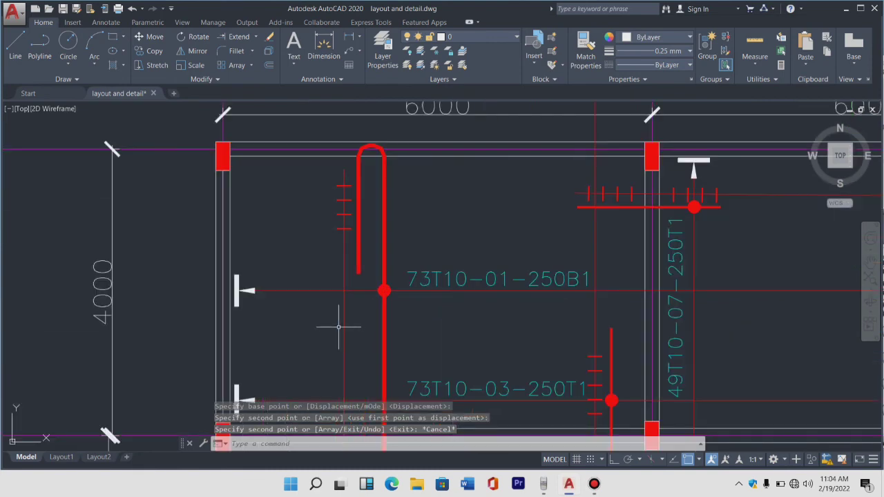
{"action": "scroll", "coordinate": [344, 331], "scroll_direction": "down", "scroll_amount": 4}
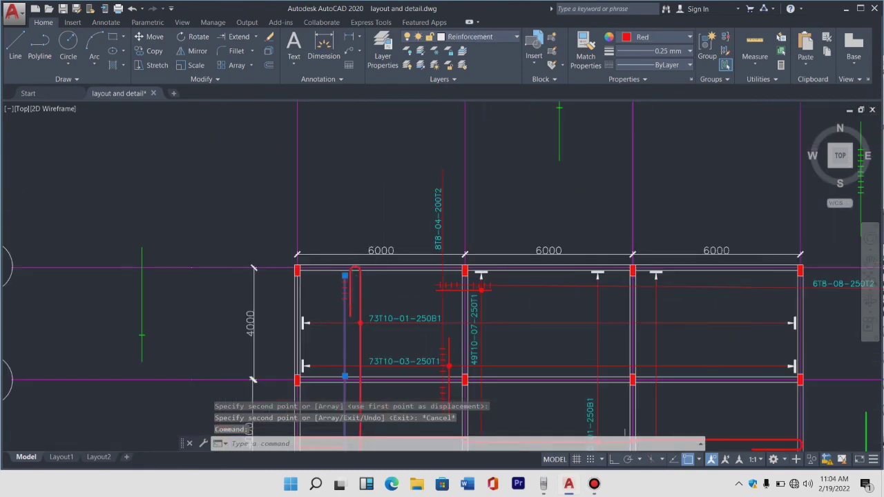
Step: Begin stretching the end of the vertical tick-marked line, then cancel it
{"action": "scroll", "coordinate": [349, 280], "scroll_direction": "up", "scroll_amount": 5}
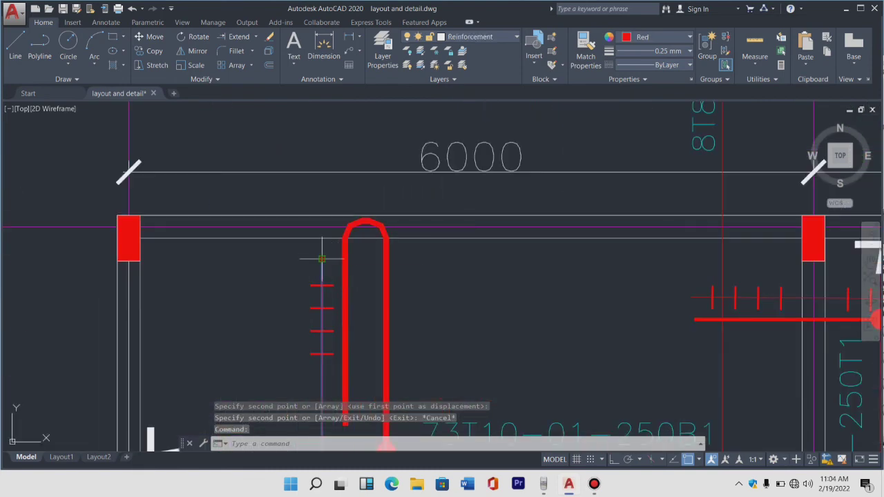
{"action": "left_click", "coordinate": [322, 259]}
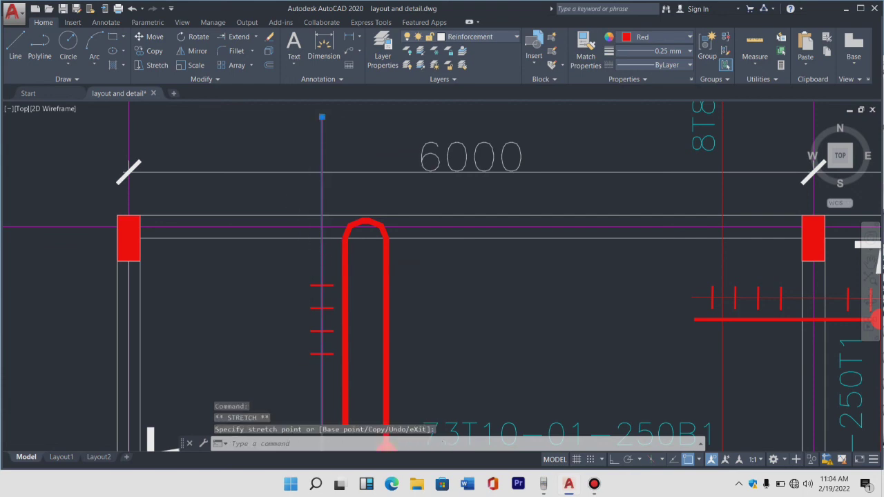
{"action": "scroll", "coordinate": [322, 118], "scroll_direction": "down", "scroll_amount": 5}
{"action": "scroll", "coordinate": [312, 186], "scroll_direction": "up", "scroll_amount": 5}
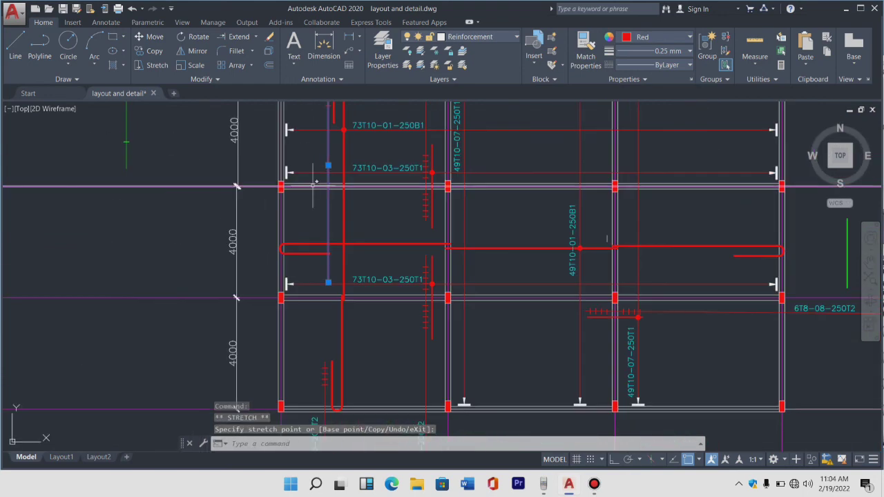
{"action": "key", "text": "Escape"}
Step: Attempt two trims on the vertical line, cancelling both
{"action": "key", "text": "Return"}
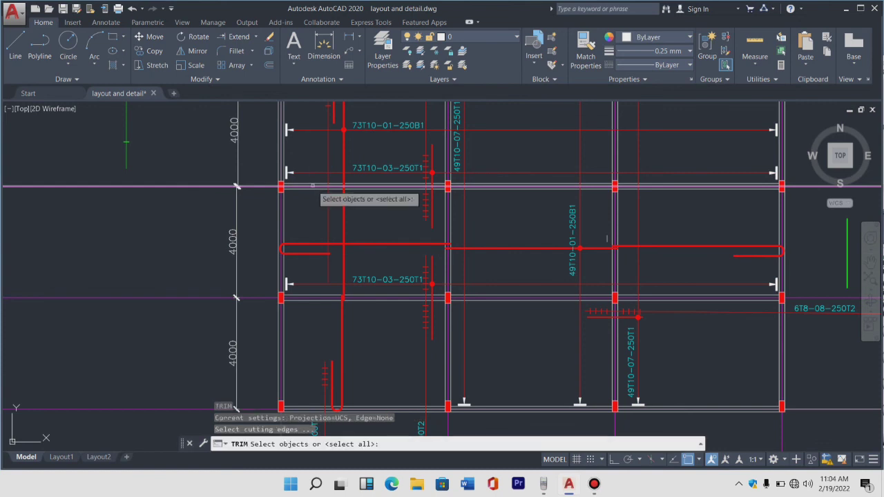
{"action": "left_click", "coordinate": [331, 157]}
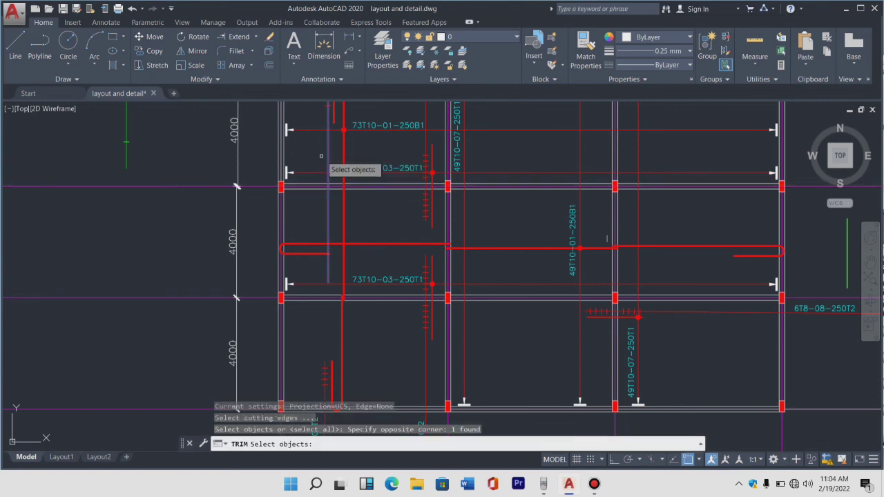
{"action": "key", "text": "Escape"}
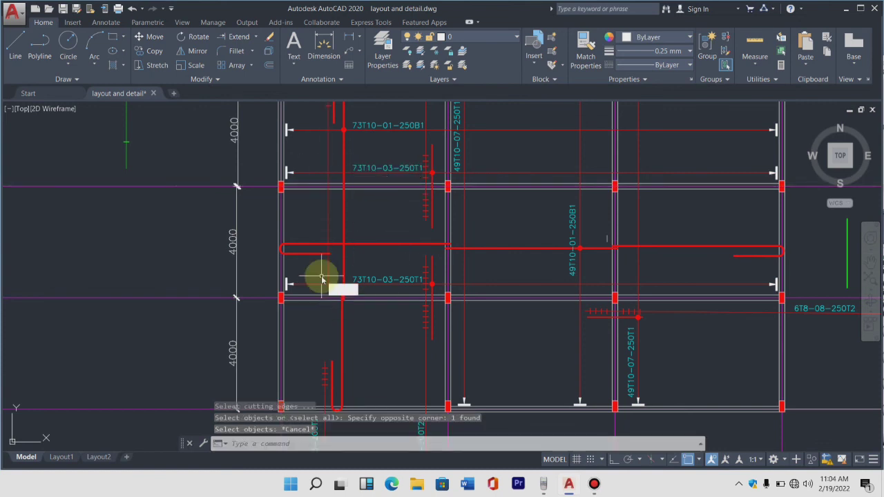
{"action": "type", "text": "TR"}
{"action": "key", "text": "Return"}
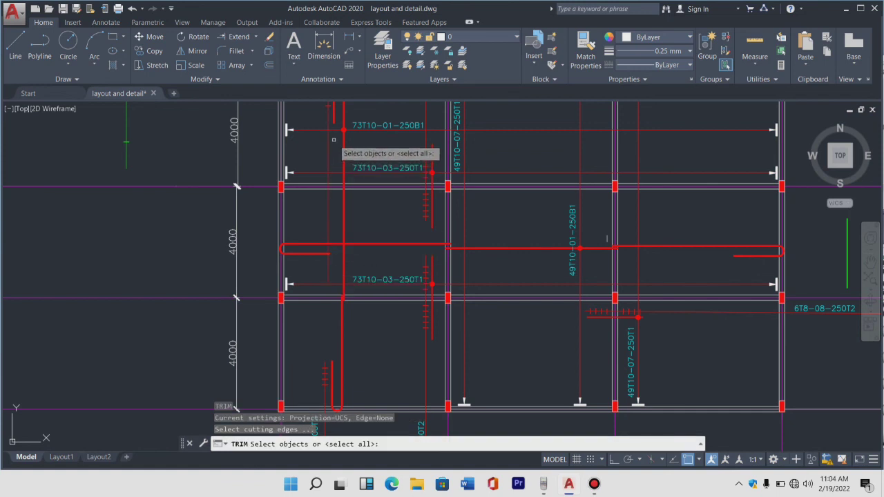
{"action": "left_click", "coordinate": [329, 141]}
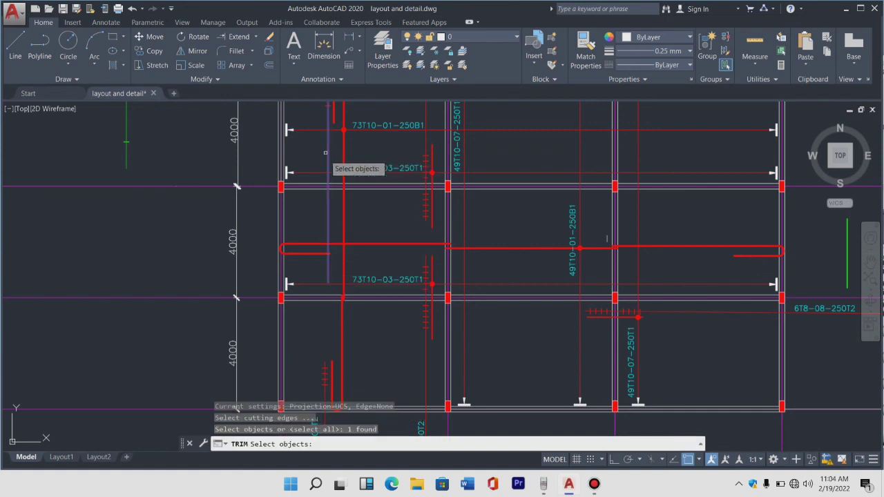
{"action": "key", "text": "Escape"}
Step: Stretch the vertical tick-marked line's end upward past the top of the hooked bar
{"action": "left_click", "coordinate": [328, 283]}
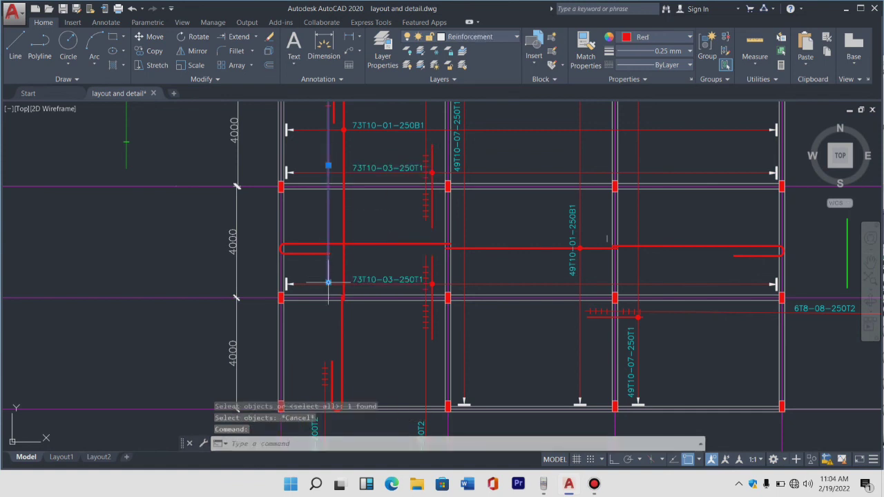
{"action": "left_click", "coordinate": [329, 282]}
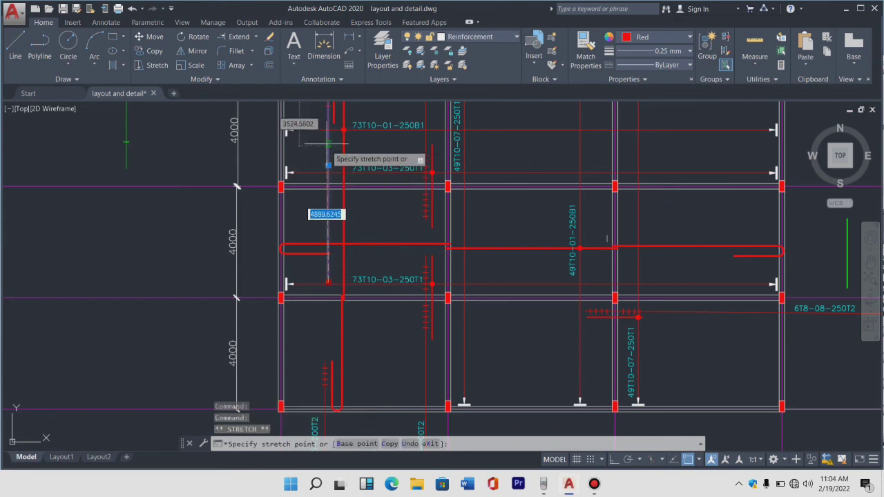
{"action": "left_click", "coordinate": [328, 129]}
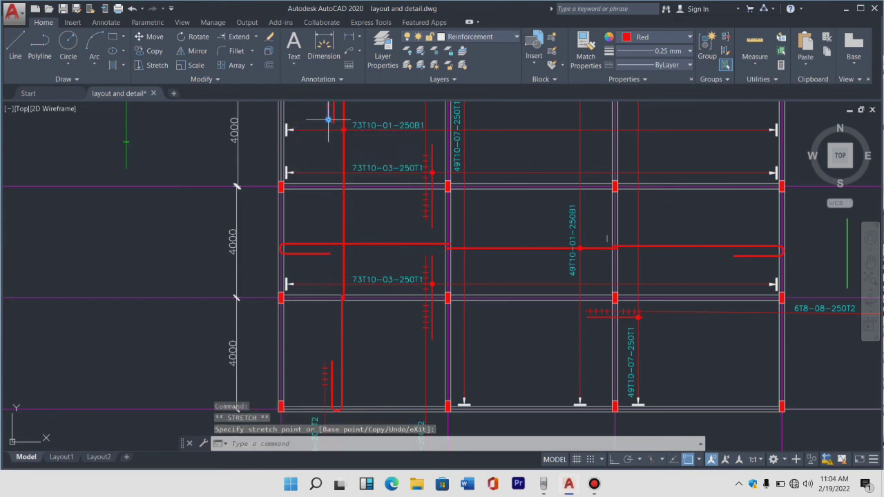
{"action": "scroll", "coordinate": [304, 214], "scroll_direction": "down", "scroll_amount": 6}
{"action": "scroll", "coordinate": [311, 209], "scroll_direction": "up", "scroll_amount": 3}
{"action": "scroll", "coordinate": [311, 209], "scroll_direction": "up", "scroll_amount": 10}
{"action": "key", "text": "Escape"}
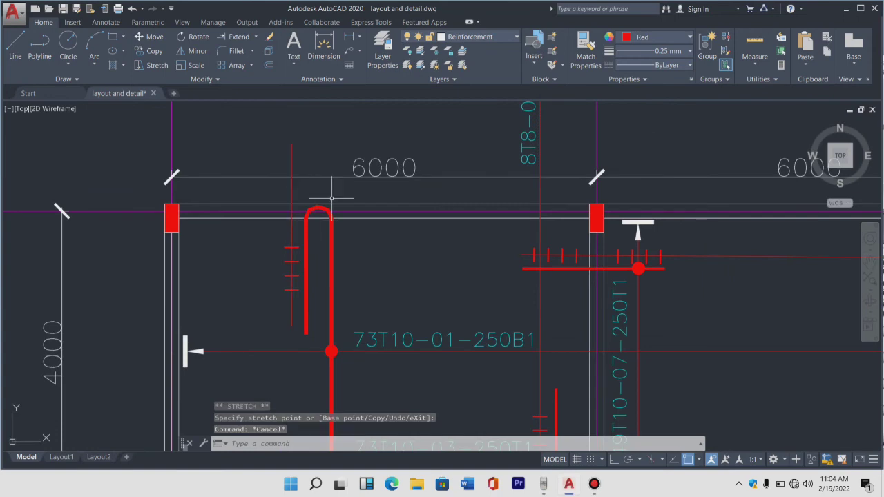
{"action": "scroll", "coordinate": [295, 182], "scroll_direction": "down", "scroll_amount": 2}
{"action": "scroll", "coordinate": [311, 193], "scroll_direction": "down", "scroll_amount": 2}
{"action": "scroll", "coordinate": [330, 205], "scroll_direction": "down", "scroll_amount": 5}
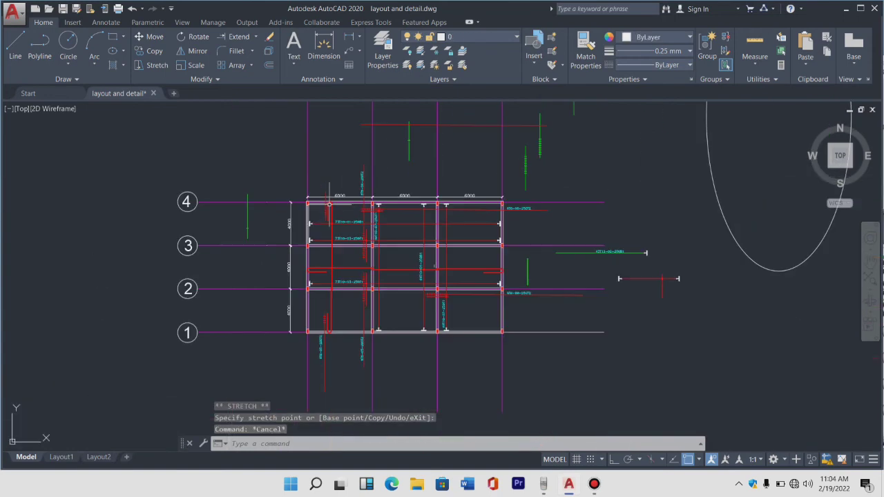
{"action": "scroll", "coordinate": [330, 218], "scroll_direction": "up", "scroll_amount": 6}
{"action": "scroll", "coordinate": [325, 193], "scroll_direction": "down", "scroll_amount": 2}
{"action": "scroll", "coordinate": [321, 165], "scroll_direction": "up", "scroll_amount": 2}
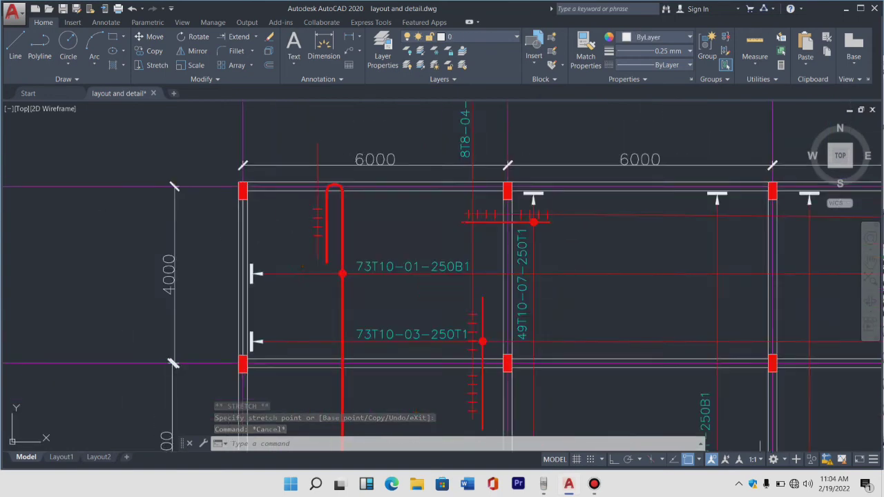
{"action": "scroll", "coordinate": [319, 146], "scroll_direction": "up", "scroll_amount": 4}
{"action": "scroll", "coordinate": [308, 233], "scroll_direction": "down", "scroll_amount": 4}
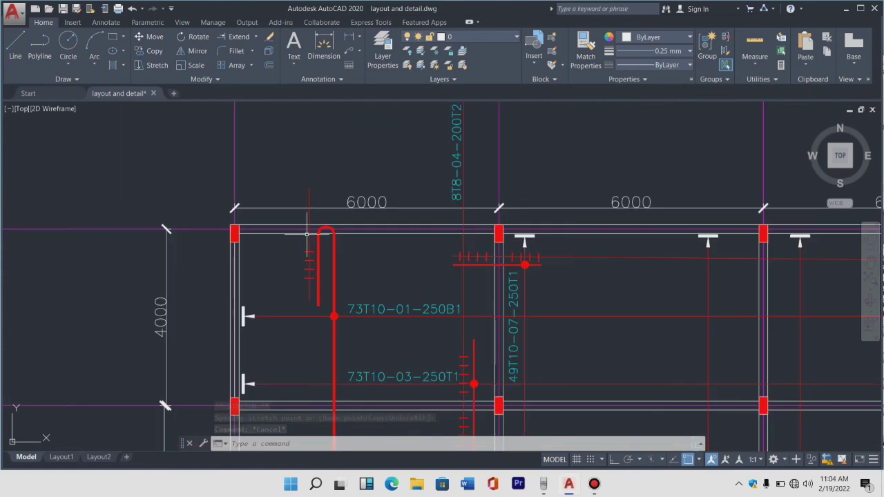
Step: Grip-stretch the thin distribution line's top end up above the 6000 dimension
{"action": "left_click", "coordinate": [309, 188]}
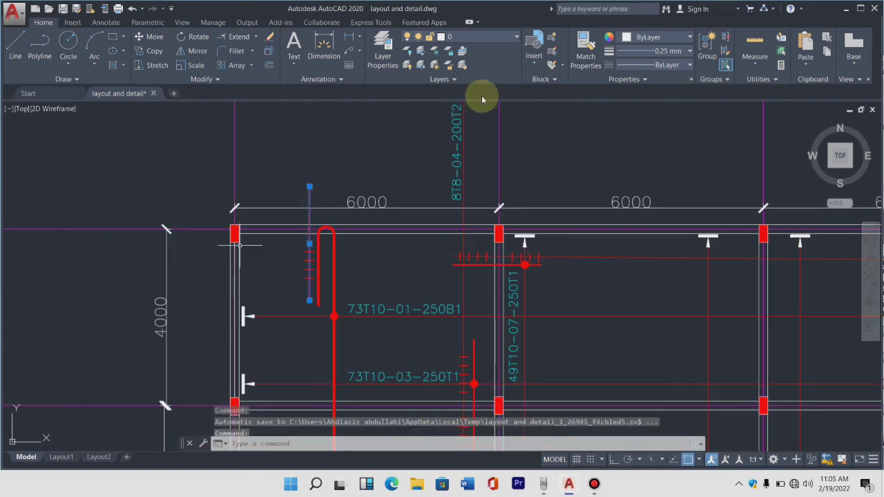
{"action": "left_click", "coordinate": [309, 186]}
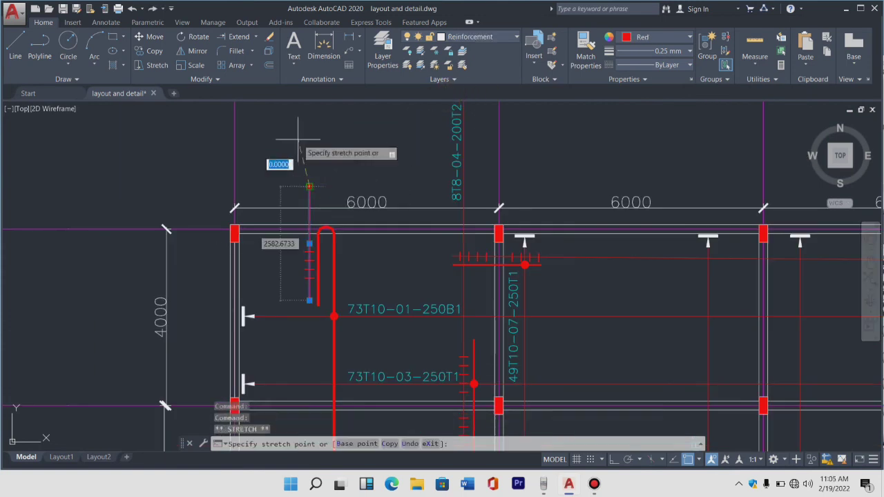
{"action": "left_click", "coordinate": [310, 107]}
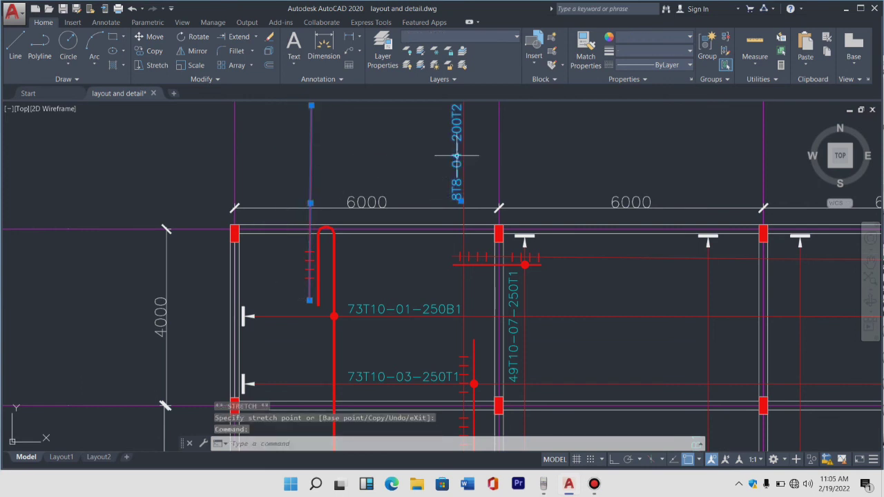
{"action": "type", "text": "CO"}
Step: Copy the 8T8-04-200T2 bar label beside the extended line
{"action": "key", "text": "Return"}
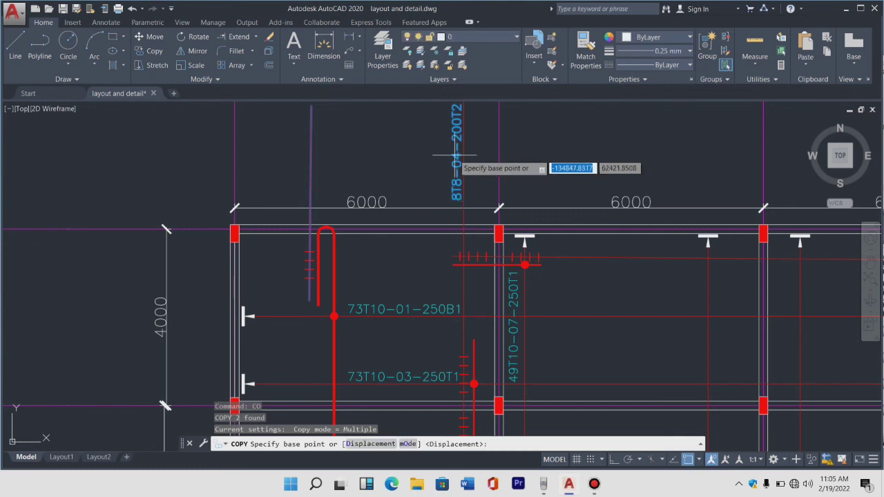
{"action": "left_click", "coordinate": [462, 199]}
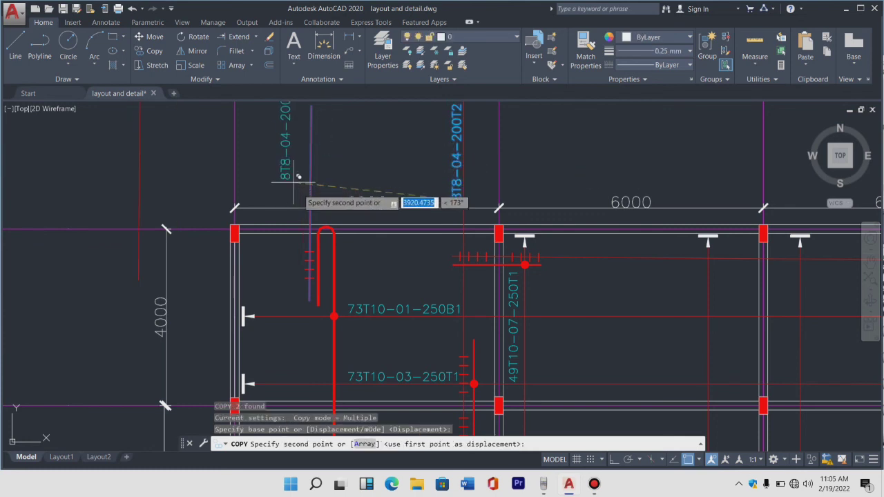
{"action": "left_click", "coordinate": [310, 199]}
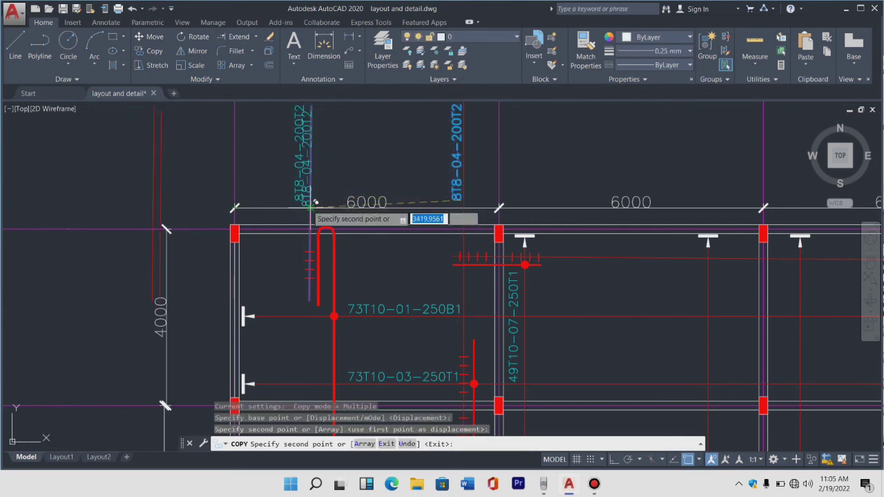
{"action": "key", "text": "Escape"}
Step: Window-select the four left tick marks and their line
{"action": "scroll", "coordinate": [310, 206], "scroll_direction": "down", "scroll_amount": 4}
{"action": "scroll", "coordinate": [288, 178], "scroll_direction": "down", "scroll_amount": 4}
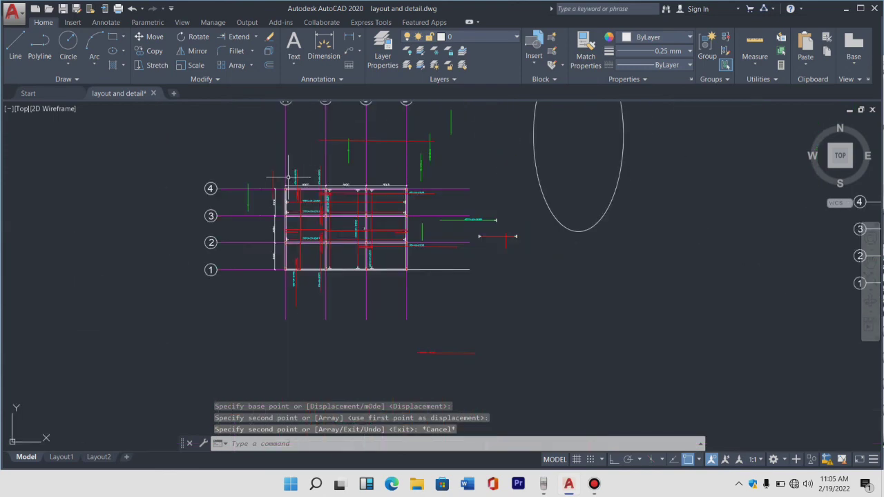
{"action": "scroll", "coordinate": [315, 223], "scroll_direction": "up", "scroll_amount": 4}
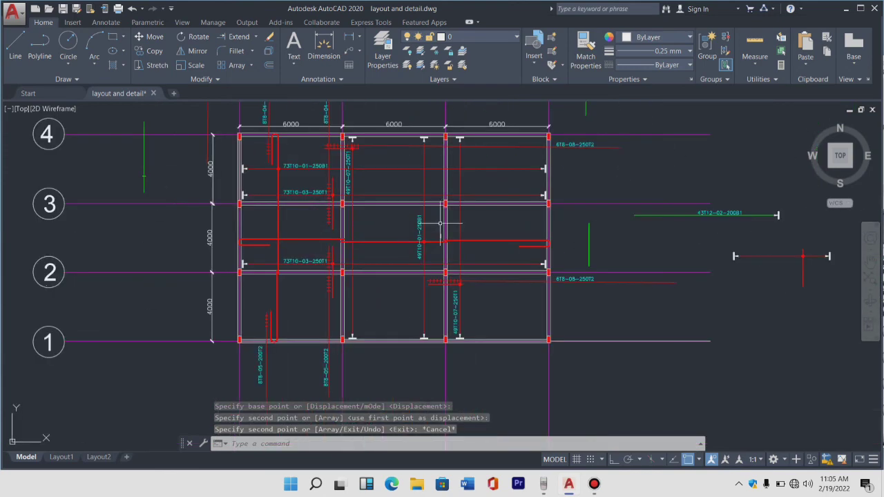
{"action": "scroll", "coordinate": [559, 335], "scroll_direction": "up", "scroll_amount": 2}
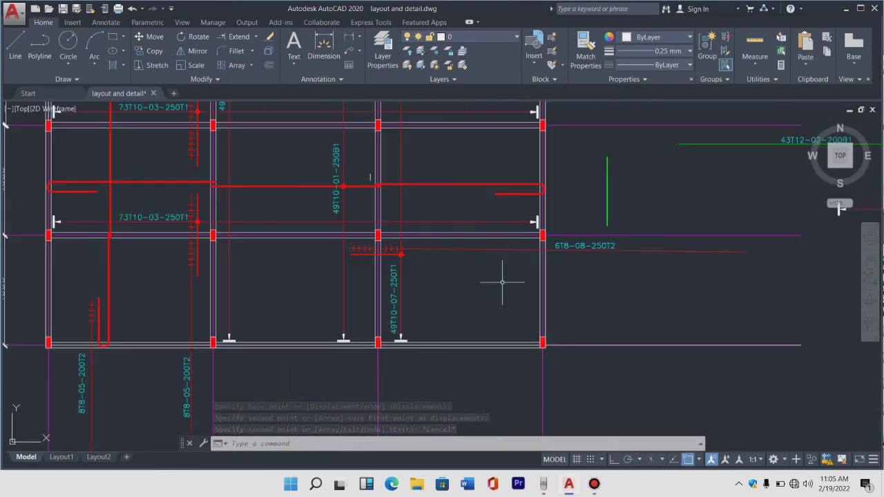
{"action": "scroll", "coordinate": [502, 282], "scroll_direction": "down", "scroll_amount": 2}
{"action": "scroll", "coordinate": [519, 232], "scroll_direction": "up", "scroll_amount": 6}
{"action": "scroll", "coordinate": [506, 205], "scroll_direction": "up", "scroll_amount": 2}
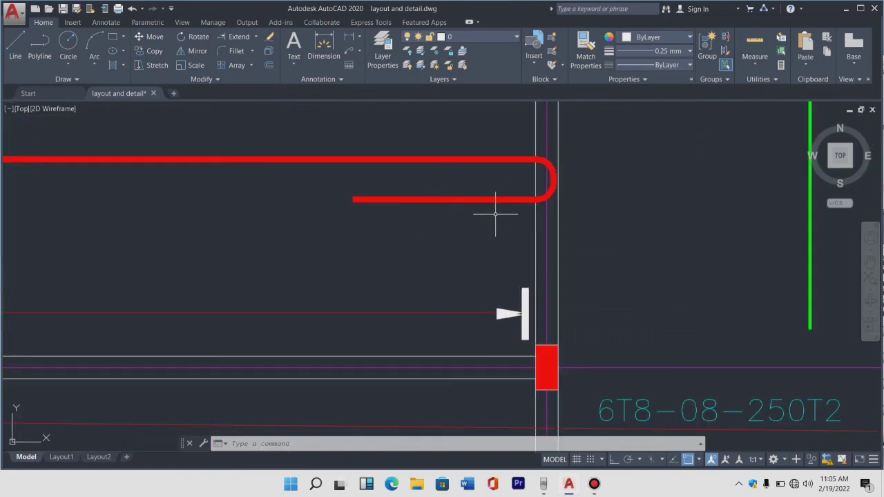
{"action": "scroll", "coordinate": [495, 215], "scroll_direction": "down", "scroll_amount": 5}
{"action": "scroll", "coordinate": [495, 221], "scroll_direction": "down", "scroll_amount": 1}
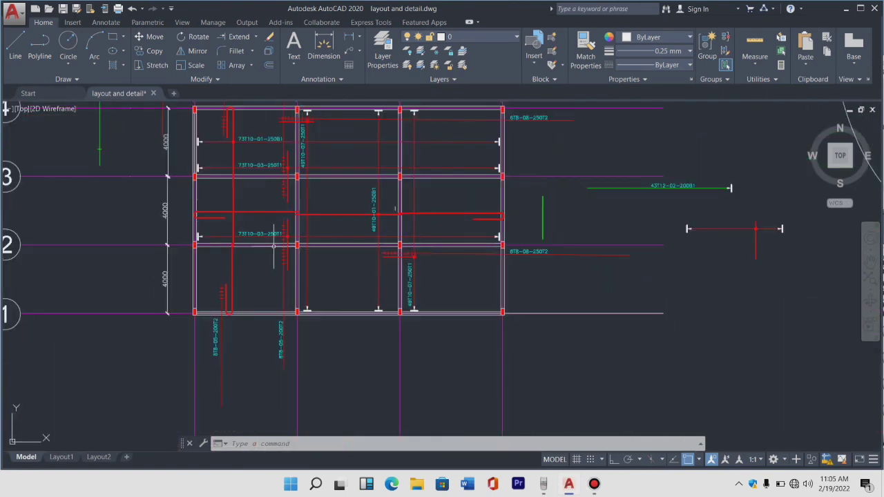
{"action": "scroll", "coordinate": [278, 254], "scroll_direction": "up", "scroll_amount": 4}
{"action": "scroll", "coordinate": [286, 253], "scroll_direction": "up", "scroll_amount": 4}
{"action": "scroll", "coordinate": [349, 271], "scroll_direction": "down", "scroll_amount": 6}
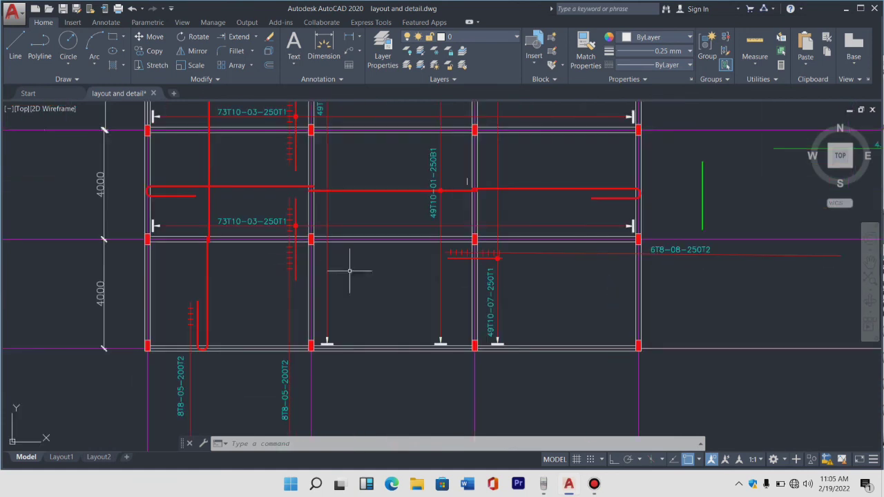
{"action": "scroll", "coordinate": [484, 259], "scroll_direction": "up", "scroll_amount": 4}
{"action": "scroll", "coordinate": [440, 250], "scroll_direction": "up", "scroll_amount": 3}
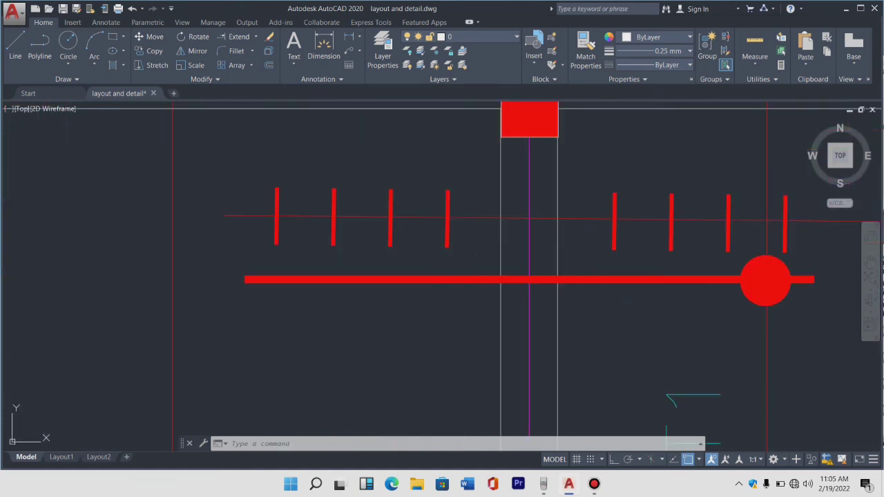
{"action": "left_click", "coordinate": [467, 251]}
{"action": "left_click", "coordinate": [220, 201]}
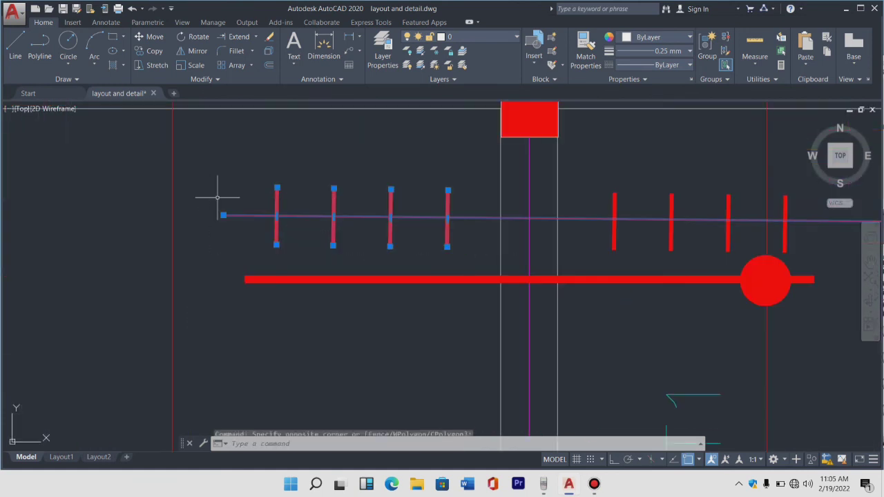
Step: Copy the selected tick marks to below the right bar hook
{"action": "left_click", "coordinate": [153, 54]}
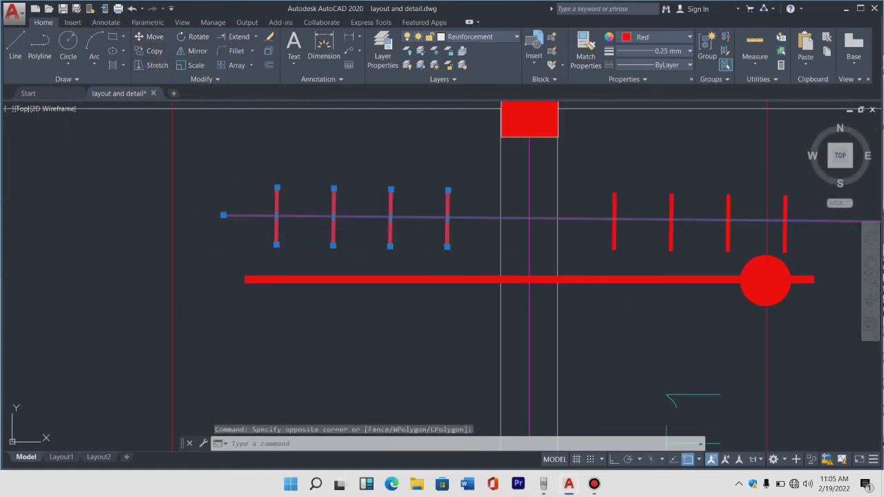
{"action": "left_click", "coordinate": [335, 216]}
{"action": "scroll", "coordinate": [247, 249], "scroll_direction": "down", "scroll_amount": 4}
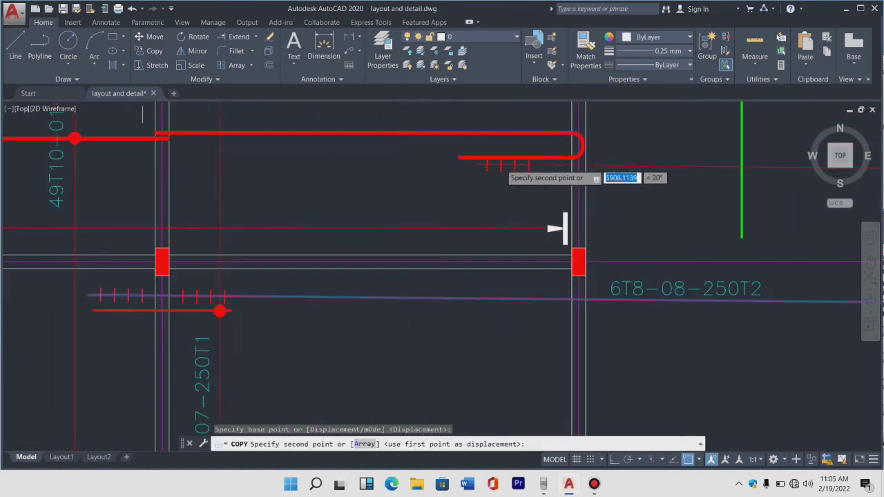
{"action": "scroll", "coordinate": [500, 164], "scroll_direction": "up", "scroll_amount": 2}
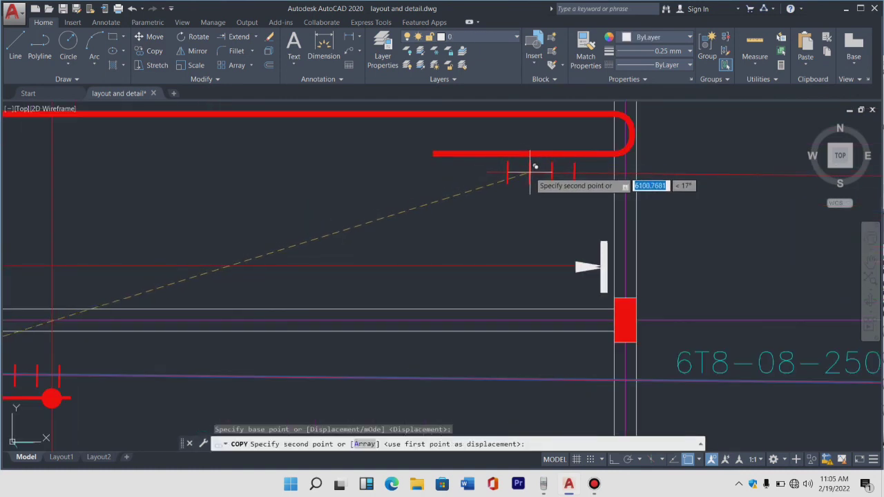
{"action": "left_click", "coordinate": [529, 172]}
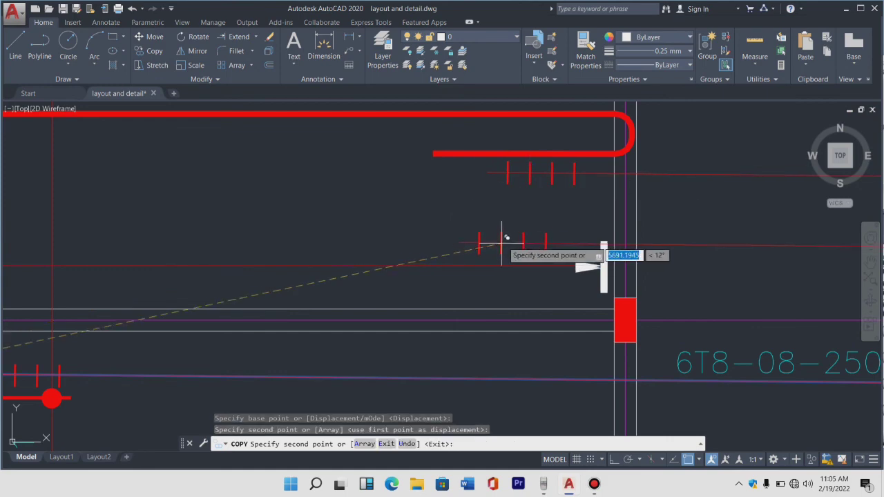
{"action": "key", "text": "Escape"}
Step: Copy the tick marks under the right hook to beneath the left bar hook
{"action": "scroll", "coordinate": [539, 246], "scroll_direction": "down", "scroll_amount": 3}
{"action": "scroll", "coordinate": [511, 247], "scroll_direction": "down", "scroll_amount": 4}
{"action": "scroll", "coordinate": [525, 256], "scroll_direction": "up", "scroll_amount": 5}
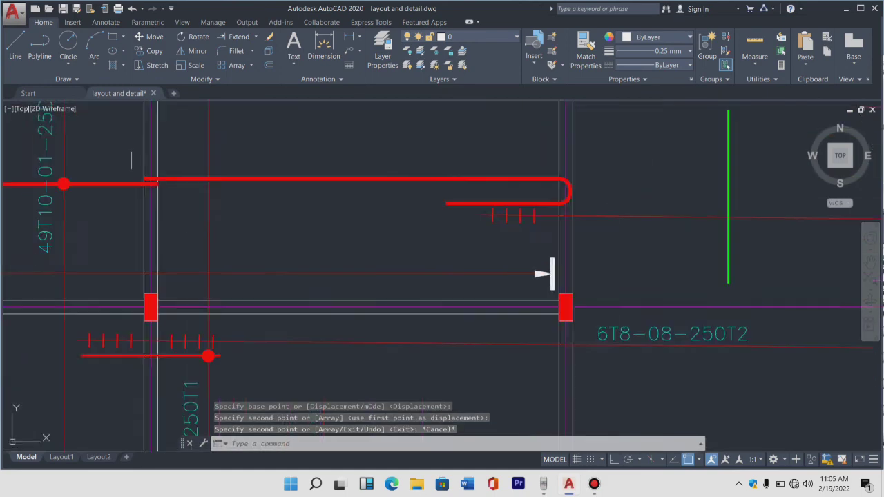
{"action": "scroll", "coordinate": [543, 270], "scroll_direction": "up", "scroll_amount": 3}
{"action": "scroll", "coordinate": [525, 266], "scroll_direction": "down", "scroll_amount": 3}
{"action": "scroll", "coordinate": [519, 276], "scroll_direction": "down", "scroll_amount": 3}
{"action": "scroll", "coordinate": [516, 289], "scroll_direction": "down", "scroll_amount": 3}
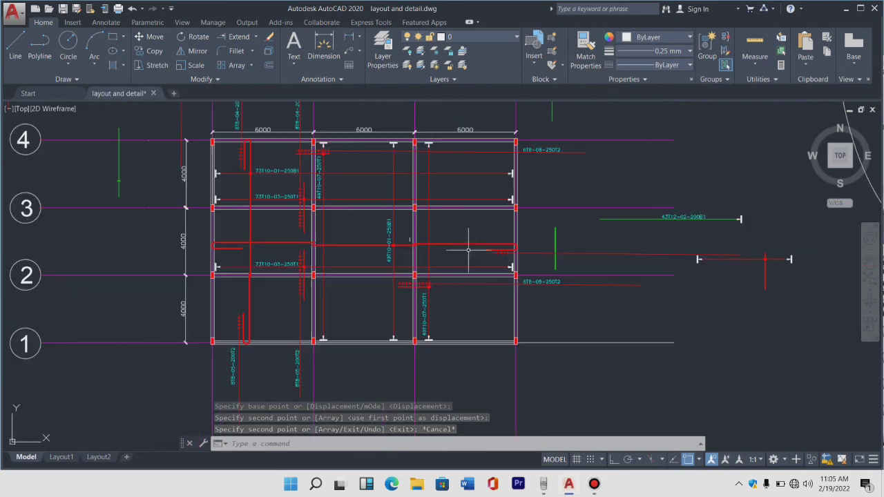
{"action": "scroll", "coordinate": [483, 242], "scroll_direction": "down", "scroll_amount": 2}
{"action": "scroll", "coordinate": [482, 255], "scroll_direction": "up", "scroll_amount": 4}
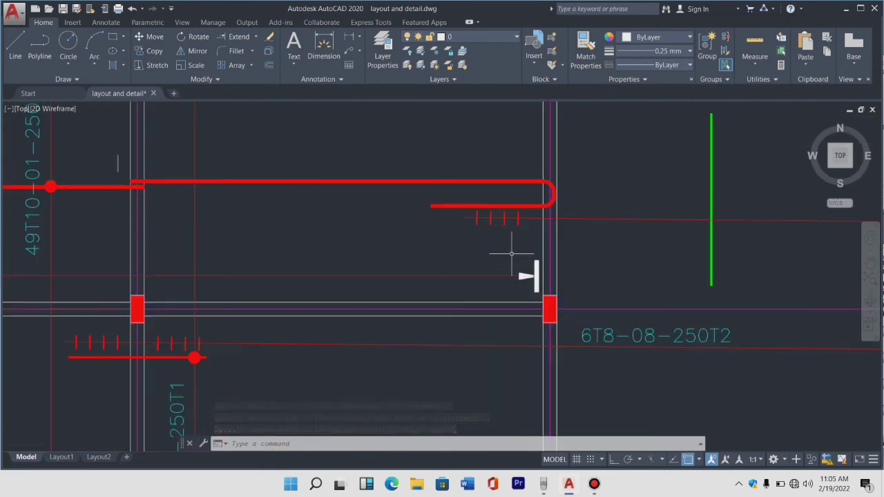
{"action": "scroll", "coordinate": [516, 259], "scroll_direction": "up", "scroll_amount": 2}
{"action": "left_click", "coordinate": [529, 230]}
{"action": "left_click", "coordinate": [464, 191]}
{"action": "left_click", "coordinate": [454, 185]}
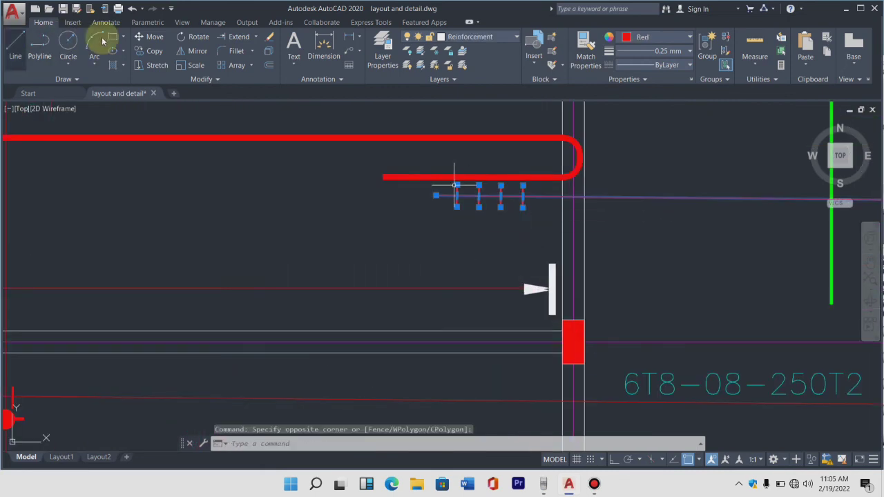
{"action": "left_click", "coordinate": [155, 51]}
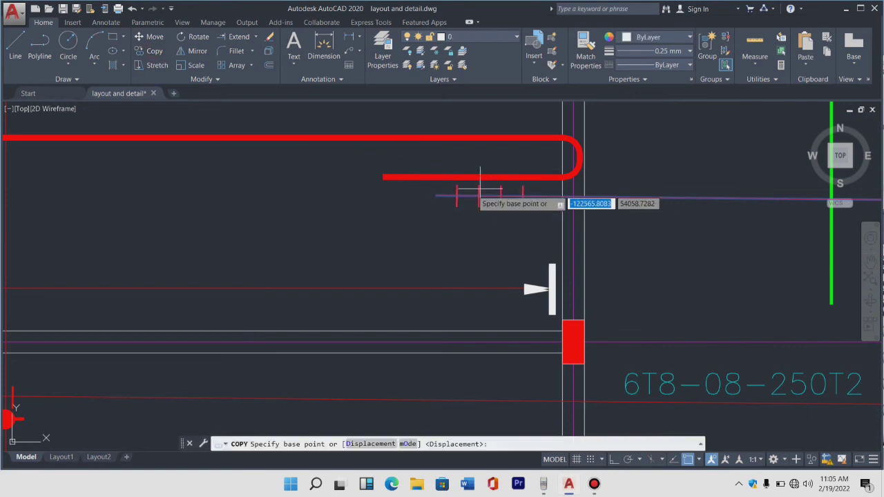
{"action": "left_click", "coordinate": [565, 222]}
{"action": "scroll", "coordinate": [565, 224], "scroll_direction": "down", "scroll_amount": 3}
{"action": "scroll", "coordinate": [565, 223], "scroll_direction": "down", "scroll_amount": 2}
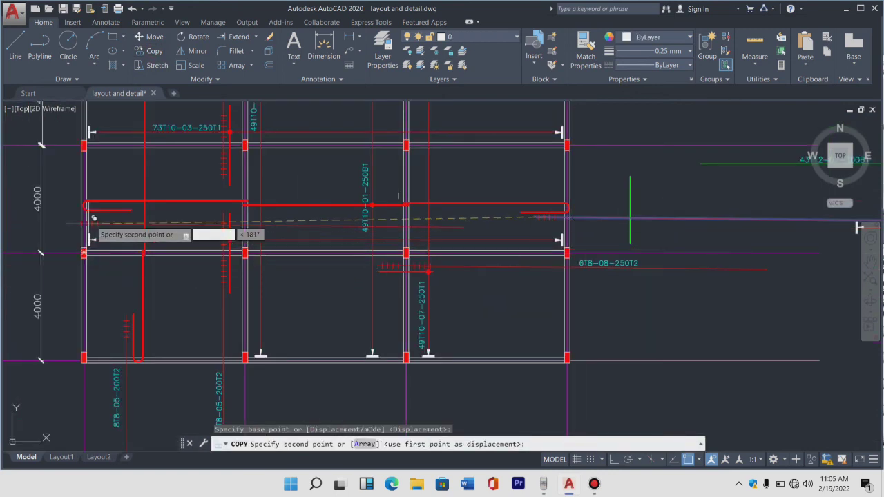
{"action": "scroll", "coordinate": [88, 219], "scroll_direction": "up", "scroll_amount": 4}
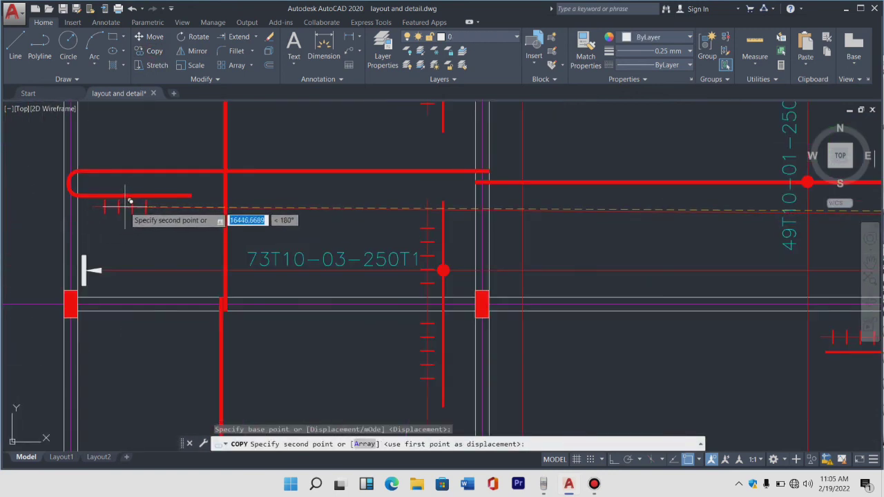
{"action": "left_click", "coordinate": [127, 202]}
{"action": "key", "text": "Escape"}
{"action": "scroll", "coordinate": [441, 248], "scroll_direction": "down", "scroll_amount": 5}
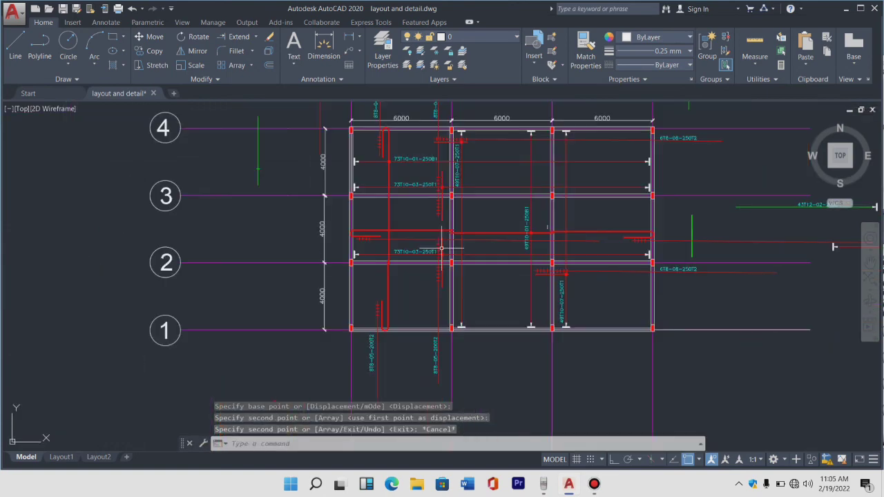
{"action": "scroll", "coordinate": [666, 232], "scroll_direction": "up", "scroll_amount": 4}
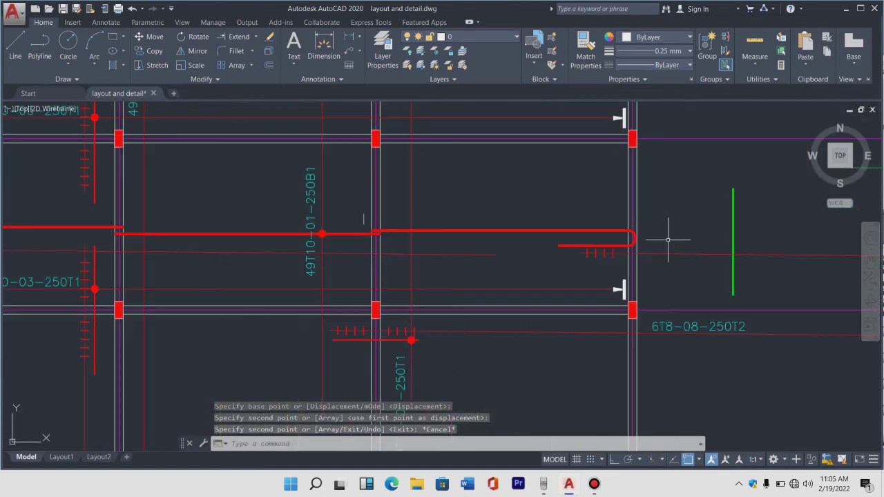
{"action": "type", "text": "r"}
{"action": "key", "text": "Return"}
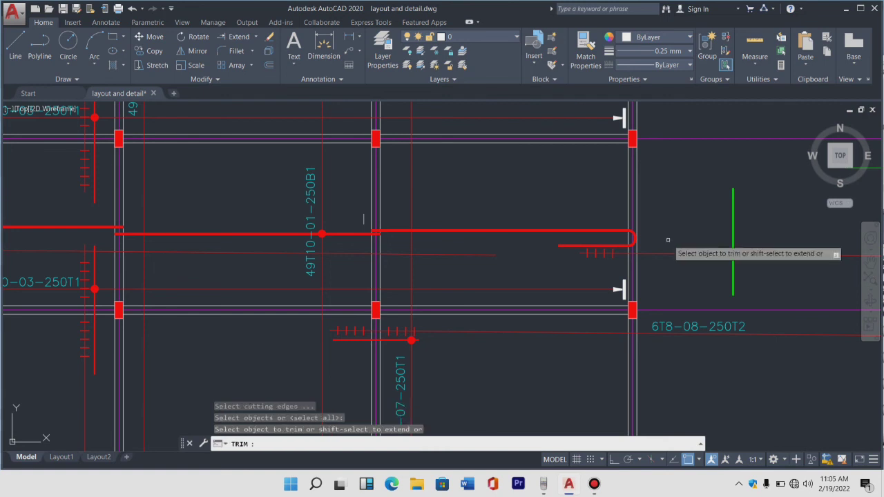
{"action": "left_click", "coordinate": [696, 280]}
{"action": "left_click_drag", "start_coordinate": [696, 280], "coordinate": [690, 234]}
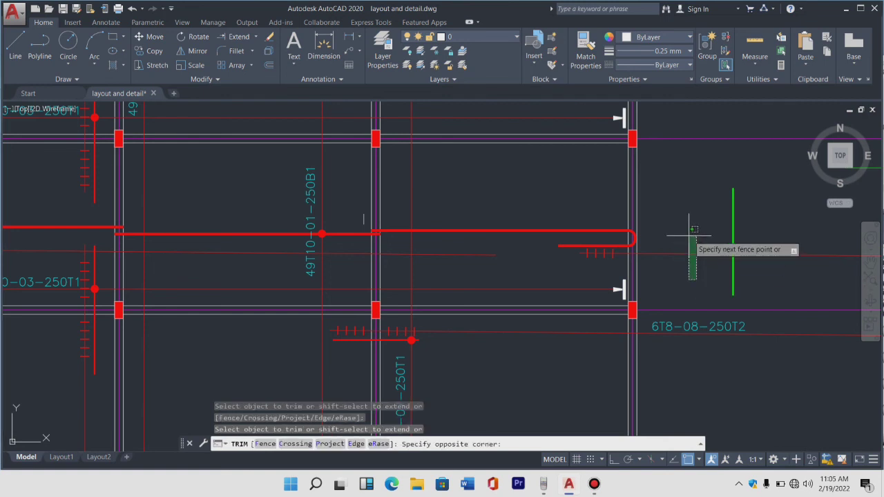
{"action": "key", "text": "Escape"}
{"action": "left_click", "coordinate": [688, 237]}
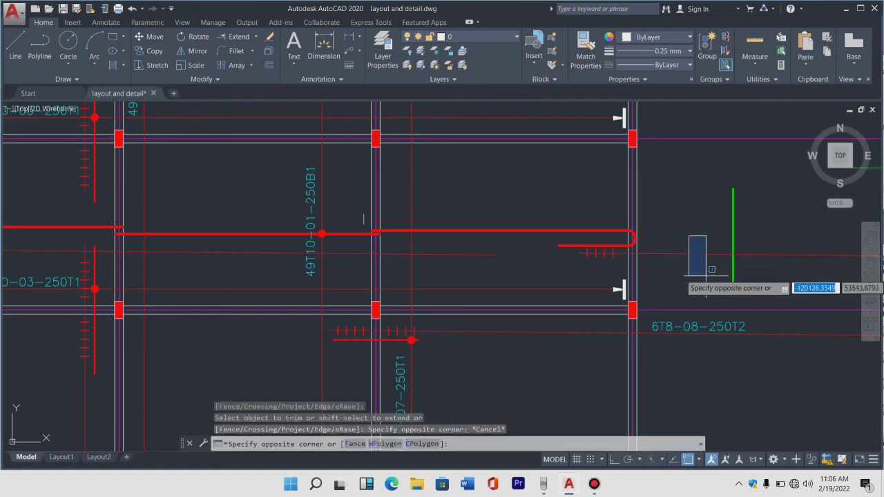
{"action": "key", "text": "Escape"}
{"action": "key", "text": "Escape"}
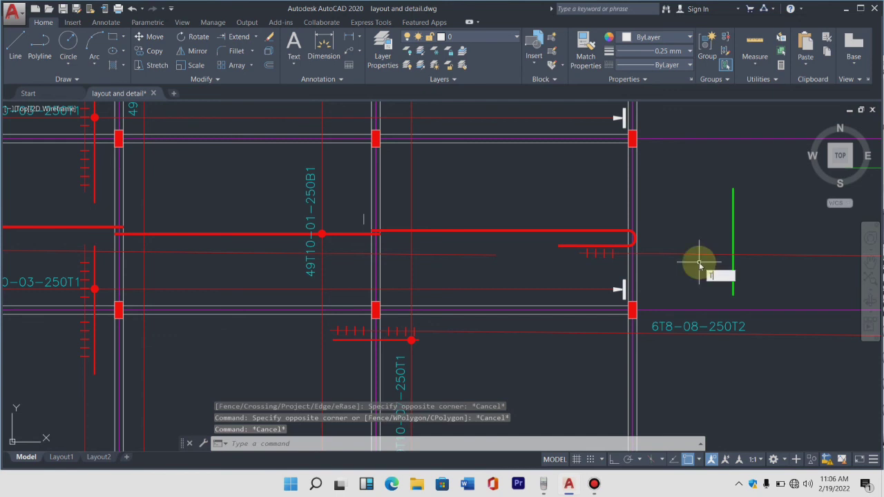
{"action": "type", "text": "tr"}
{"action": "key", "text": "Return"}
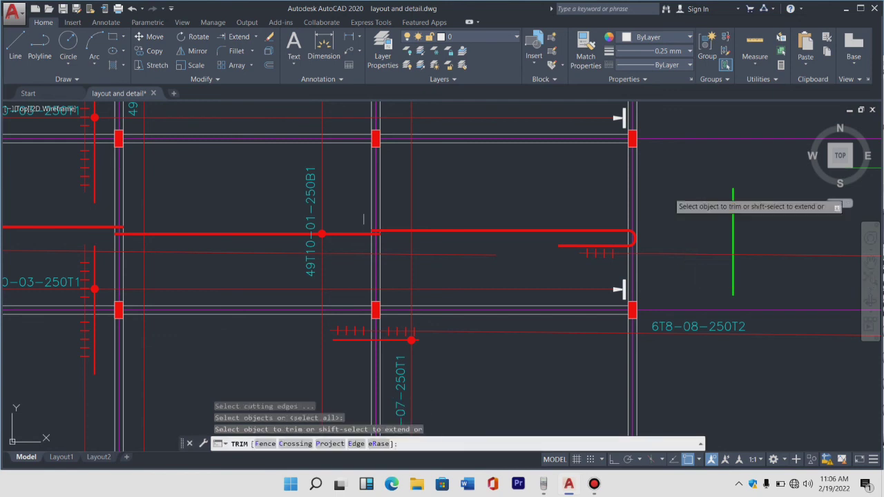
{"action": "left_click", "coordinate": [701, 268]}
{"action": "left_click", "coordinate": [675, 203]}
{"action": "left_click", "coordinate": [660, 173]}
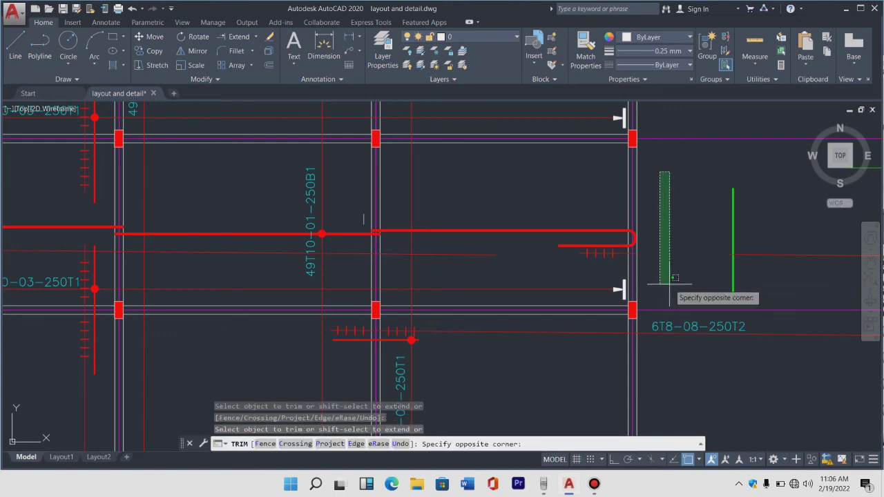
{"action": "key", "text": "Escape"}
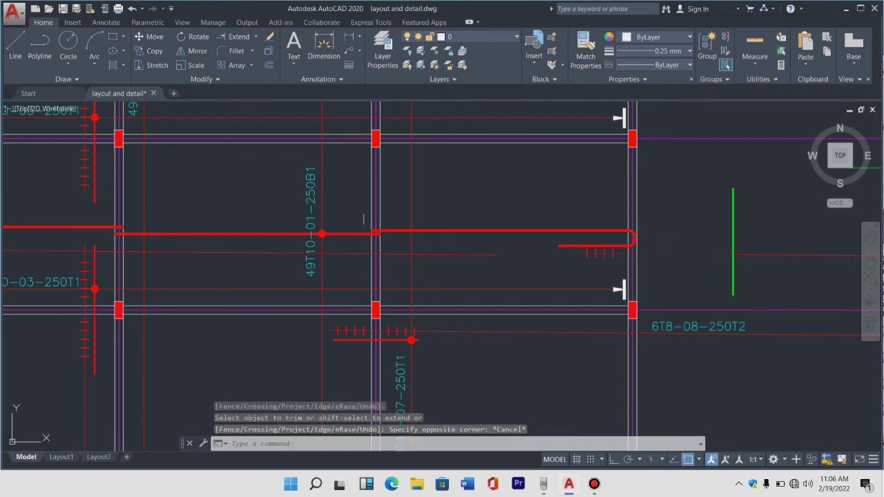
{"action": "key", "text": "ctrl+z"}
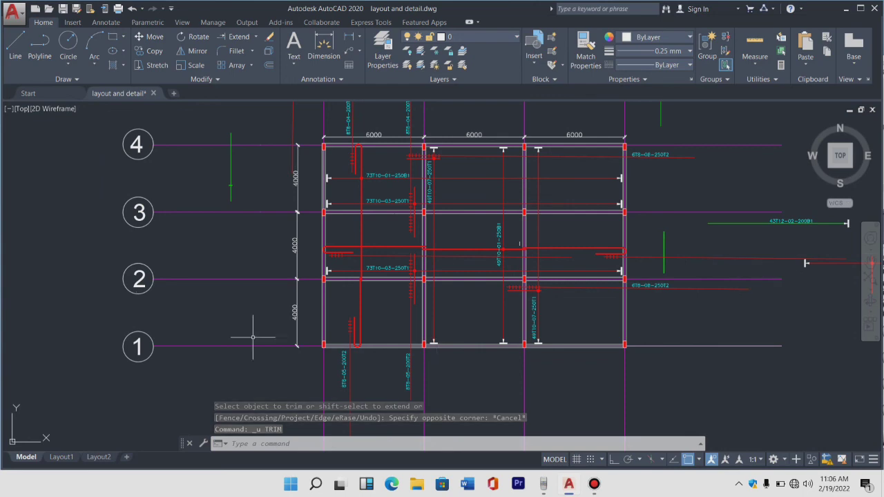
Step: Zoom around the slab plan to inspect the ticked hooked bar between grids 2 and 3
{"action": "scroll", "coordinate": [344, 272], "scroll_direction": "up", "scroll_amount": 2}
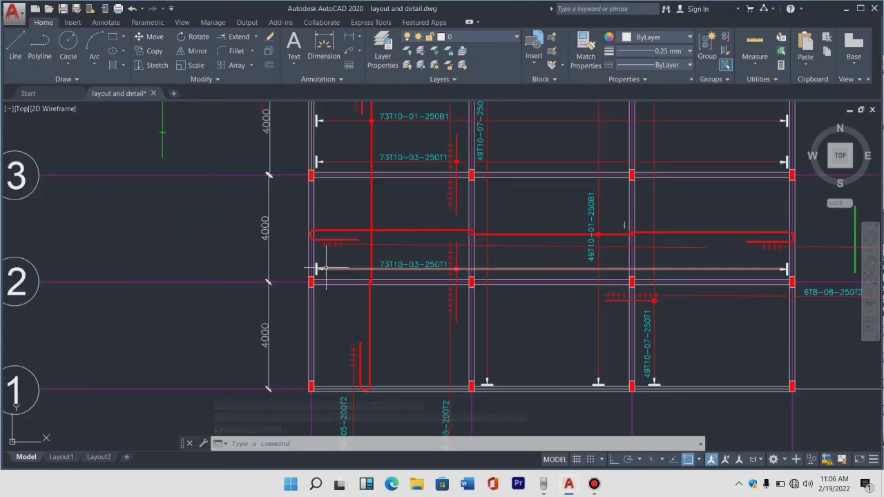
{"action": "scroll", "coordinate": [342, 263], "scroll_direction": "up", "scroll_amount": 5}
{"action": "scroll", "coordinate": [338, 259], "scroll_direction": "down", "scroll_amount": 2}
{"action": "scroll", "coordinate": [277, 282], "scroll_direction": "down", "scroll_amount": 3}
{"action": "scroll", "coordinate": [393, 261], "scroll_direction": "down", "scroll_amount": 3}
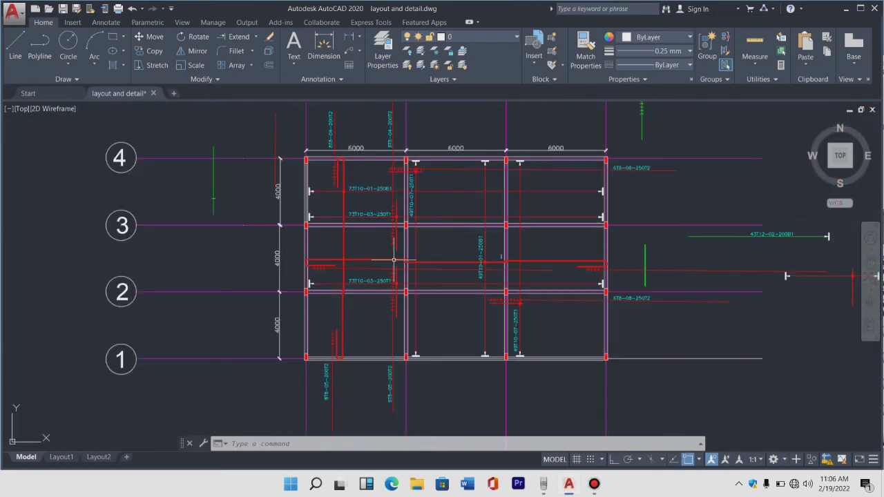
{"action": "scroll", "coordinate": [409, 183], "scroll_direction": "up", "scroll_amount": 2}
{"action": "scroll", "coordinate": [406, 283], "scroll_direction": "down", "scroll_amount": 2}
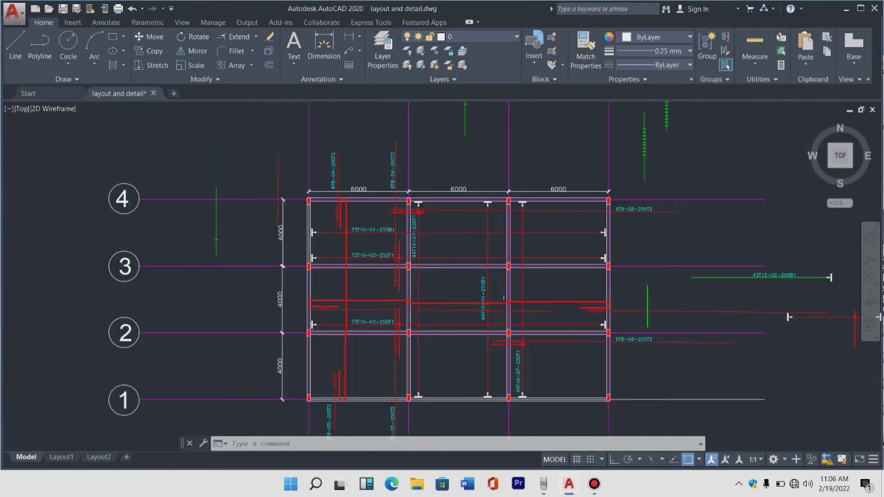
{"action": "scroll", "coordinate": [417, 278], "scroll_direction": "up", "scroll_amount": 2}
{"action": "scroll", "coordinate": [616, 214], "scroll_direction": "up", "scroll_amount": 2}
{"action": "scroll", "coordinate": [608, 225], "scroll_direction": "up", "scroll_amount": 2}
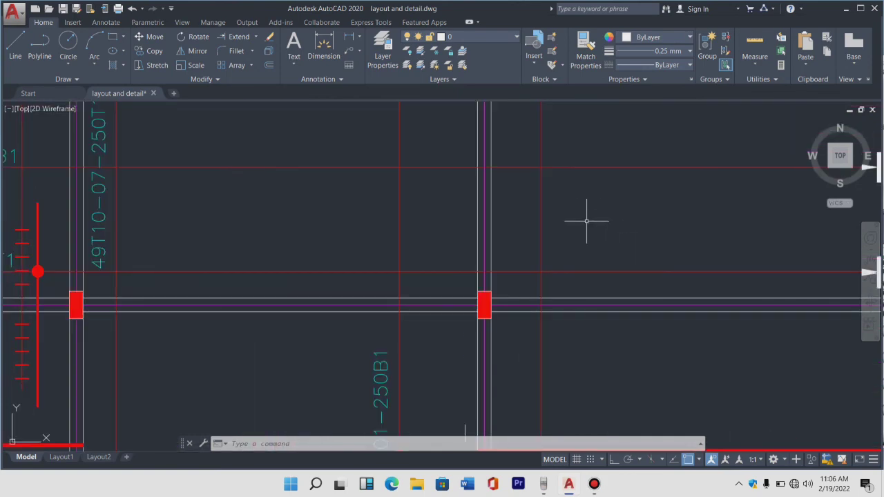
{"action": "scroll", "coordinate": [583, 221], "scroll_direction": "down", "scroll_amount": 4}
{"action": "scroll", "coordinate": [483, 314], "scroll_direction": "down", "scroll_amount": 4}
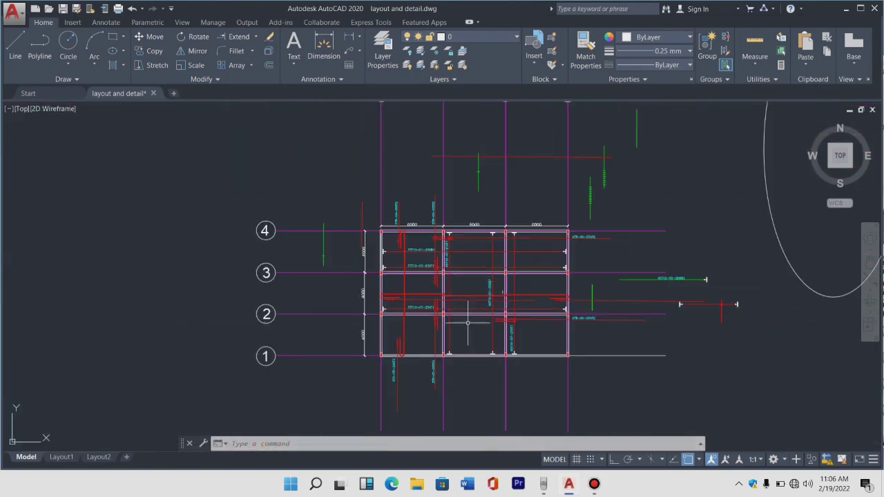
{"action": "scroll", "coordinate": [434, 299], "scroll_direction": "up", "scroll_amount": 4}
{"action": "scroll", "coordinate": [435, 235], "scroll_direction": "down", "scroll_amount": 2}
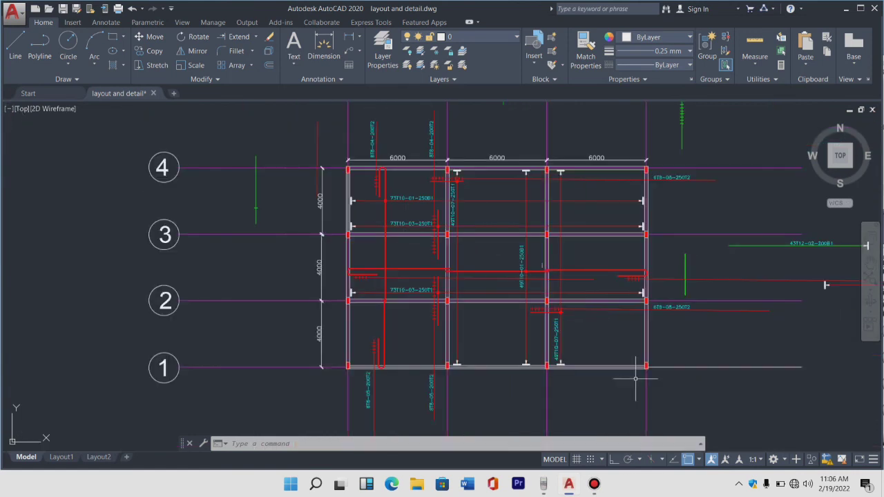
{"action": "scroll", "coordinate": [698, 357], "scroll_direction": "up", "scroll_amount": 2}
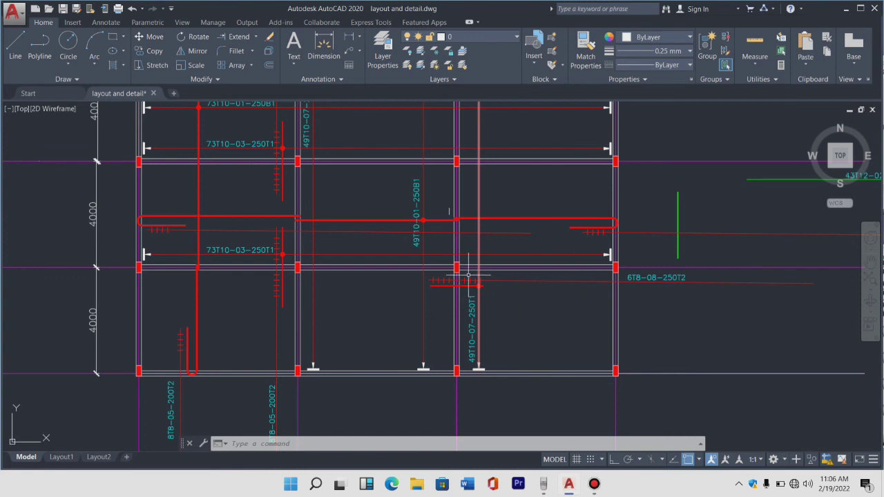
Step: Compute 600 ÷ 200 = 3 on the fx-991ES PLUS C calculator emulator
{"action": "left_click", "coordinate": [544, 484]}
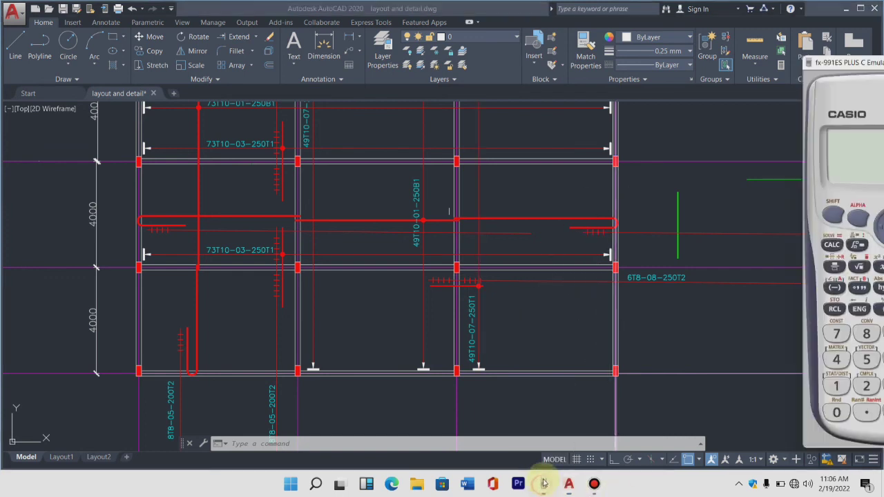
{"action": "left_click_drag", "start_coordinate": [832, 63], "coordinate": [264, 56]}
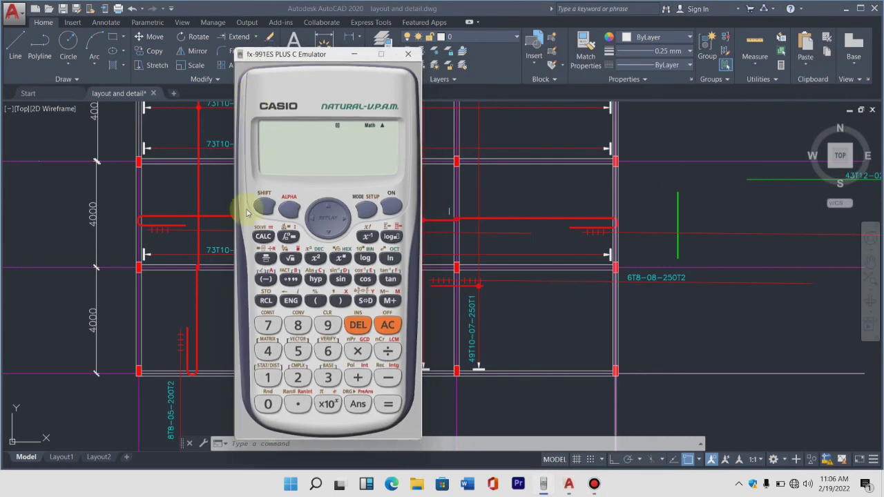
{"action": "left_click", "coordinate": [322, 353]}
{"action": "left_click", "coordinate": [268, 404]}
{"action": "left_click", "coordinate": [268, 405]}
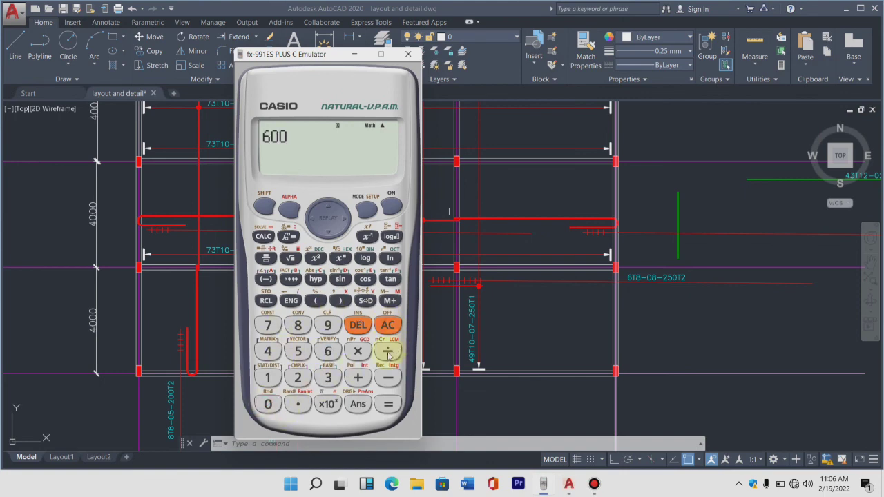
{"action": "left_click", "coordinate": [387, 352]}
{"action": "left_click", "coordinate": [298, 378]}
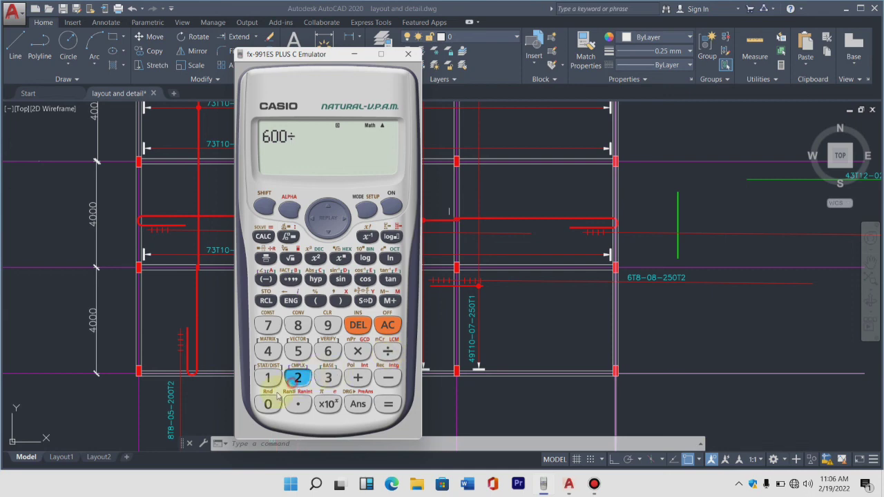
{"action": "left_click", "coordinate": [268, 405]}
{"action": "left_click", "coordinate": [269, 404]}
{"action": "left_click", "coordinate": [389, 407]}
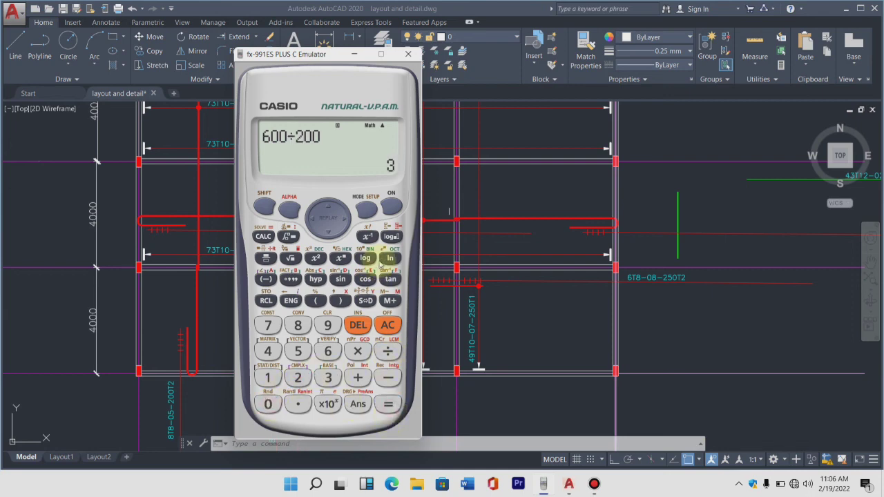
{"action": "right_click", "coordinate": [315, 65]}
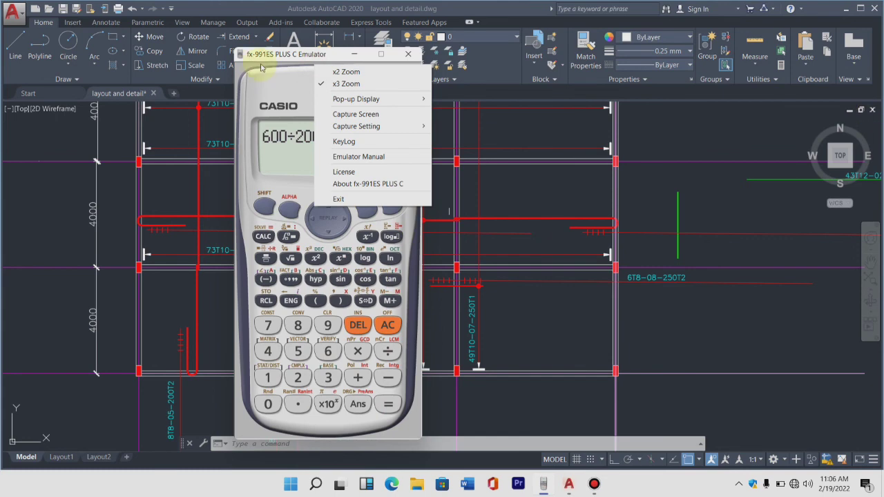
{"action": "left_click", "coordinate": [478, 70]}
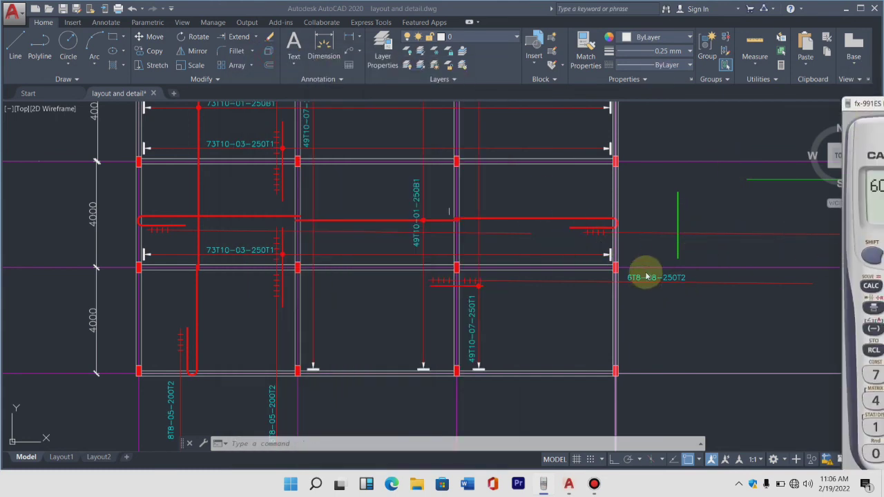
Step: Zoom over the grid plan and bring up the screen recorder window
{"action": "scroll", "coordinate": [646, 272], "scroll_direction": "down", "scroll_amount": 2}
{"action": "scroll", "coordinate": [545, 251], "scroll_direction": "up", "scroll_amount": 2}
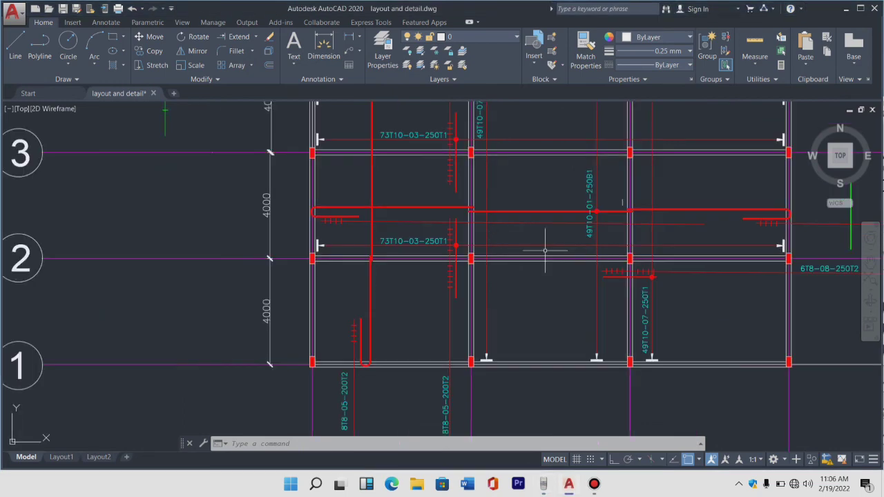
{"action": "scroll", "coordinate": [376, 351], "scroll_direction": "down", "scroll_amount": 2}
{"action": "scroll", "coordinate": [704, 267], "scroll_direction": "up", "scroll_amount": 2}
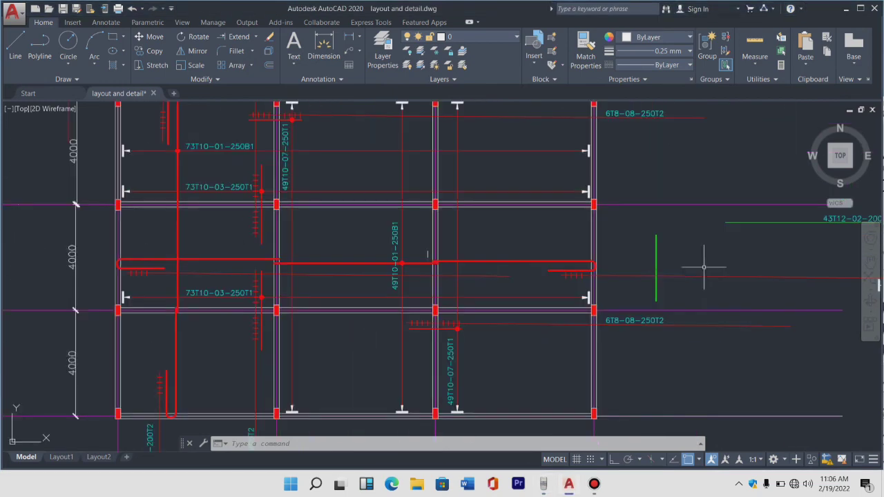
{"action": "scroll", "coordinate": [546, 290], "scroll_direction": "down", "scroll_amount": 2}
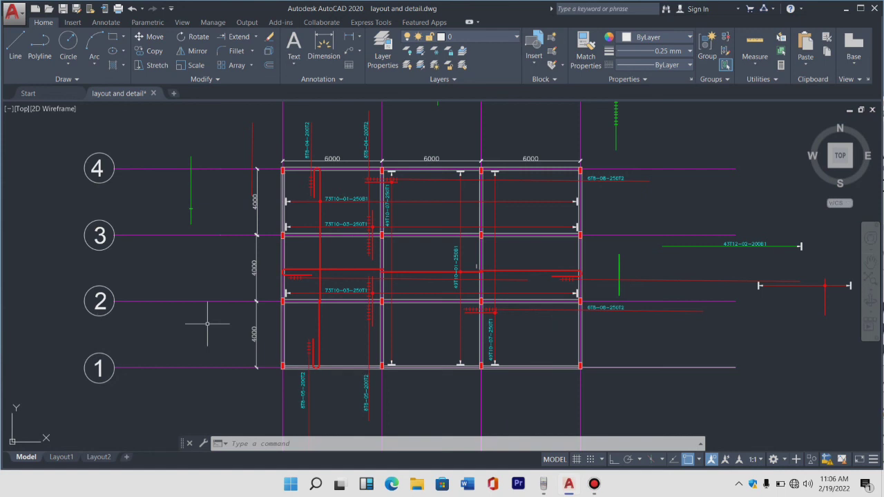
{"action": "left_click", "coordinate": [598, 489]}
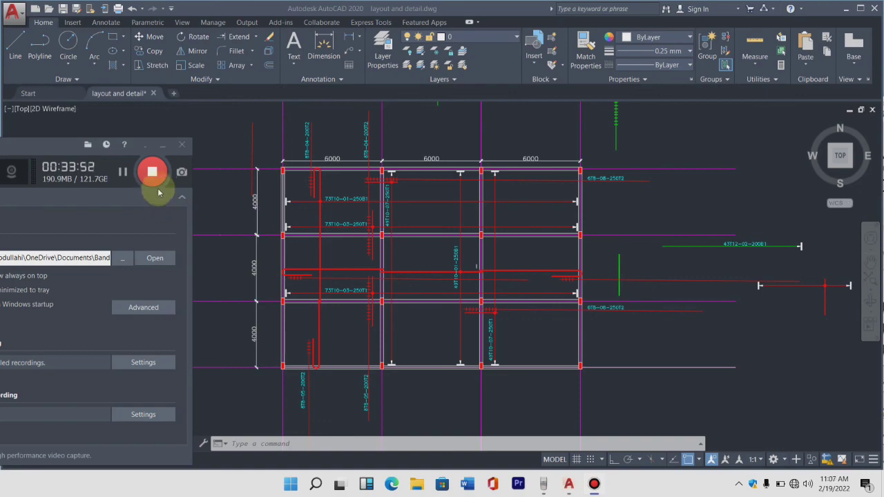